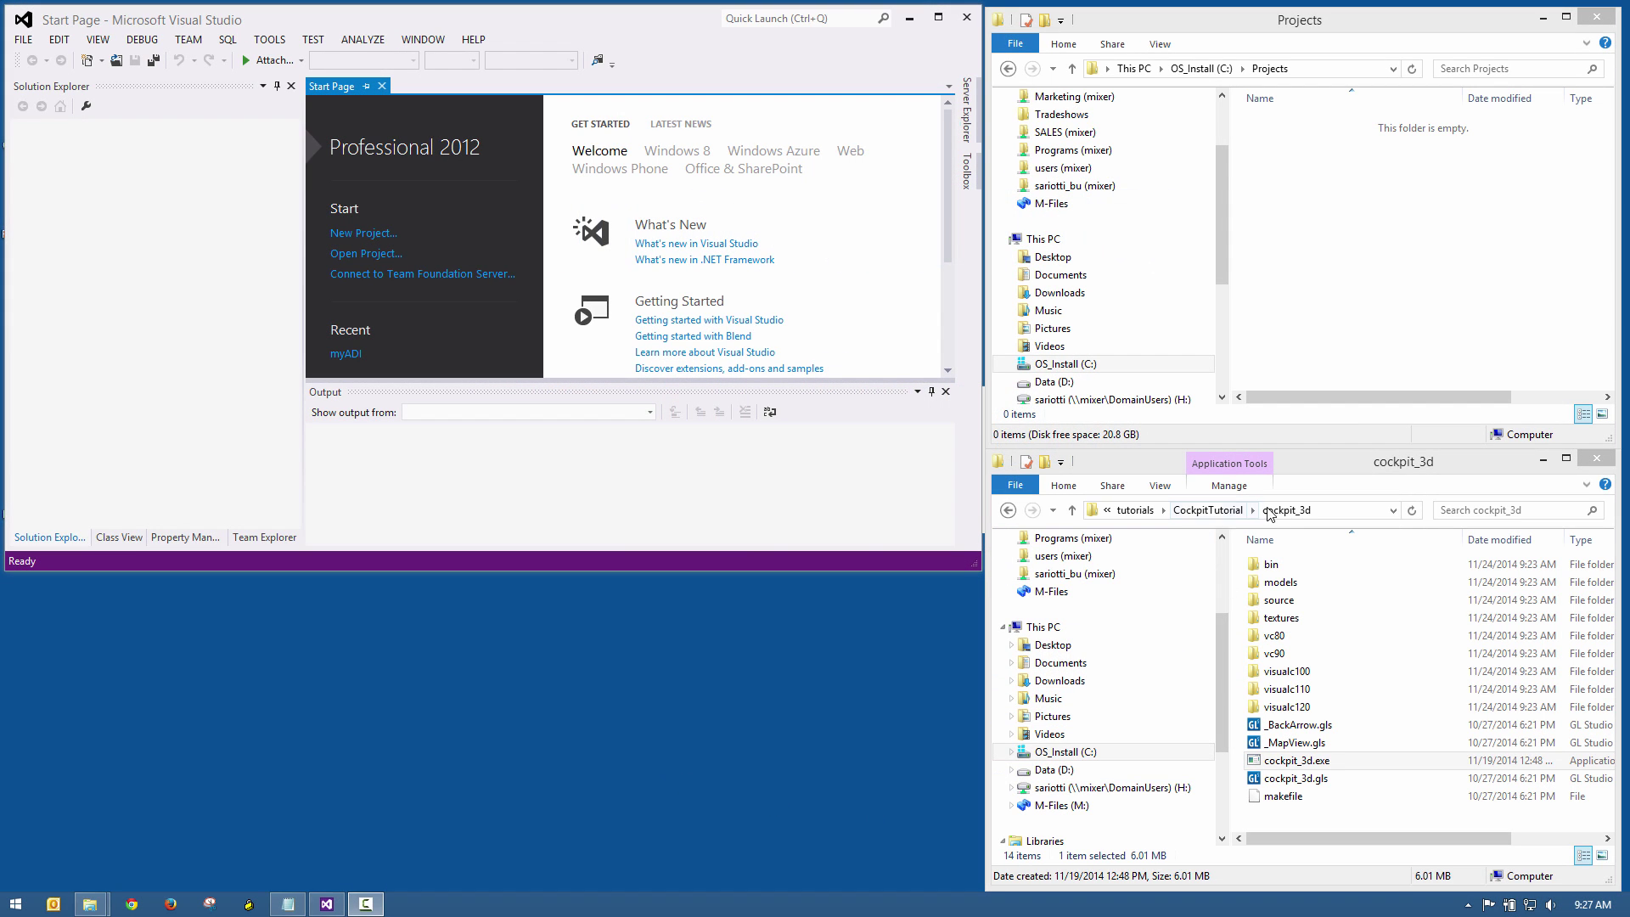
Launch the cockpit_3d demo, reposition its window and zoom in toward the console
double_click(1328, 761)
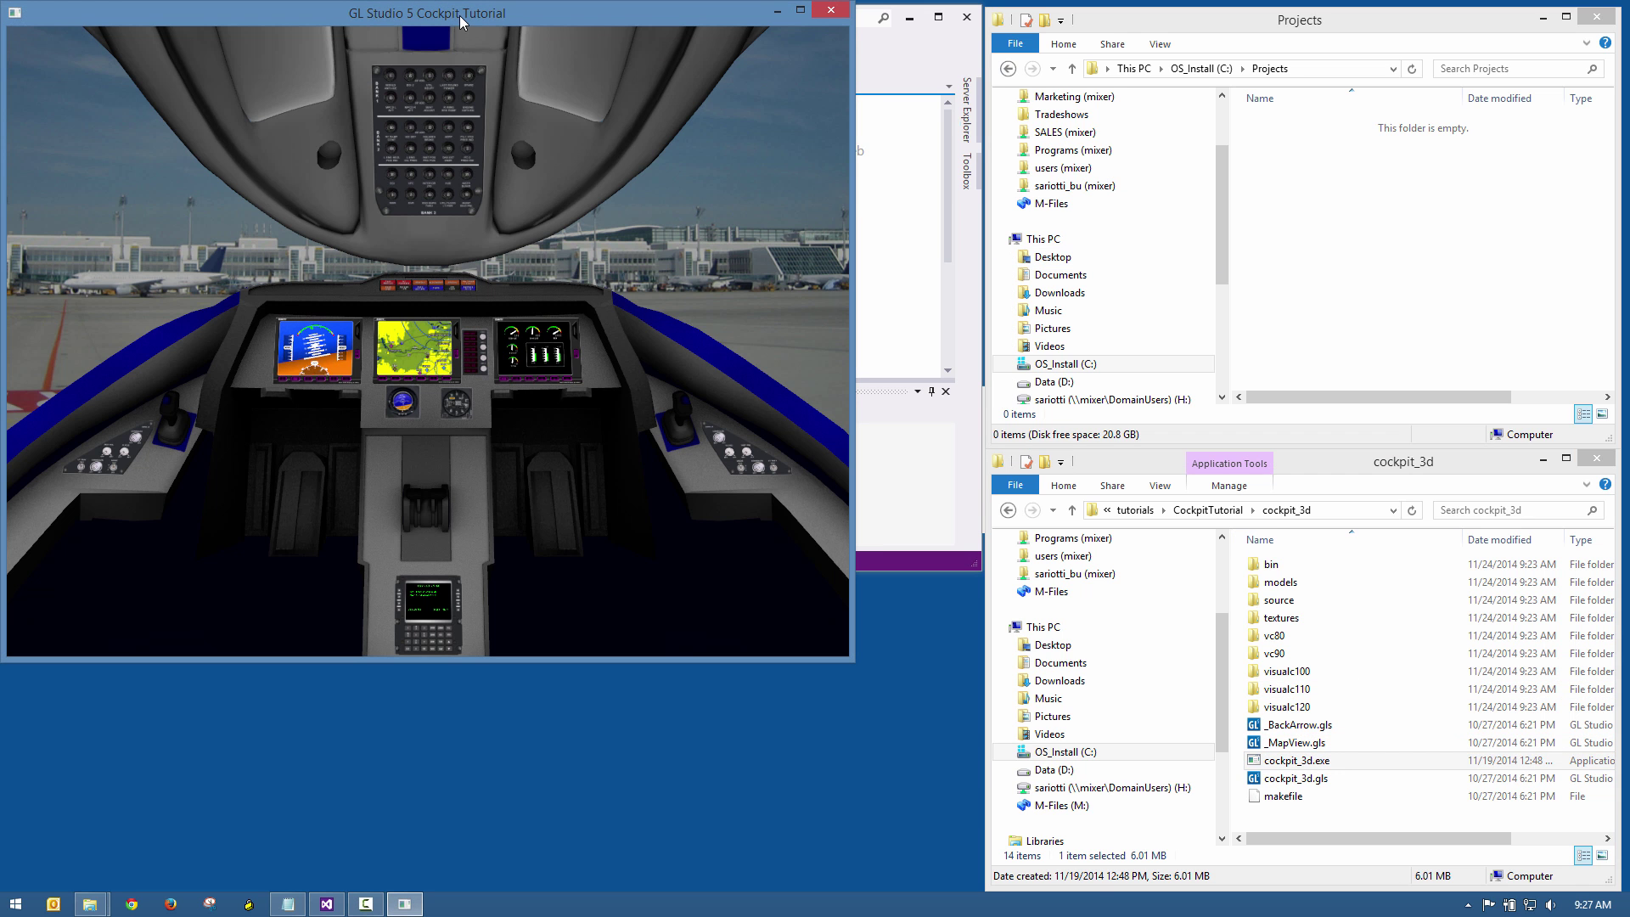
left_click_drag(460, 17, 669, 98)
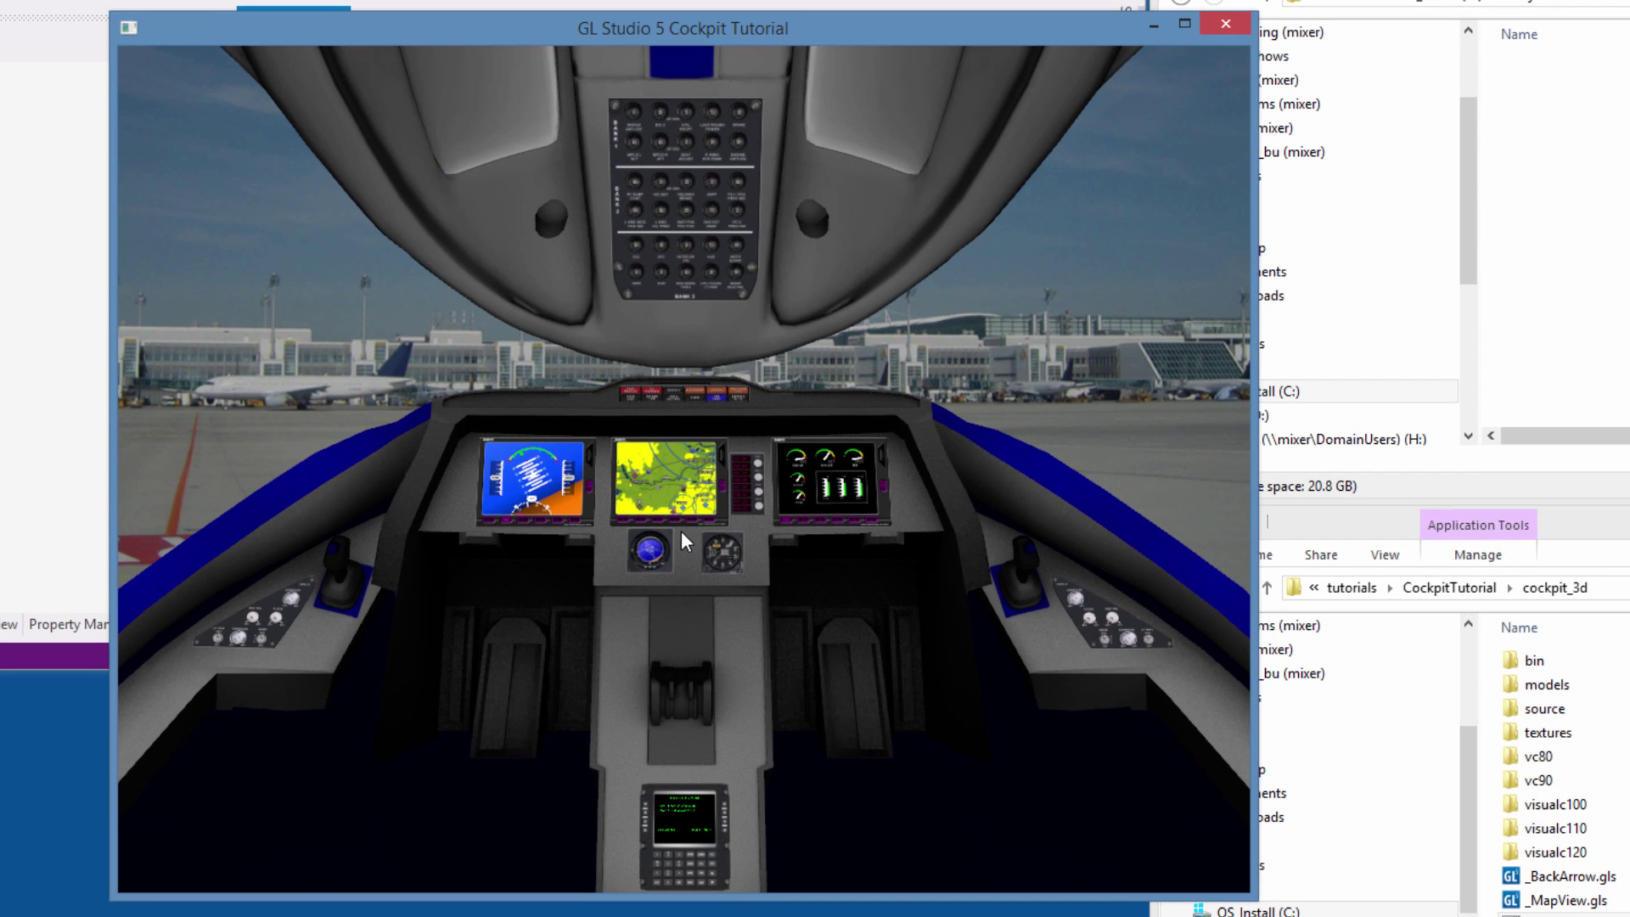
scroll(657, 491, "up", 2)
key("Down")
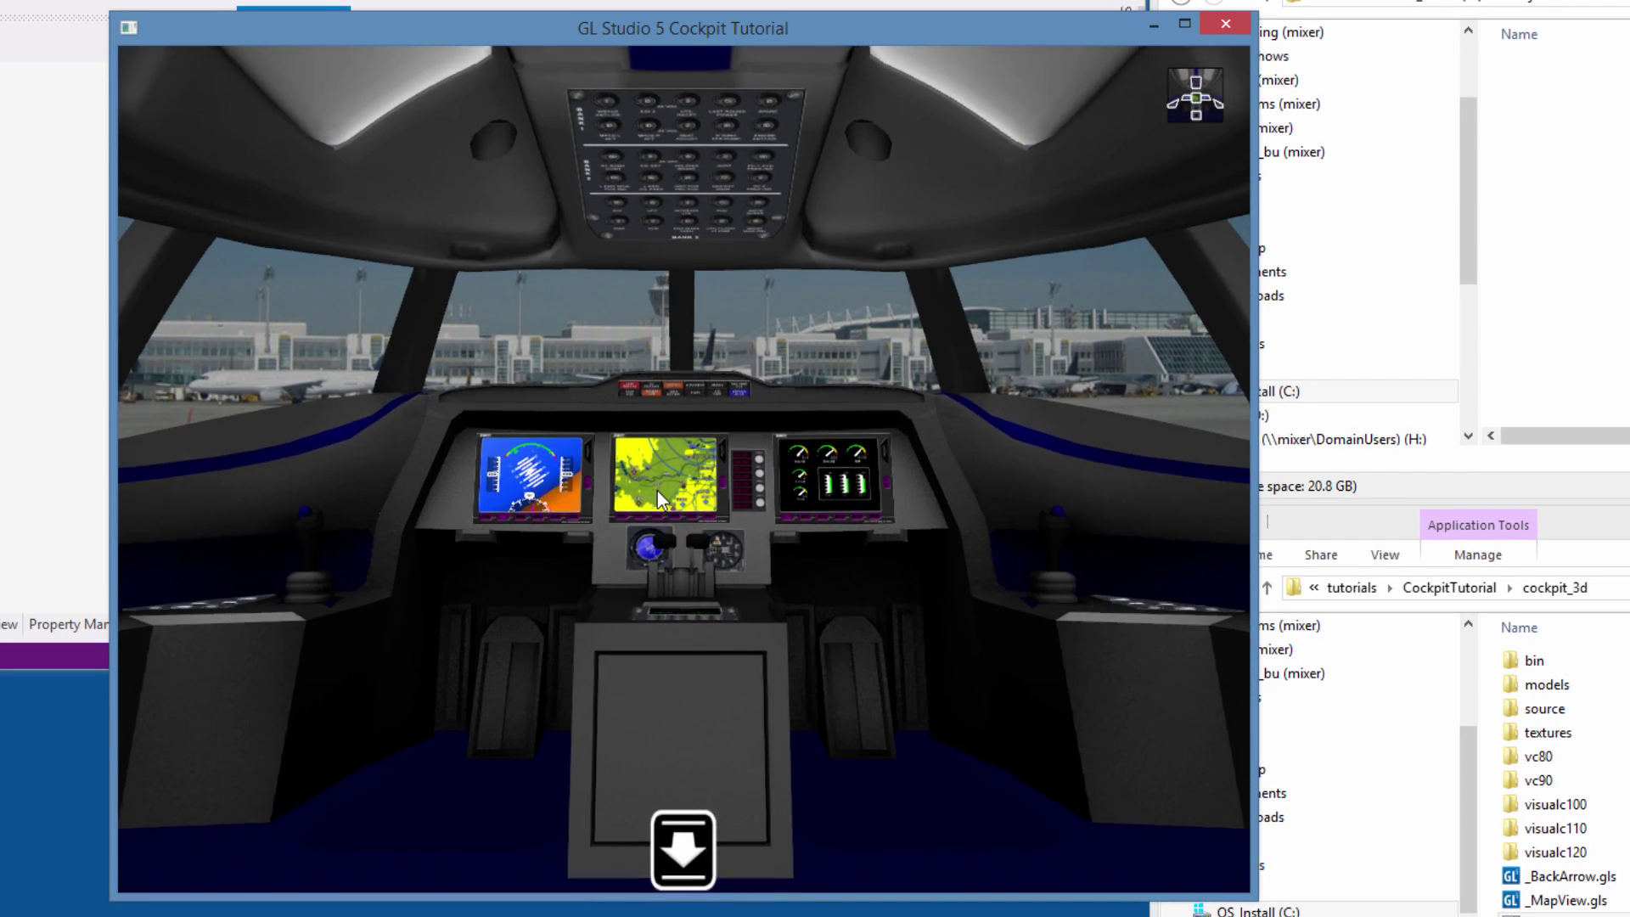
scroll(656, 491, "up", 3)
scroll(615, 721, "up", 3)
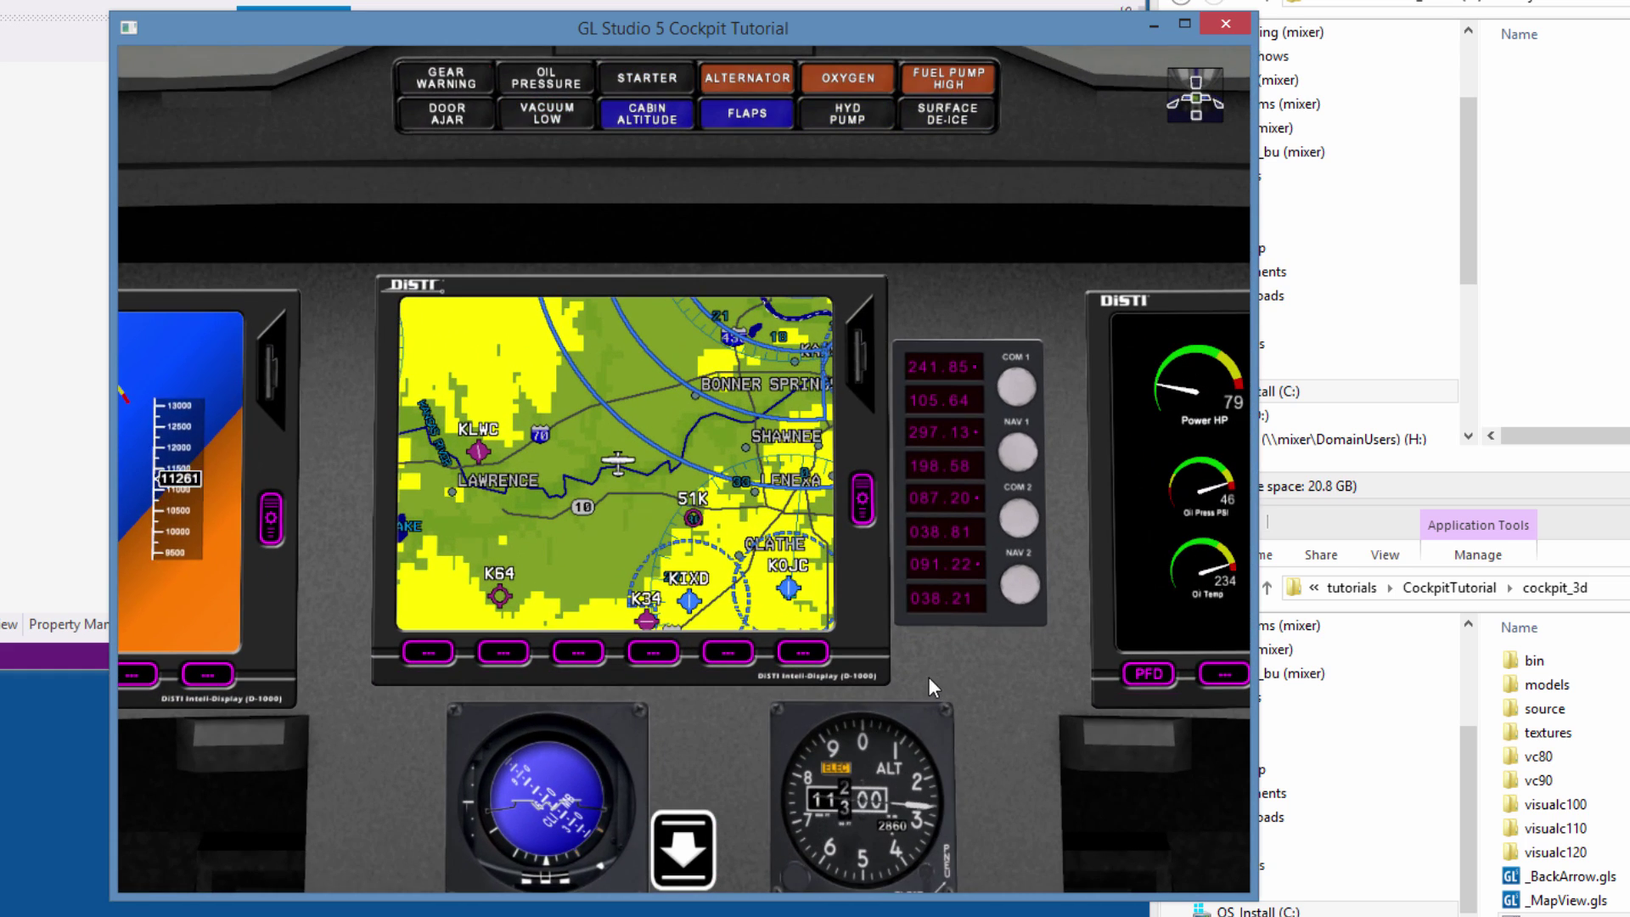
Visit the left flight display and the centre map display, then close the demo
mouse_move(1194, 103)
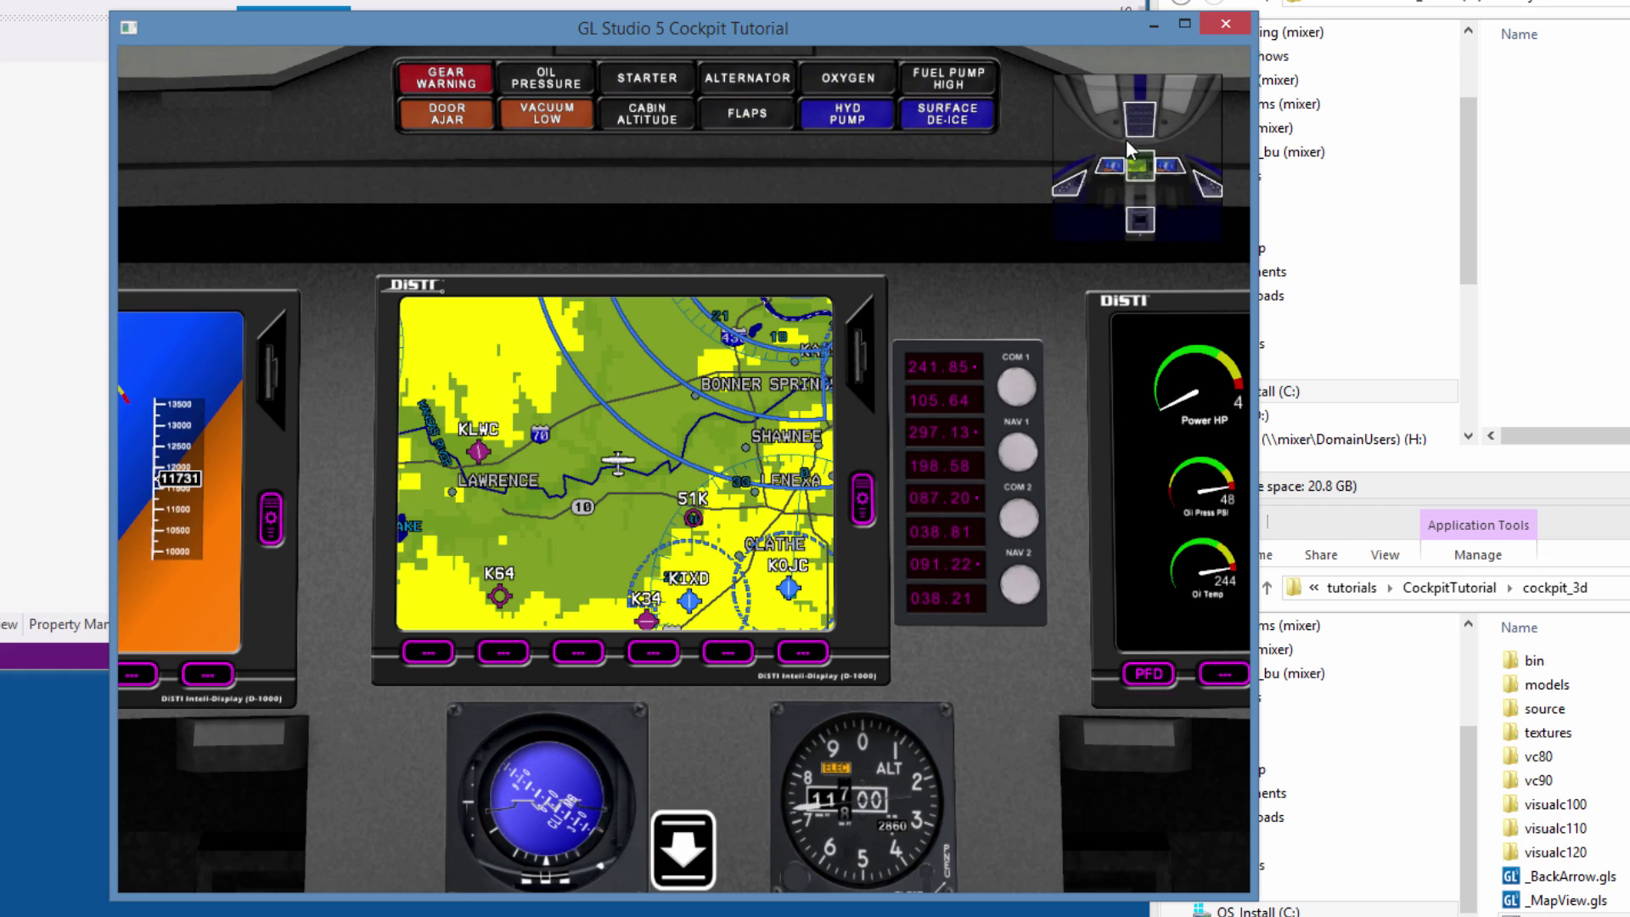
left_click(1083, 186)
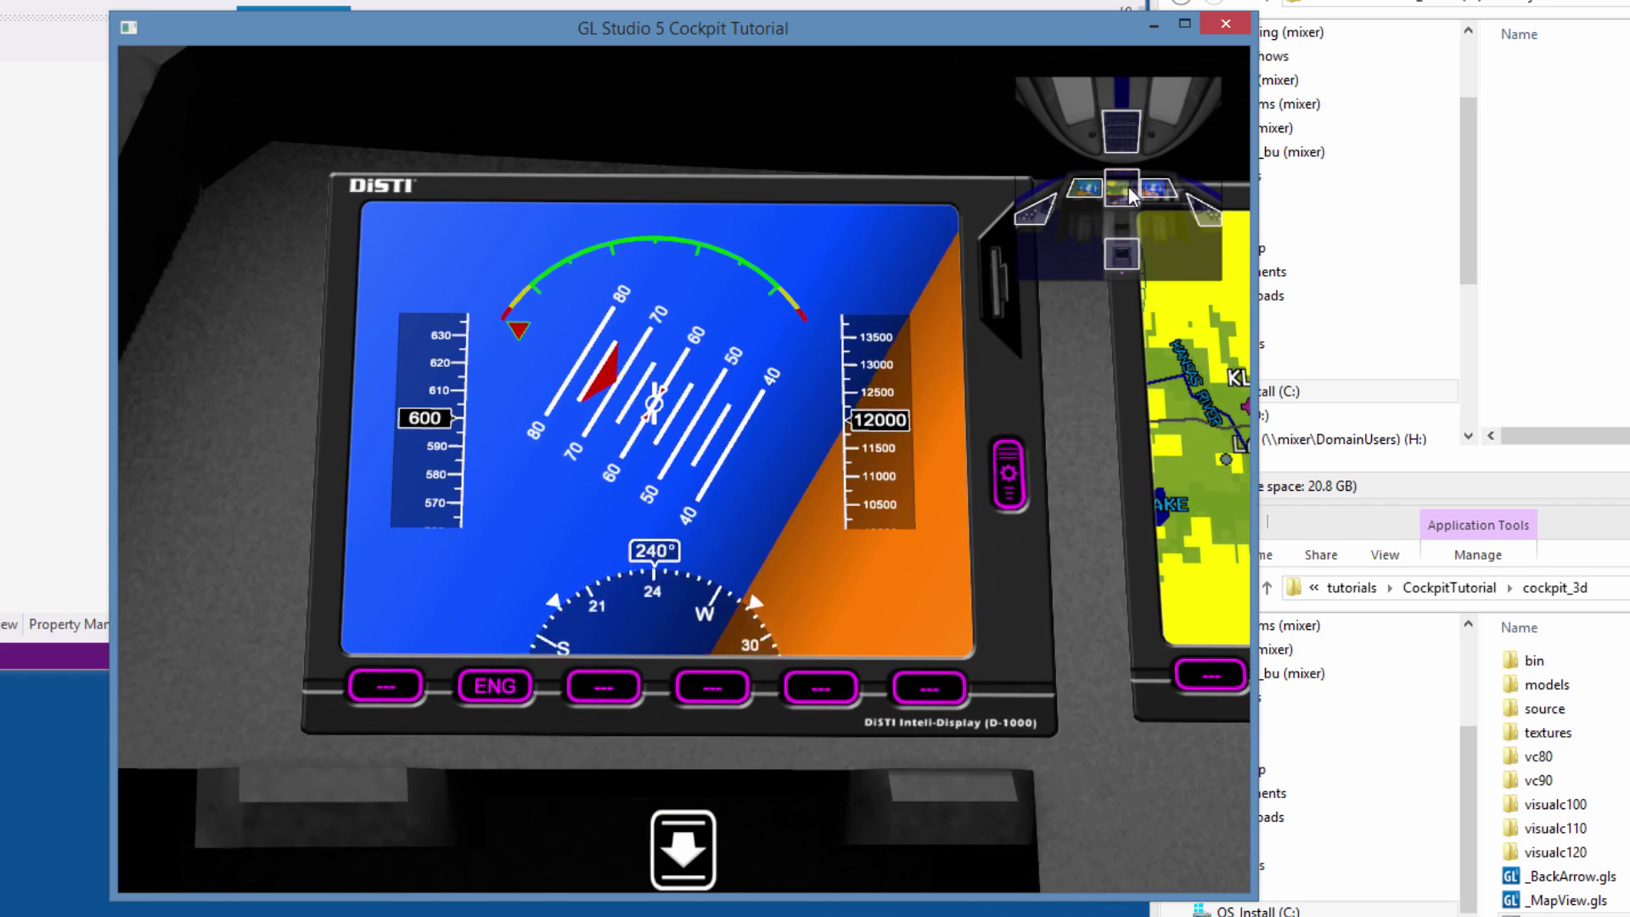
left_click(1125, 191)
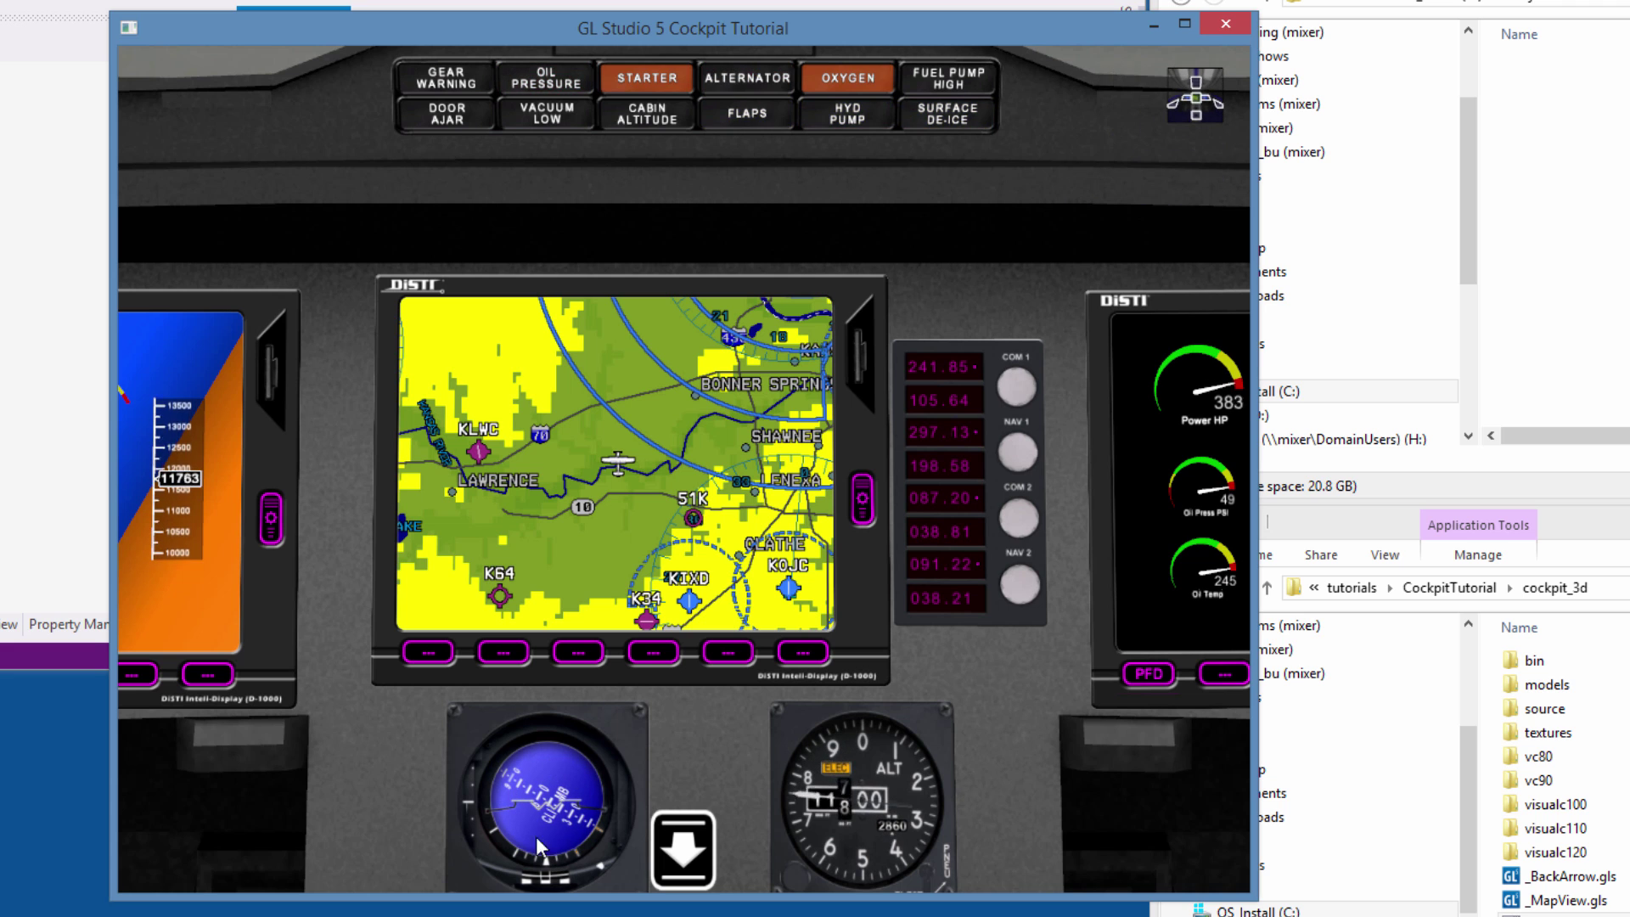
left_click(1224, 26)
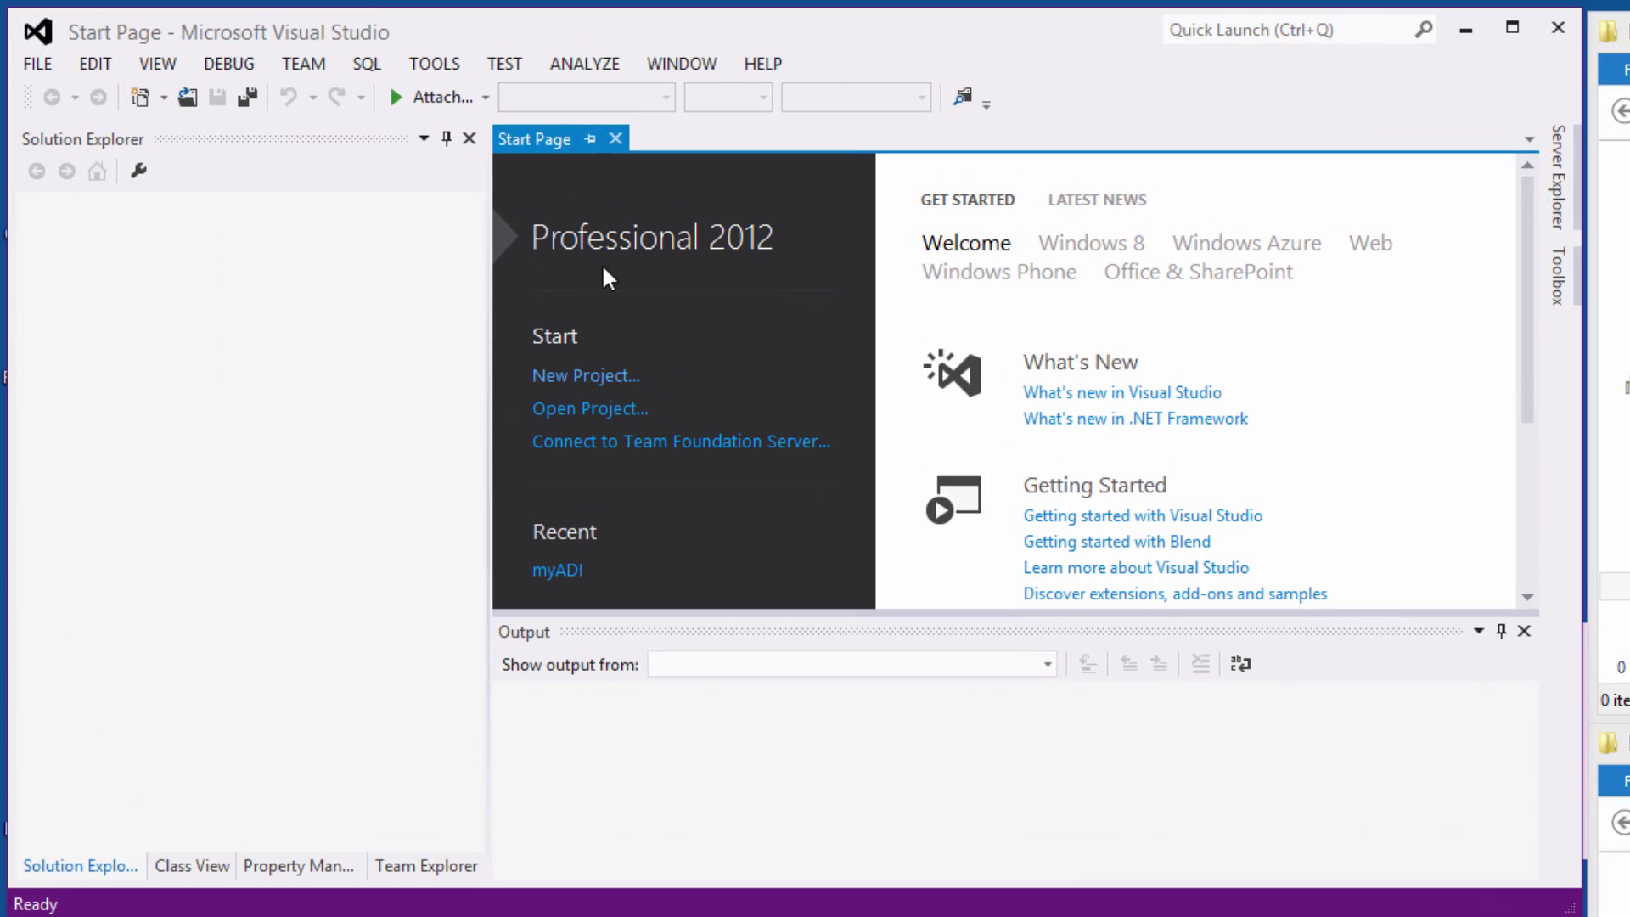
Start a new project from the GL Studio 5.0 Application Wizard template, naming it myADI
left_click(575, 382)
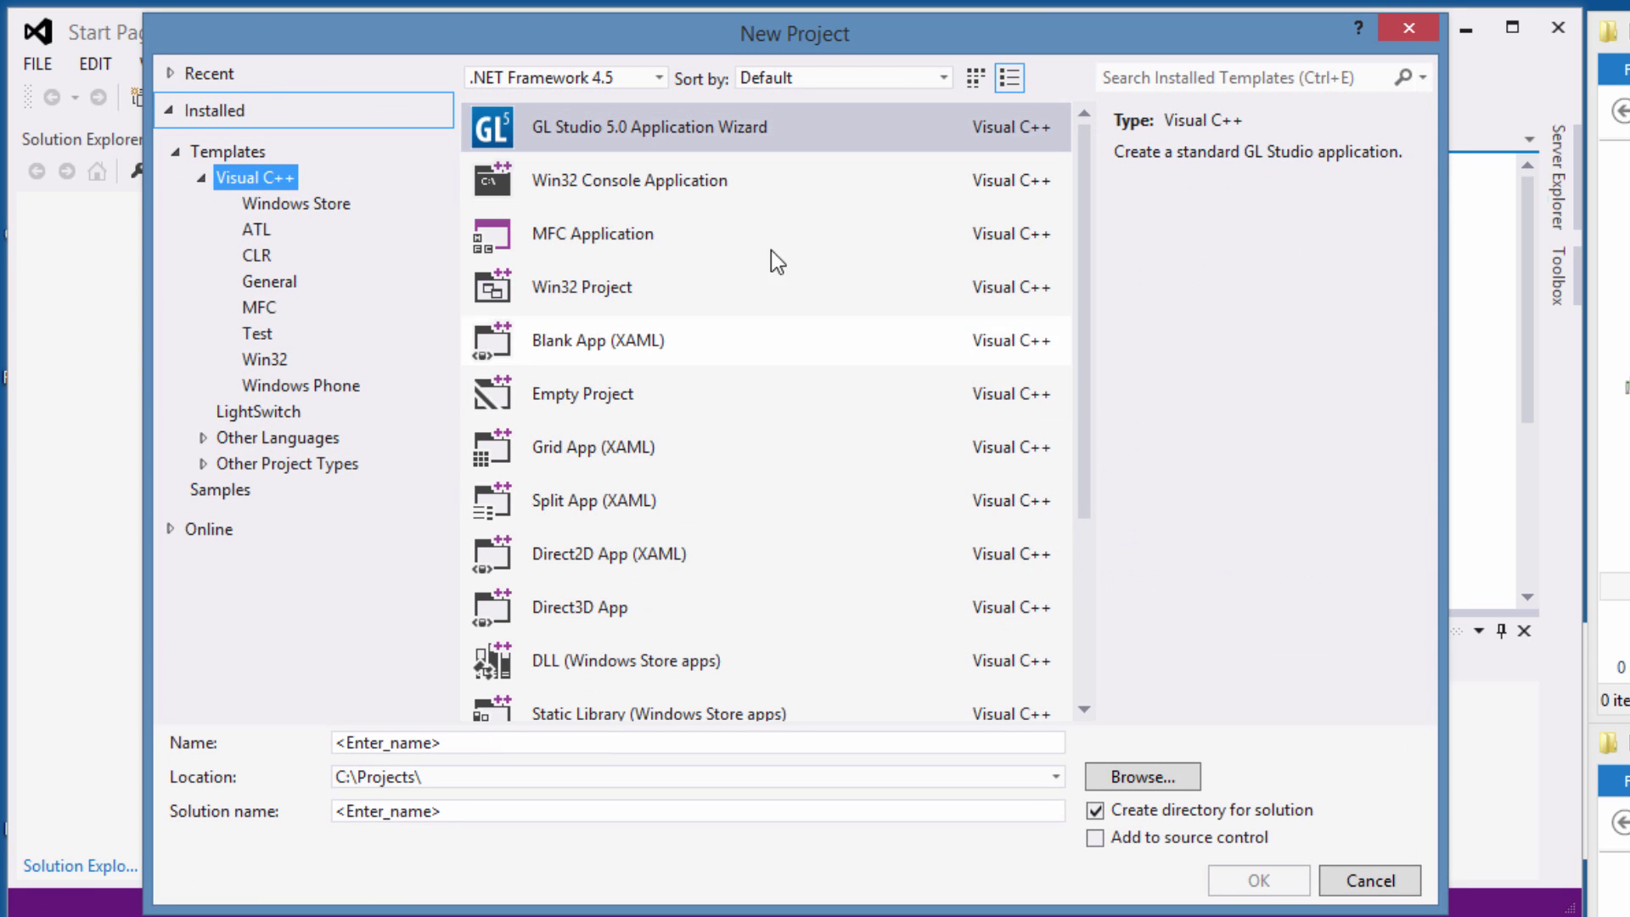
left_click(678, 127)
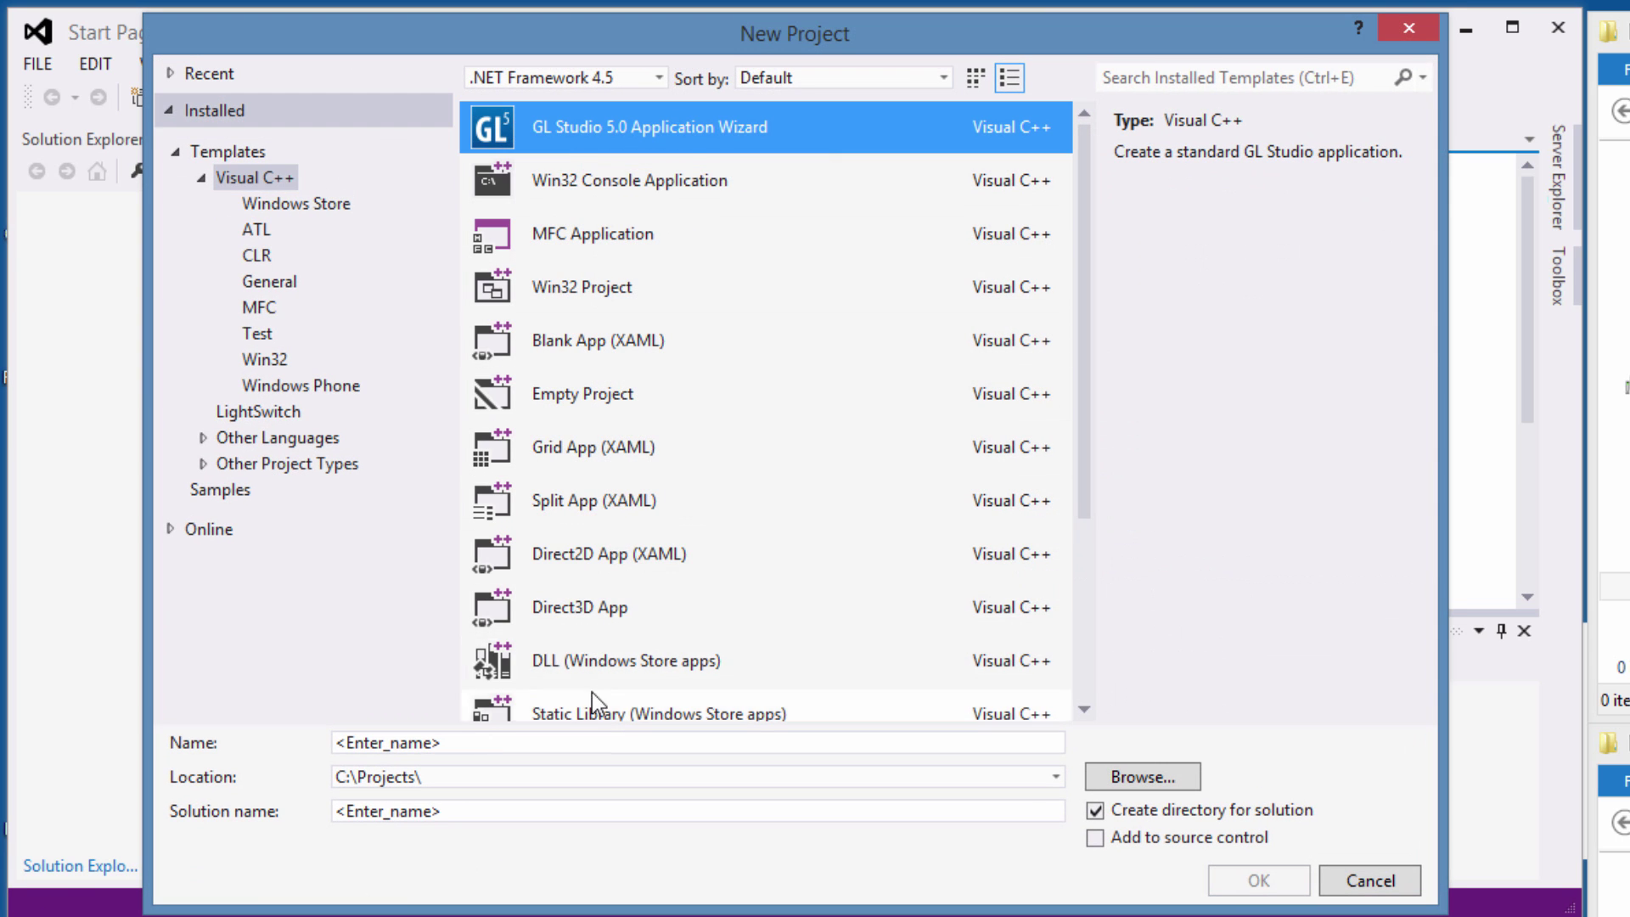
left_click(504, 750)
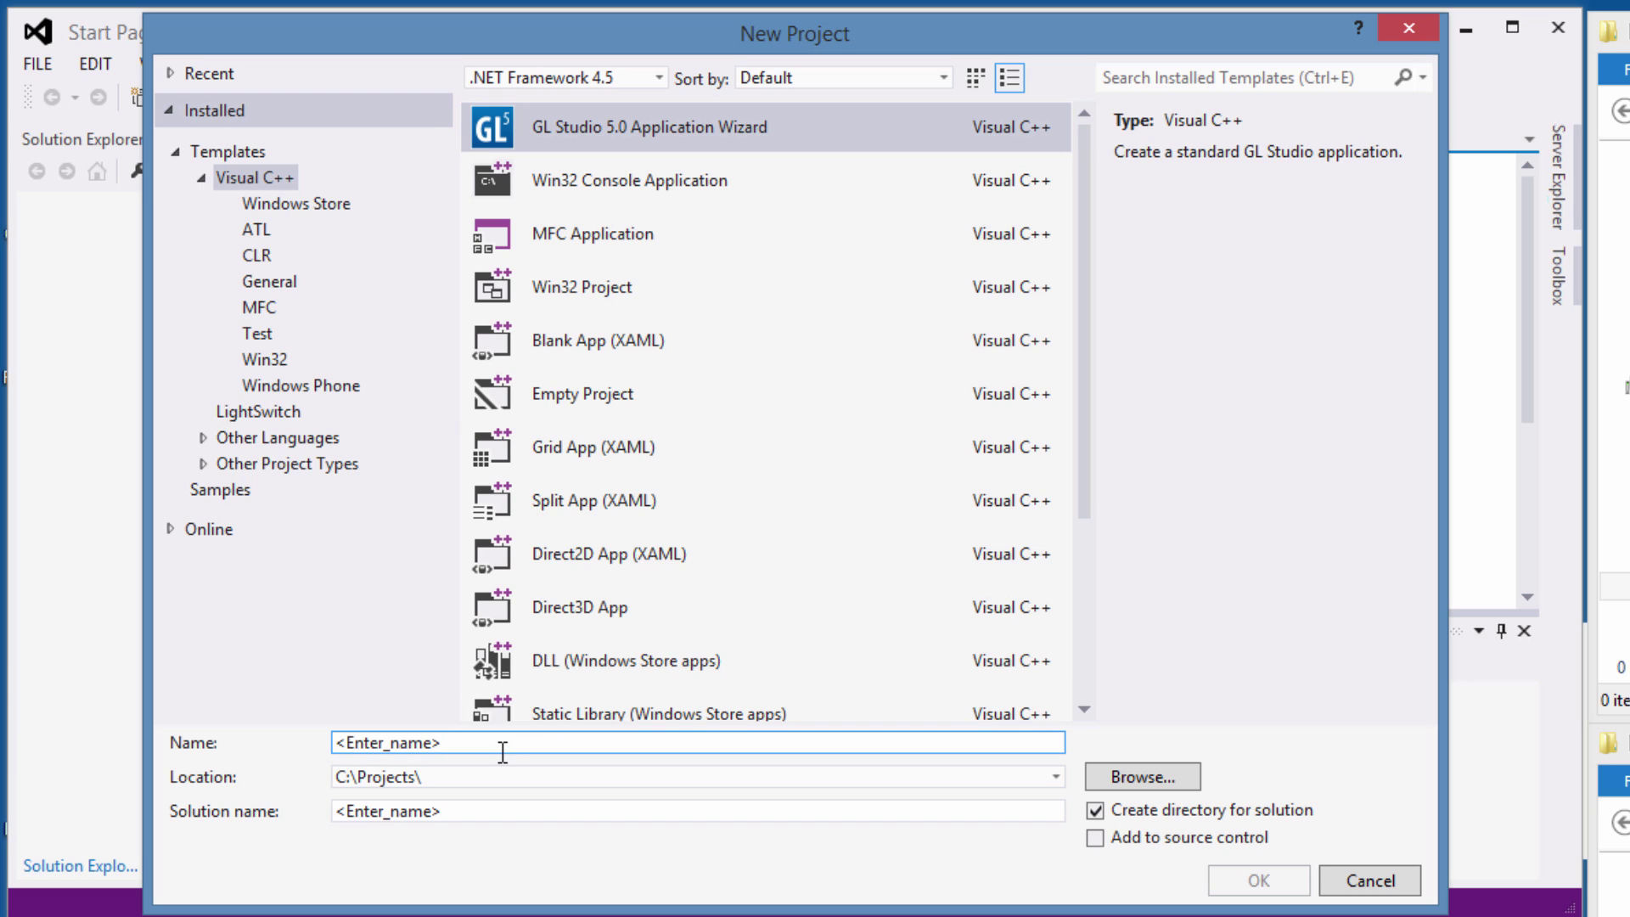
left_click_drag(503, 750, 280, 738)
type("myADI")
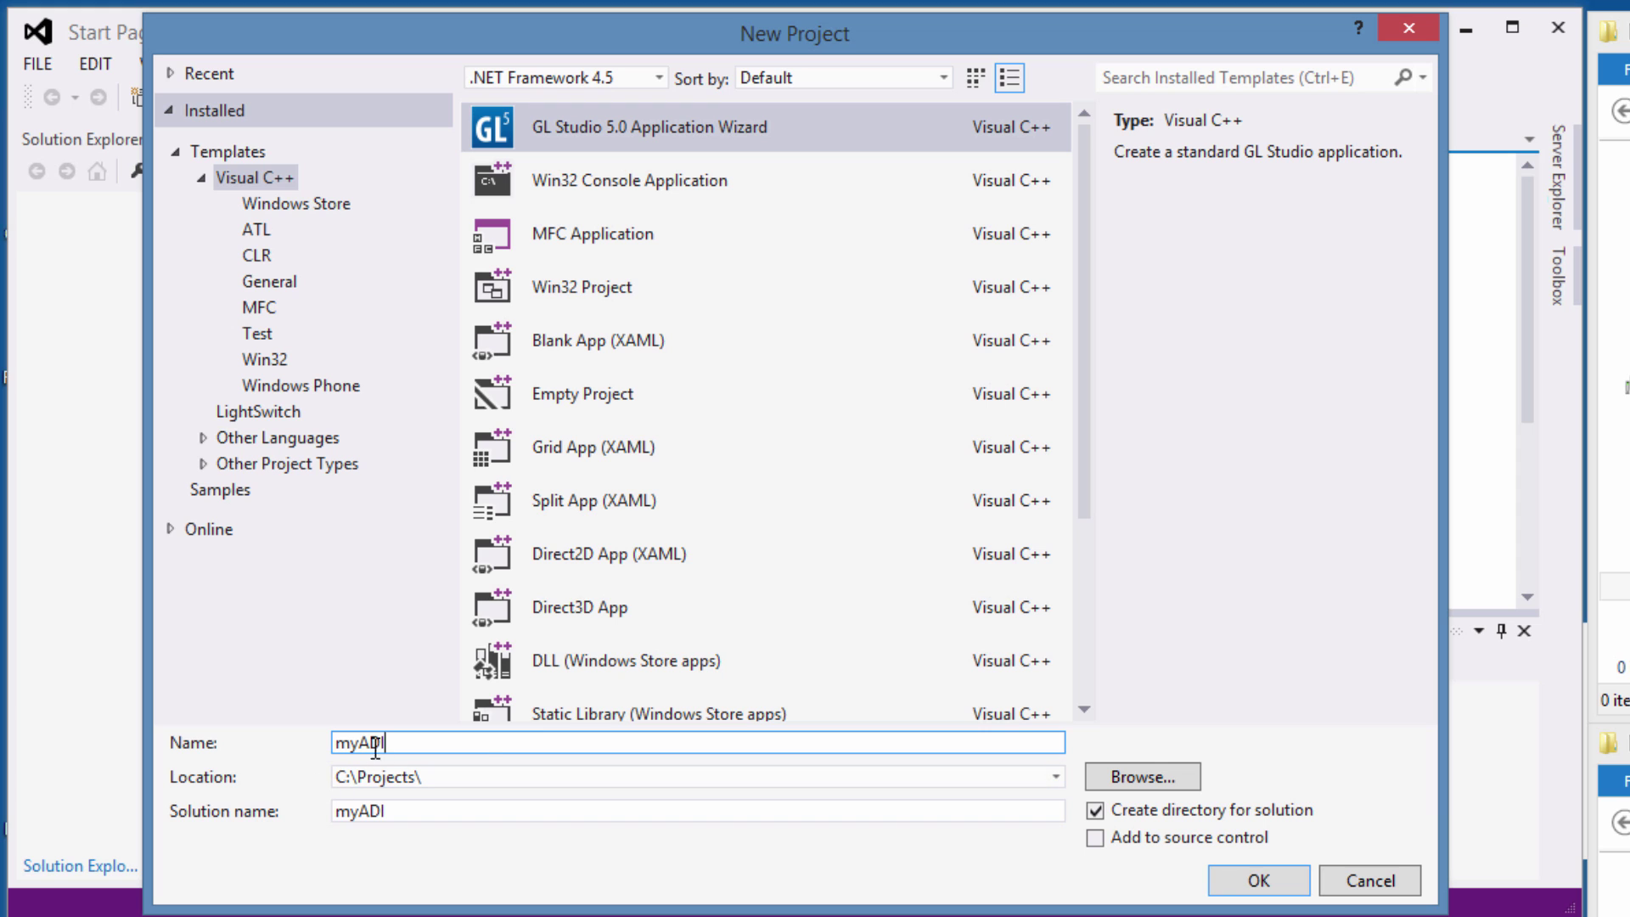
left_click(1255, 880)
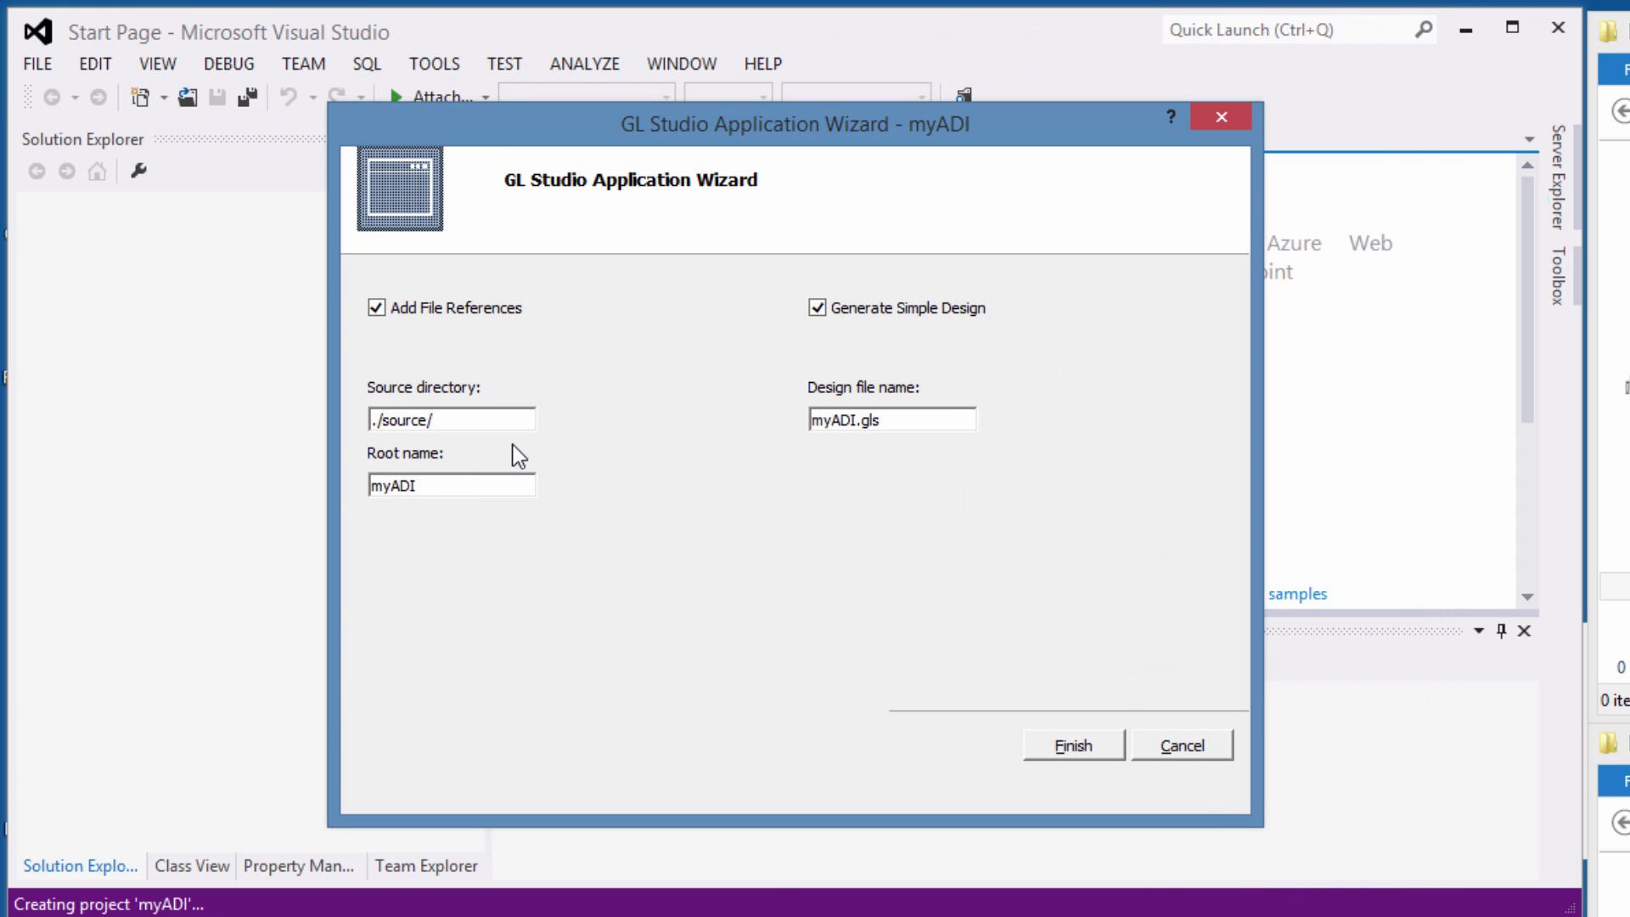
Finish the wizard with default settings and open the new myADI project folder
left_click(1073, 747)
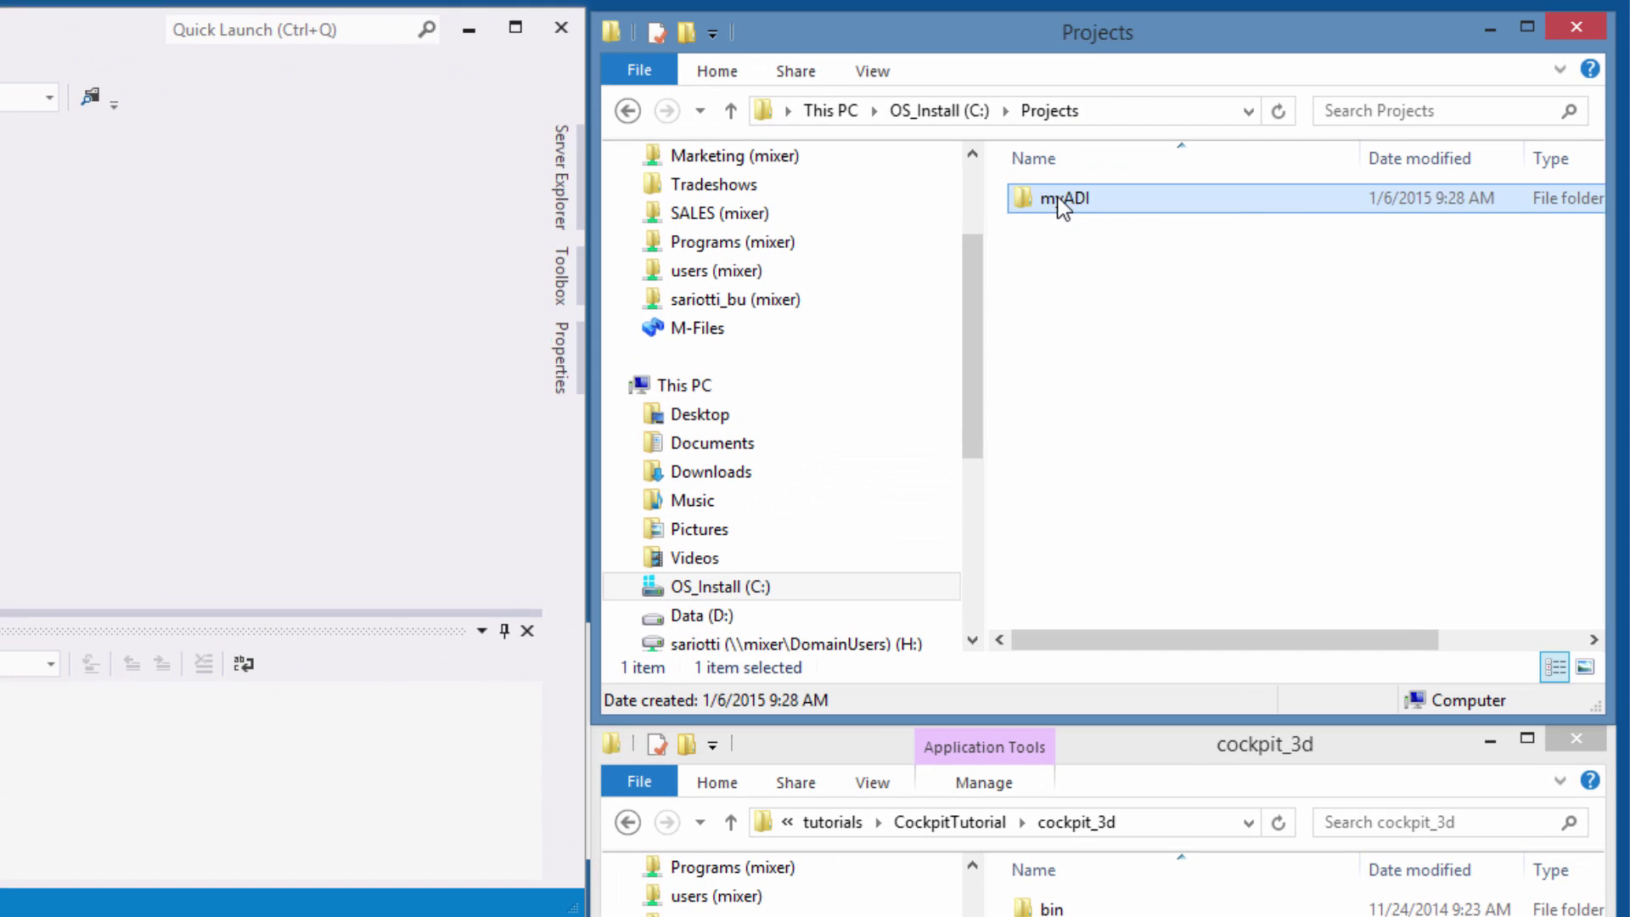
double_click(1148, 170)
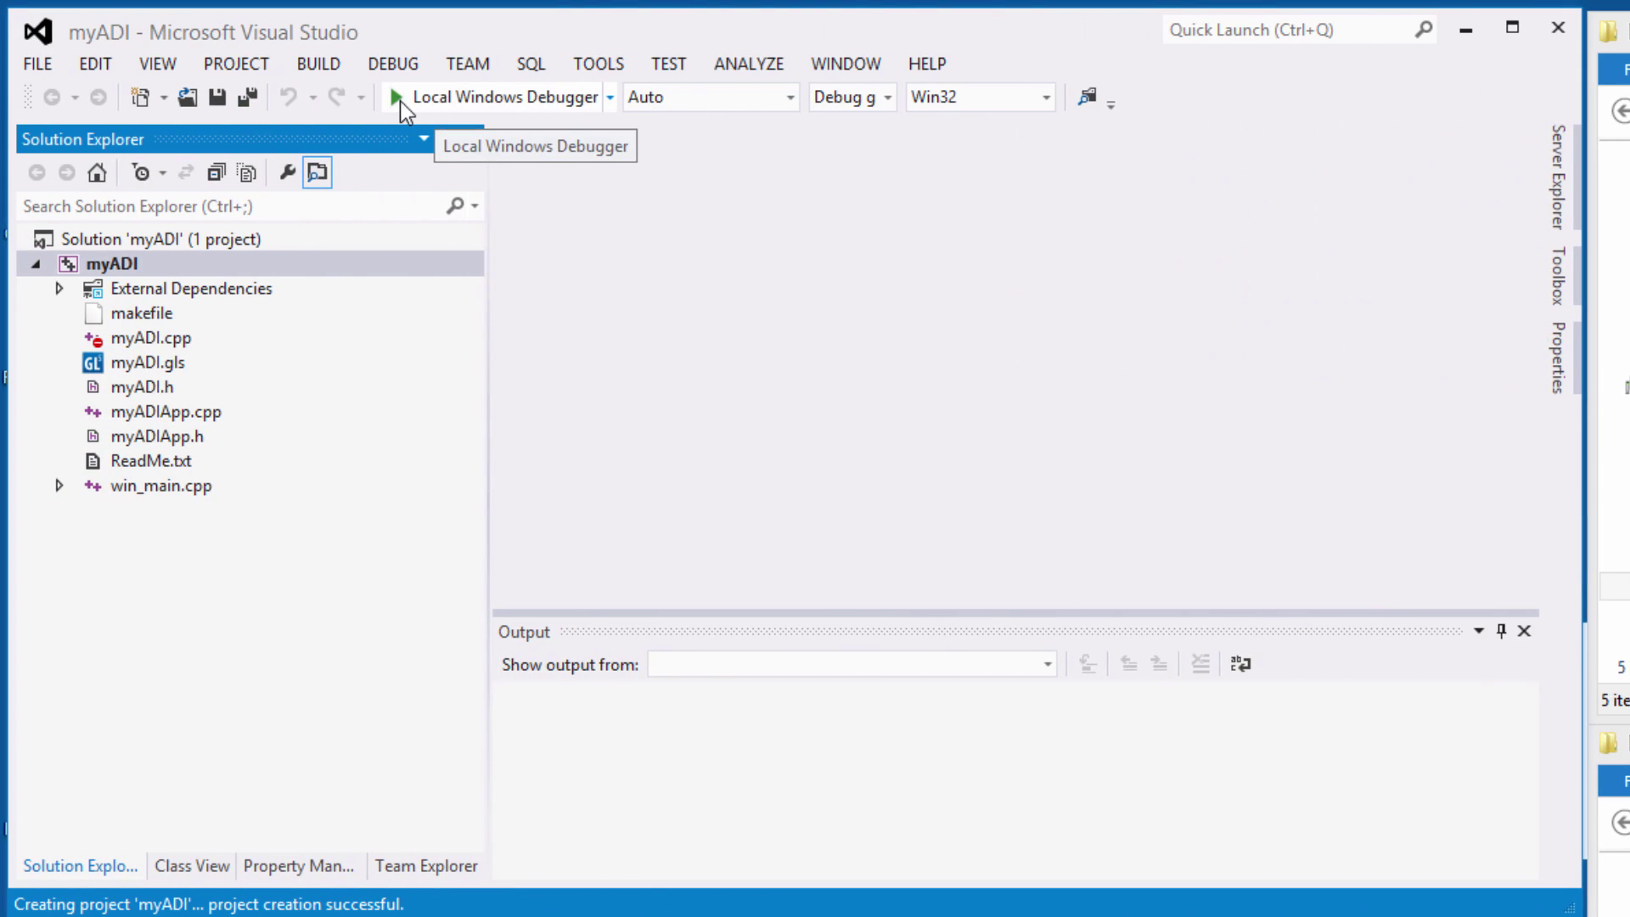
Build and run myADI in the Local Windows Debugger, view its squares, then close it
left_click(394, 98)
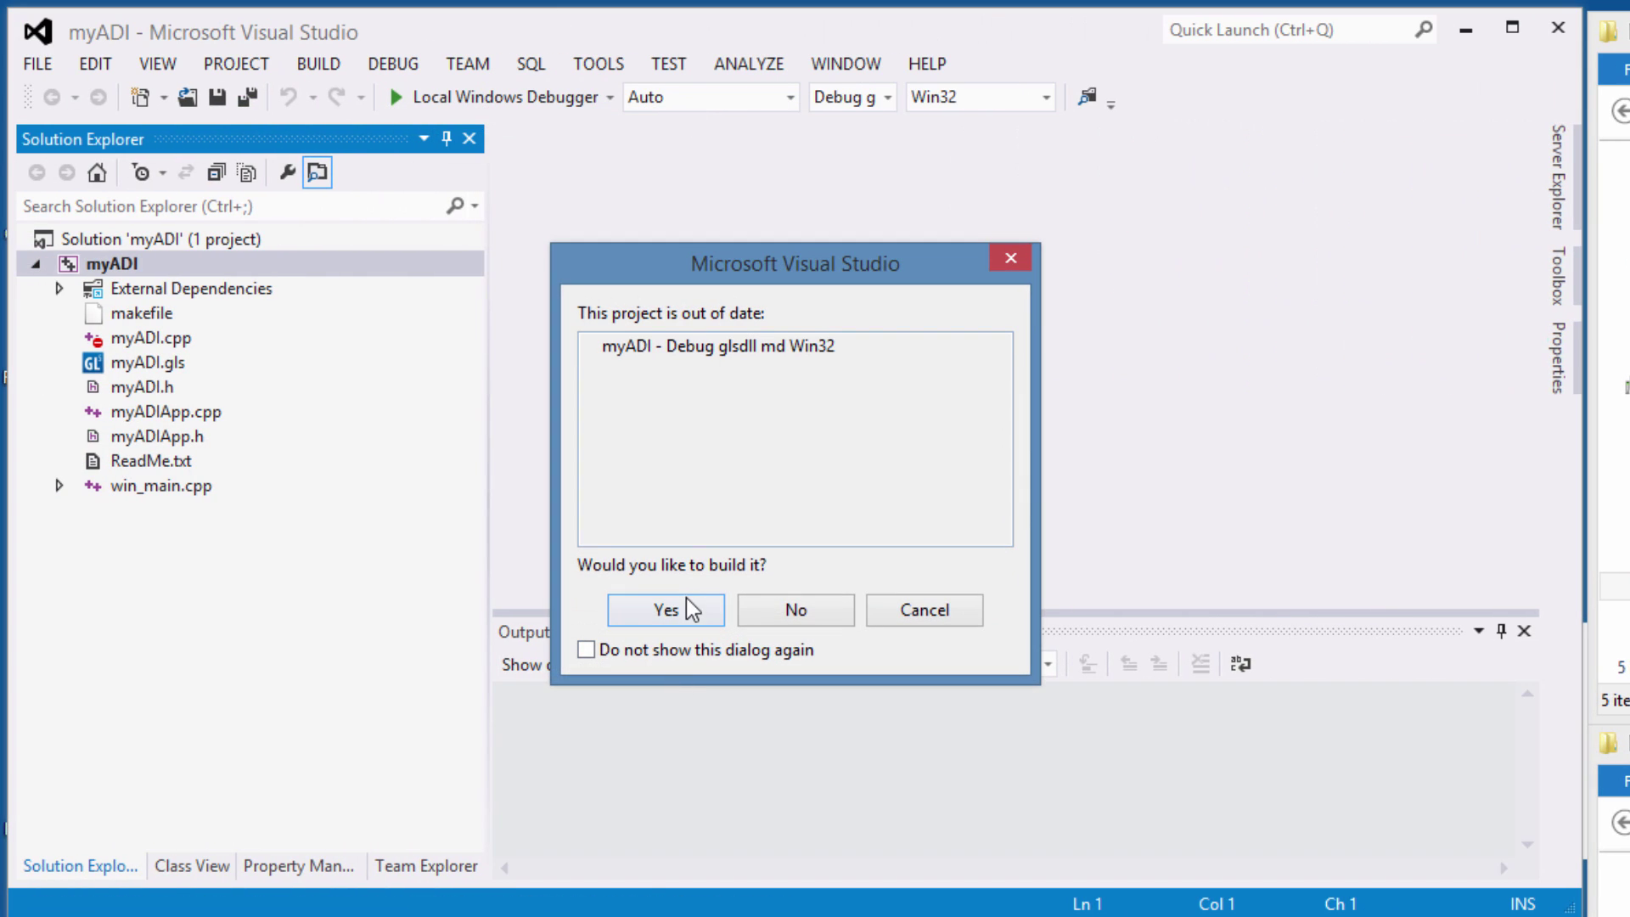
left_click(686, 601)
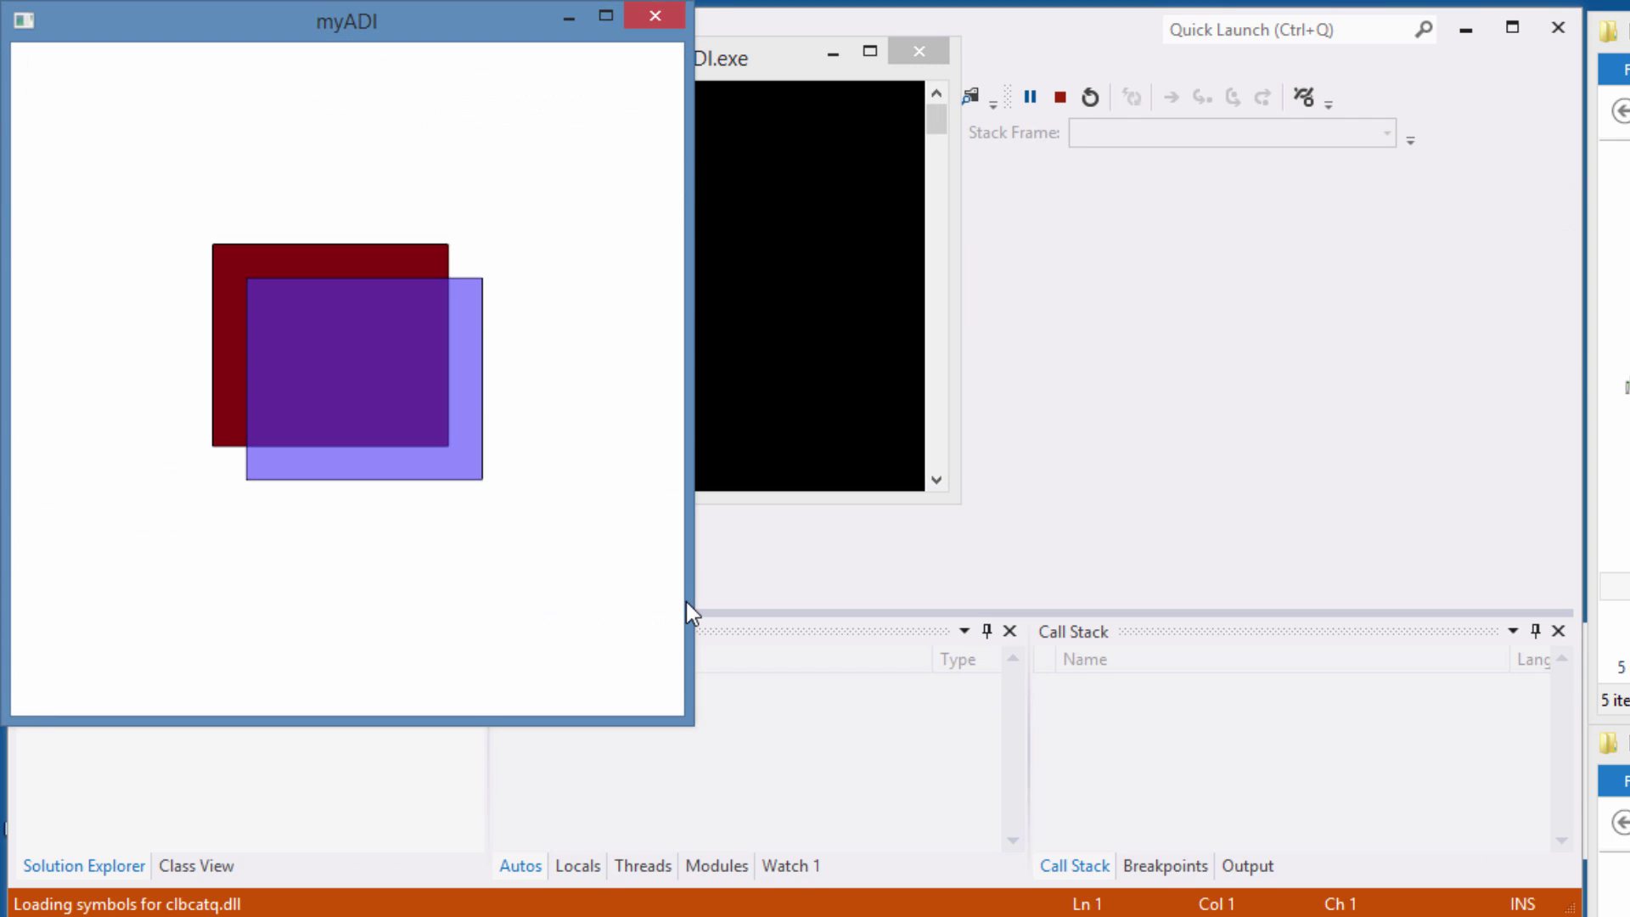
left_click_drag(509, 21, 1126, 96)
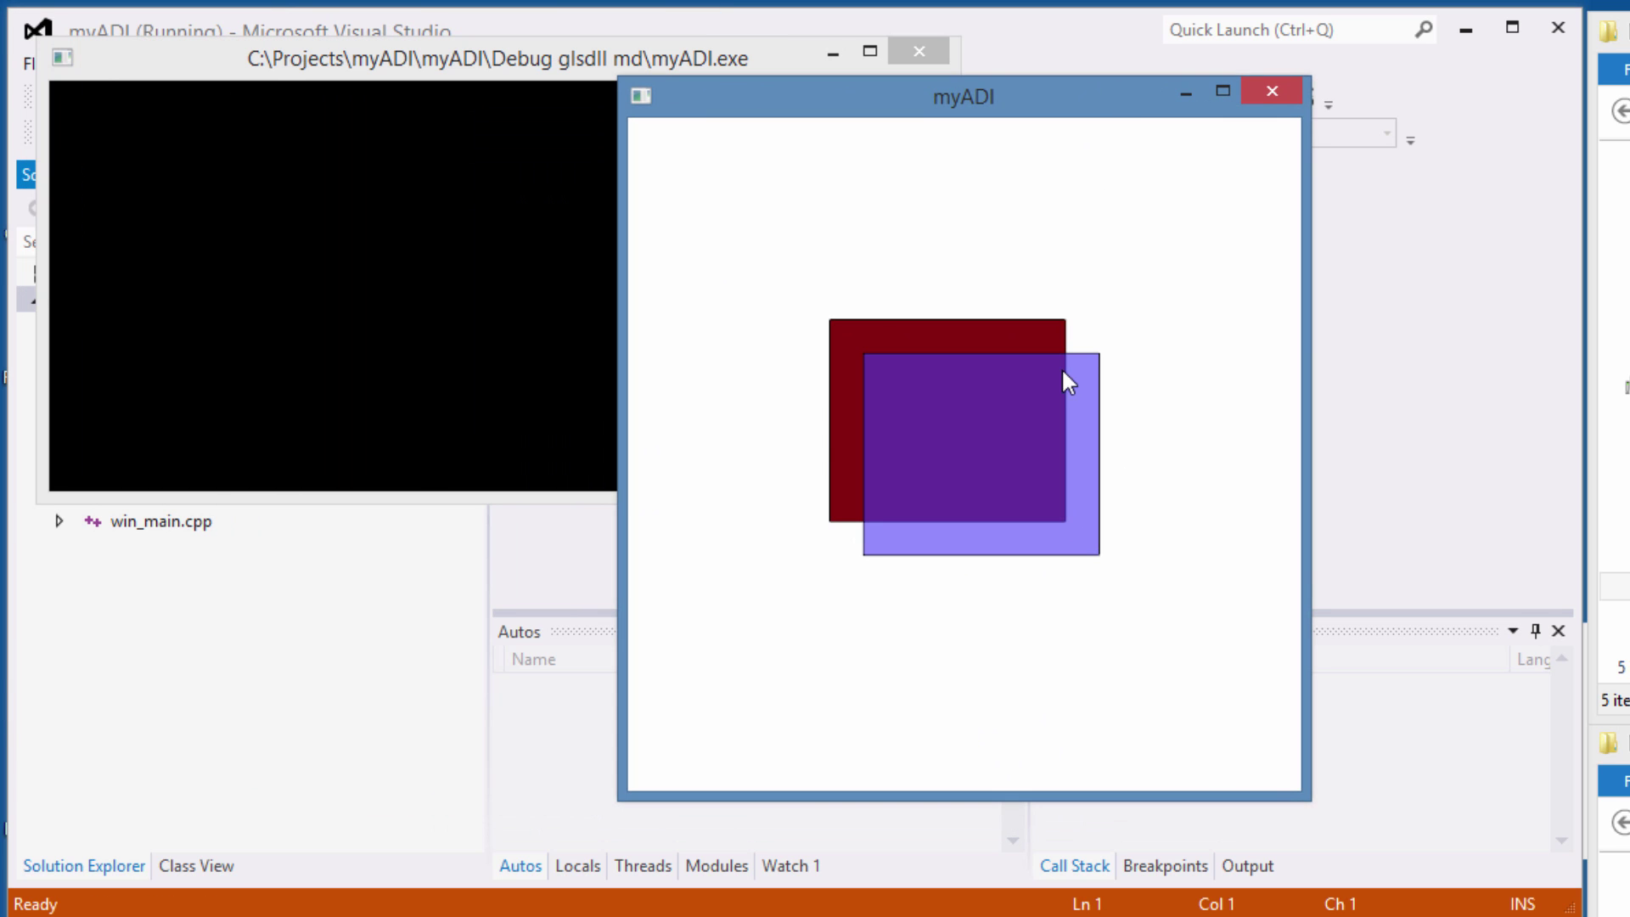
left_click(1273, 85)
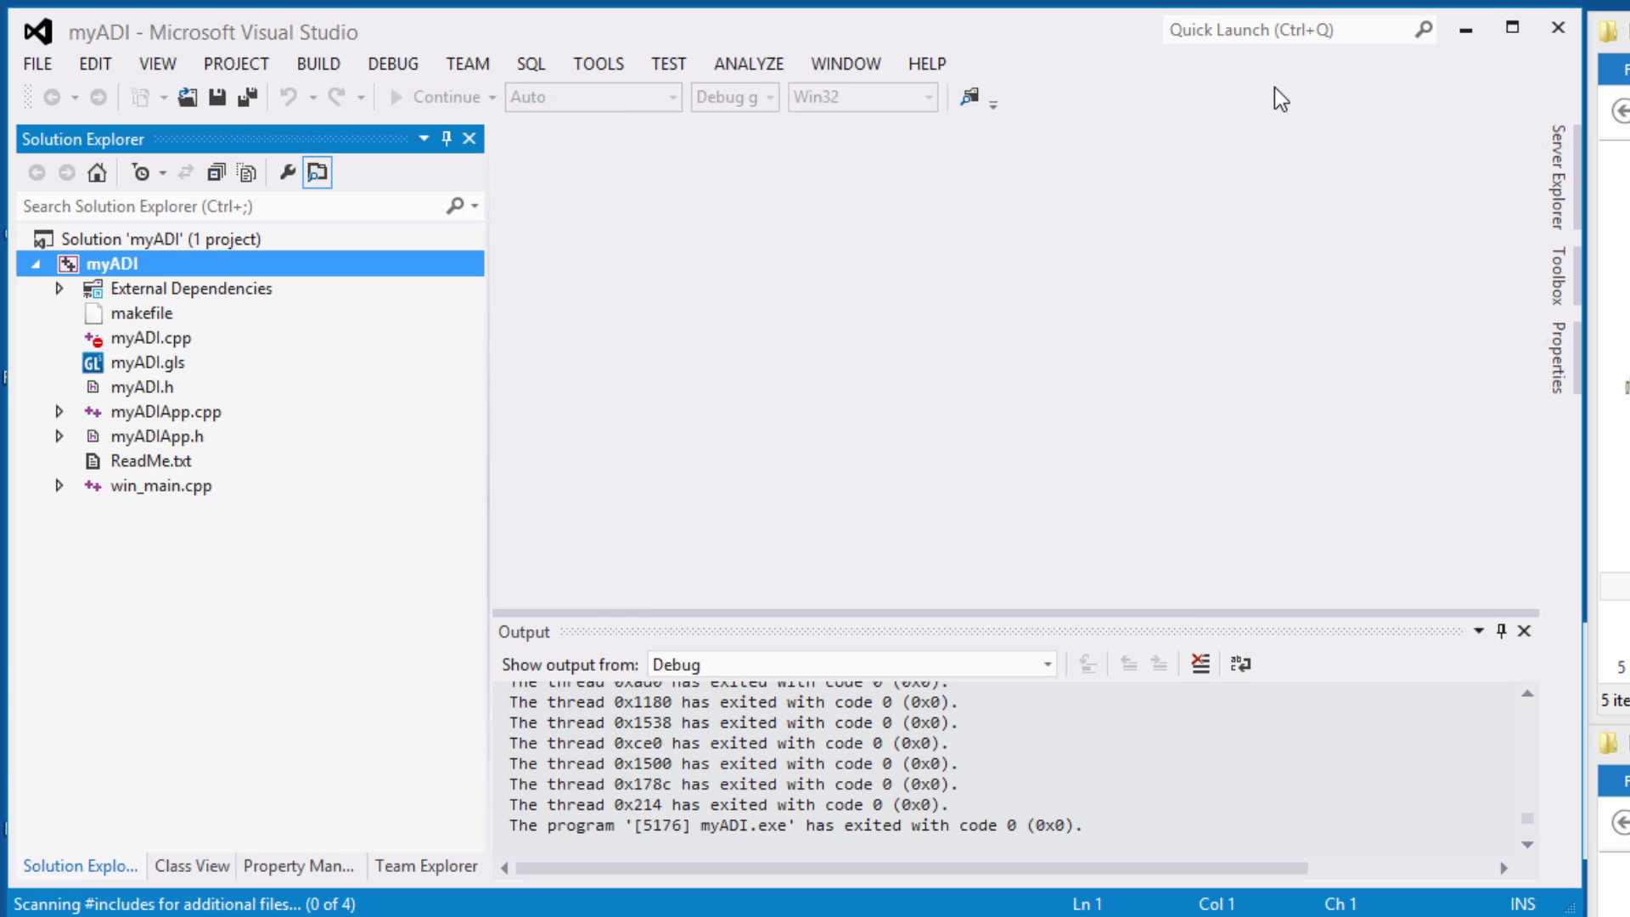
Open myADI.gls in GL Studio and undock the Geometry panel from the Application panel
left_click(146, 364)
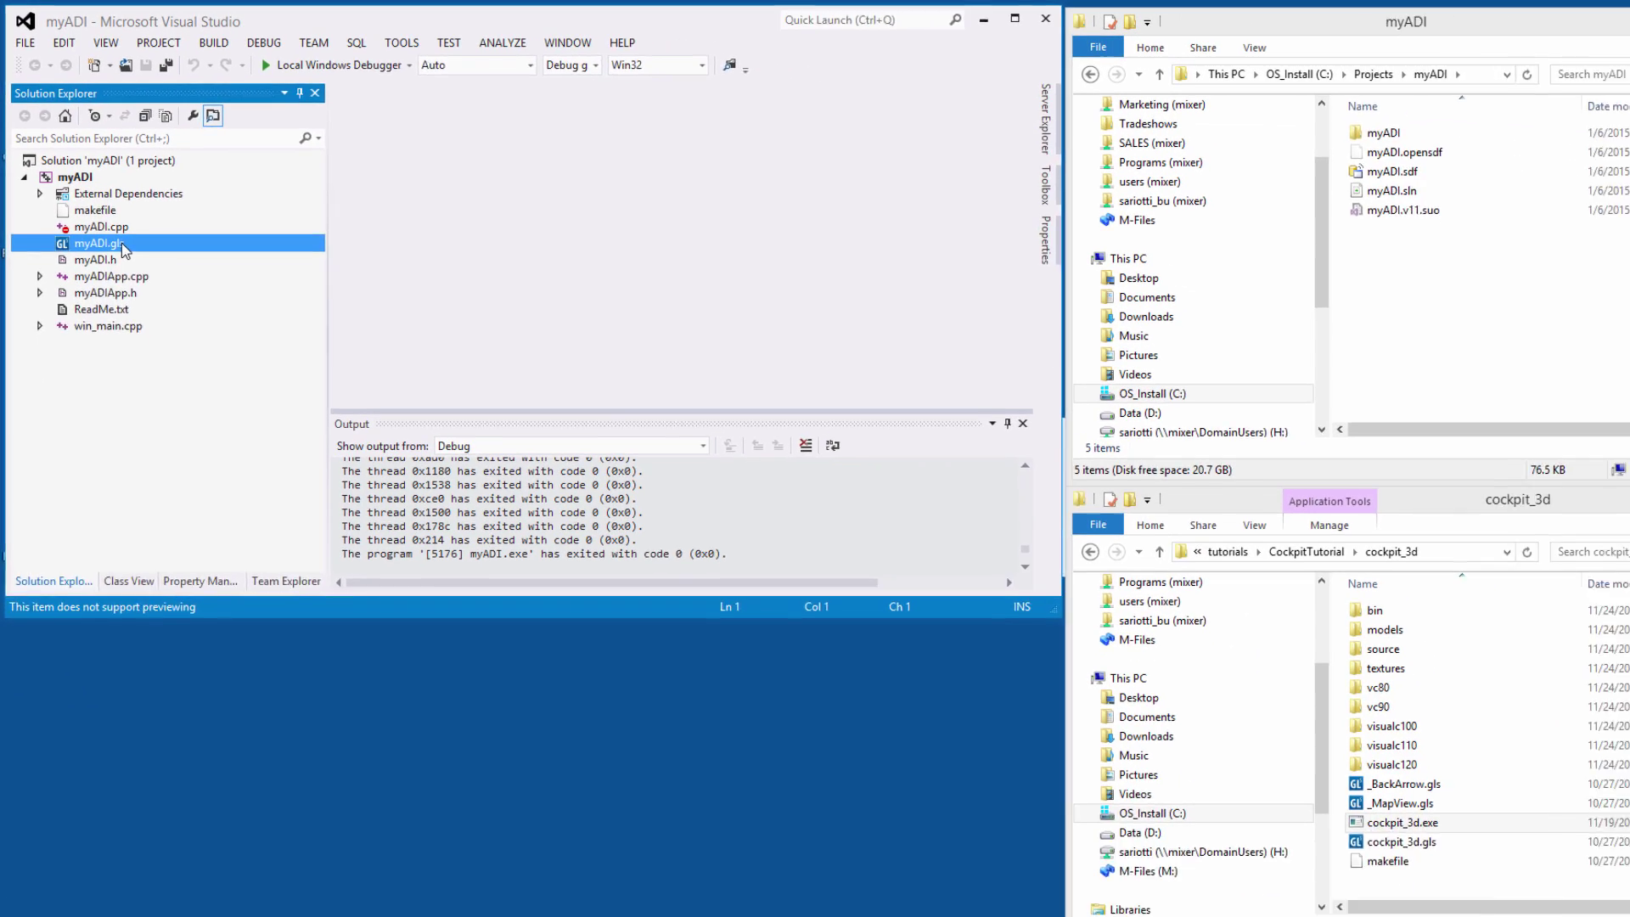
double_click(120, 243)
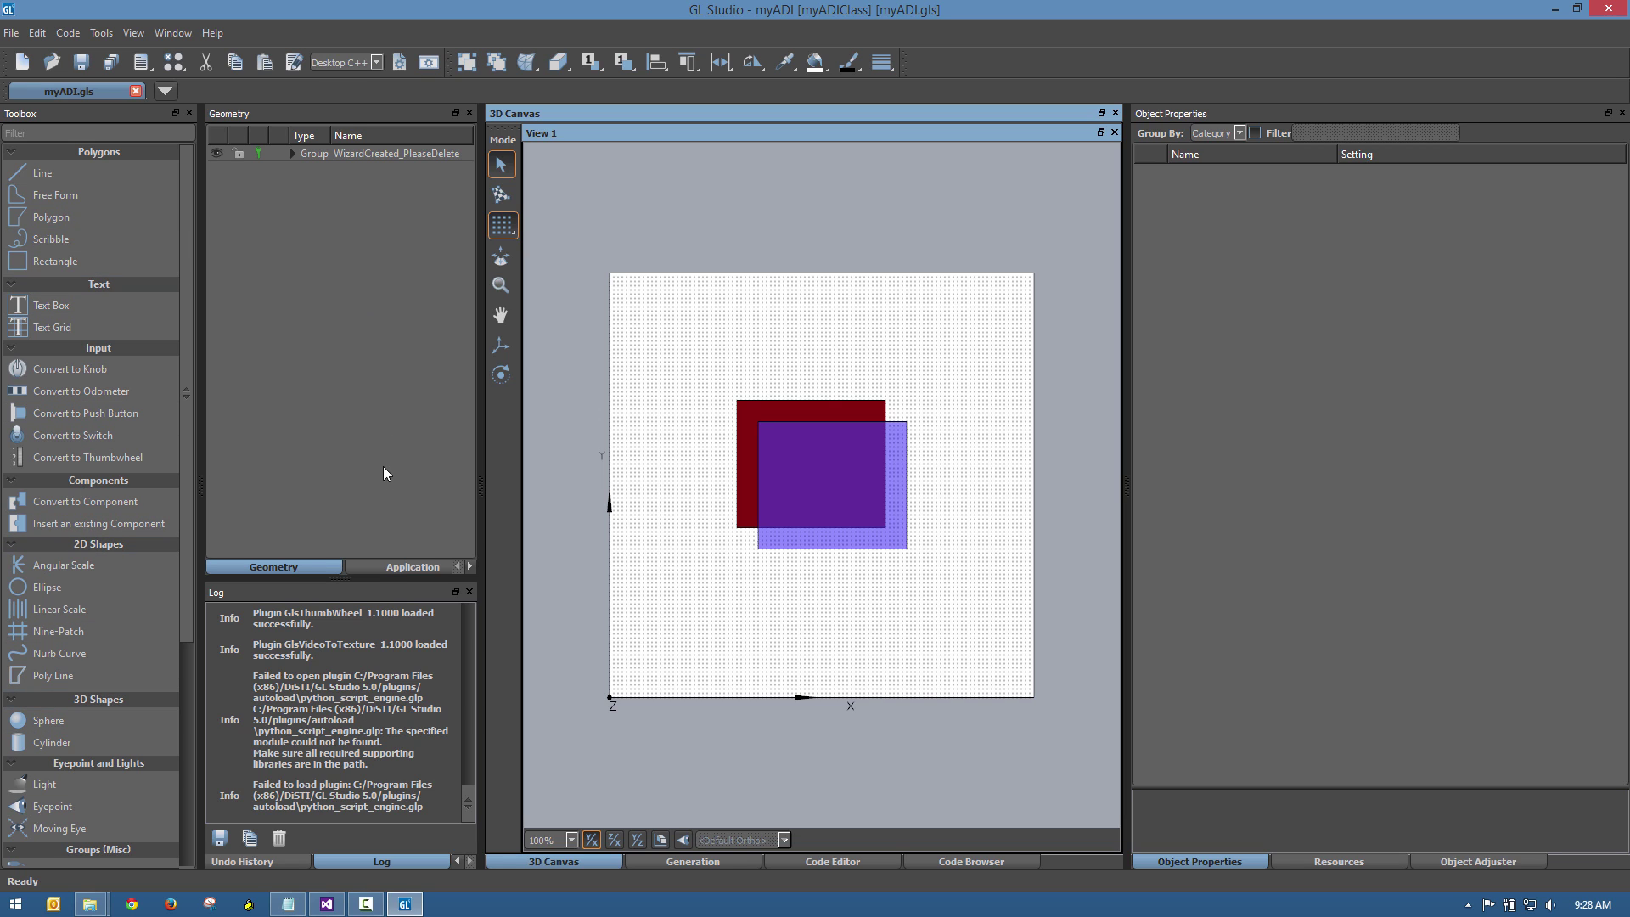
left_click(387, 566)
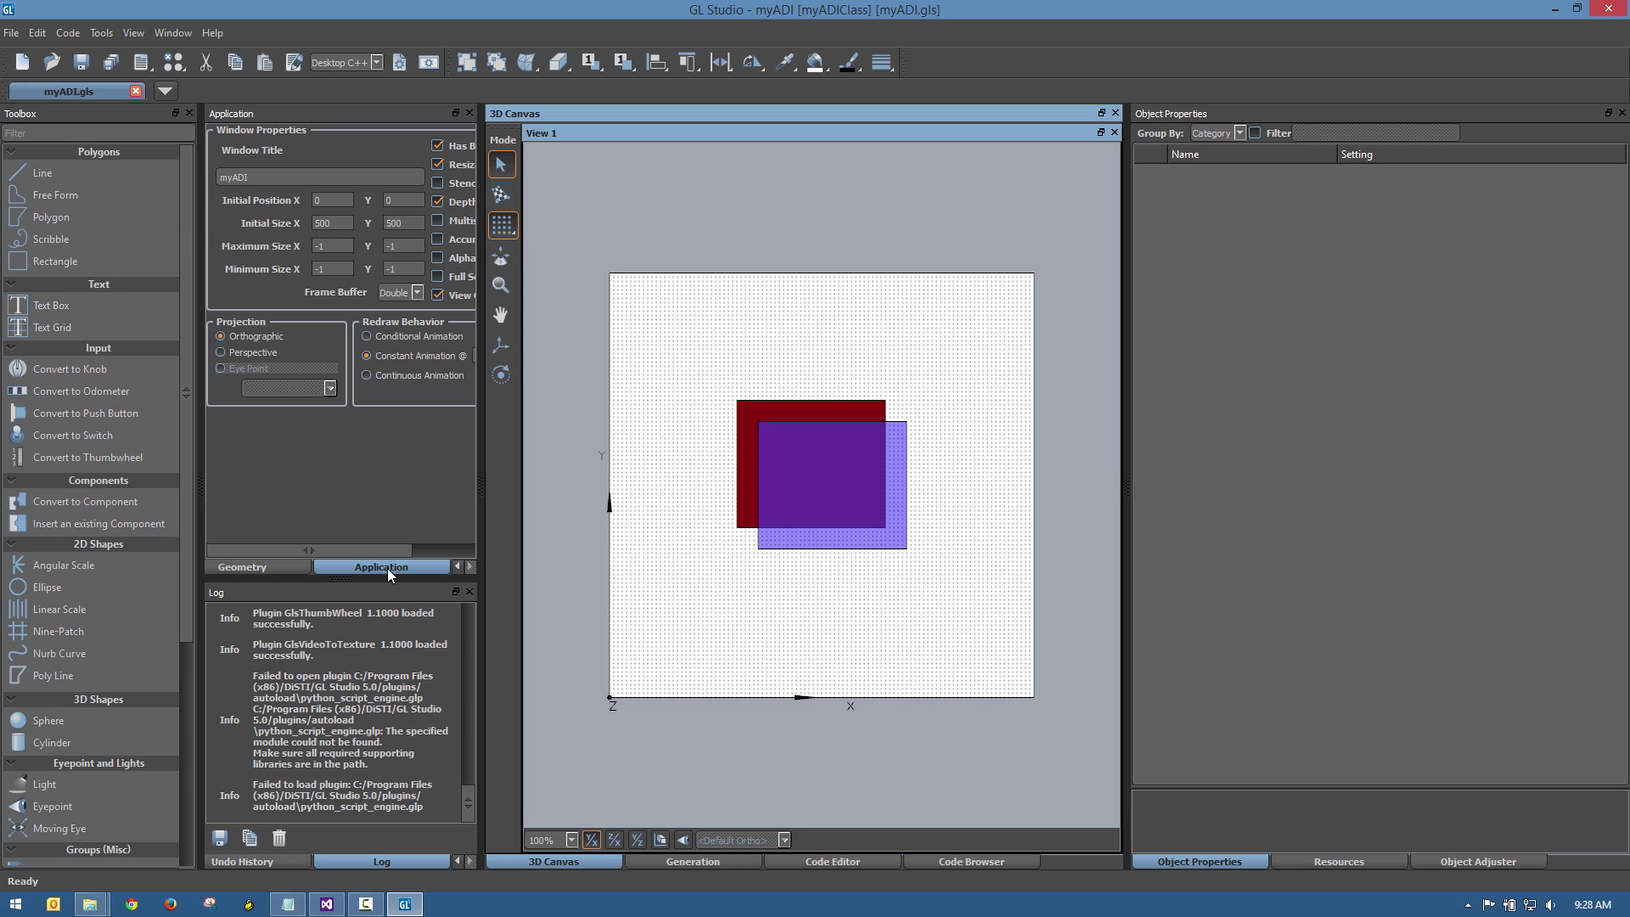
left_click(295, 567)
mouse_move(339, 112)
left_mouse_down()
mouse_move(398, 110)
mouse_move(331, 115)
mouse_move(343, 122)
left_mouse_up()
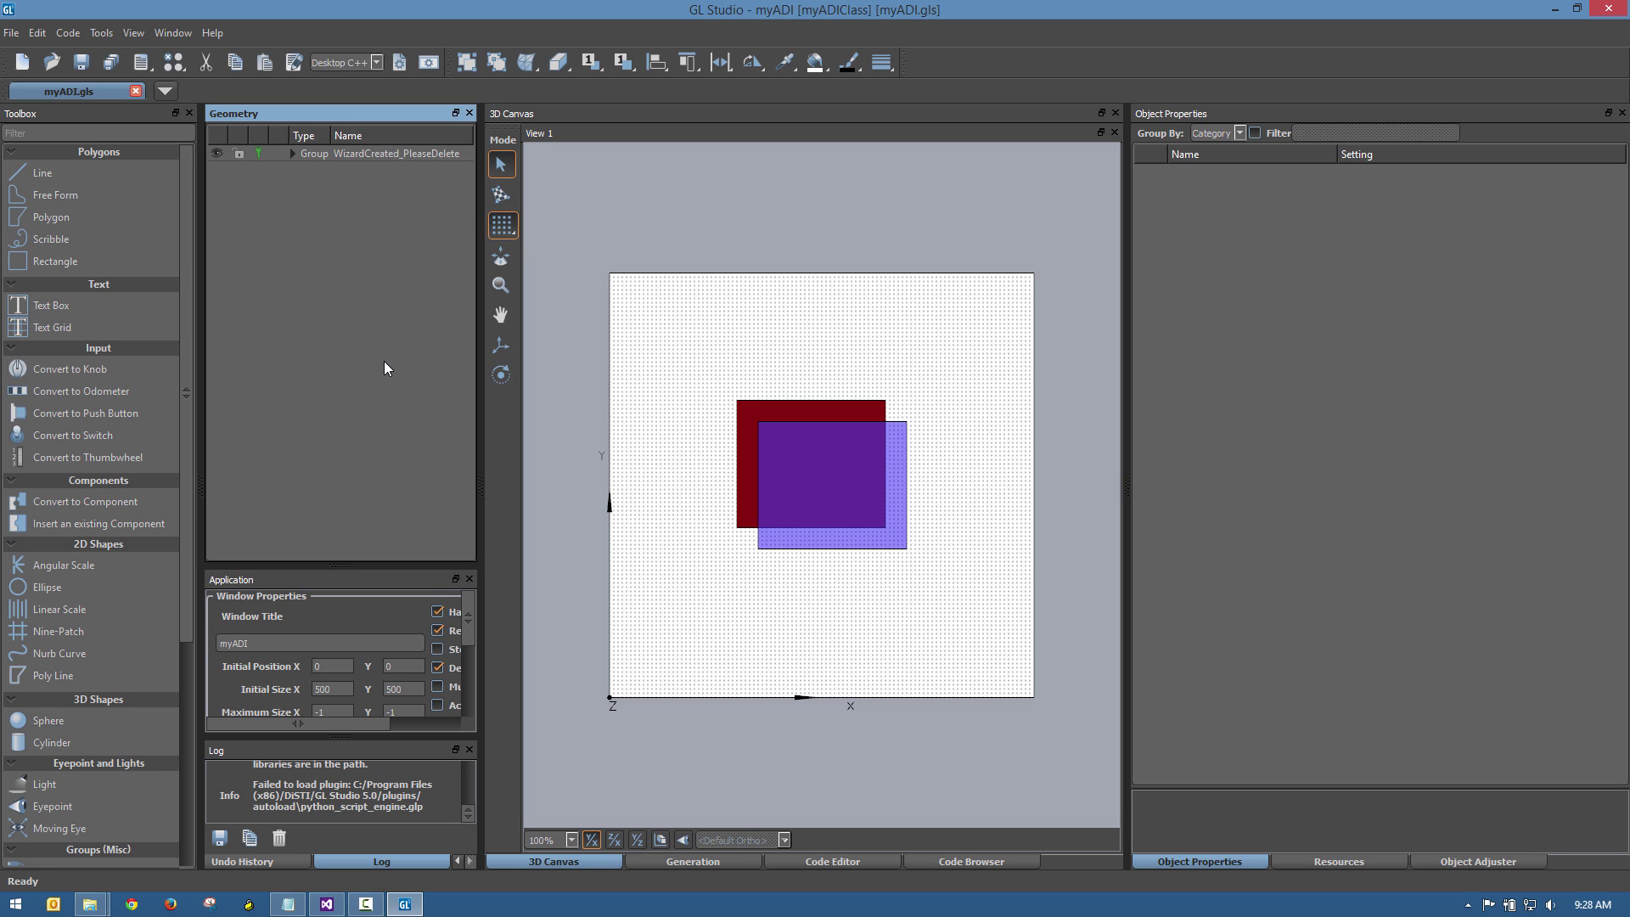
Move the purple square to the upper right and the red square to the upper left
left_click(802, 466)
left_click(818, 445)
left_click_drag(817, 445, 919, 322)
left_click(797, 432)
left_click_drag(801, 438, 698, 343)
left_click(895, 370)
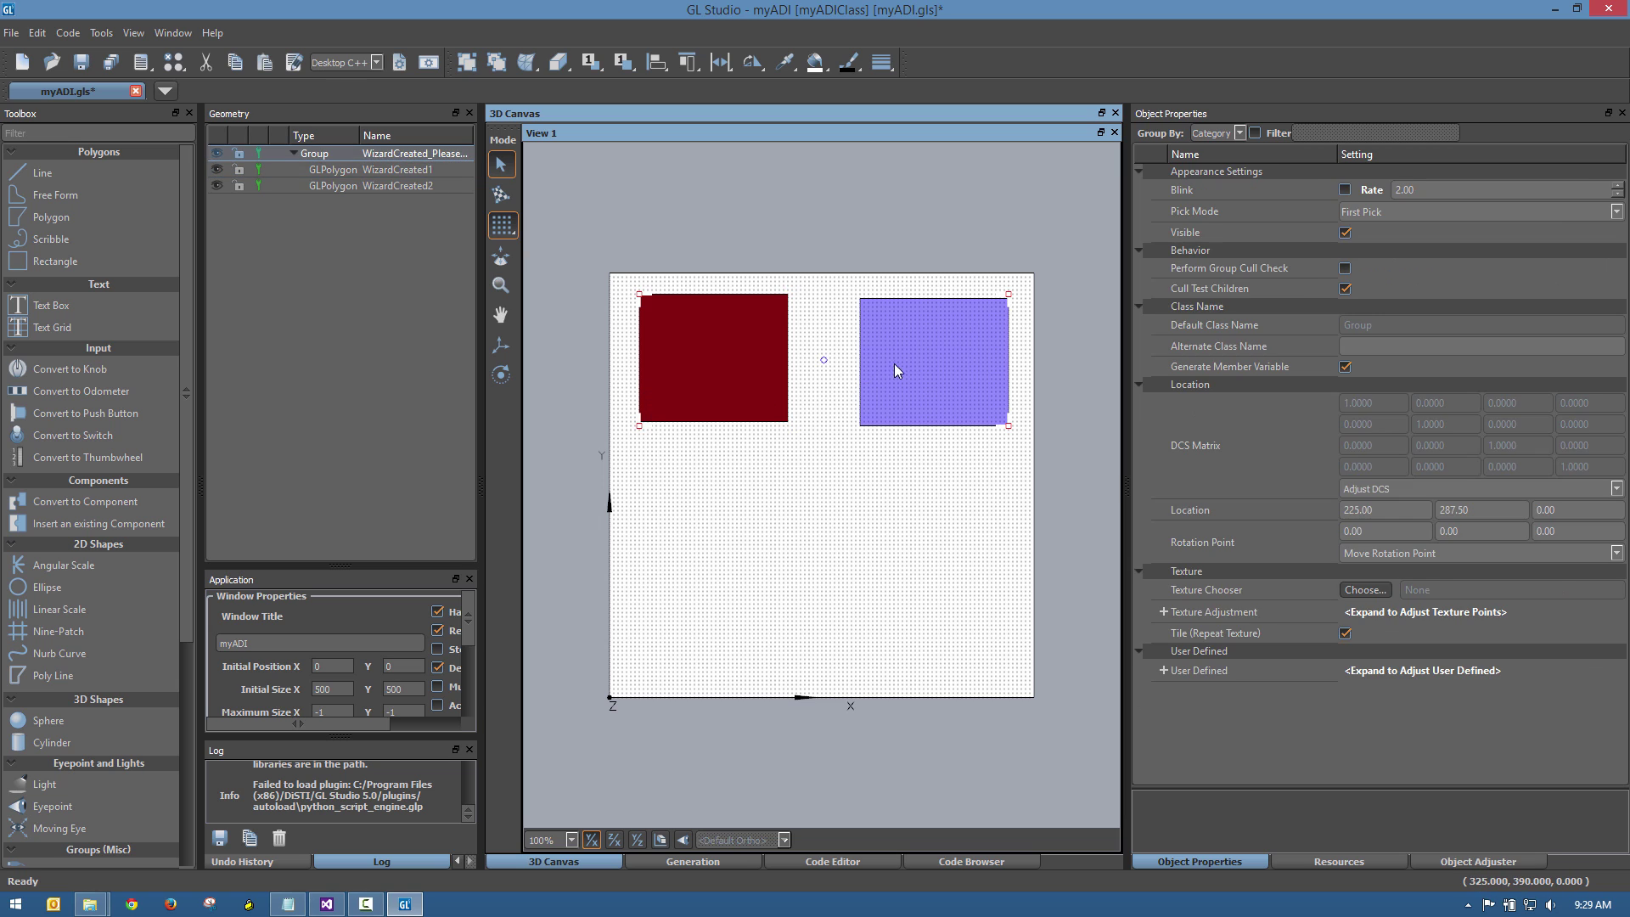
left_click(910, 356)
left_click(902, 509)
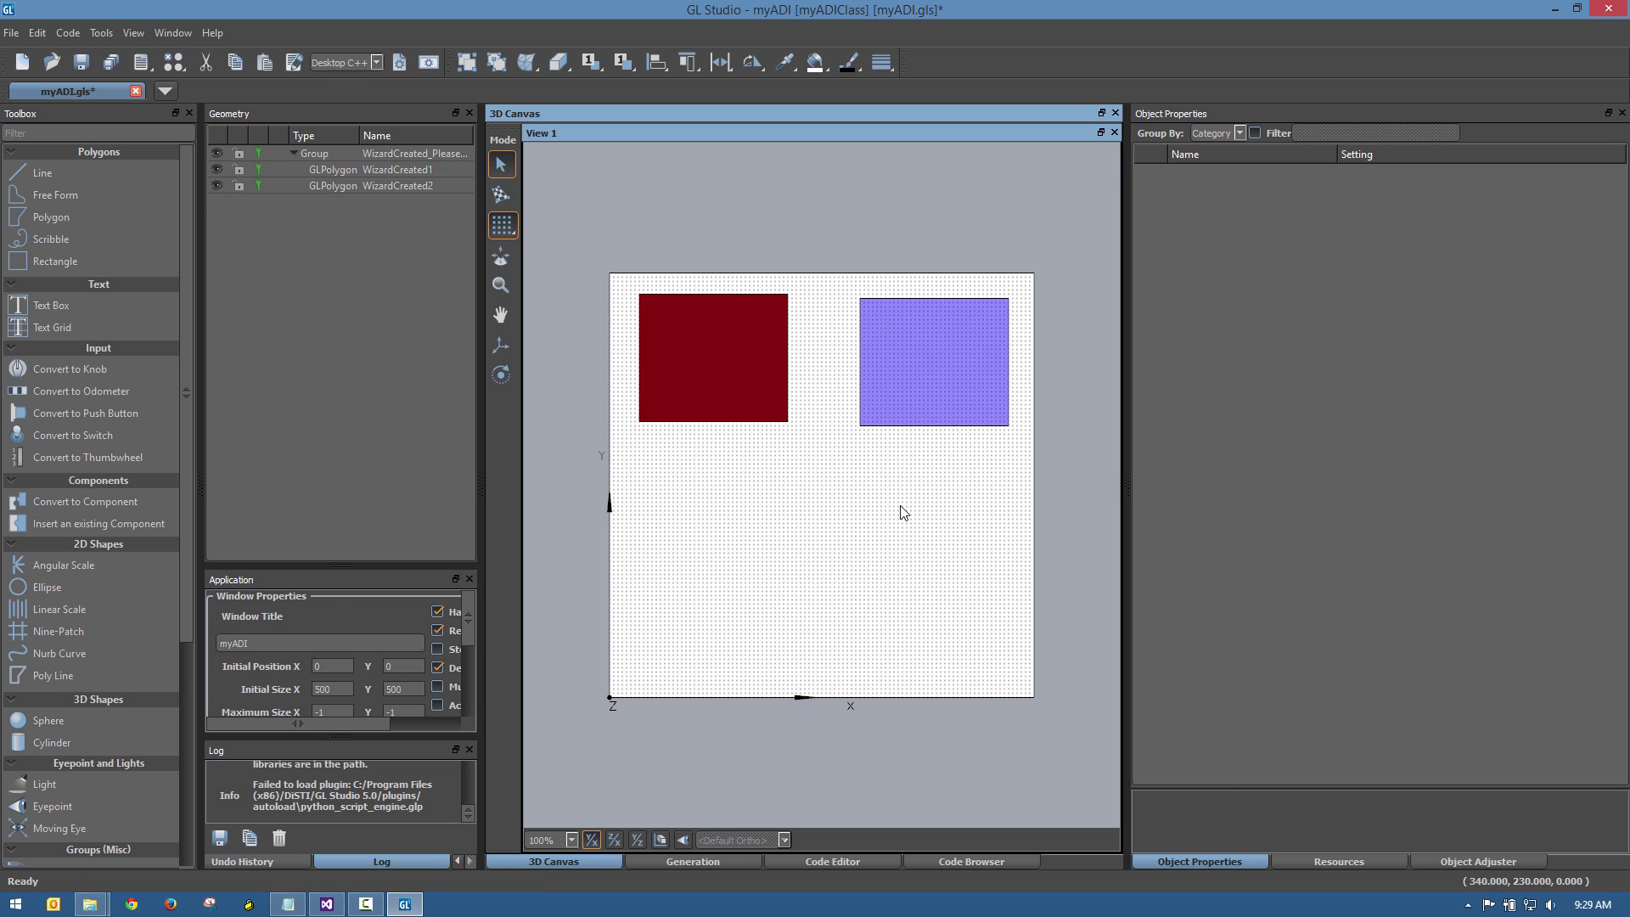
Draw a rectangle, duplicate it into a row of four, and copy the row 120 units below
left_click(68, 261)
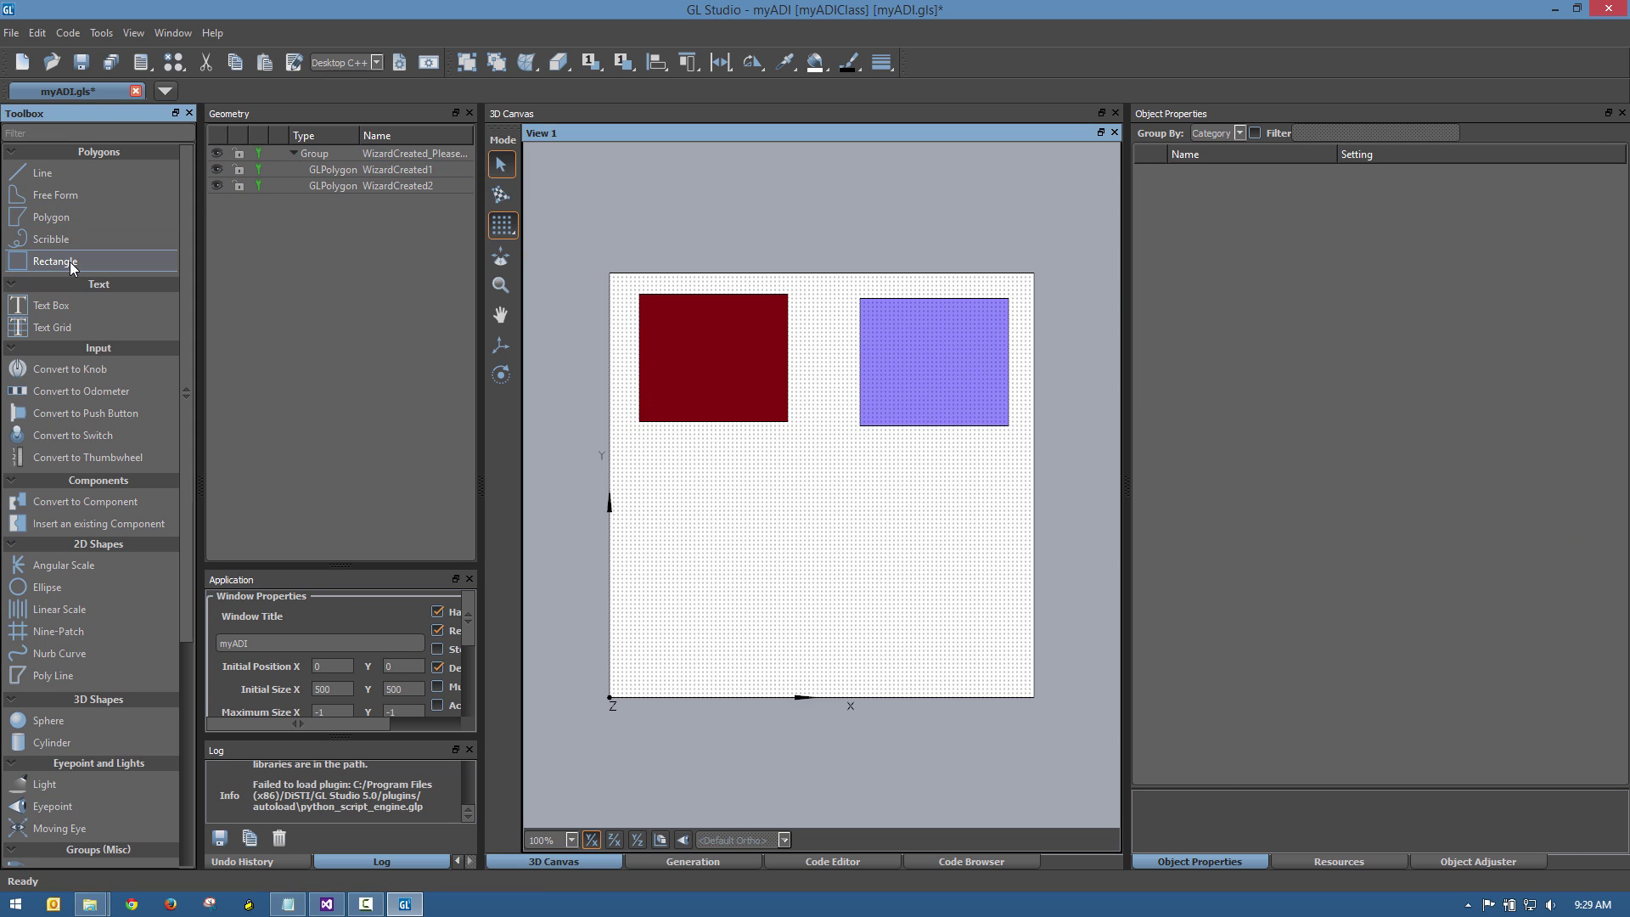
left_click_drag(632, 476, 802, 515)
key("ctrl+d")
key("ctrl+d")
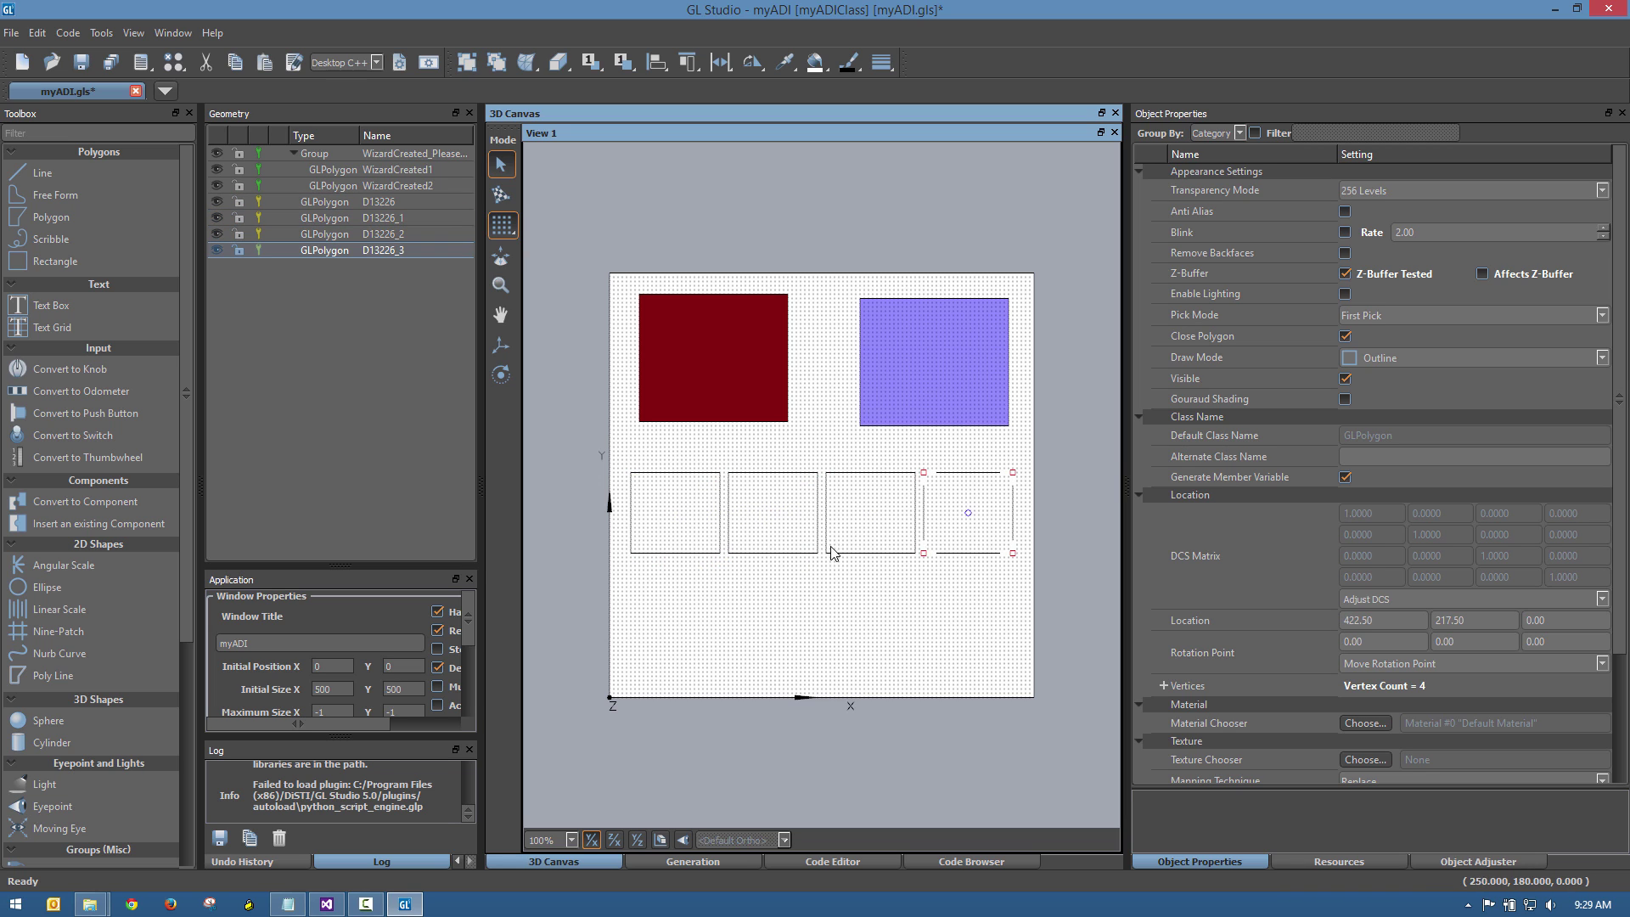
left_click_drag(1051, 455, 609, 562)
left_click_drag(699, 500, 699, 606, "ctrl")
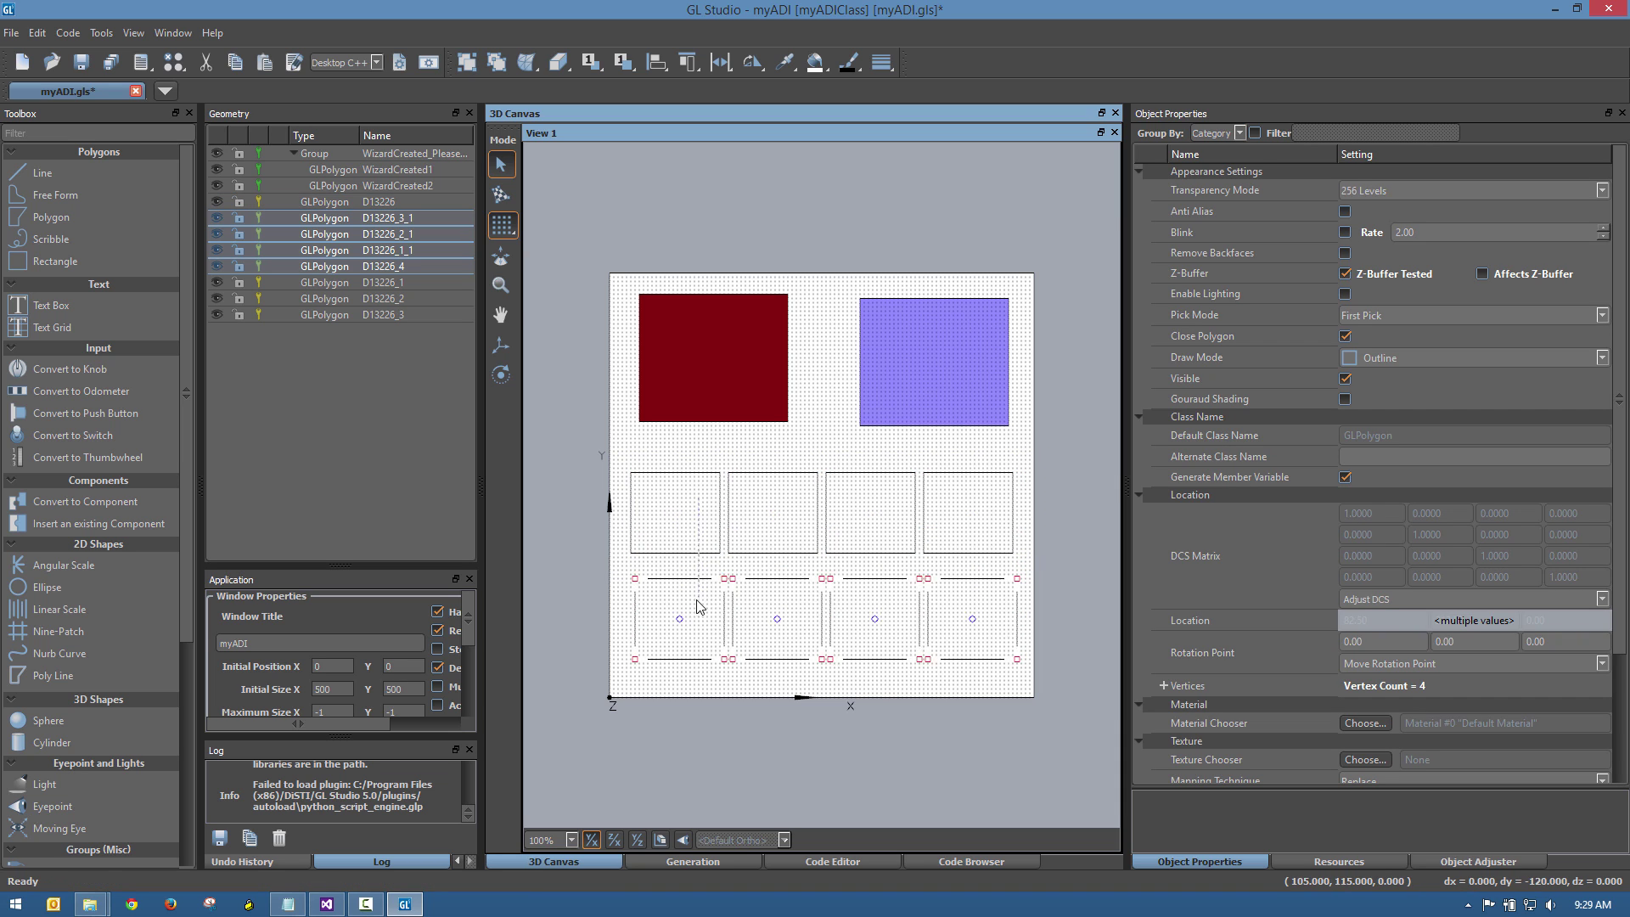
left_click(592, 604)
Inspect square D13226 and check the two rows of squares in perspective view
left_click(679, 532)
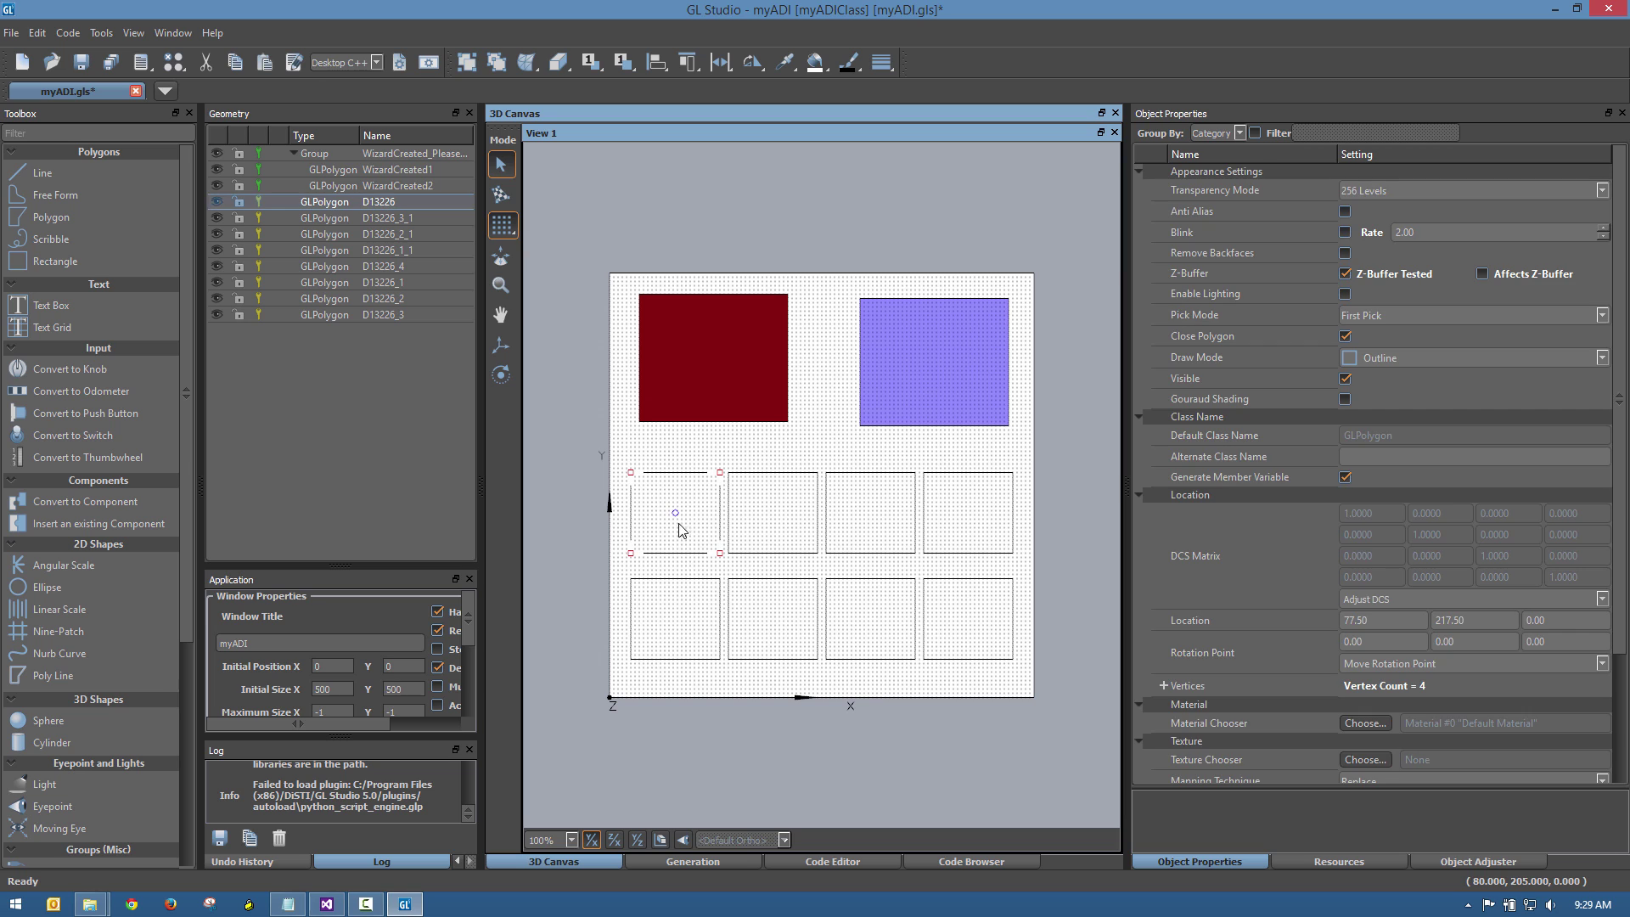
left_click(541, 298)
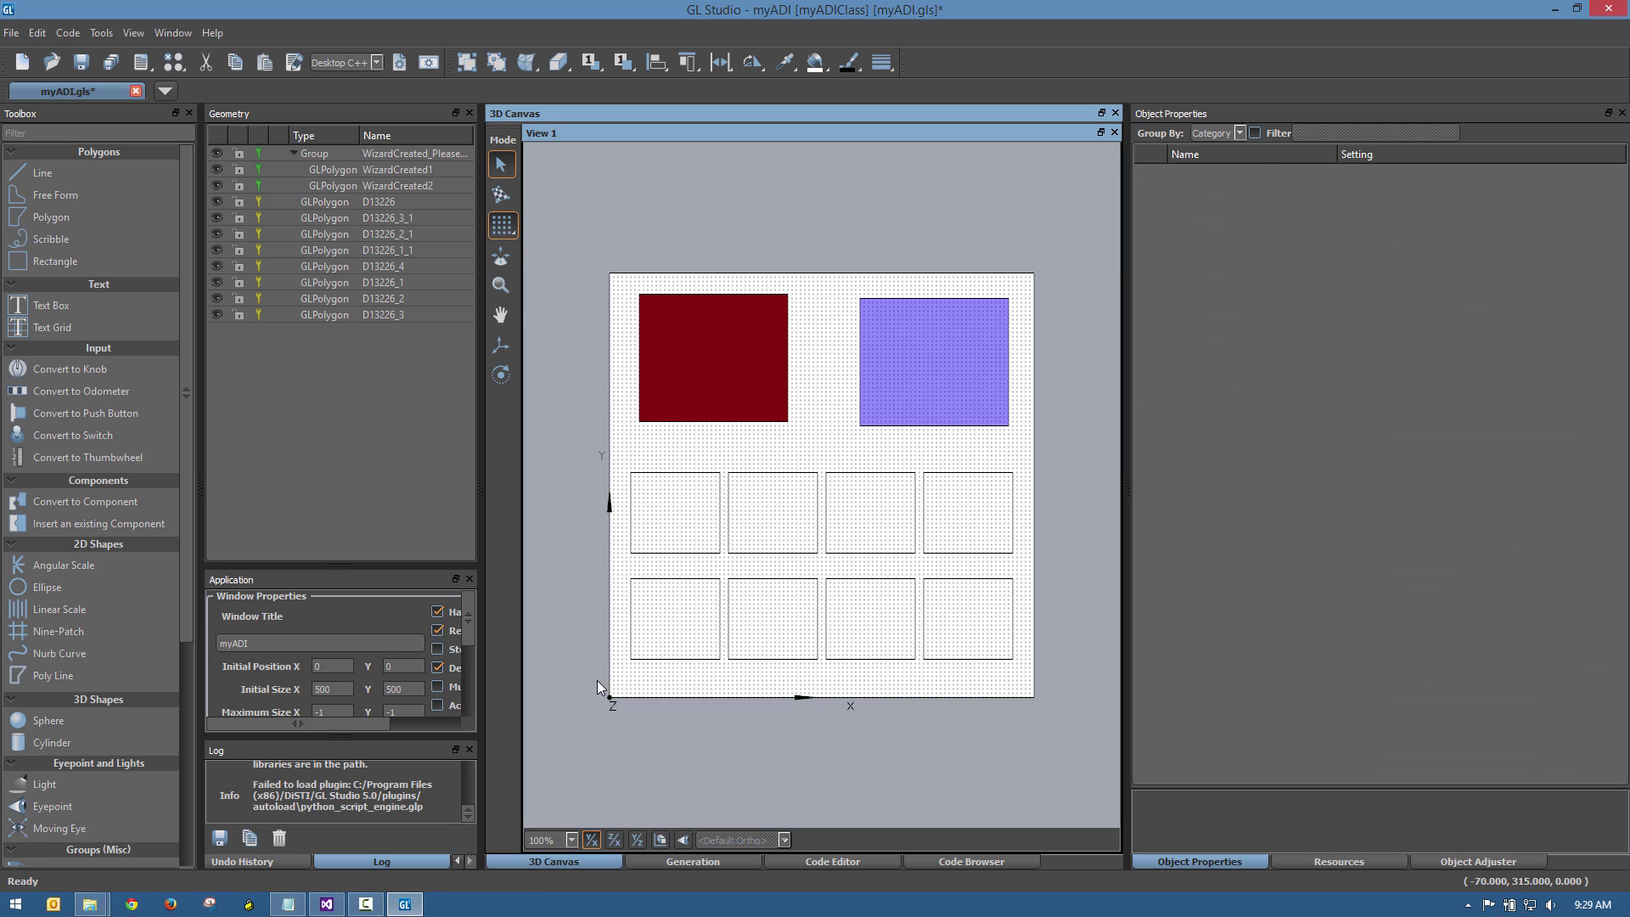
left_click(660, 839)
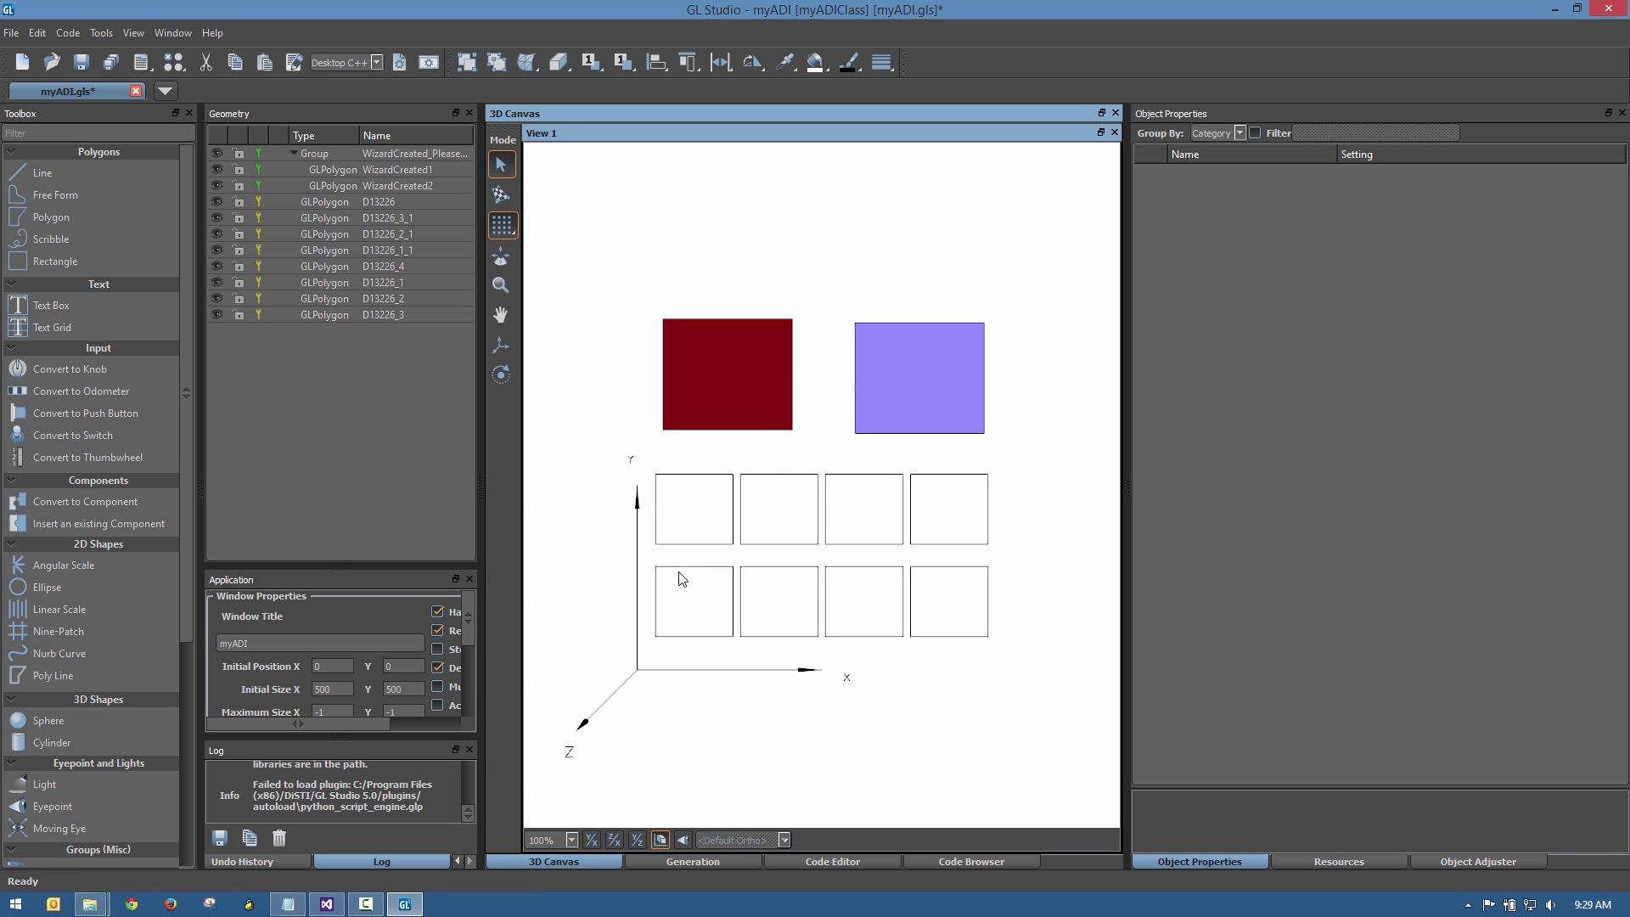
middle_click_drag(688, 582, 550, 603)
Delete all the squares and draw a sphere of radius 230 centred at 250, 260
left_click(592, 839)
left_click_drag(577, 251, 1062, 701)
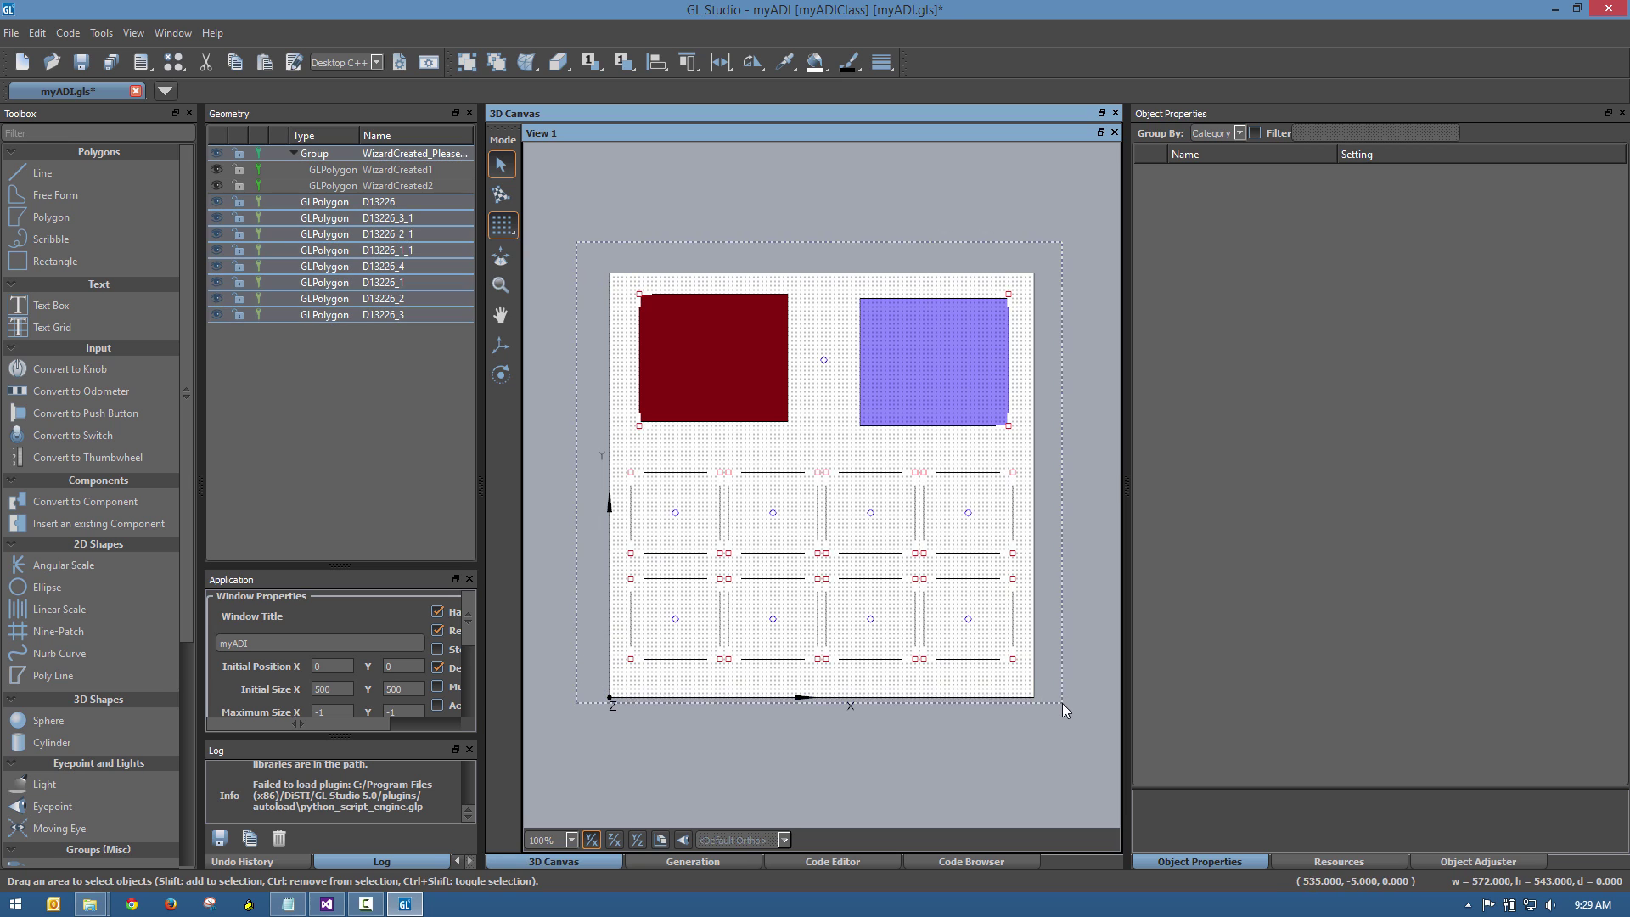
key("Delete")
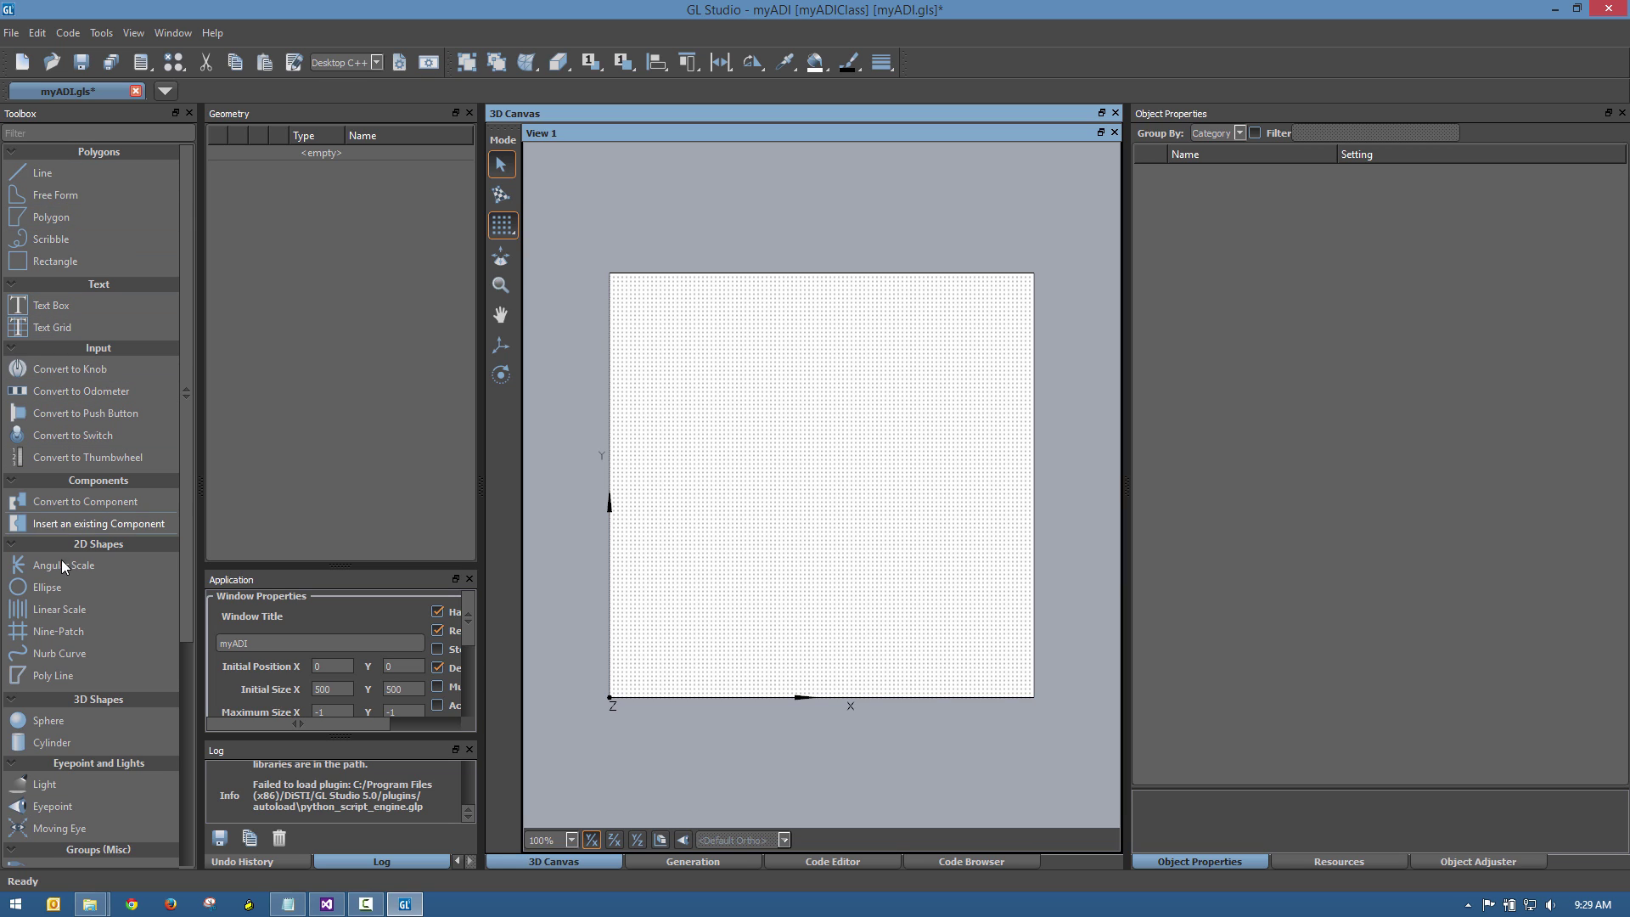
left_click(52, 720)
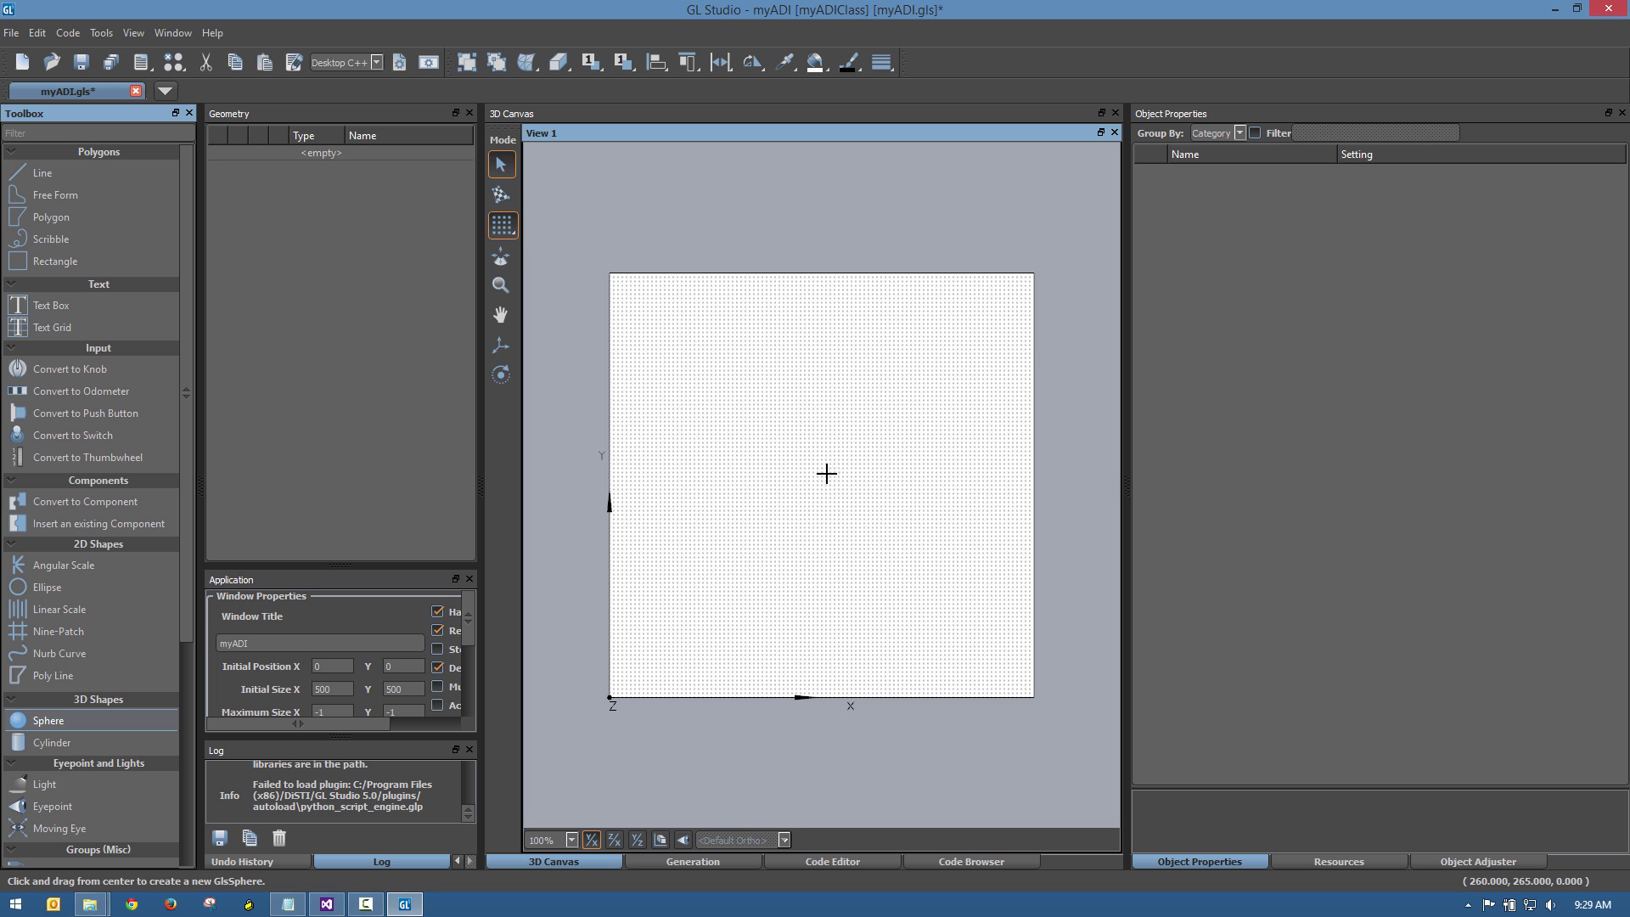
left_click_drag(823, 477, 993, 671)
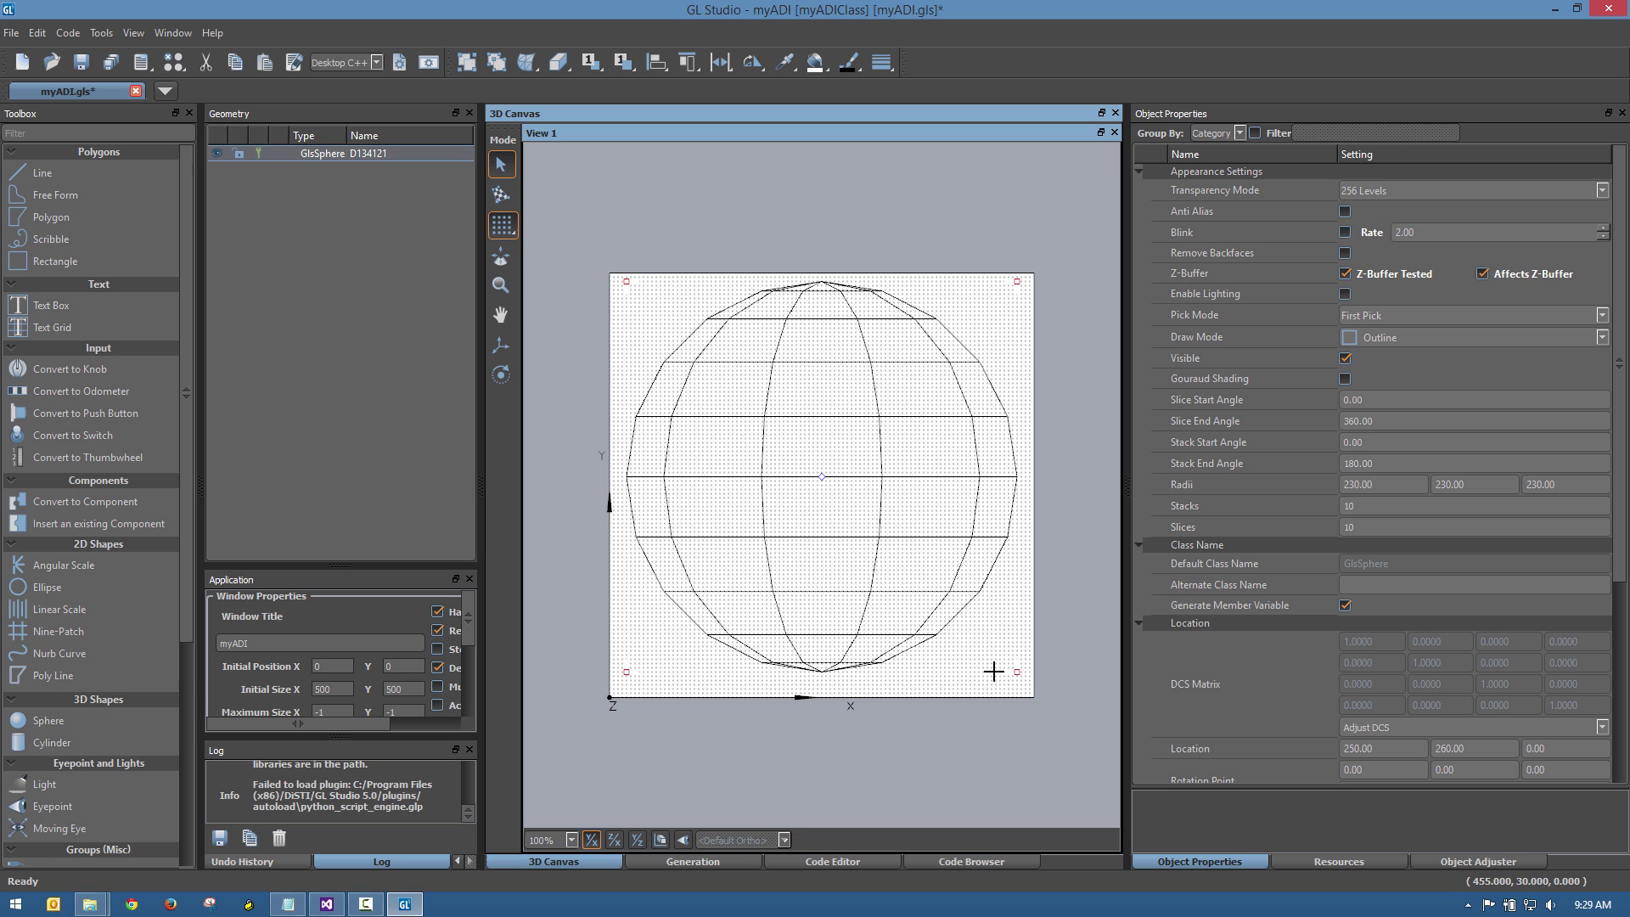
Set the sphere's Stacks and Slices to 30 each in Object Properties
left_click(661, 841)
middle_click_drag(856, 670, 748, 661)
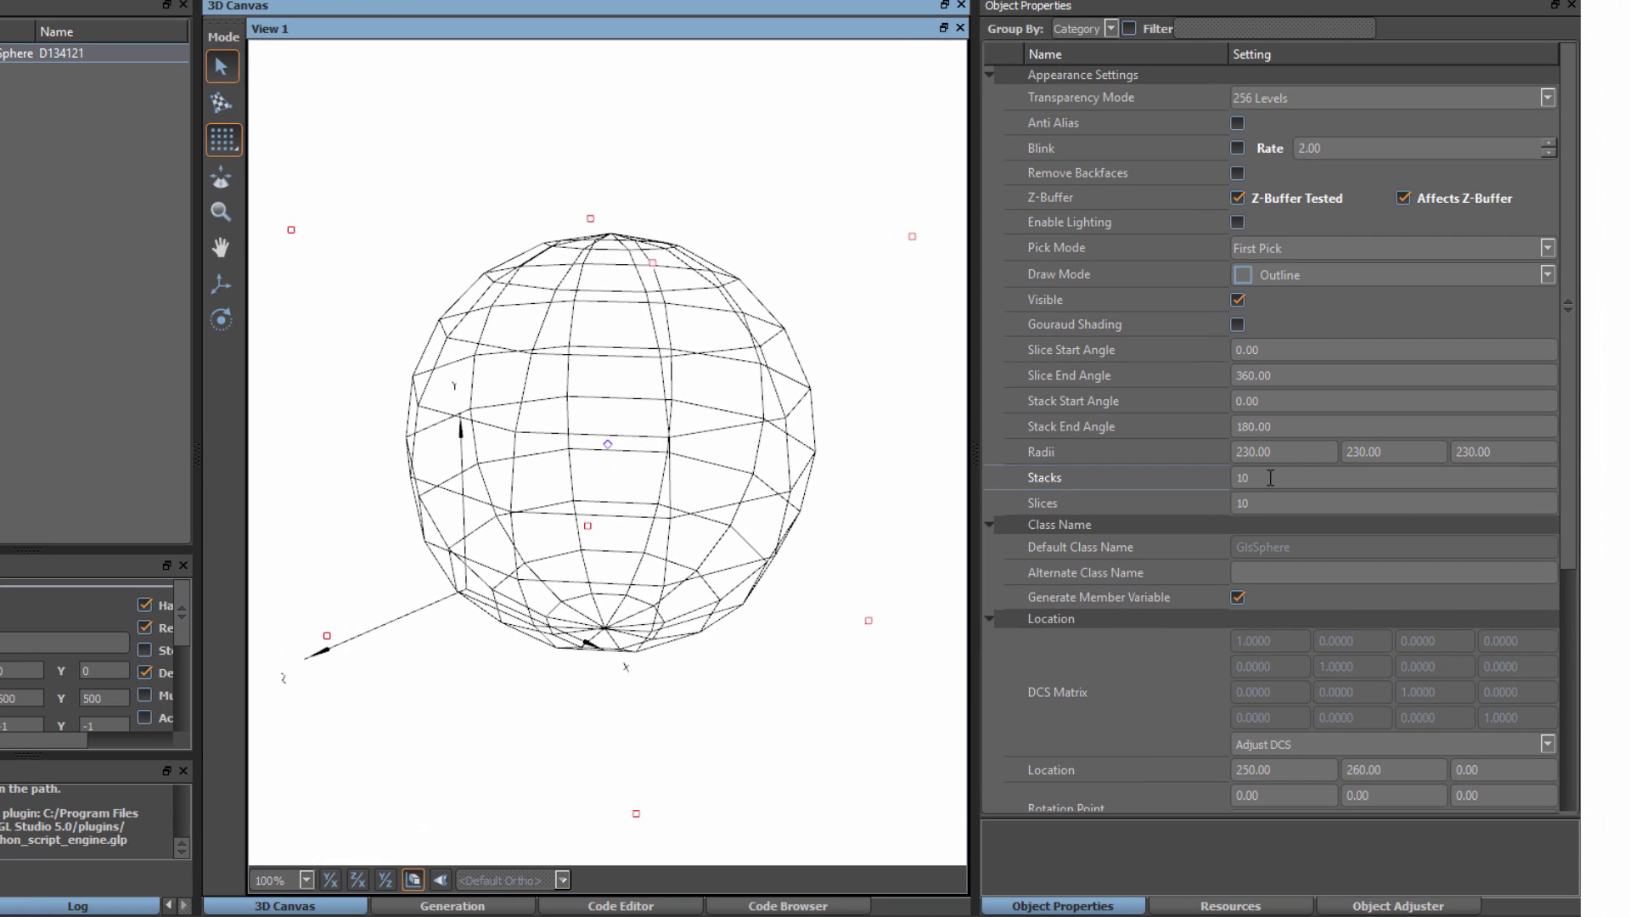
left_click(1300, 499)
type("30")
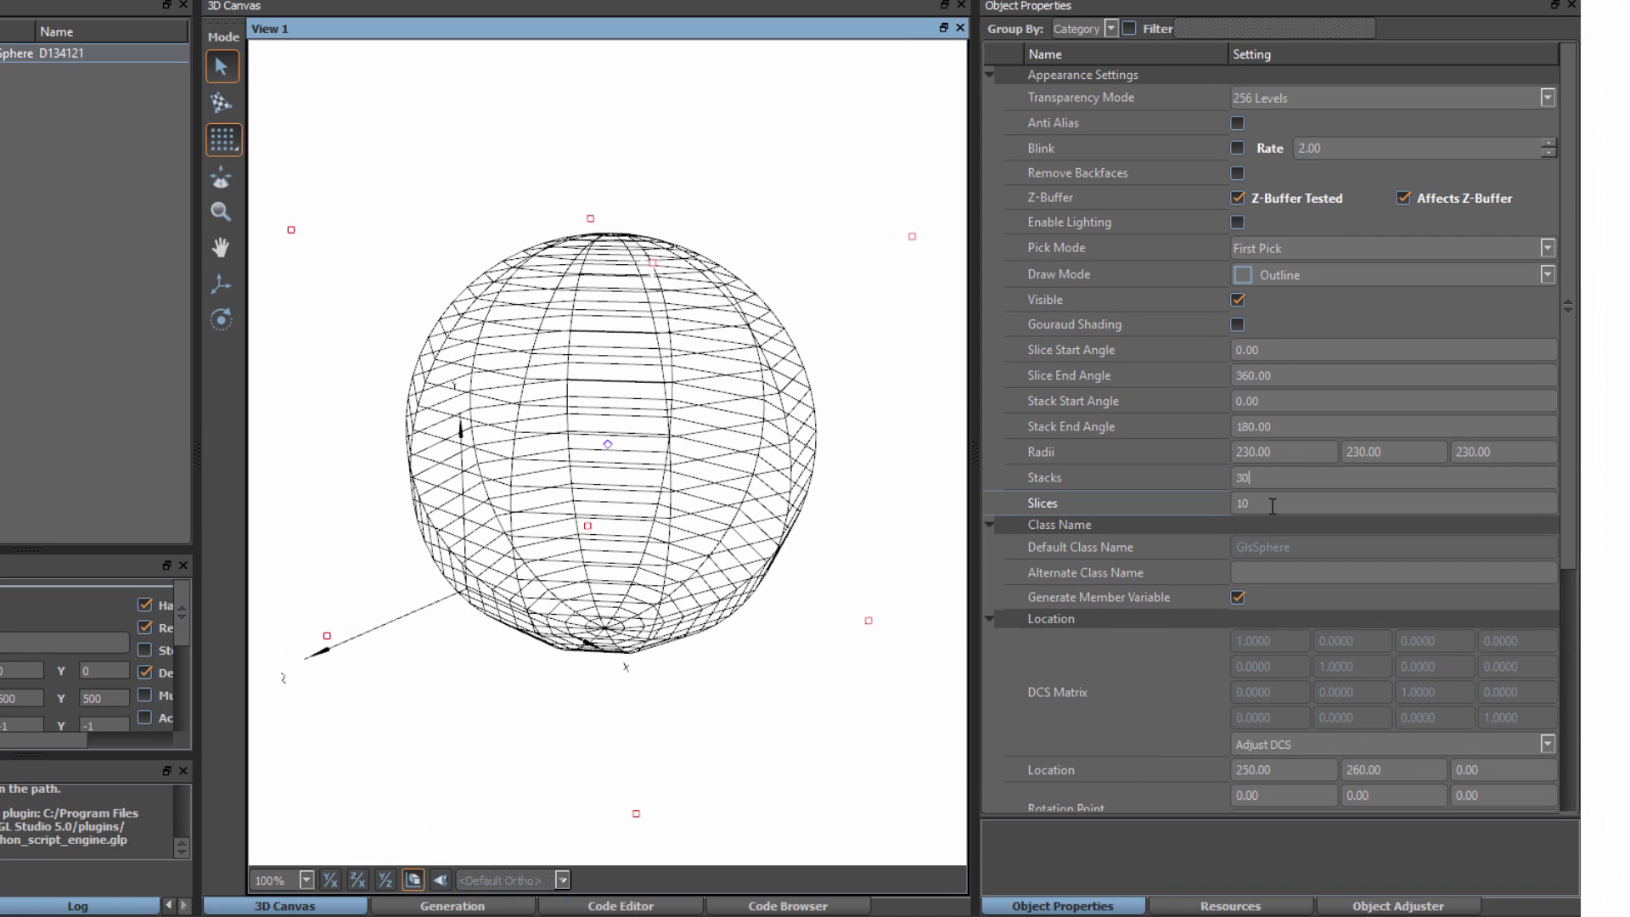
key("Delete")
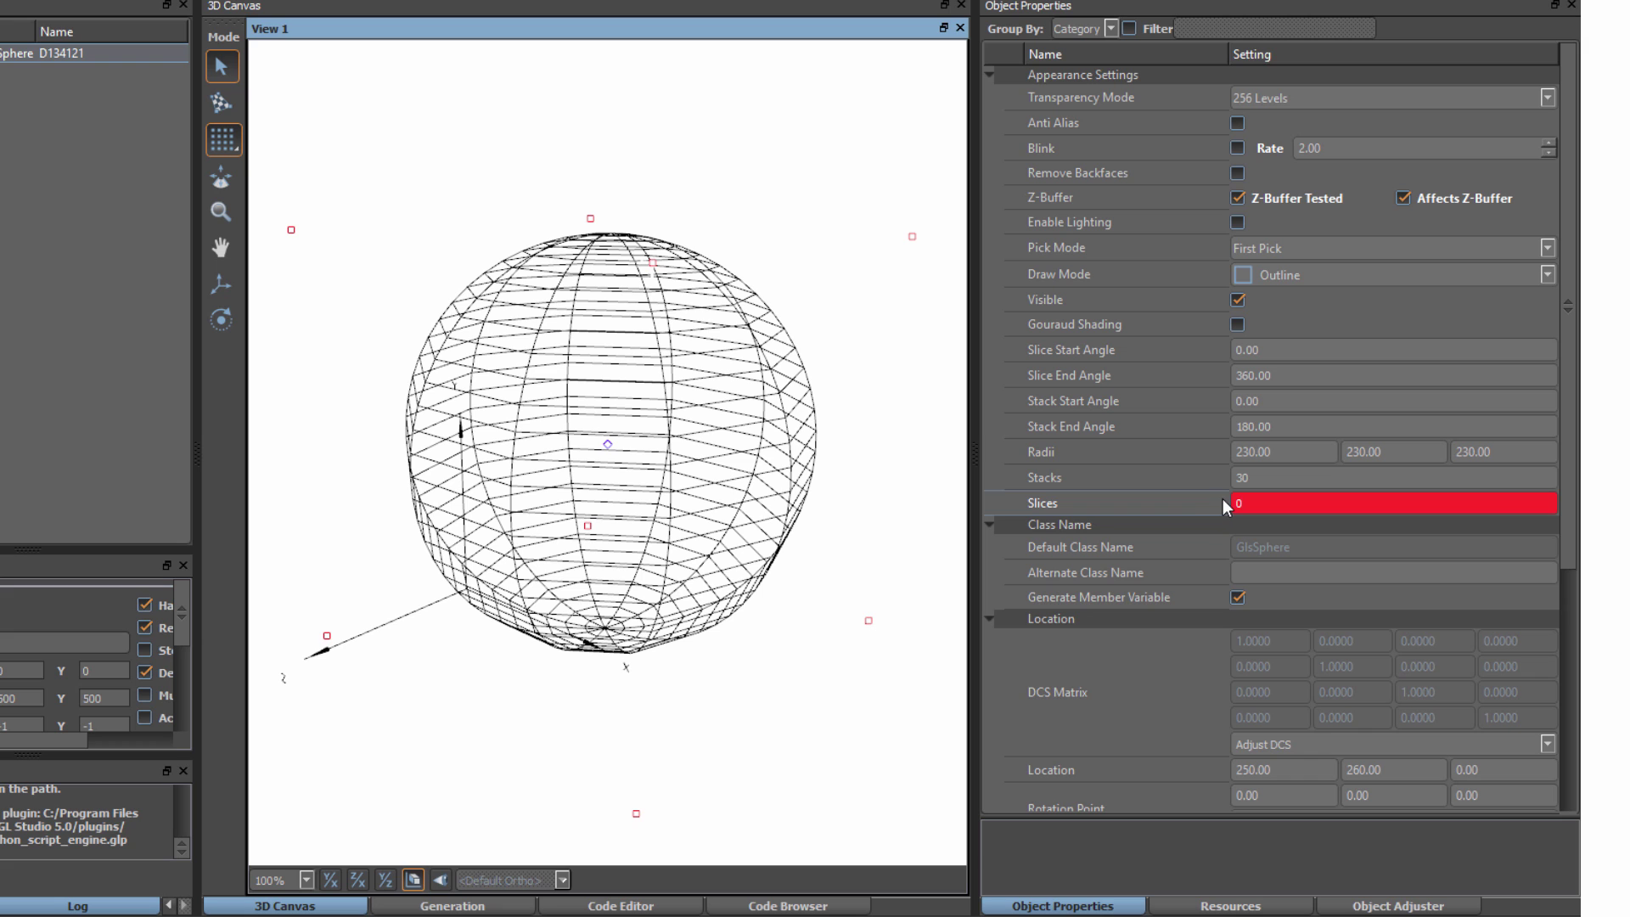
type("3")
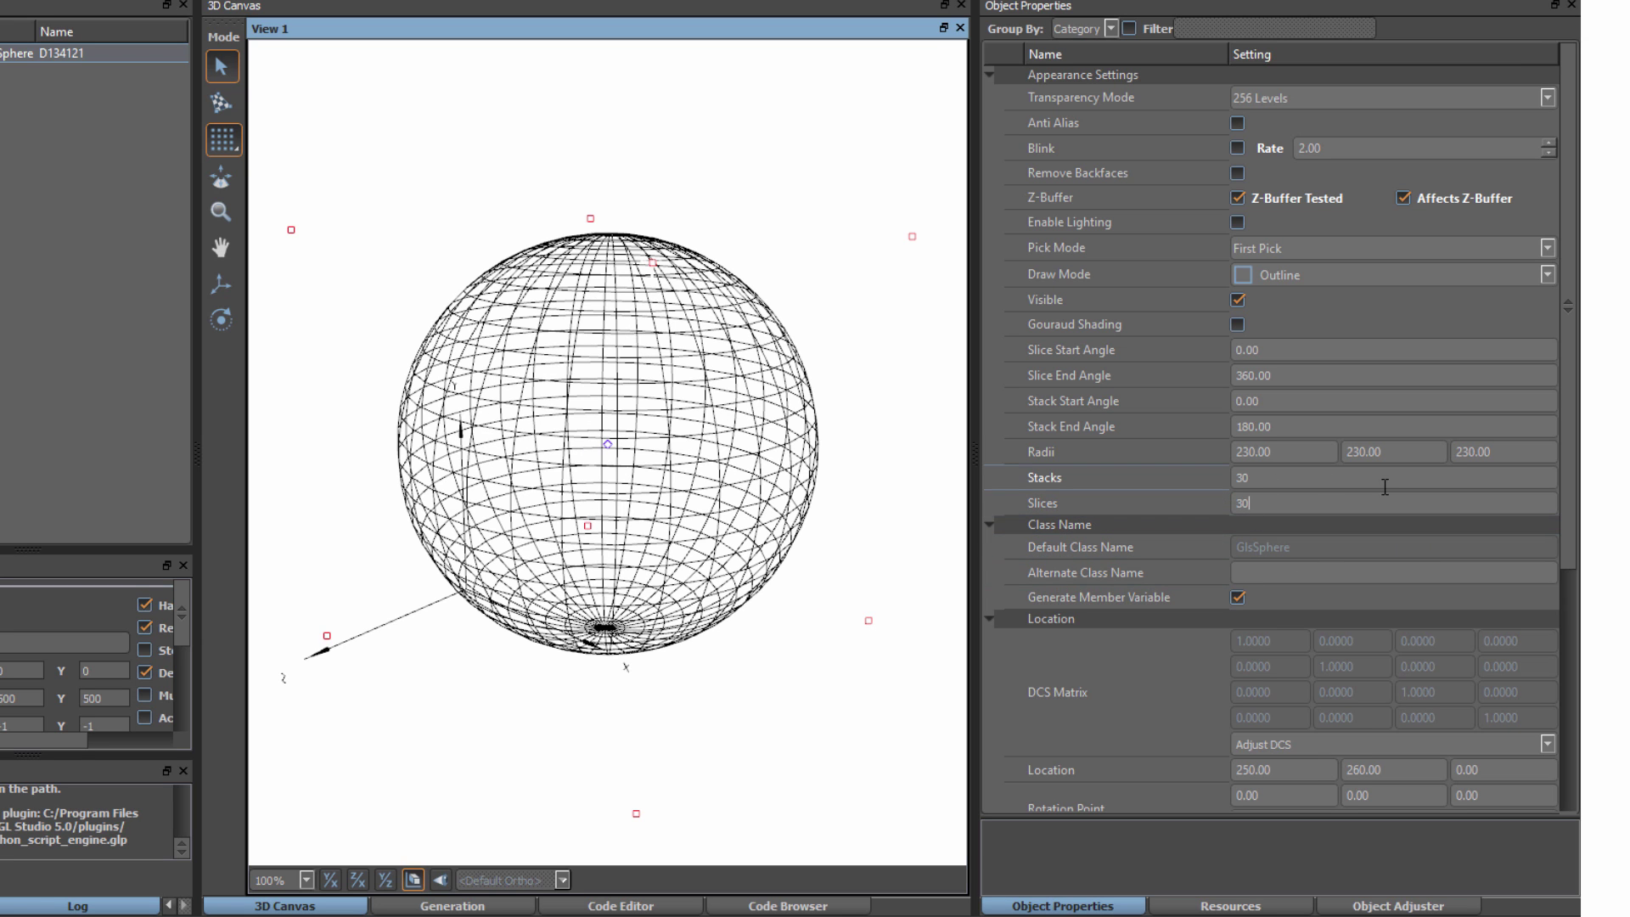
left_click_drag(1569, 488, 1575, 732)
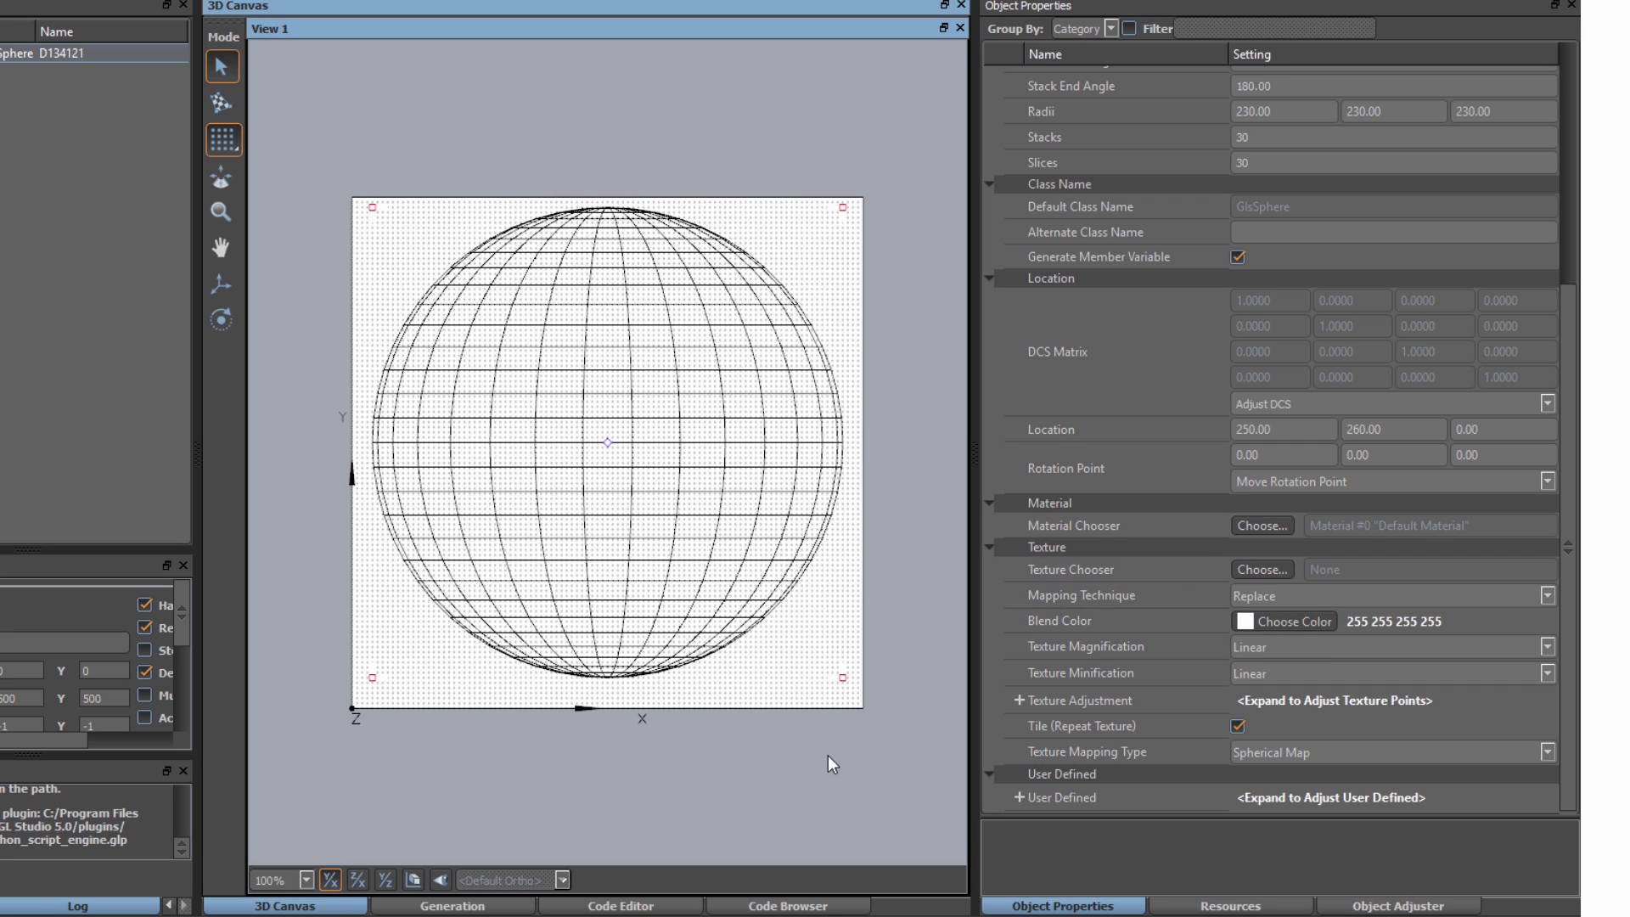
Add a texture from C:\Program Files (x86)\DiSTI\GL Studio 5.0\tutorials\CockpitTutorial\_adi\textures
left_click(1273, 568)
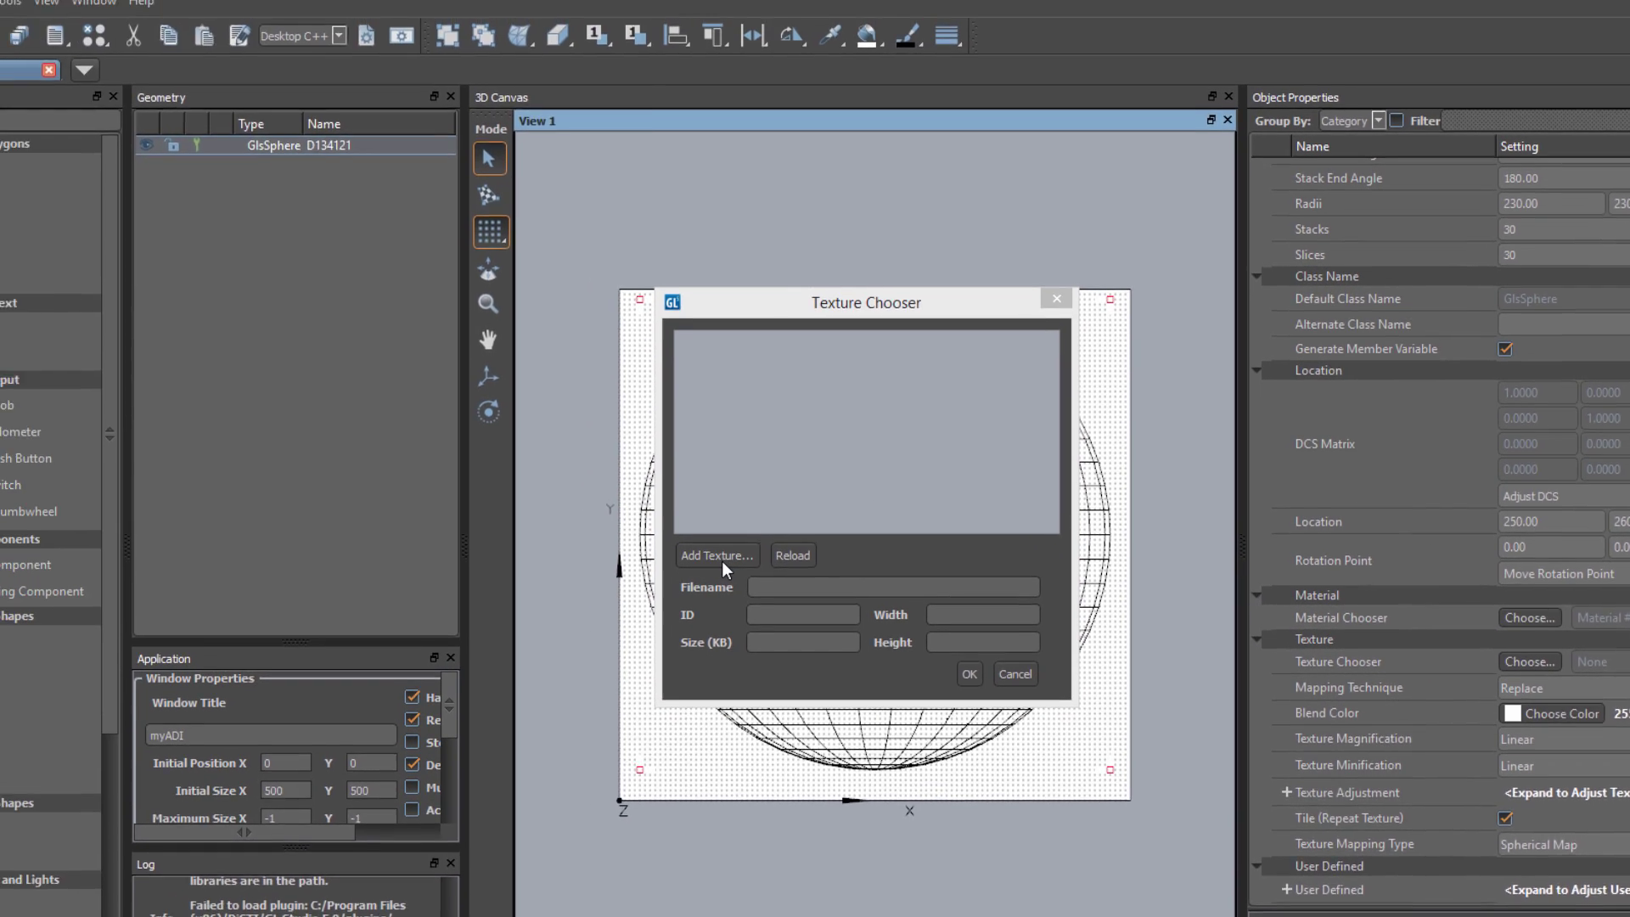
left_click(722, 562)
left_click(85, 329)
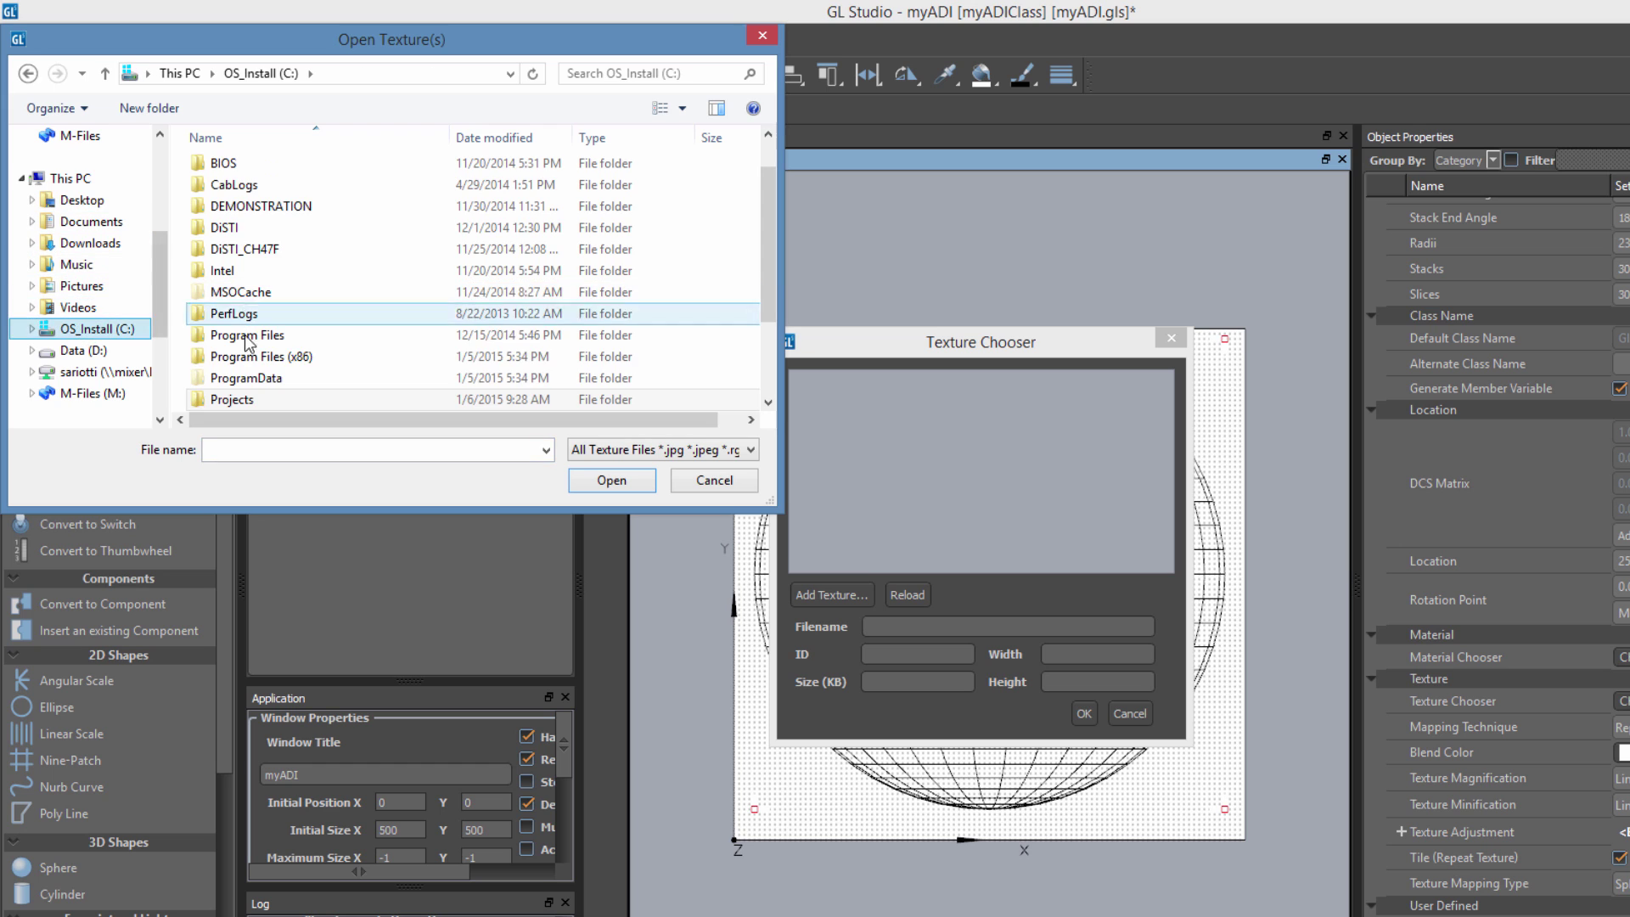
double_click(247, 356)
double_click(238, 397)
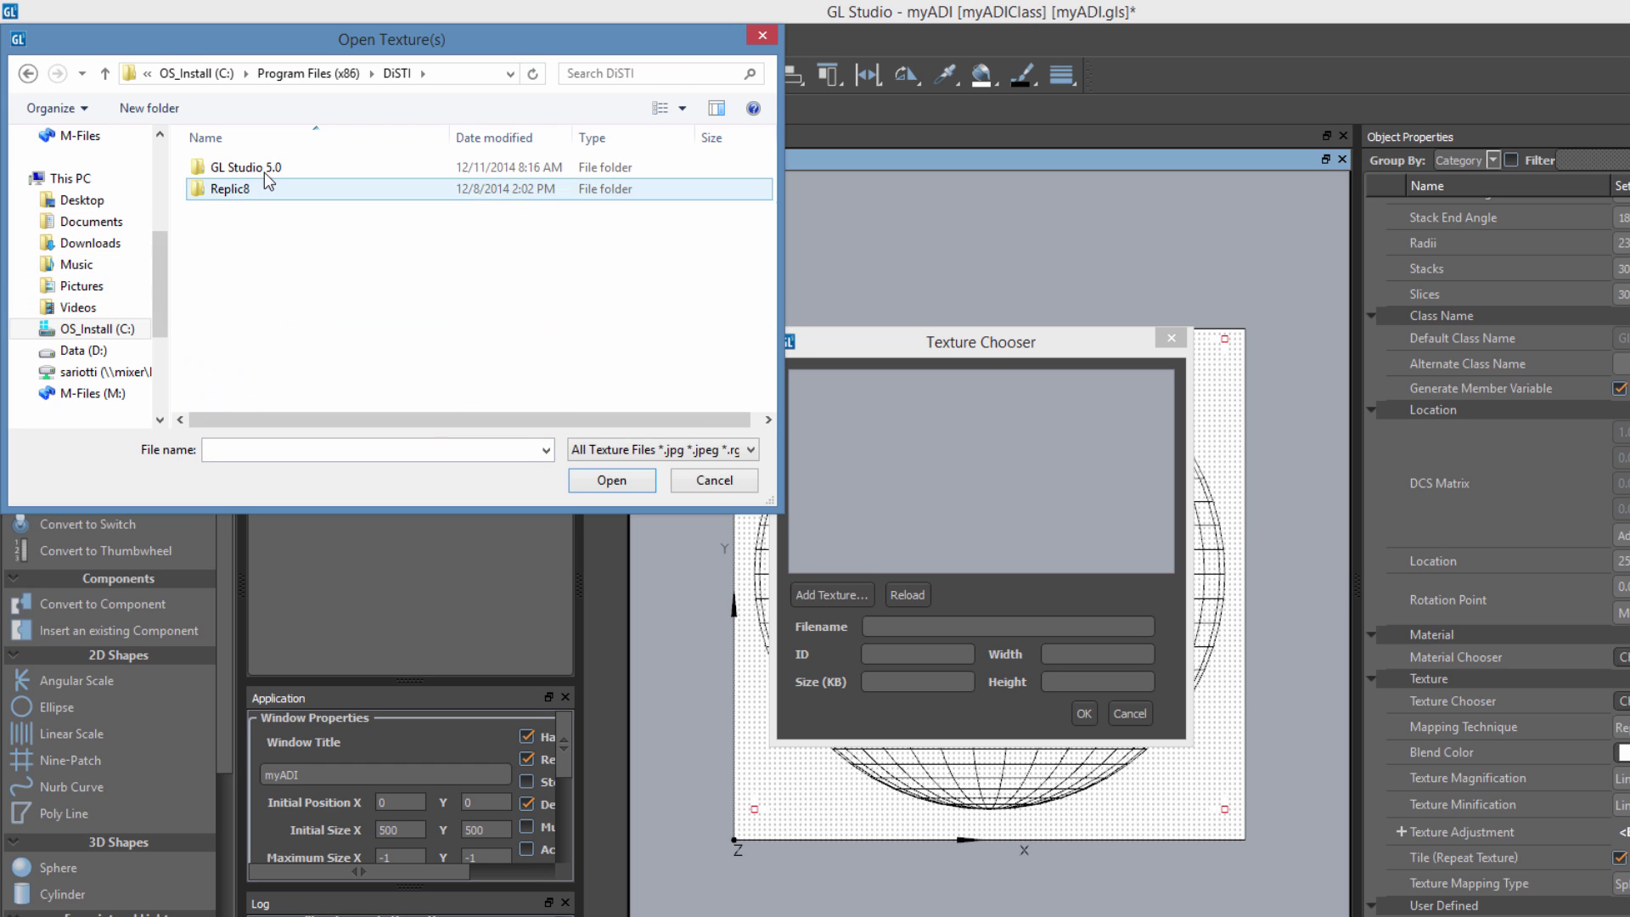
double_click(267, 170)
double_click(249, 380)
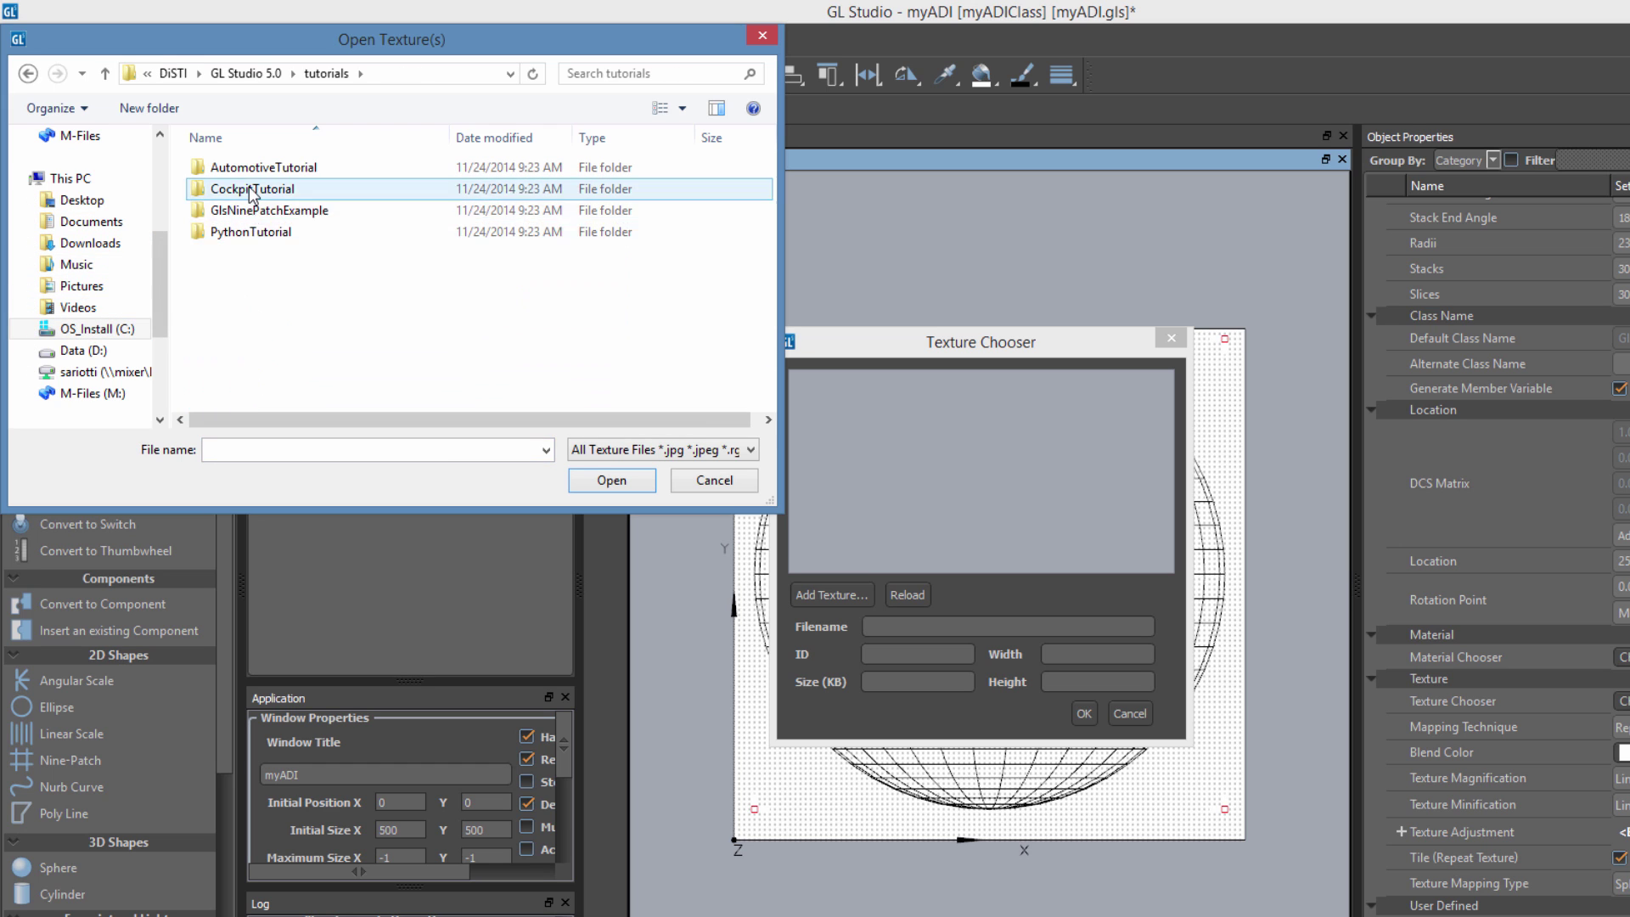
double_click(252, 188)
double_click(241, 169)
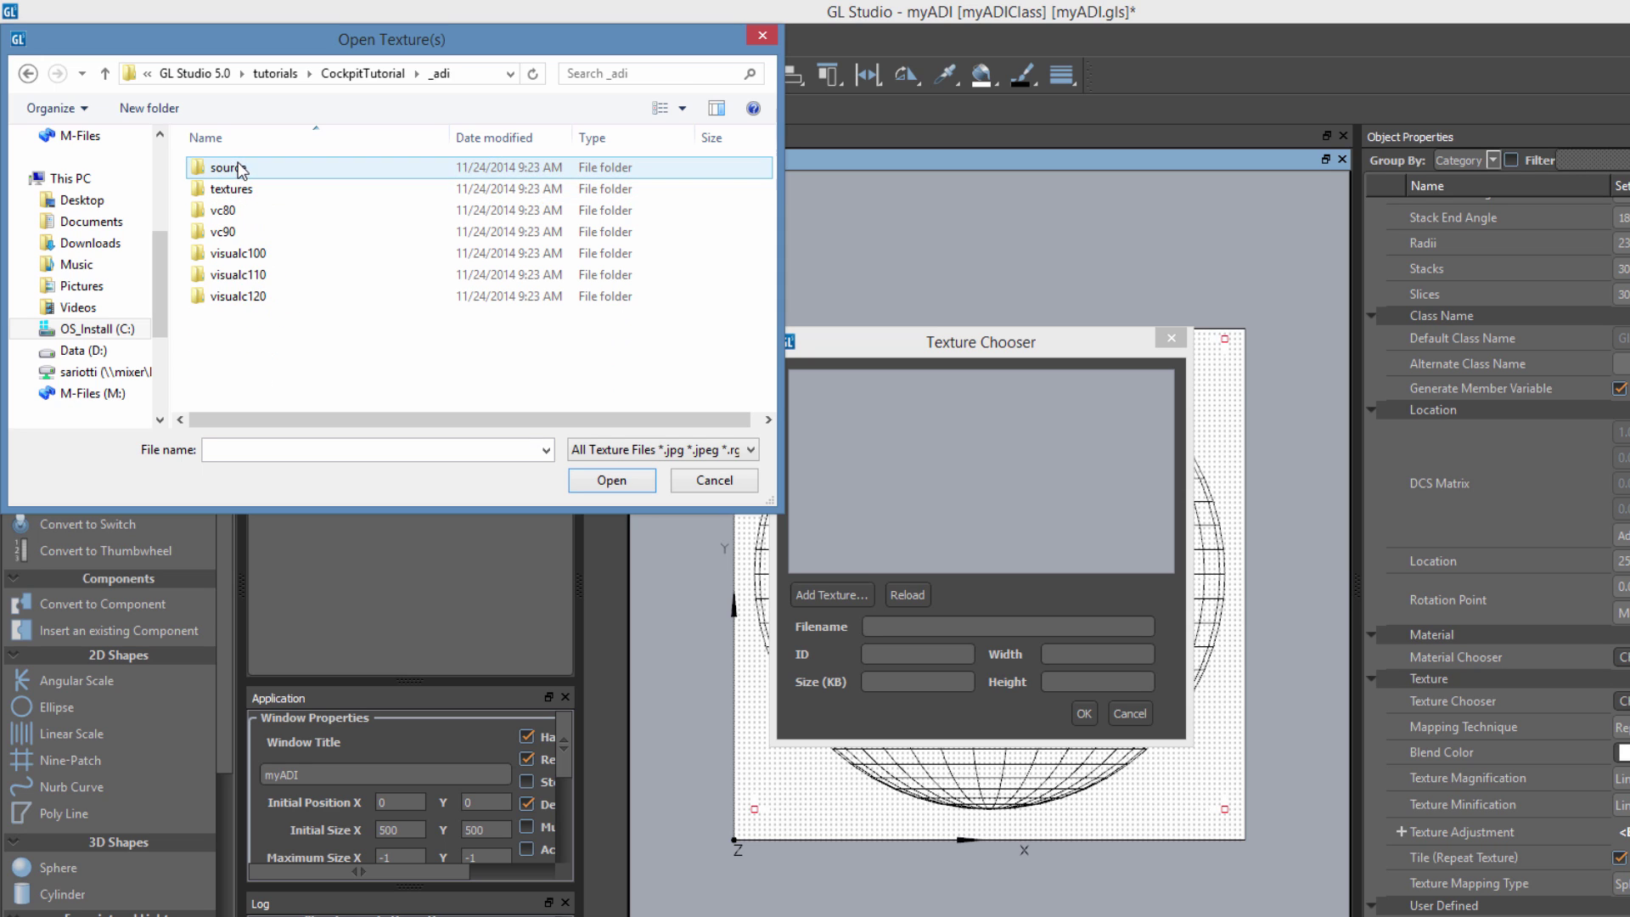
double_click(228, 184)
Load adi_ball.png into the texture list and apply it to the sphere
left_click(350, 177)
left_click(620, 481)
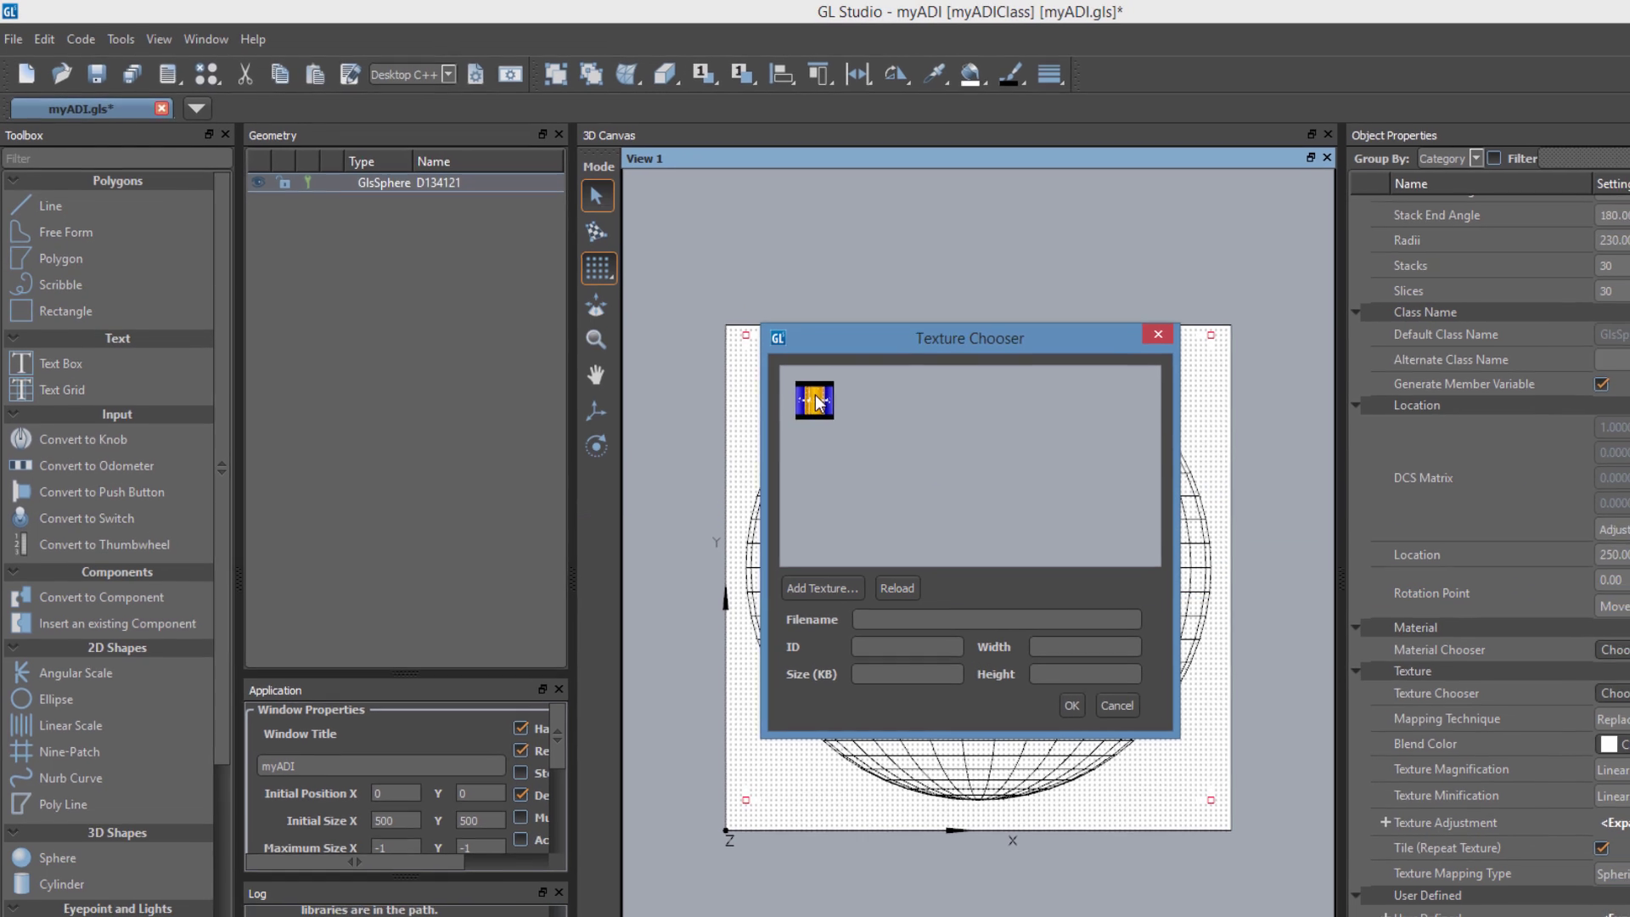
left_click(815, 401)
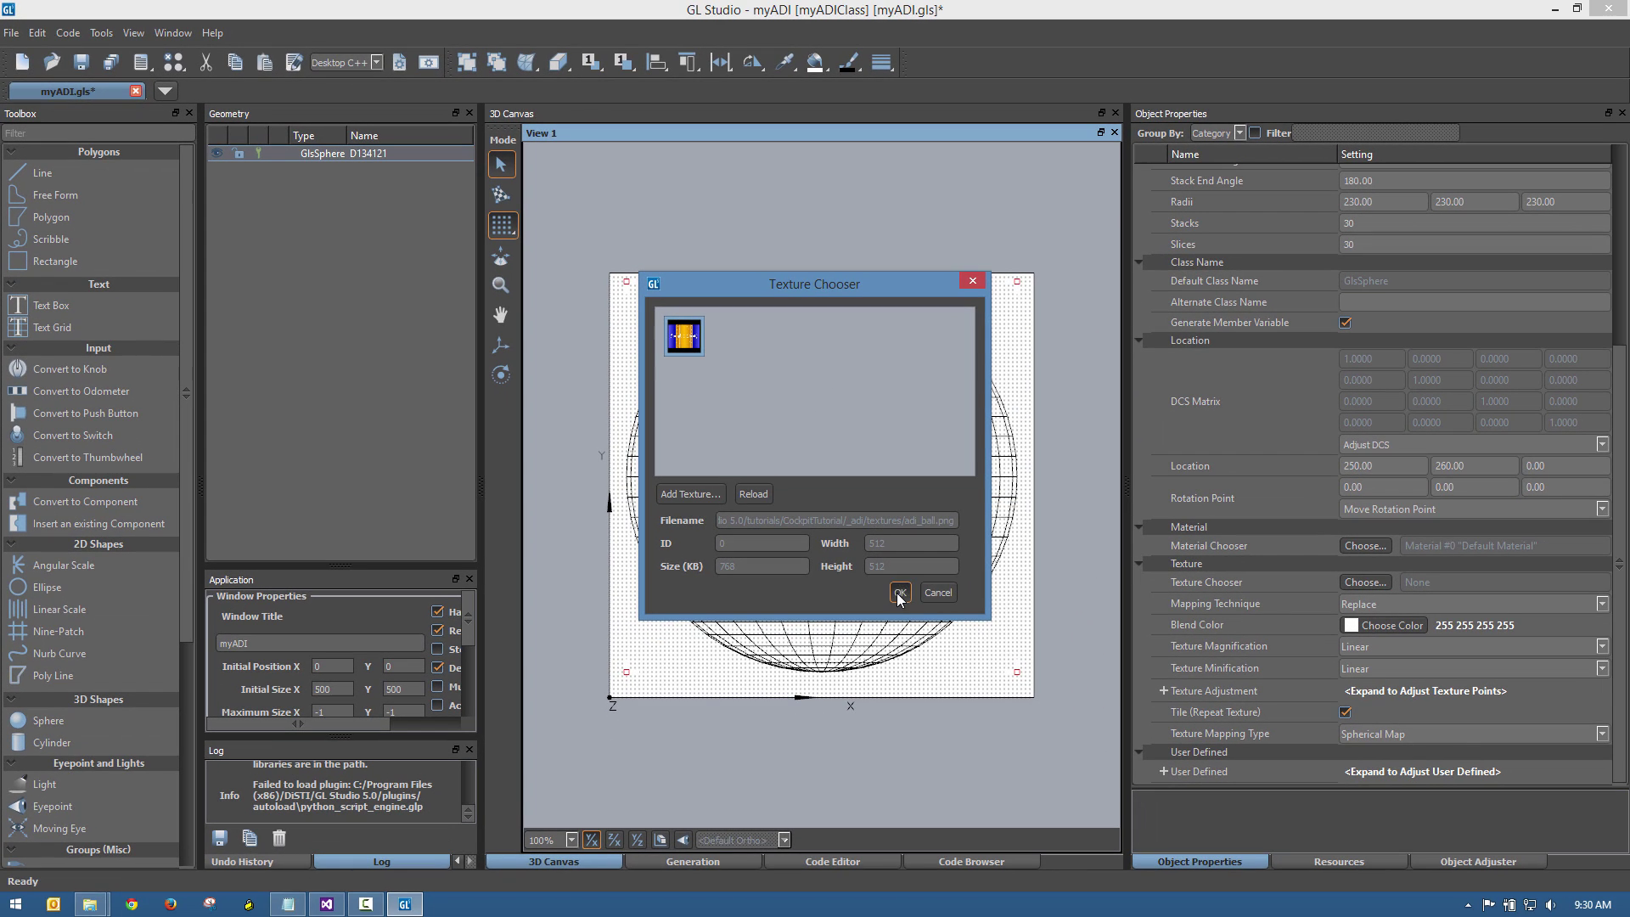
left_click(900, 594)
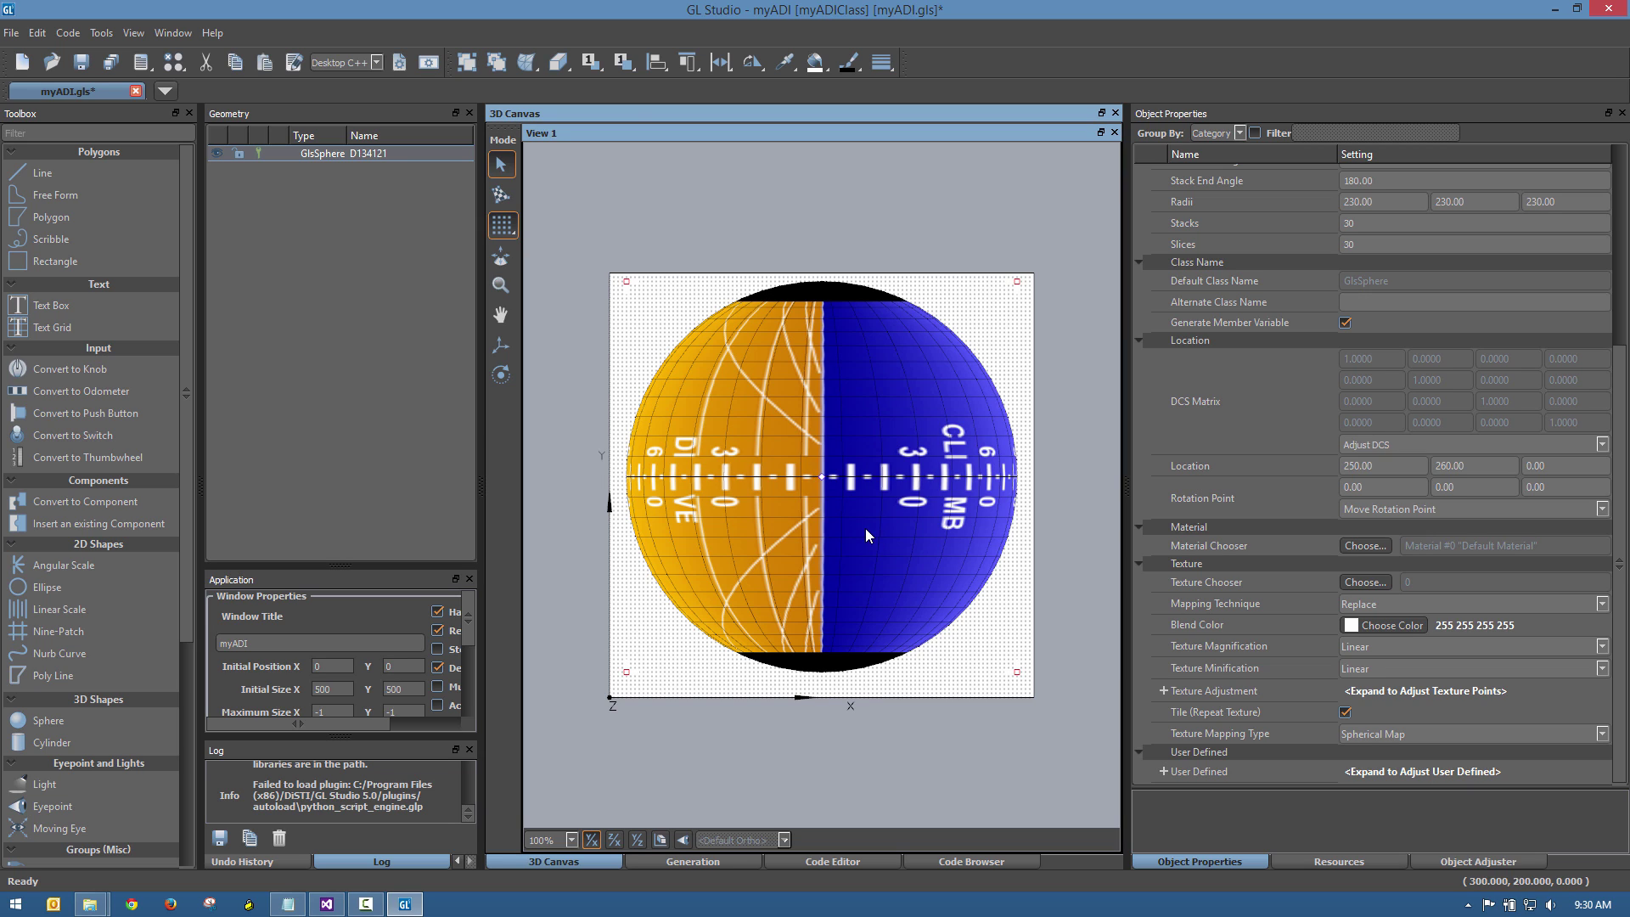
Rotate the sphere 90° counter-clockwise and align its DCS to world coordinates
left_click(764, 69)
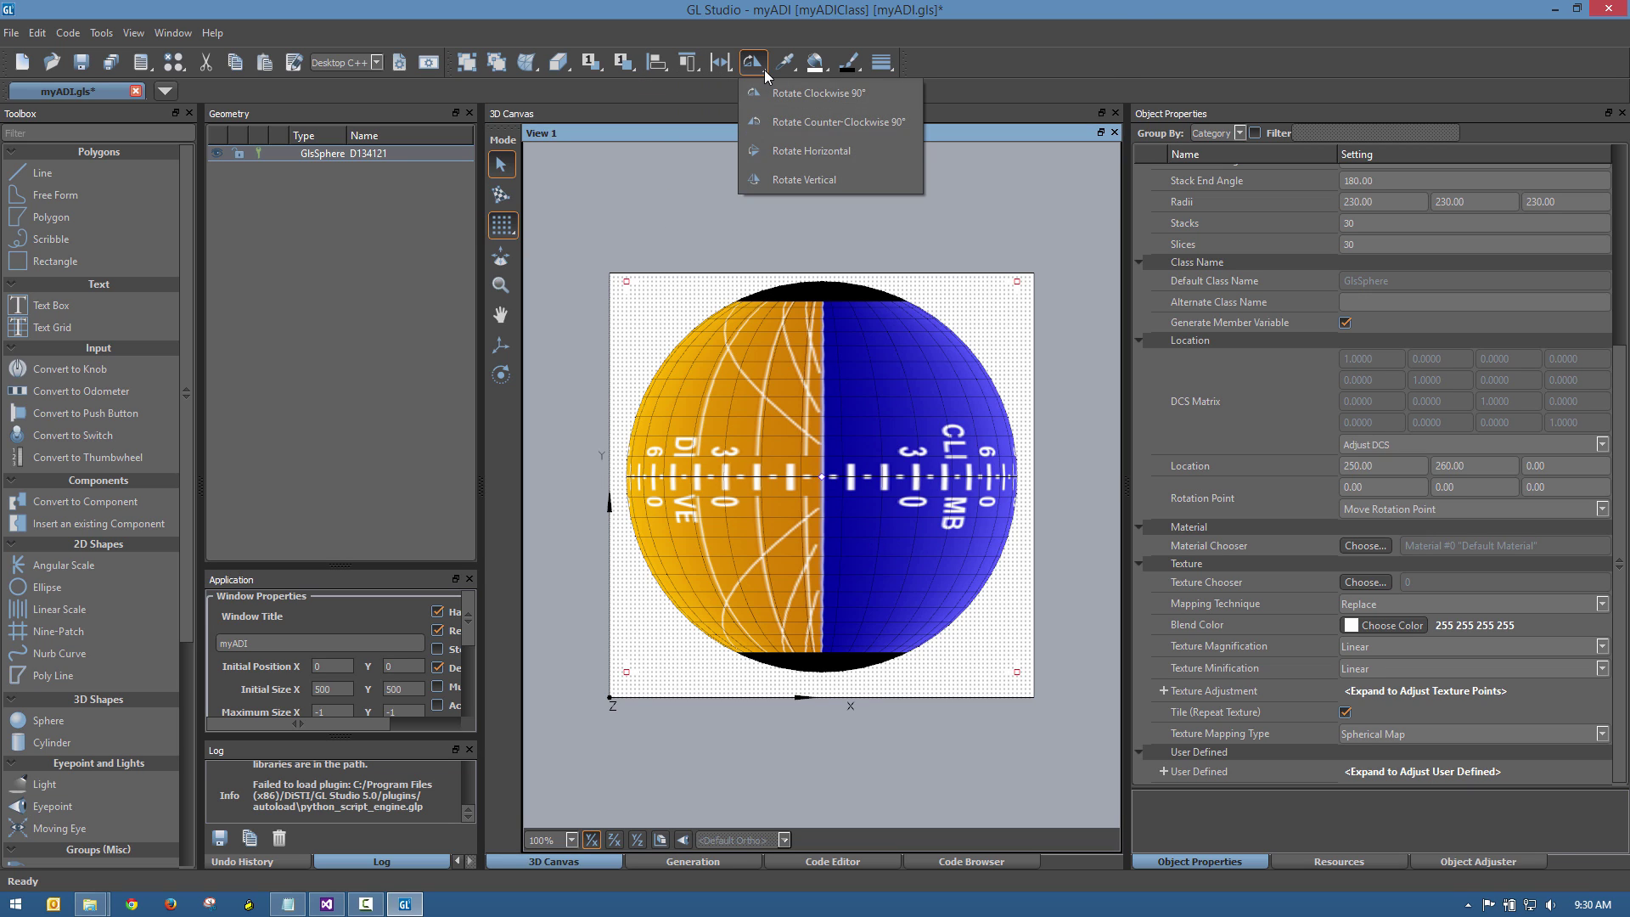
left_click(787, 121)
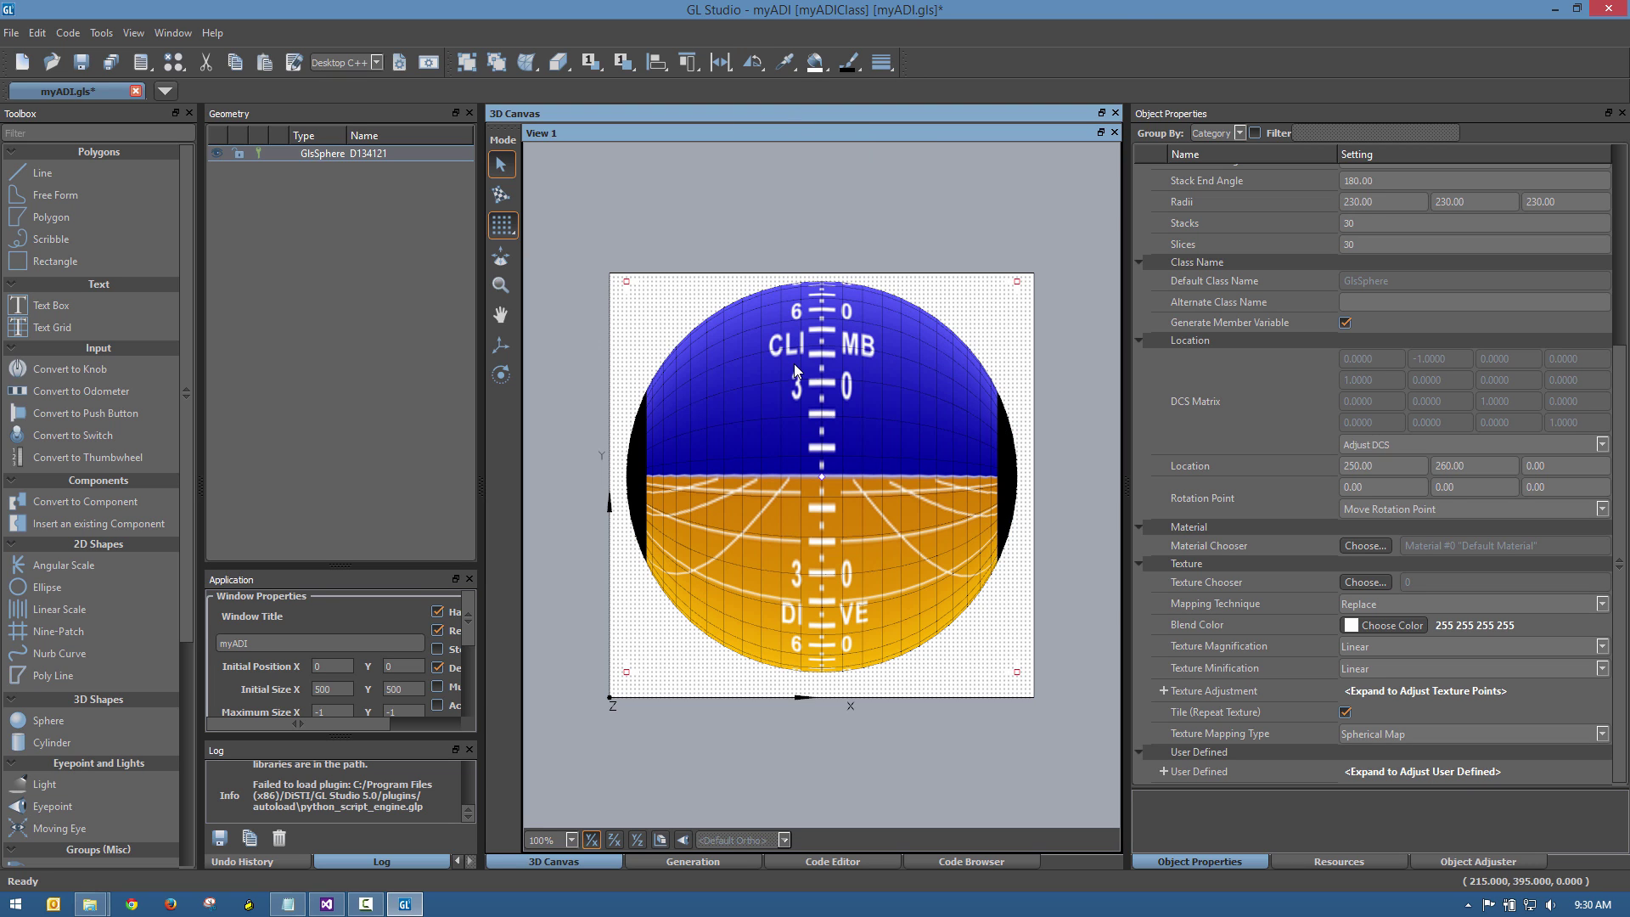
left_click(501, 346)
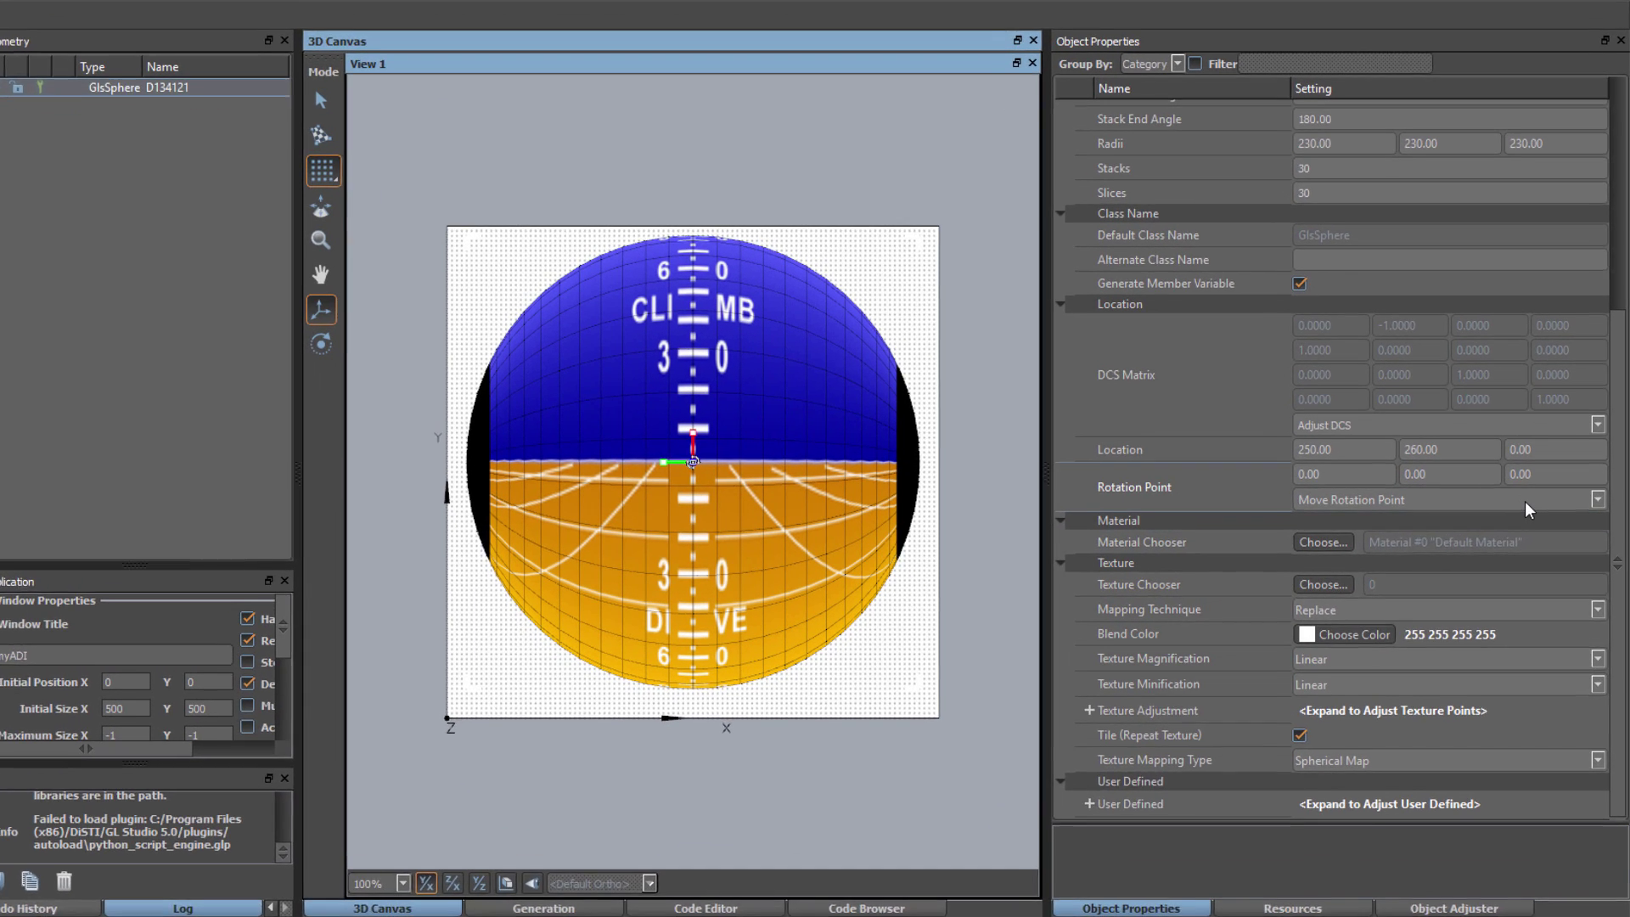
left_click(1542, 509)
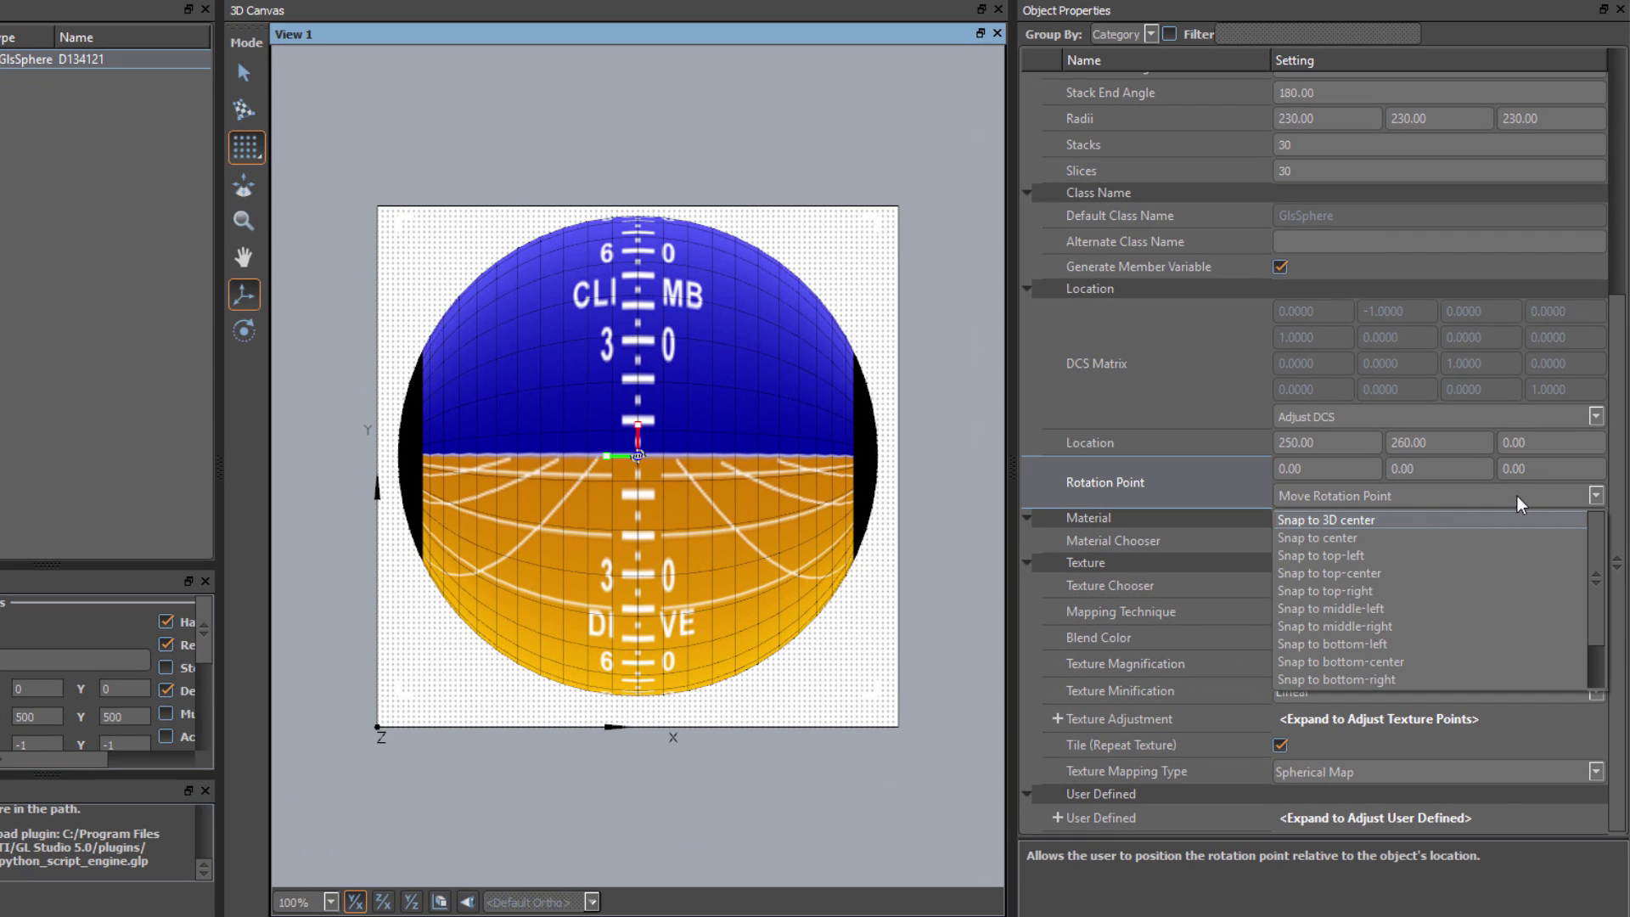
left_click(1411, 417)
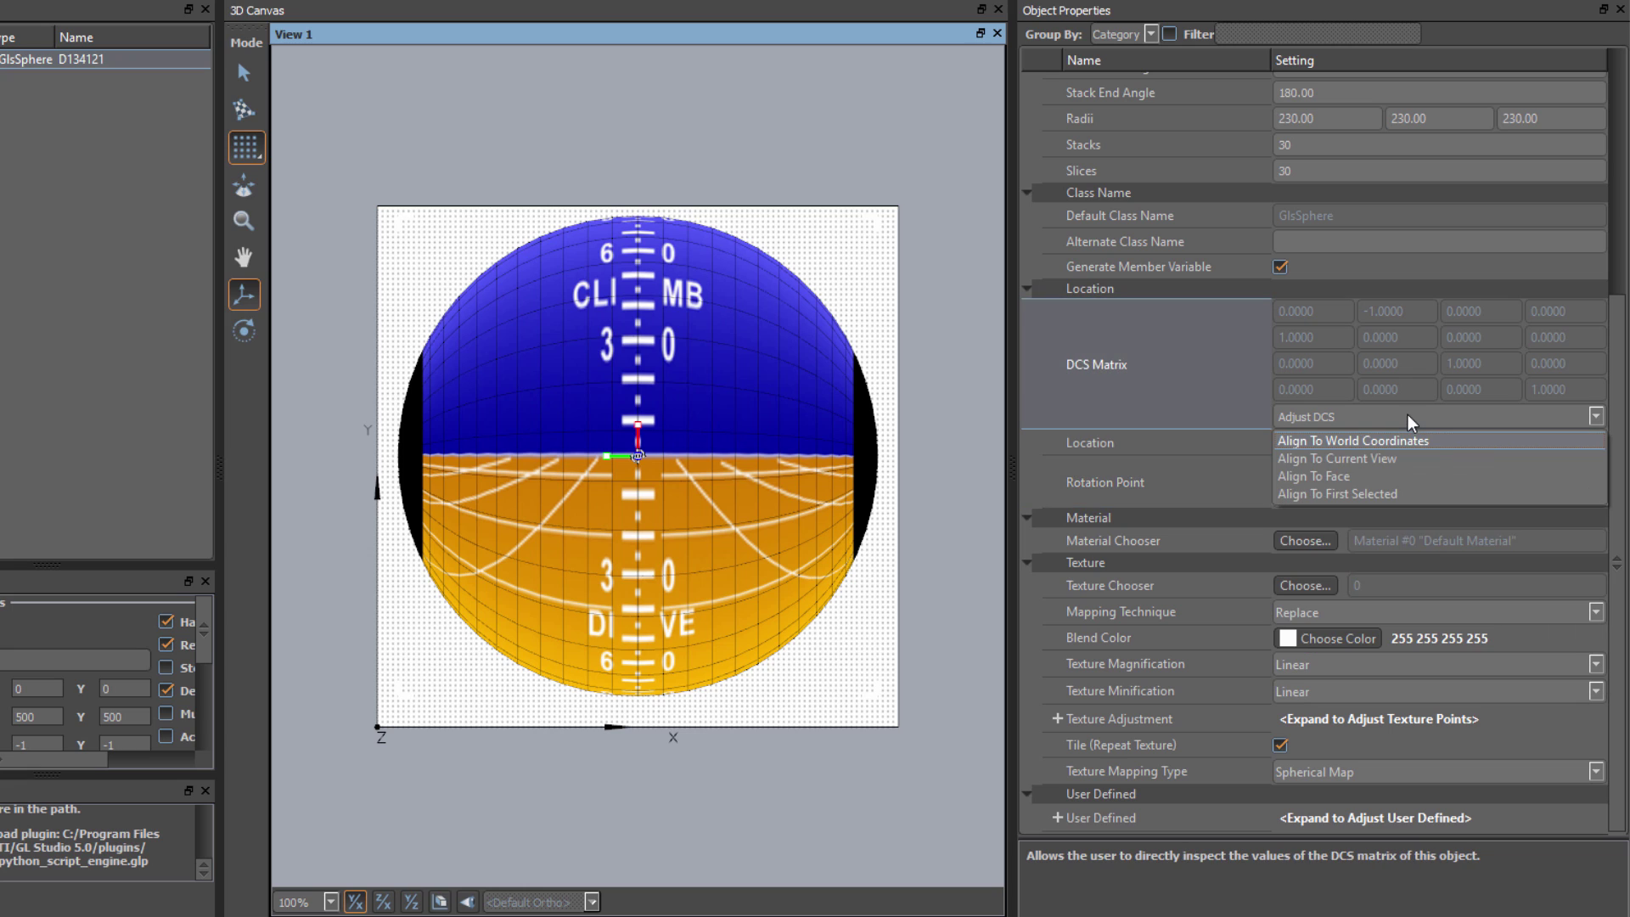
left_click(1410, 442)
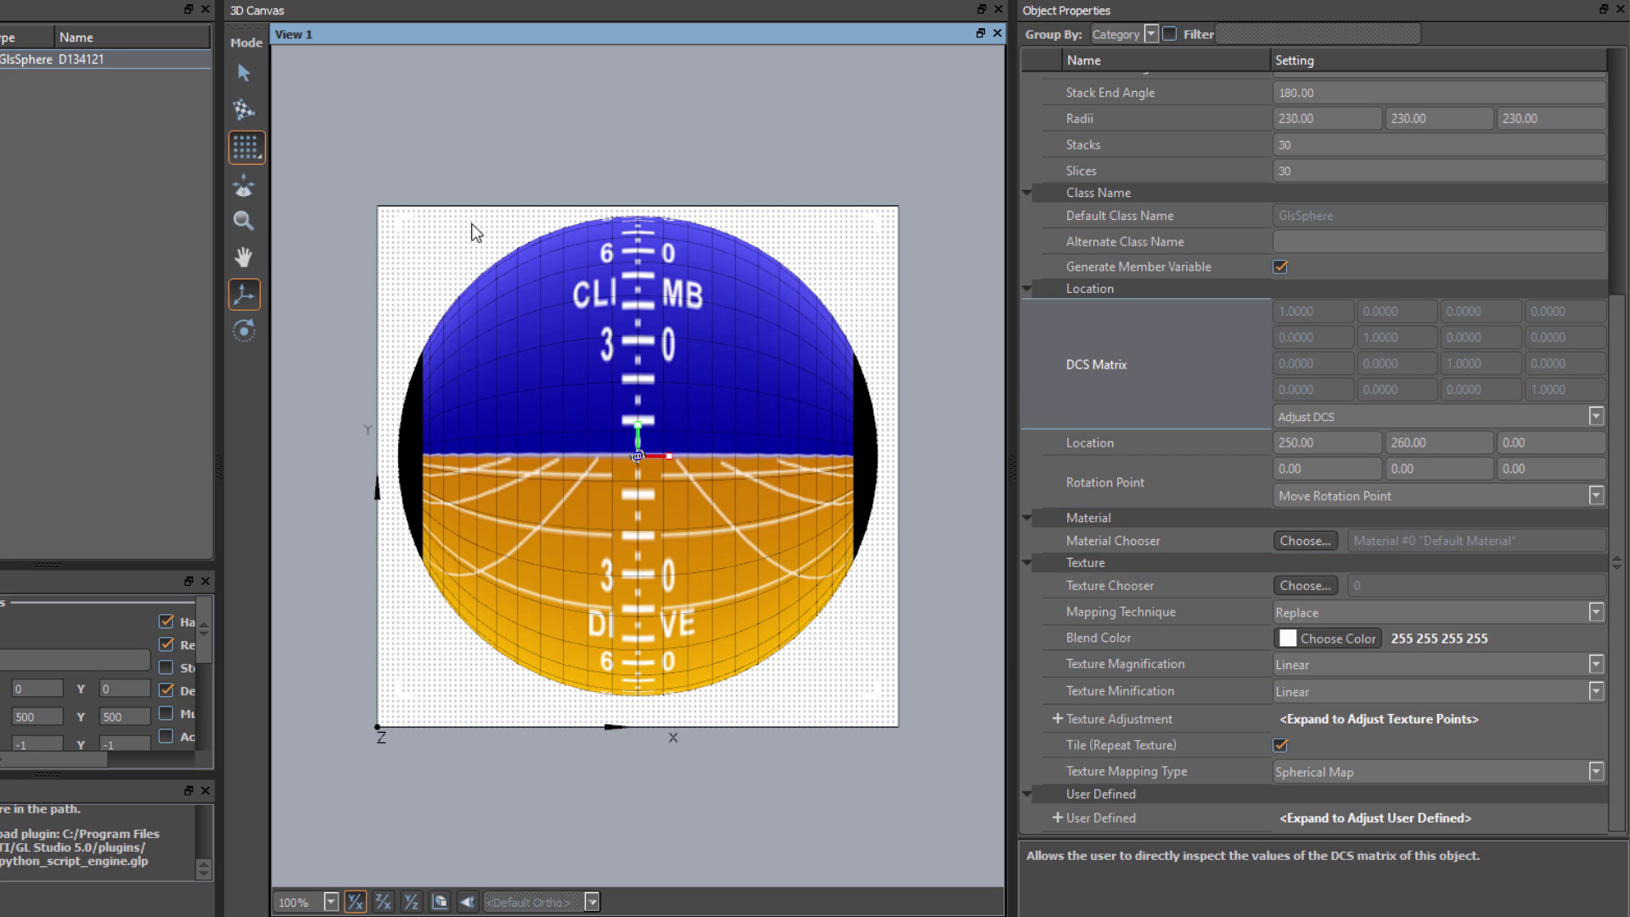
Give the sphere Modulate texture mapping, Gouraud shading, enabled lighting and Filled draw mode
left_click(321, 223)
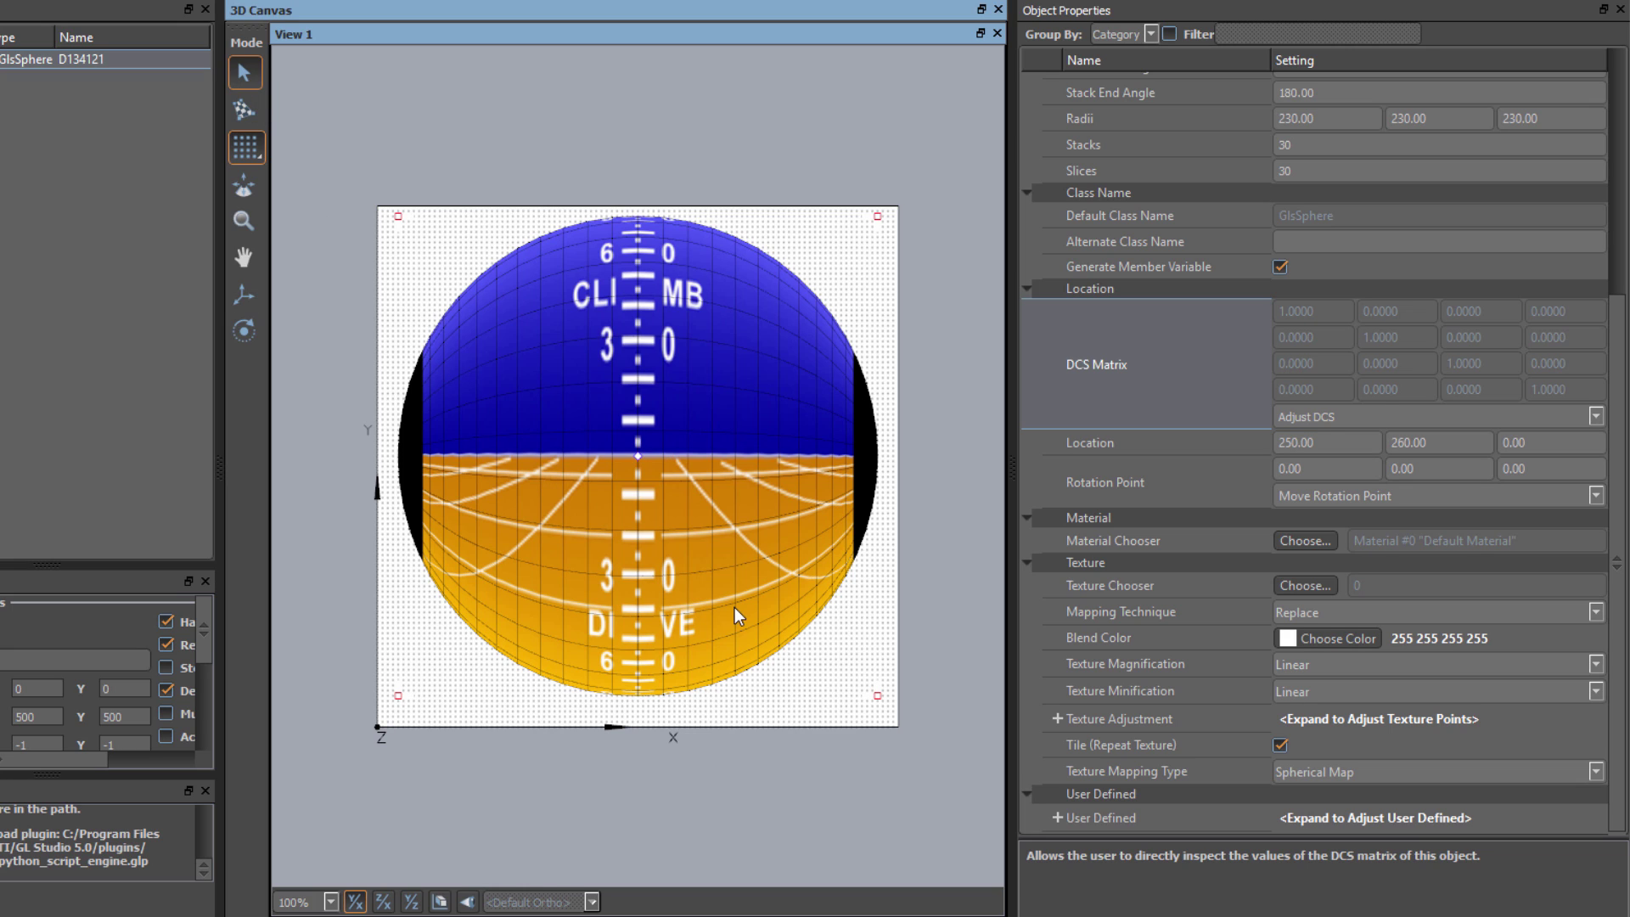
left_click(1321, 615)
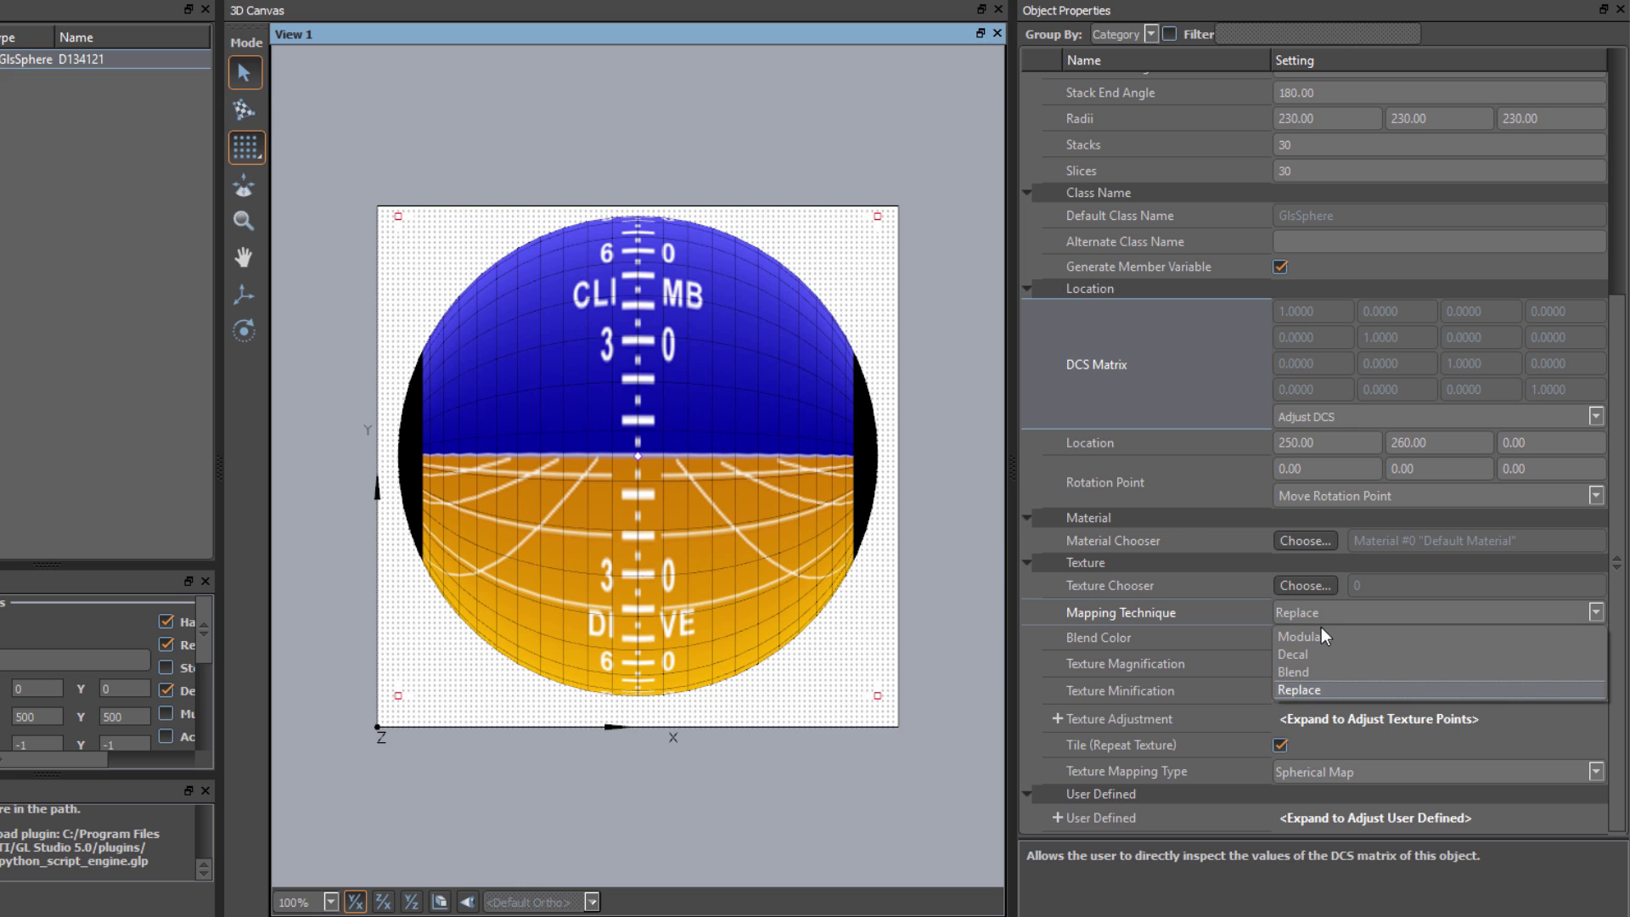
left_click(1321, 639)
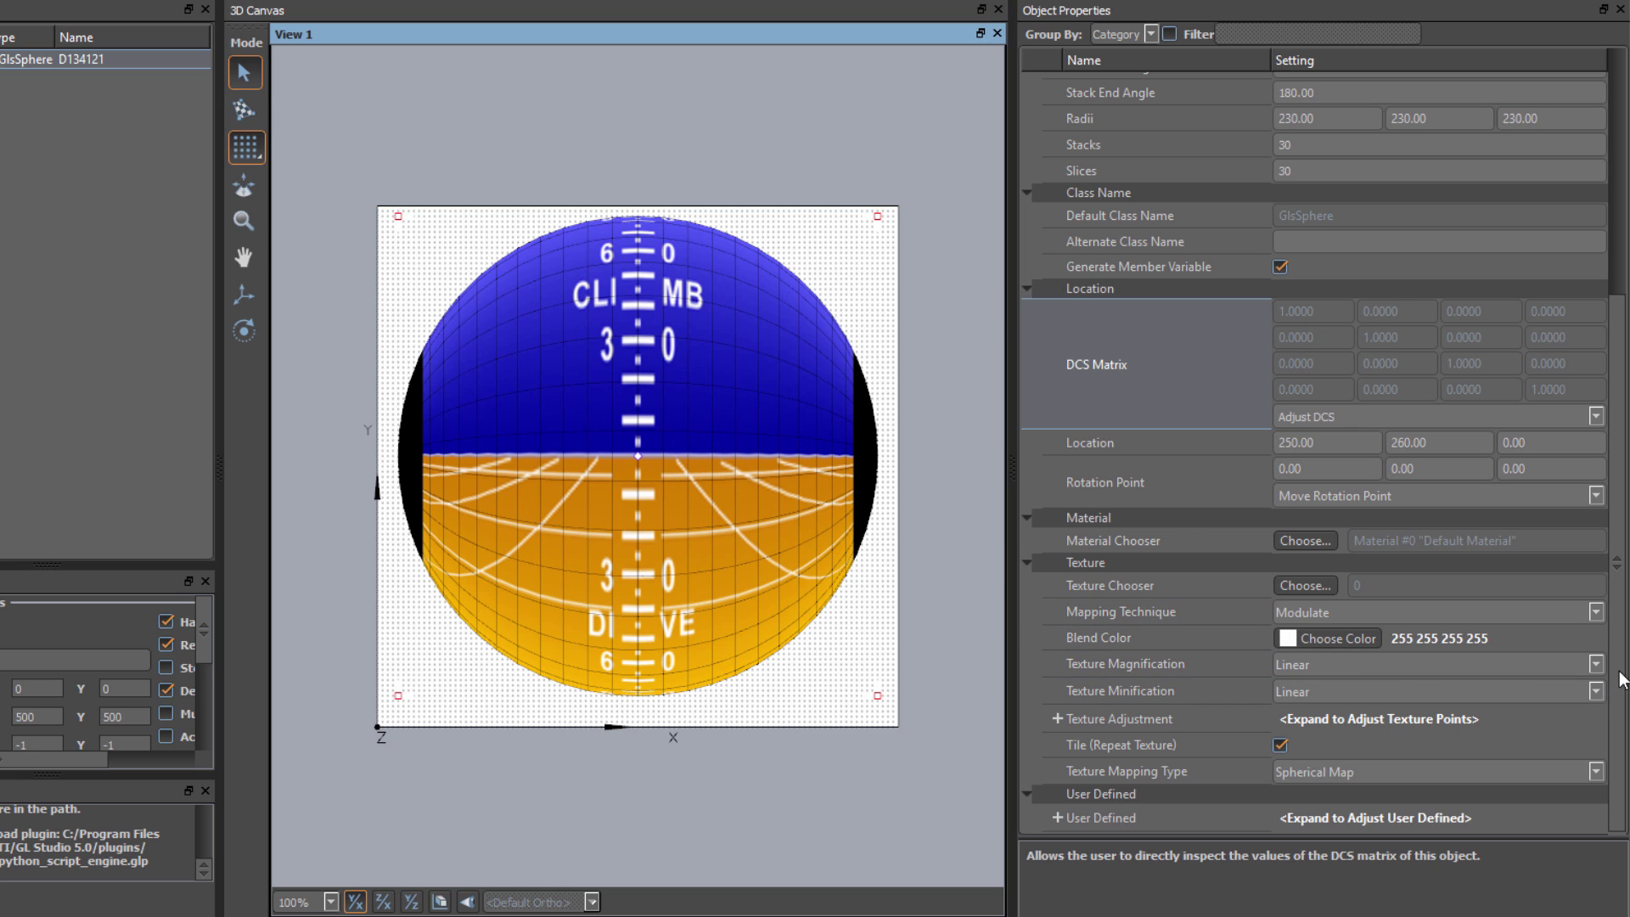
scroll(1623, 636, "up", 1)
scroll(1623, 636, "up", 5)
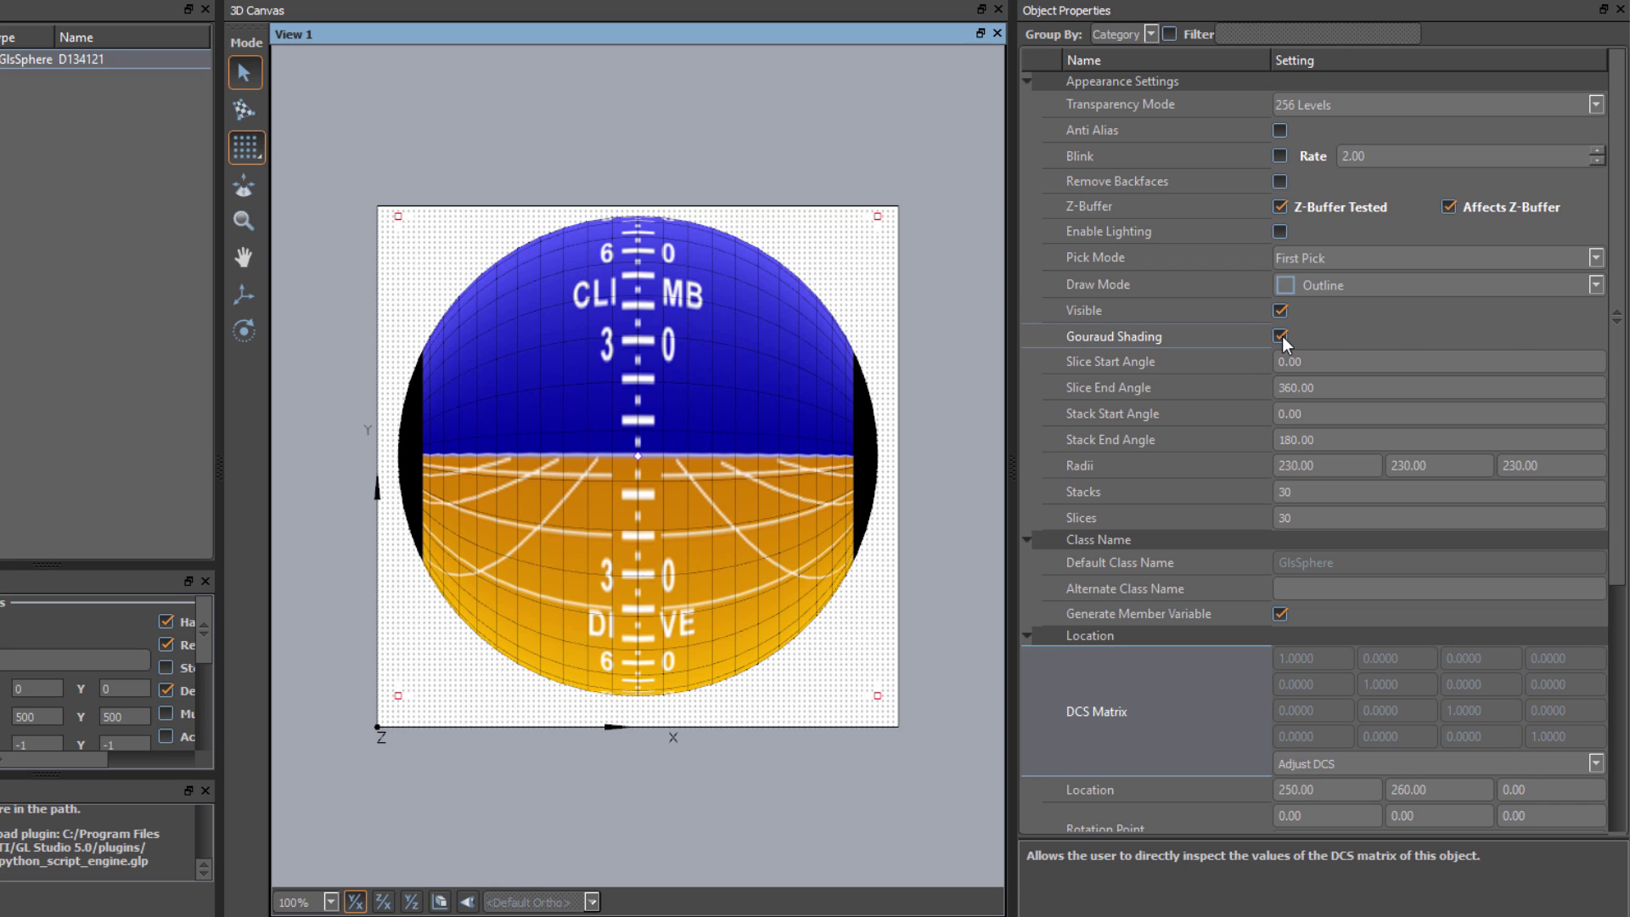
left_click(1331, 286)
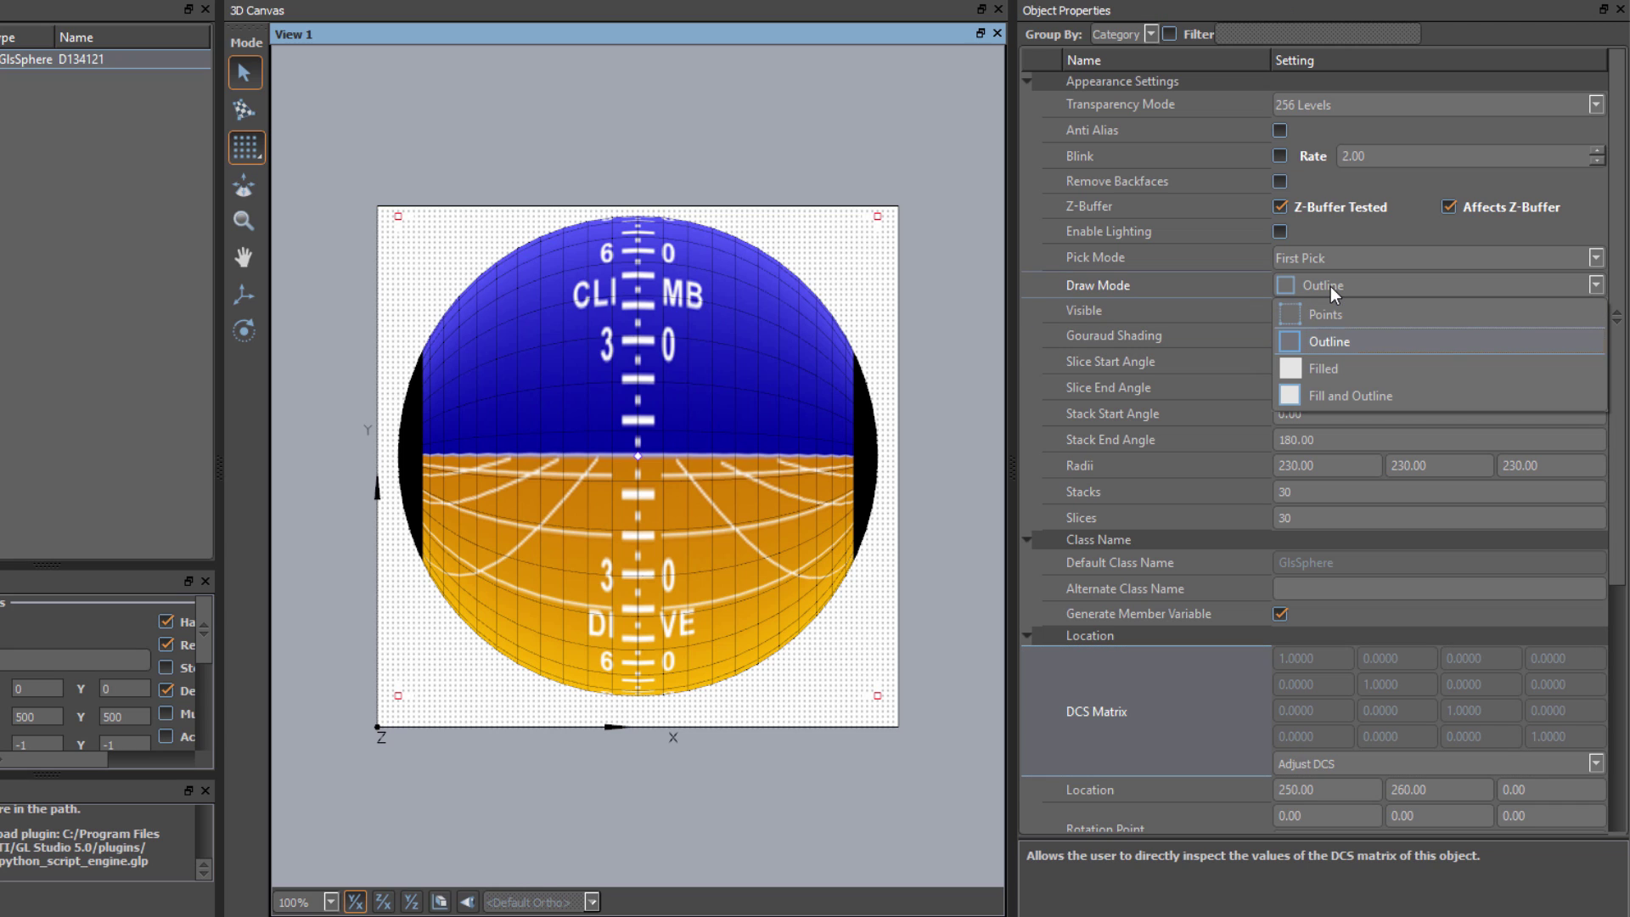
left_click(1331, 367)
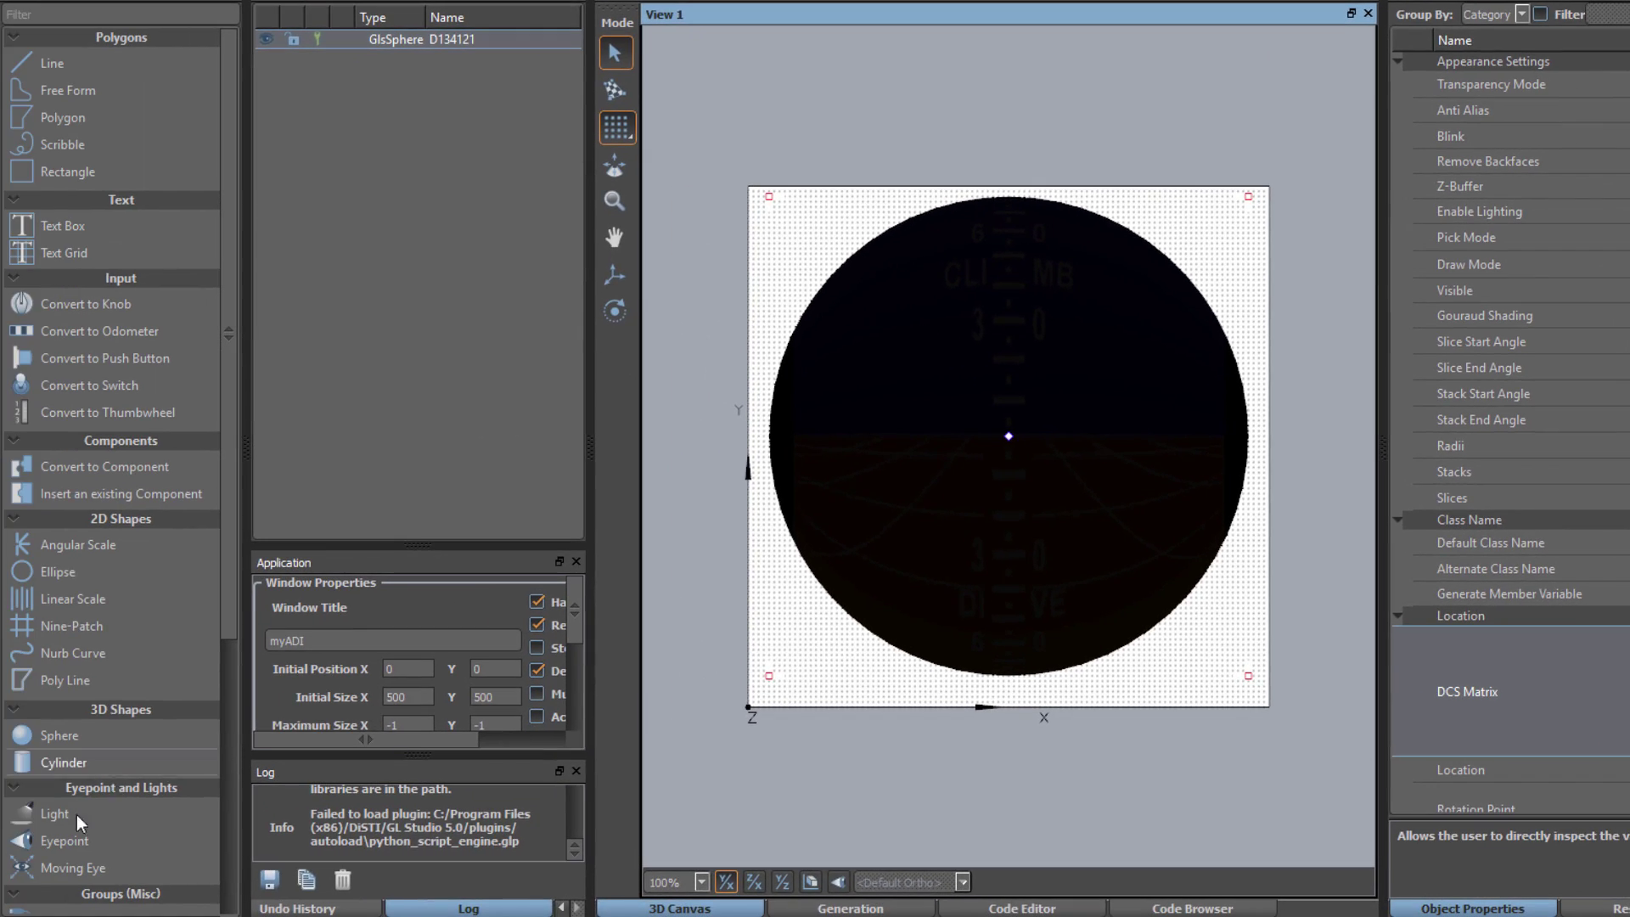
Place a light source at the centre of the sphere
left_click(52, 811)
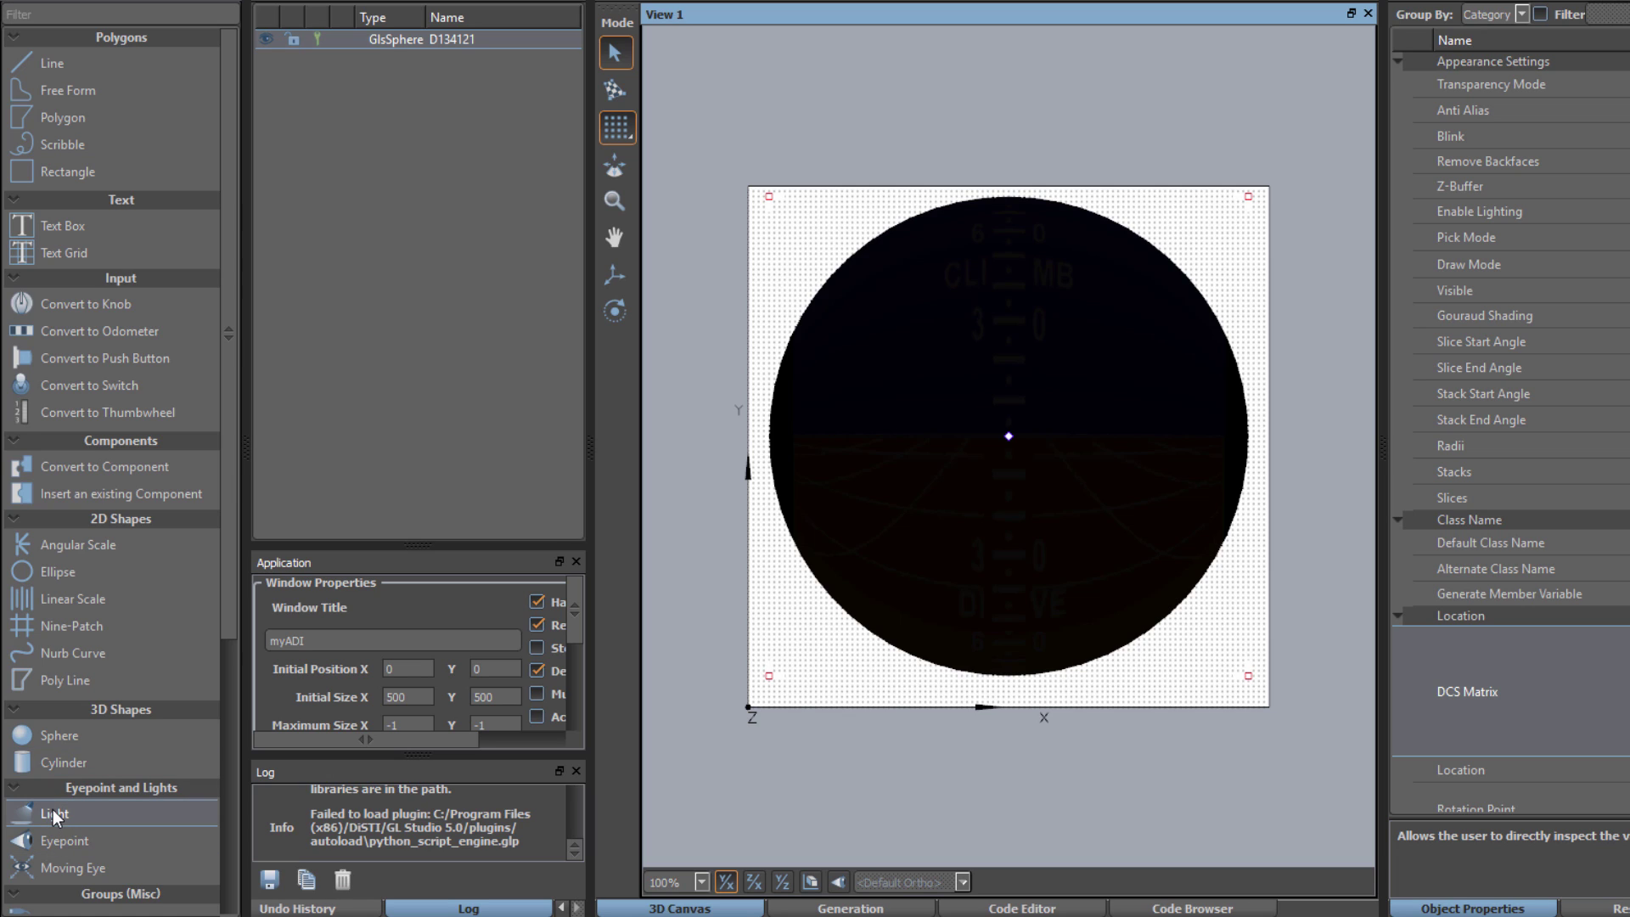
left_click(1009, 435)
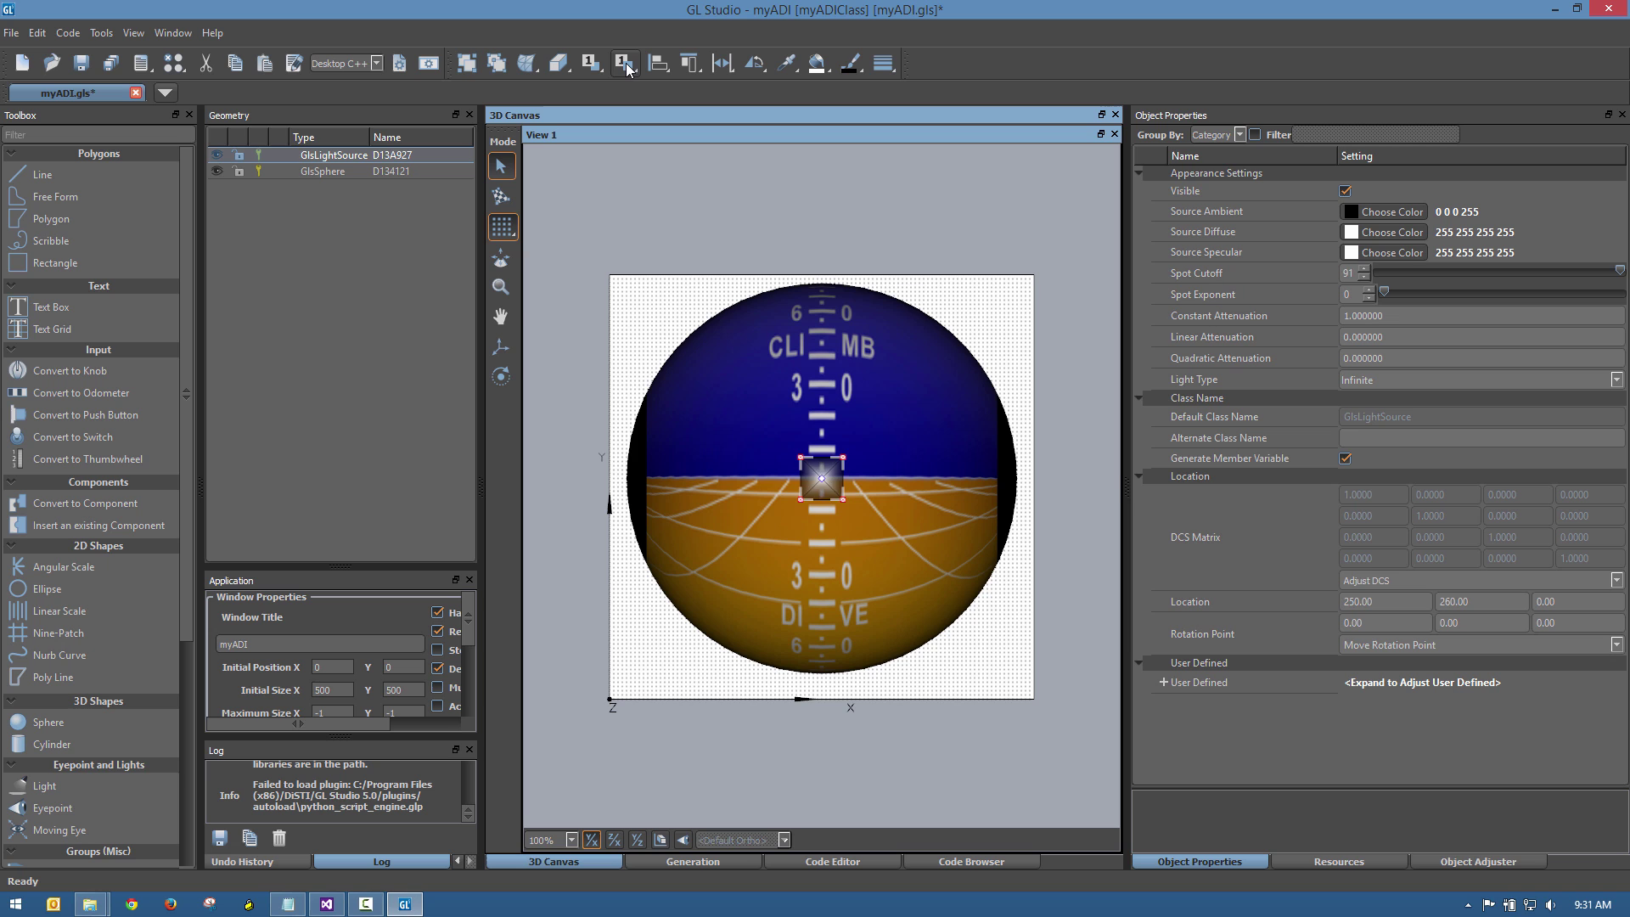
left_click(624, 64)
left_click(604, 211)
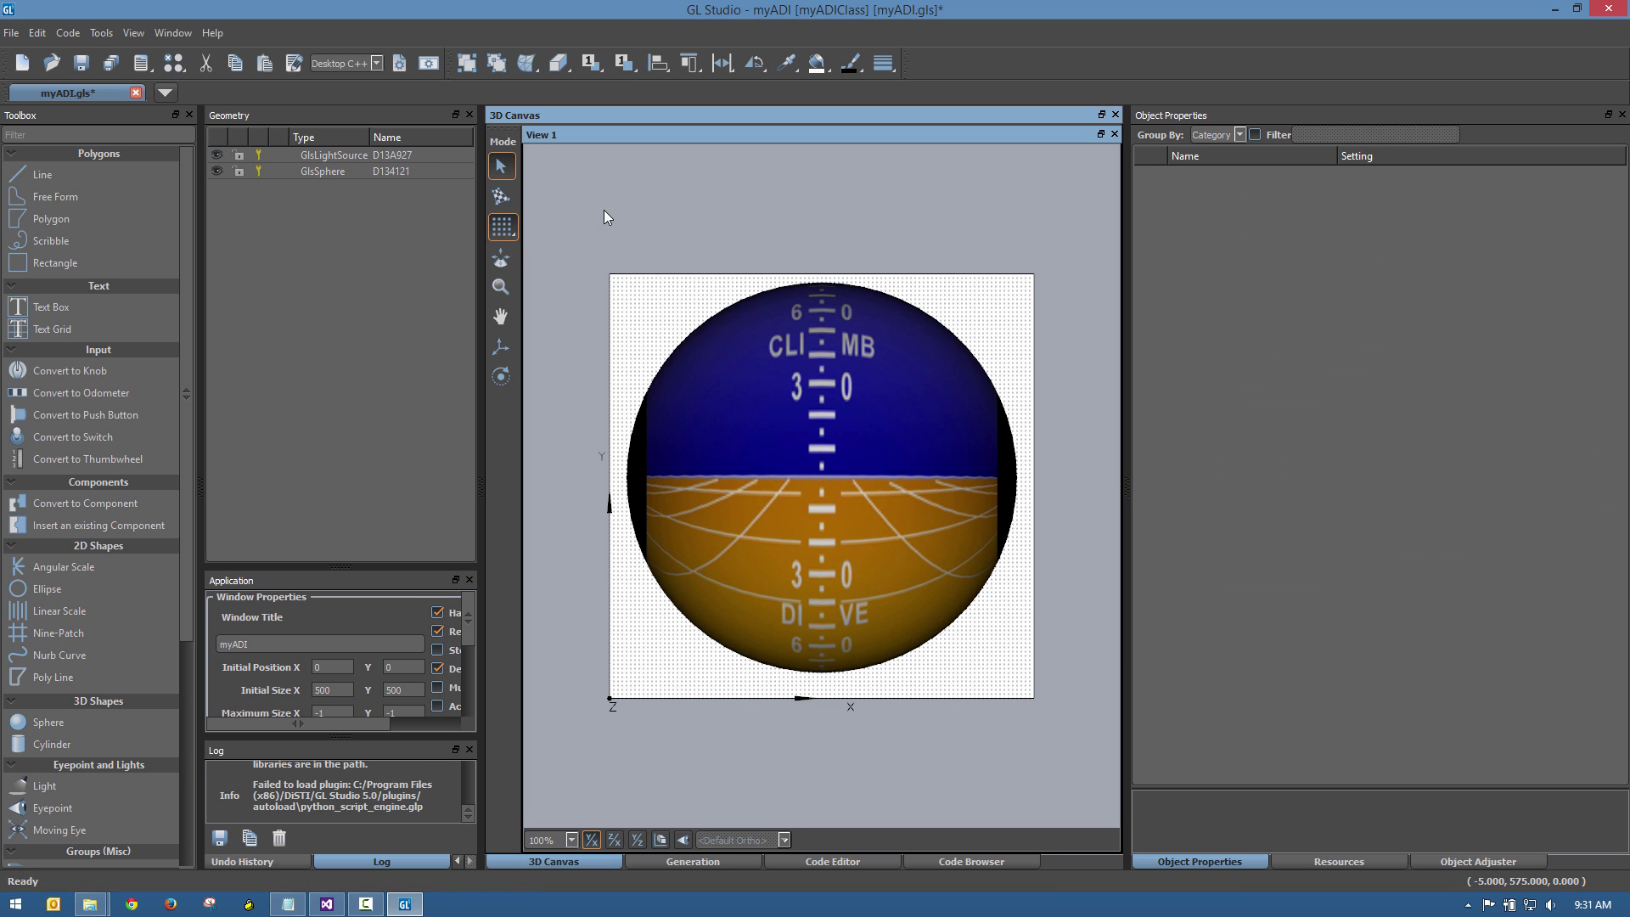
Check the lit sphere in side and 3-D views, return to front view, and save myADI.gls
left_click(636, 839)
left_click(659, 839)
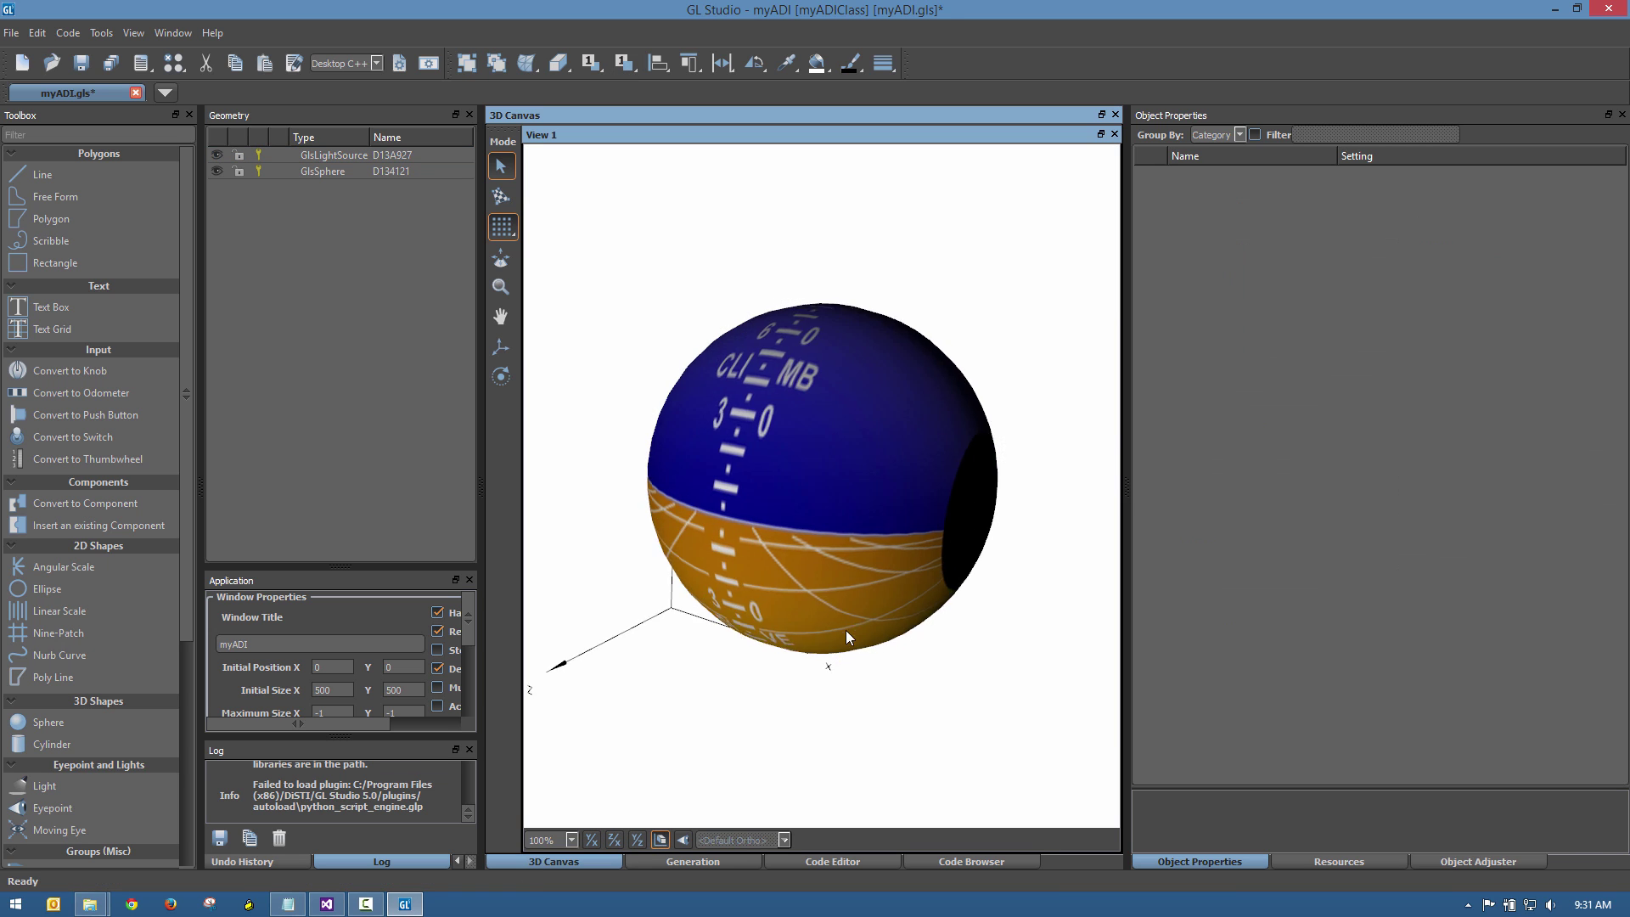
left_click(592, 838)
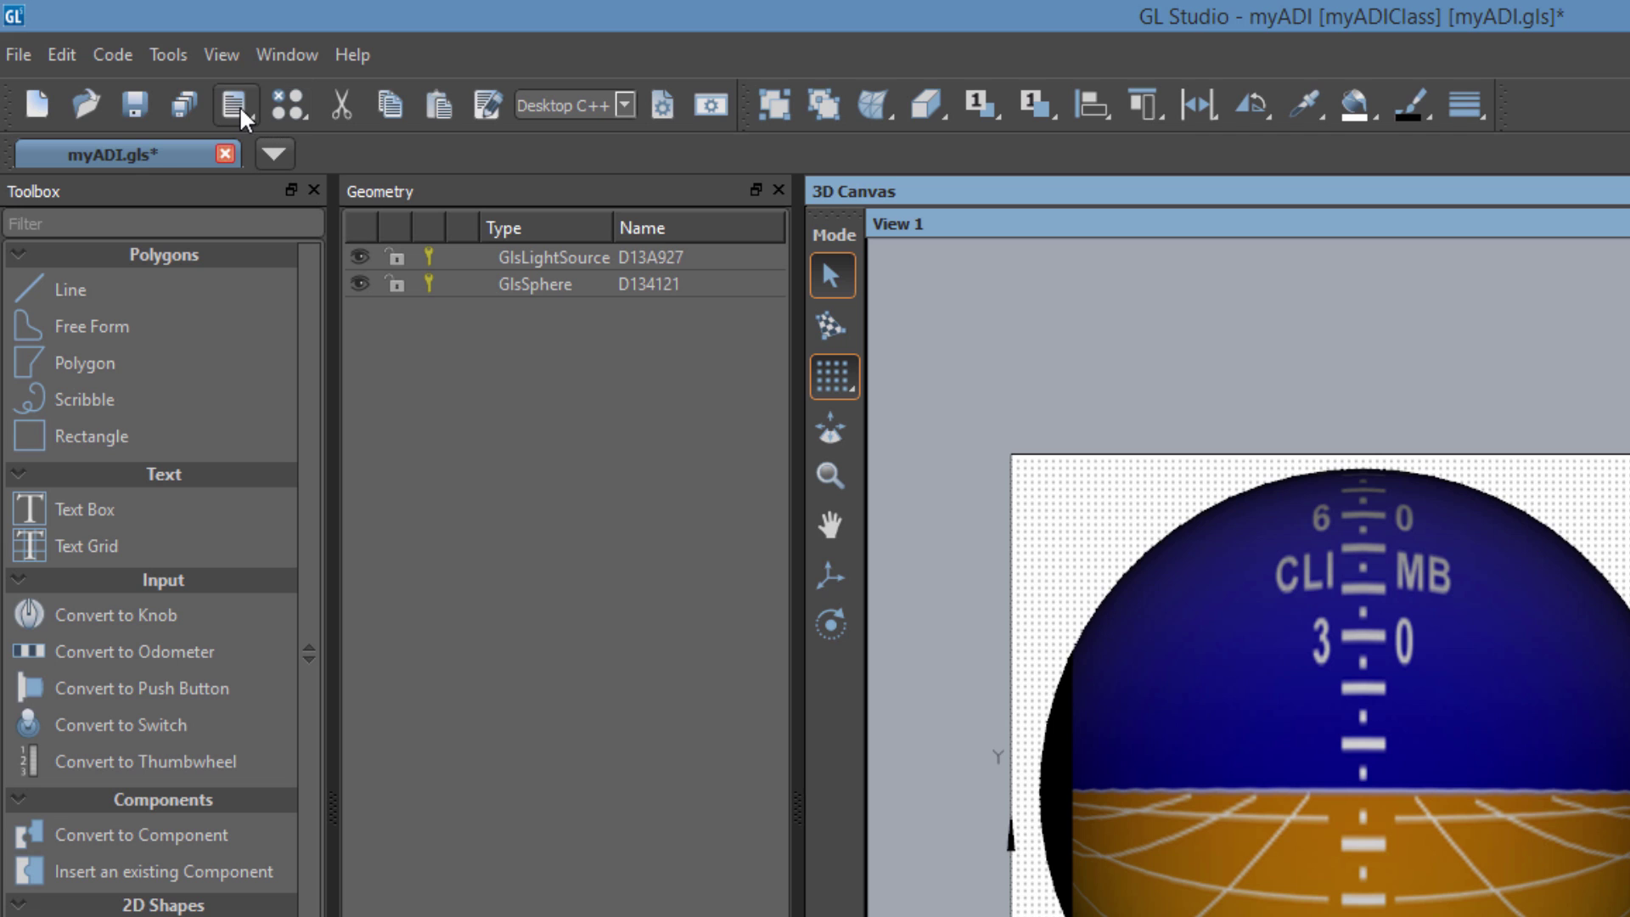
left_click(235, 105)
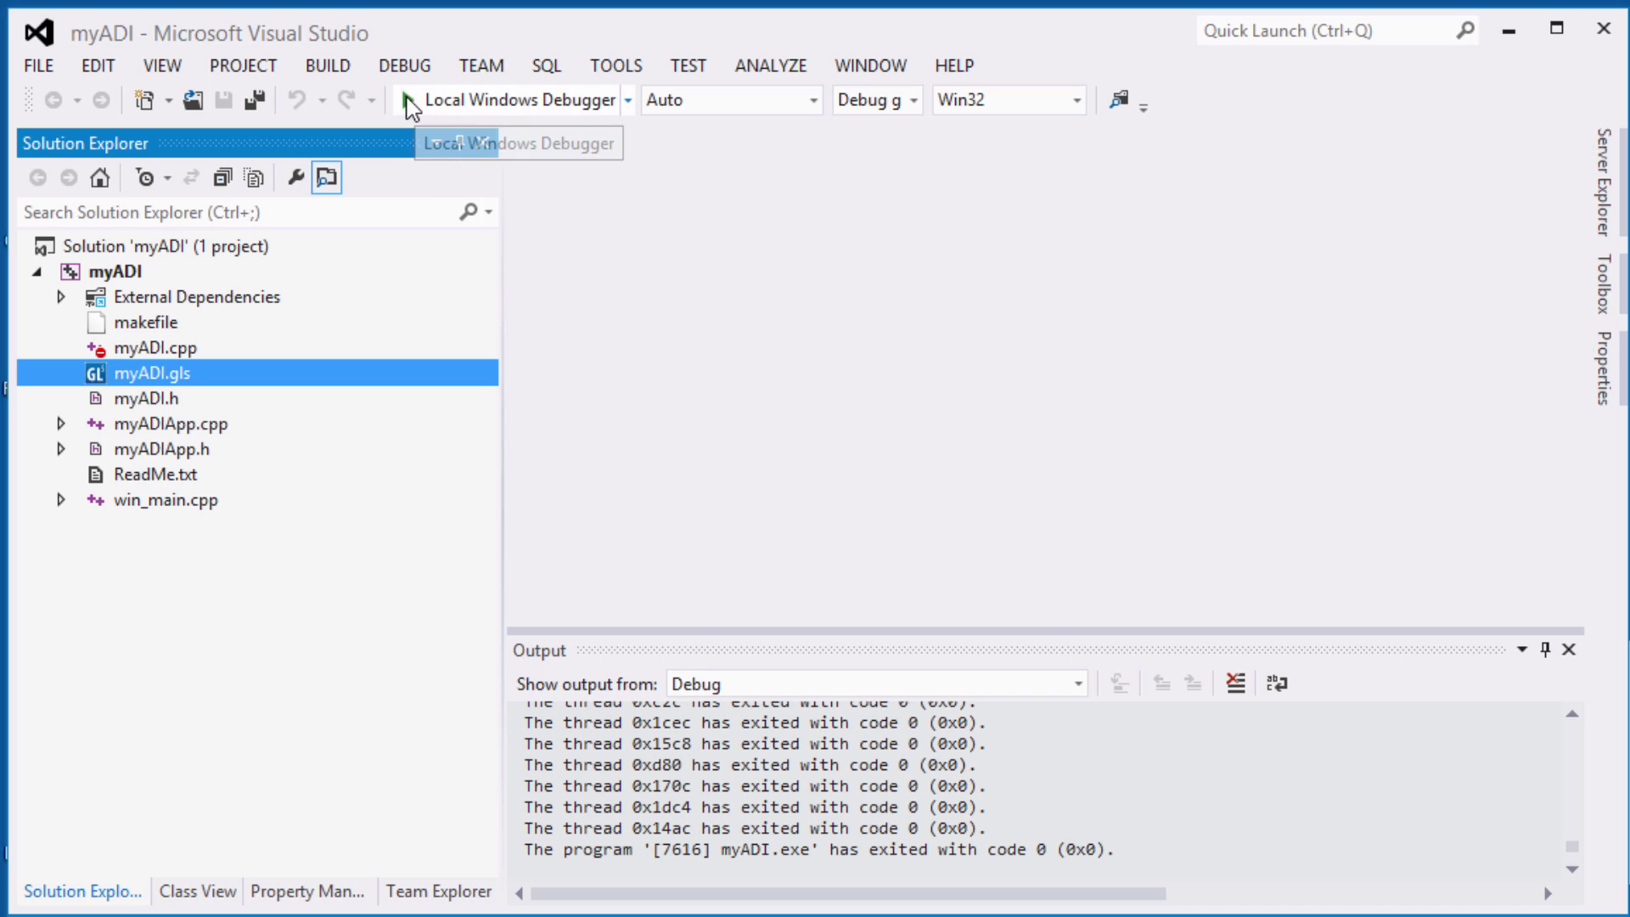
Build and run the out-of-date myADI project, view the lit sphere, then close the app
left_click(410, 102)
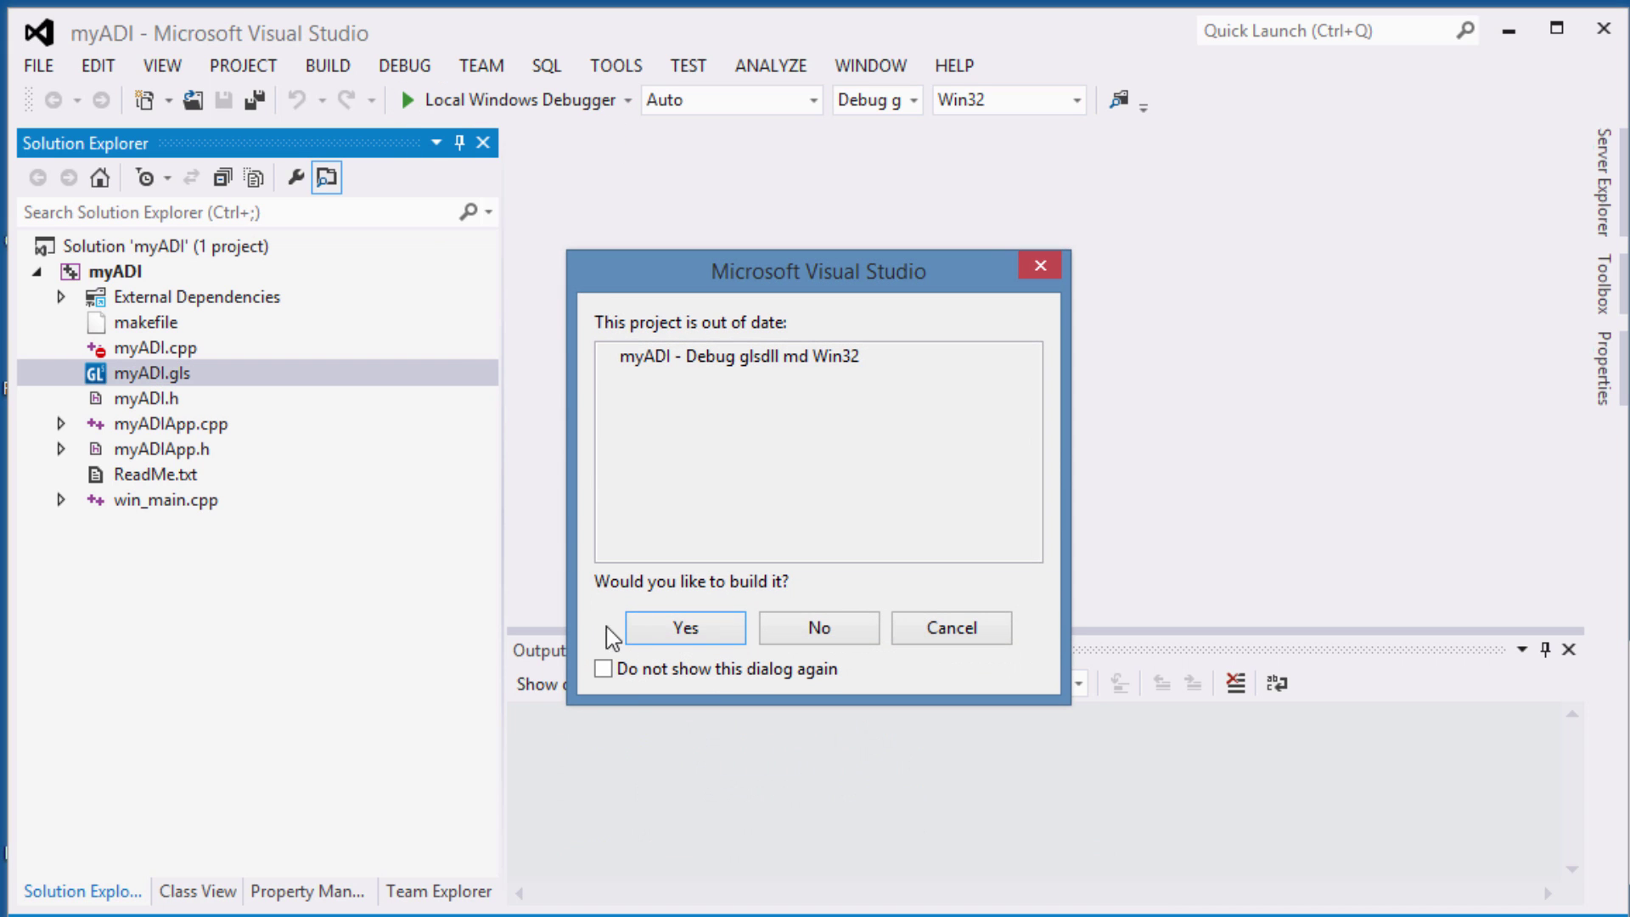
left_click(672, 632)
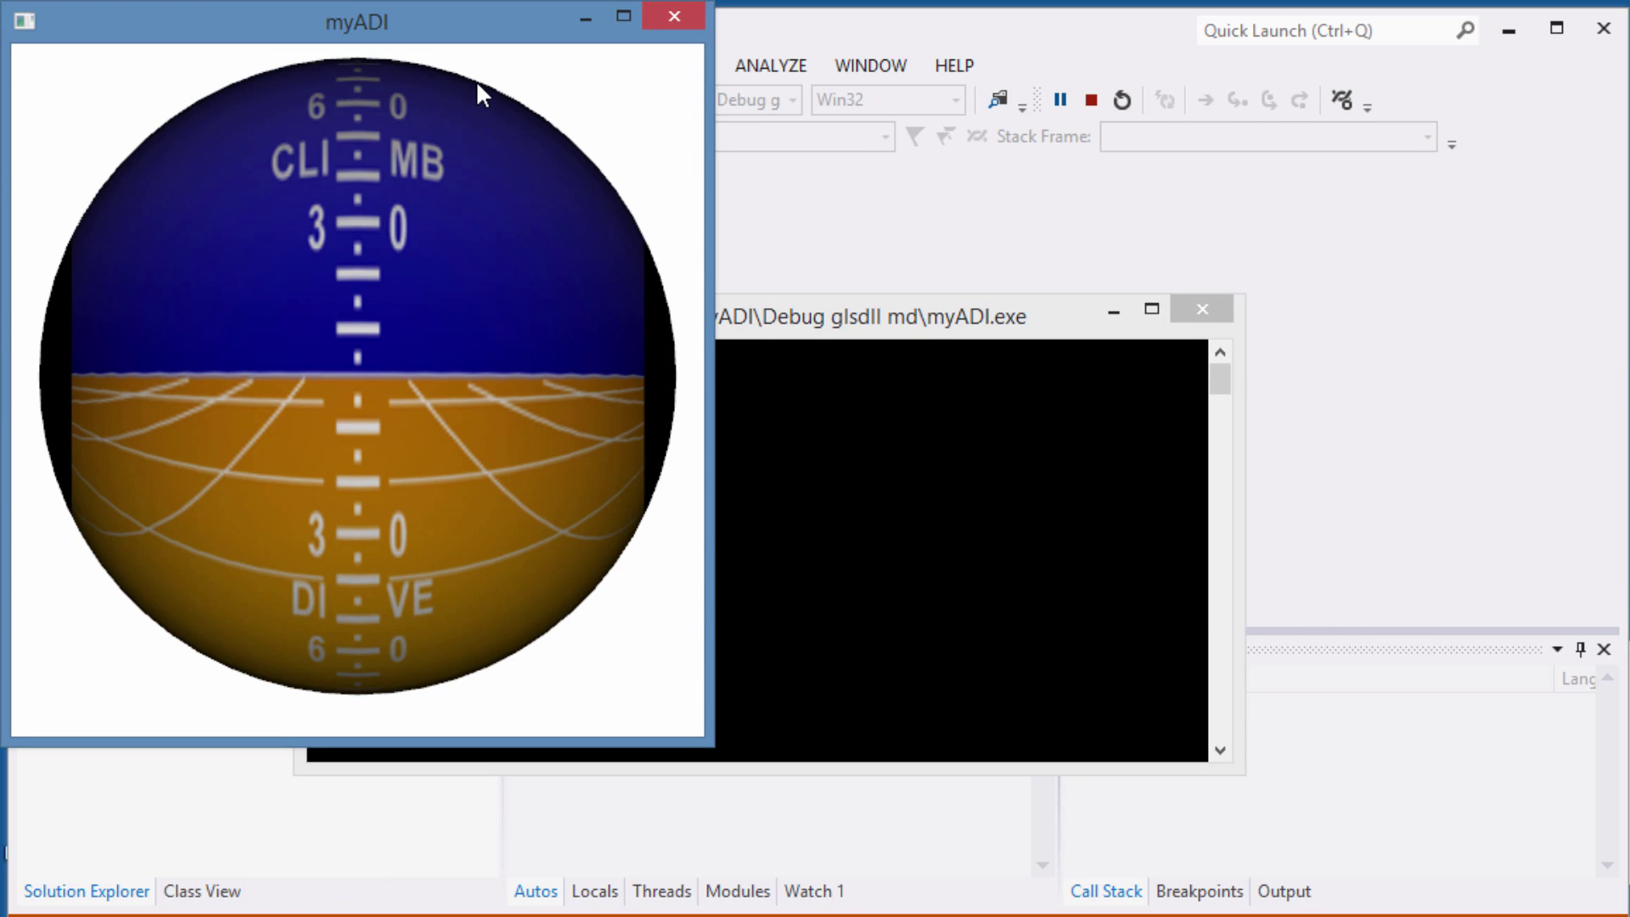
left_click_drag(462, 40, 1010, 134)
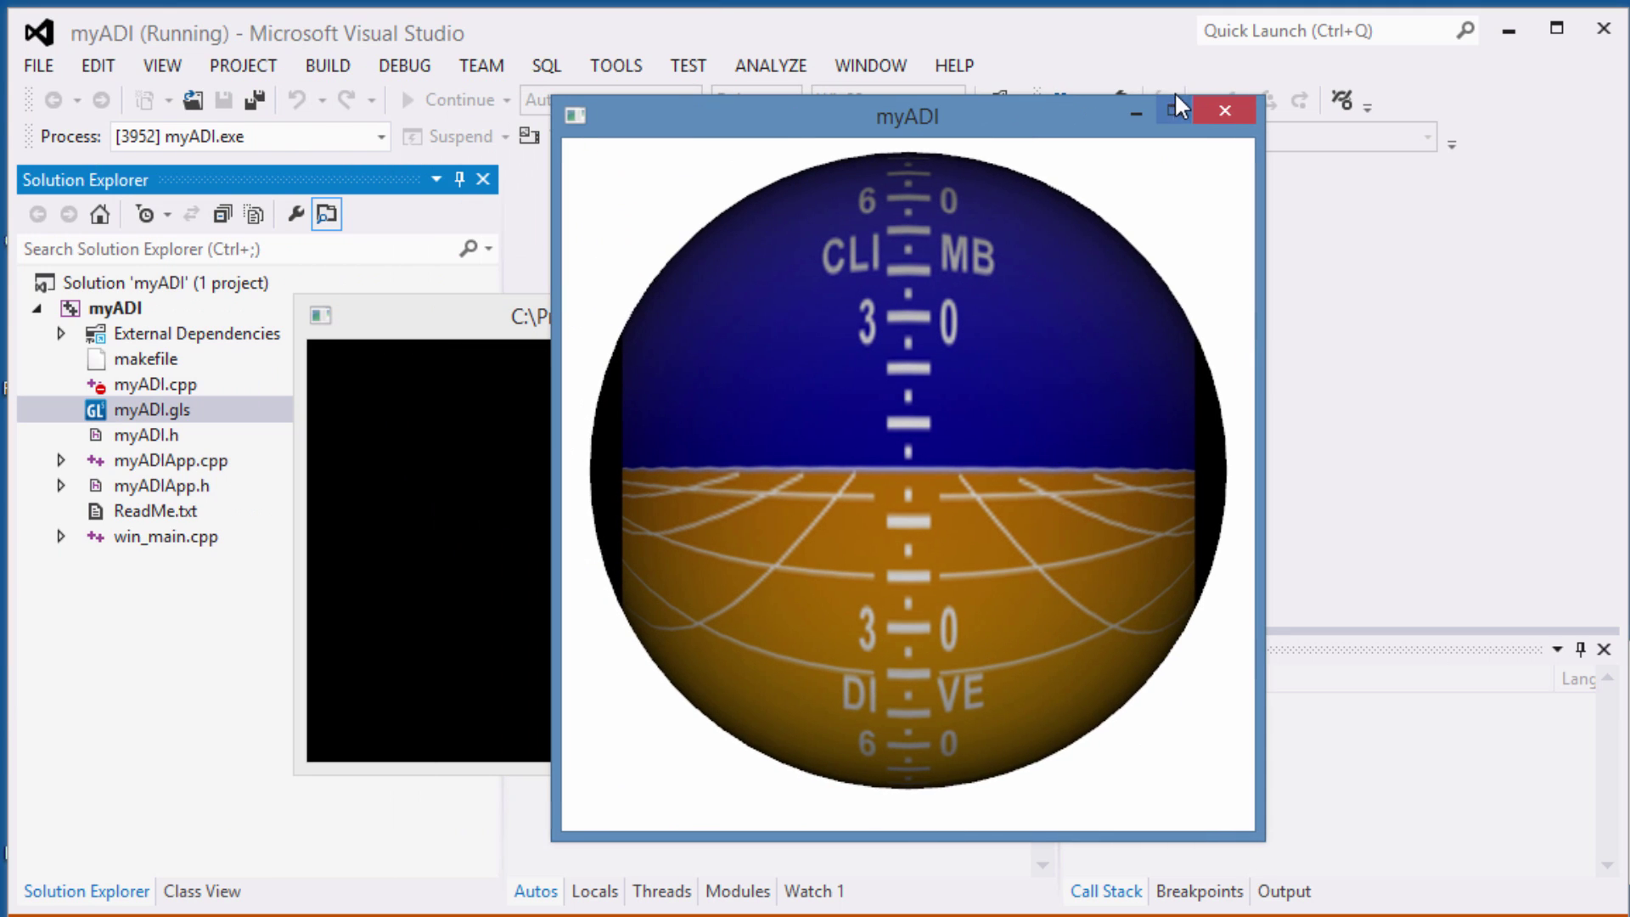
left_click(1225, 110)
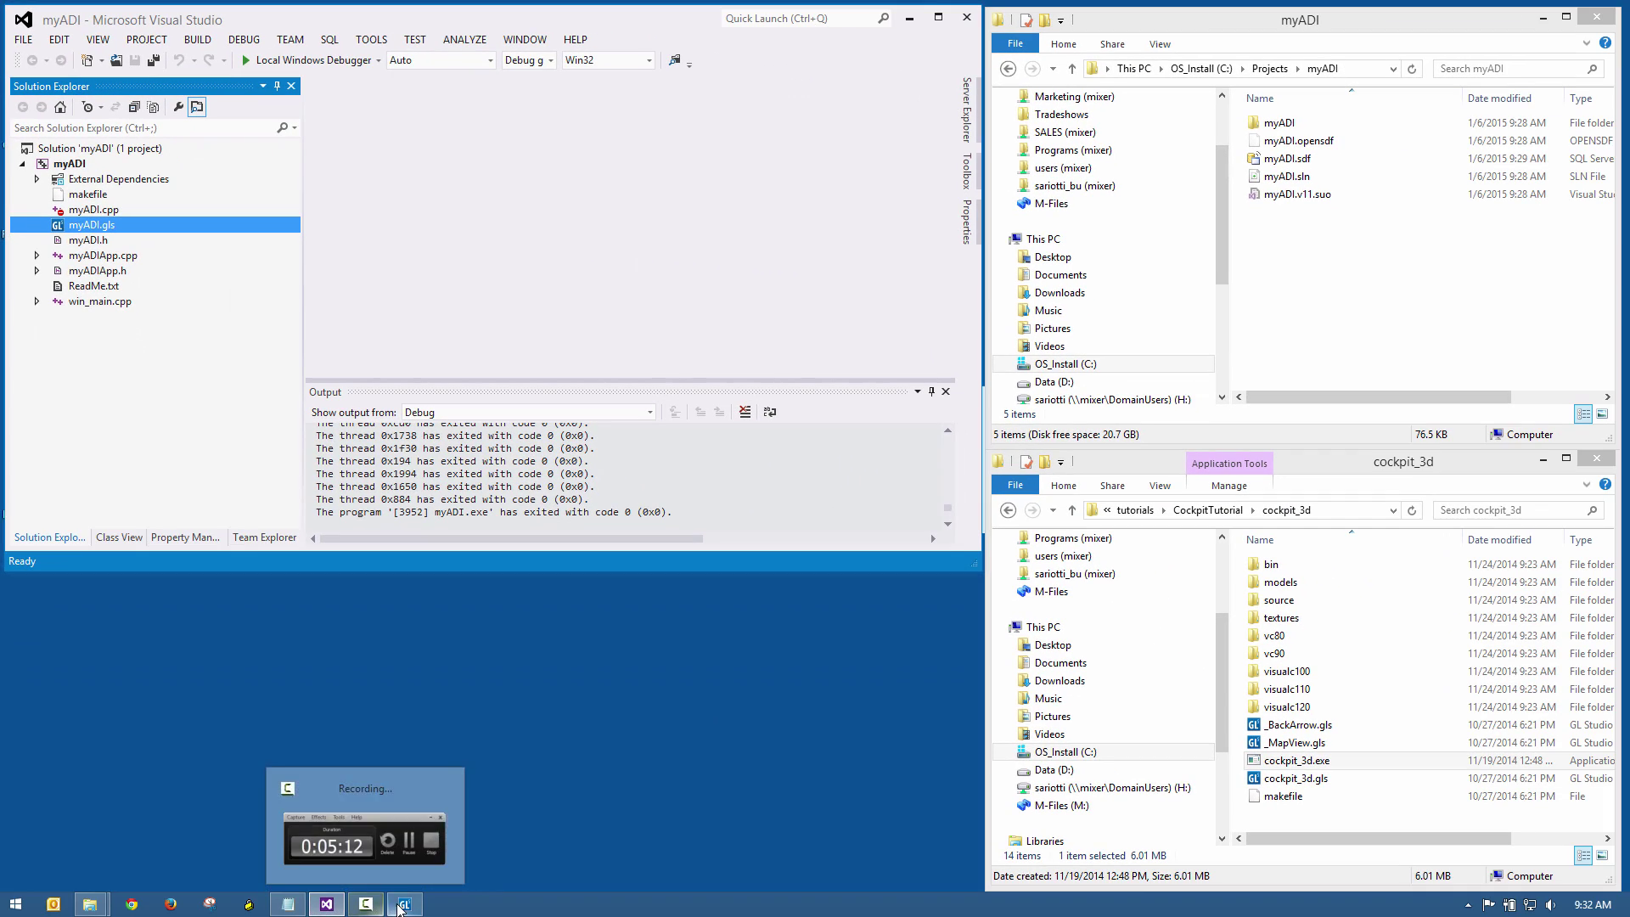
Rename the GlsSphere object to adiSphere in the Geometry panel's Name cell
left_click(404, 907)
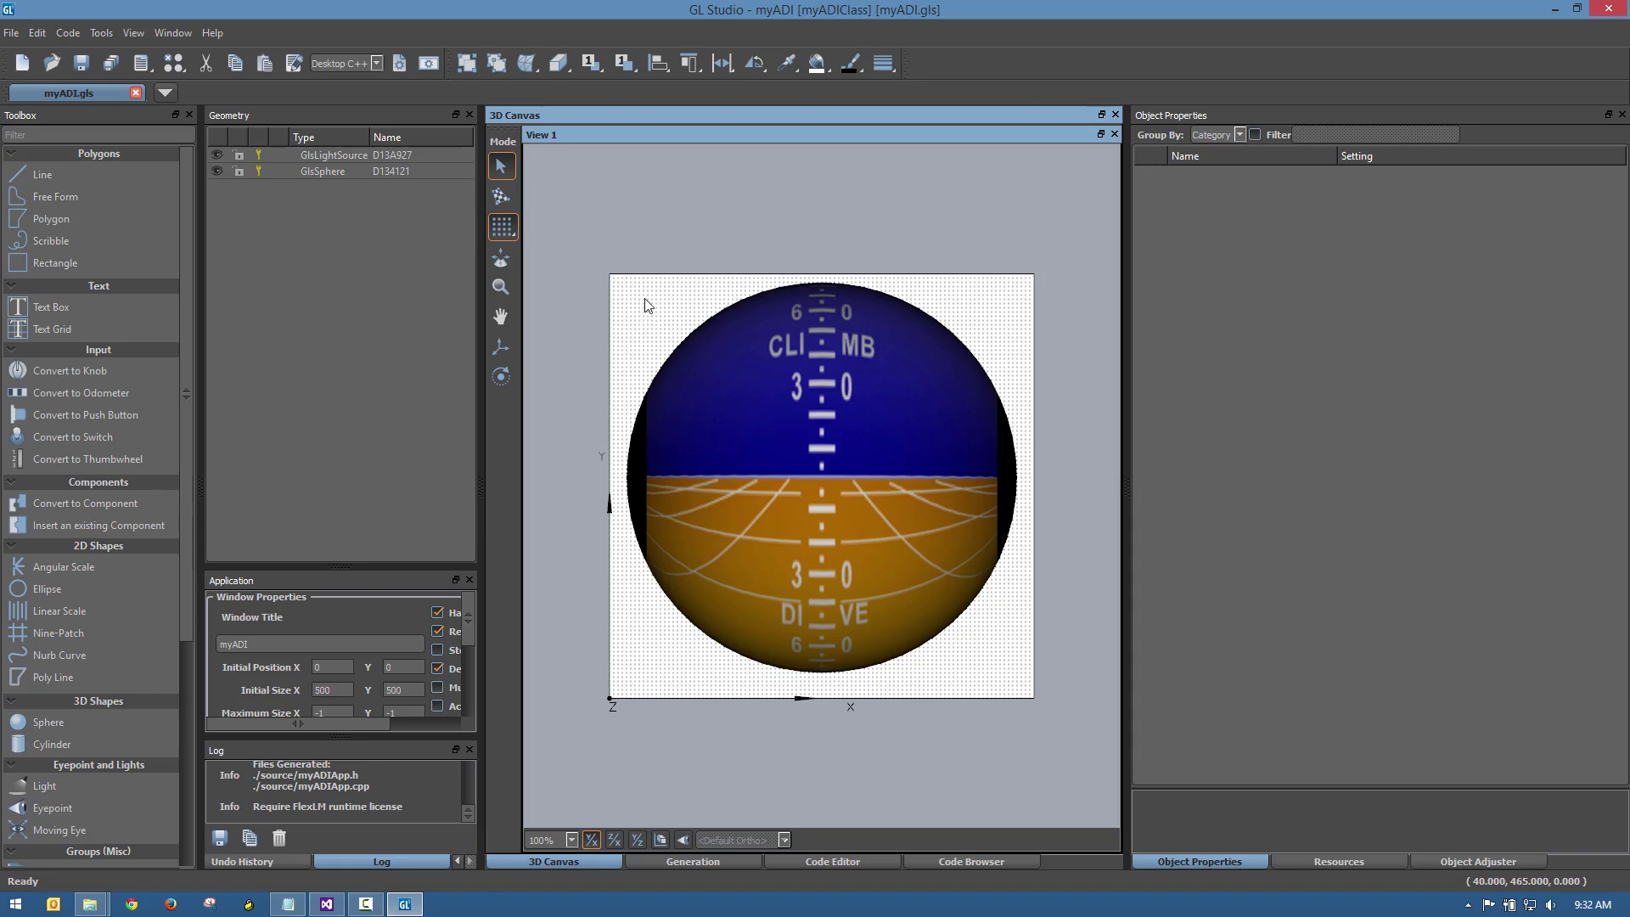
left_click(831, 400)
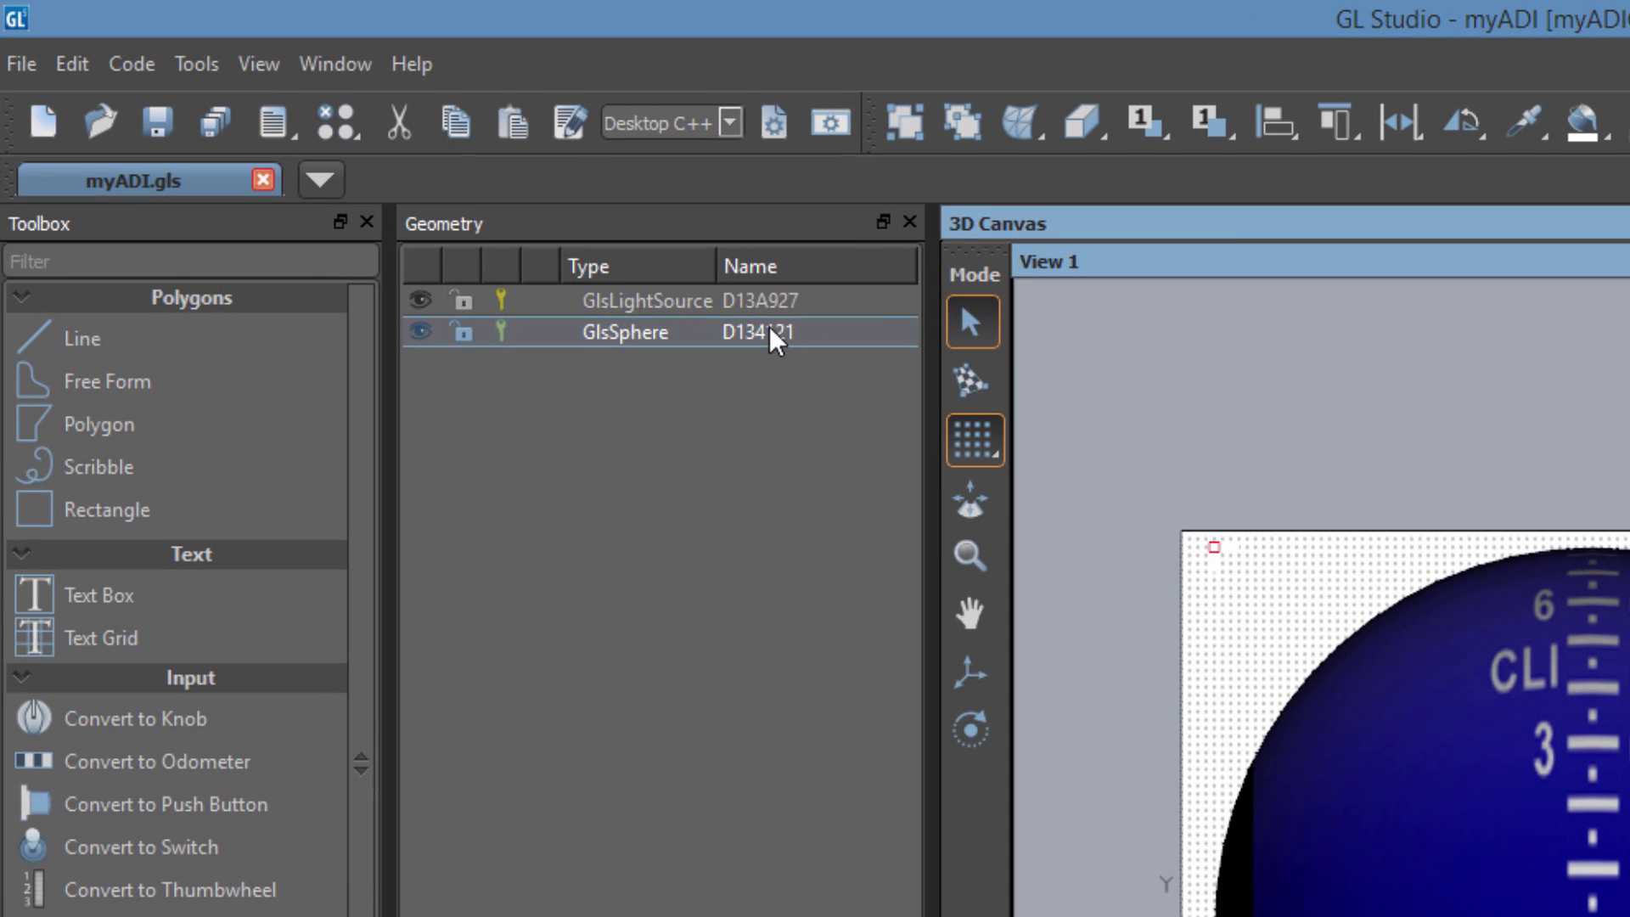
double_click(769, 326)
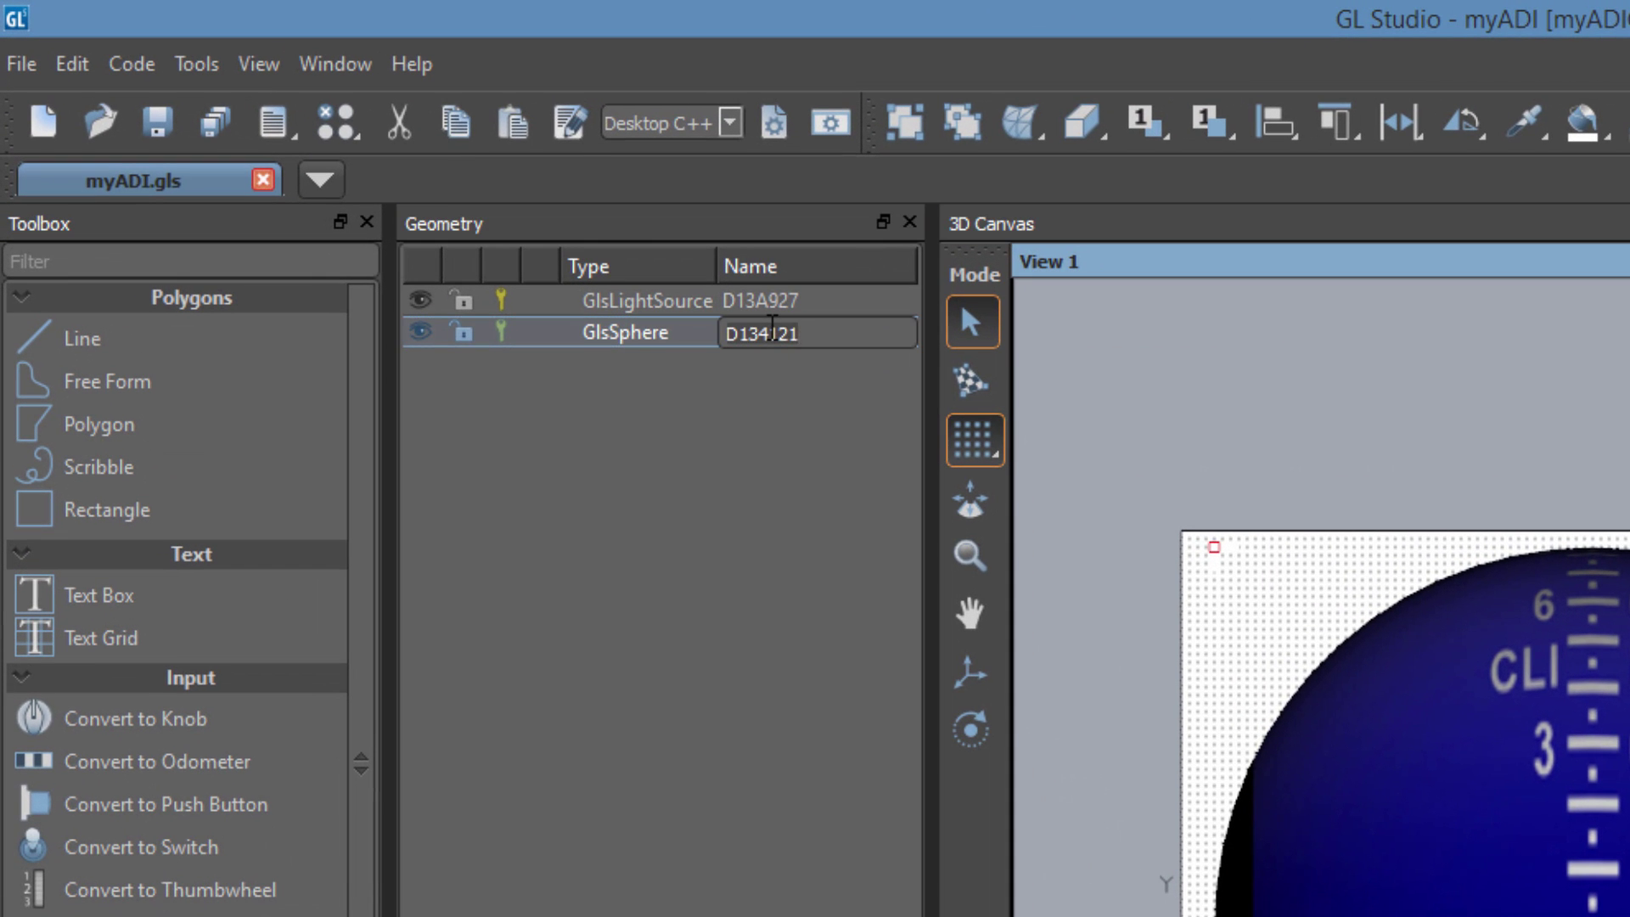
type("adiSphere")
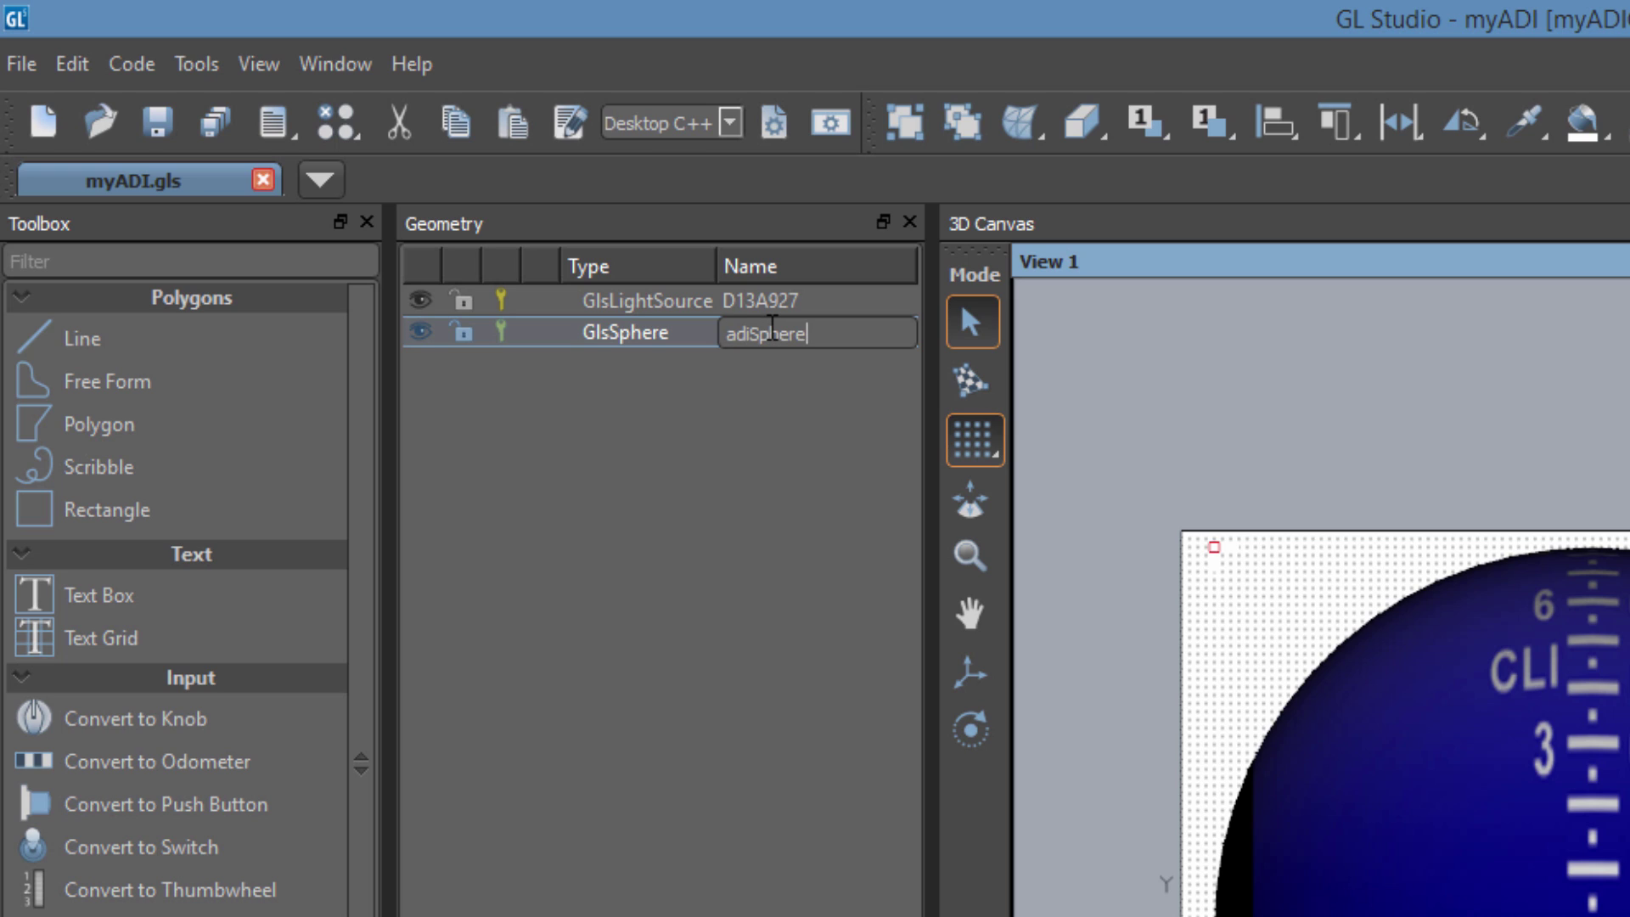
left_click(663, 443)
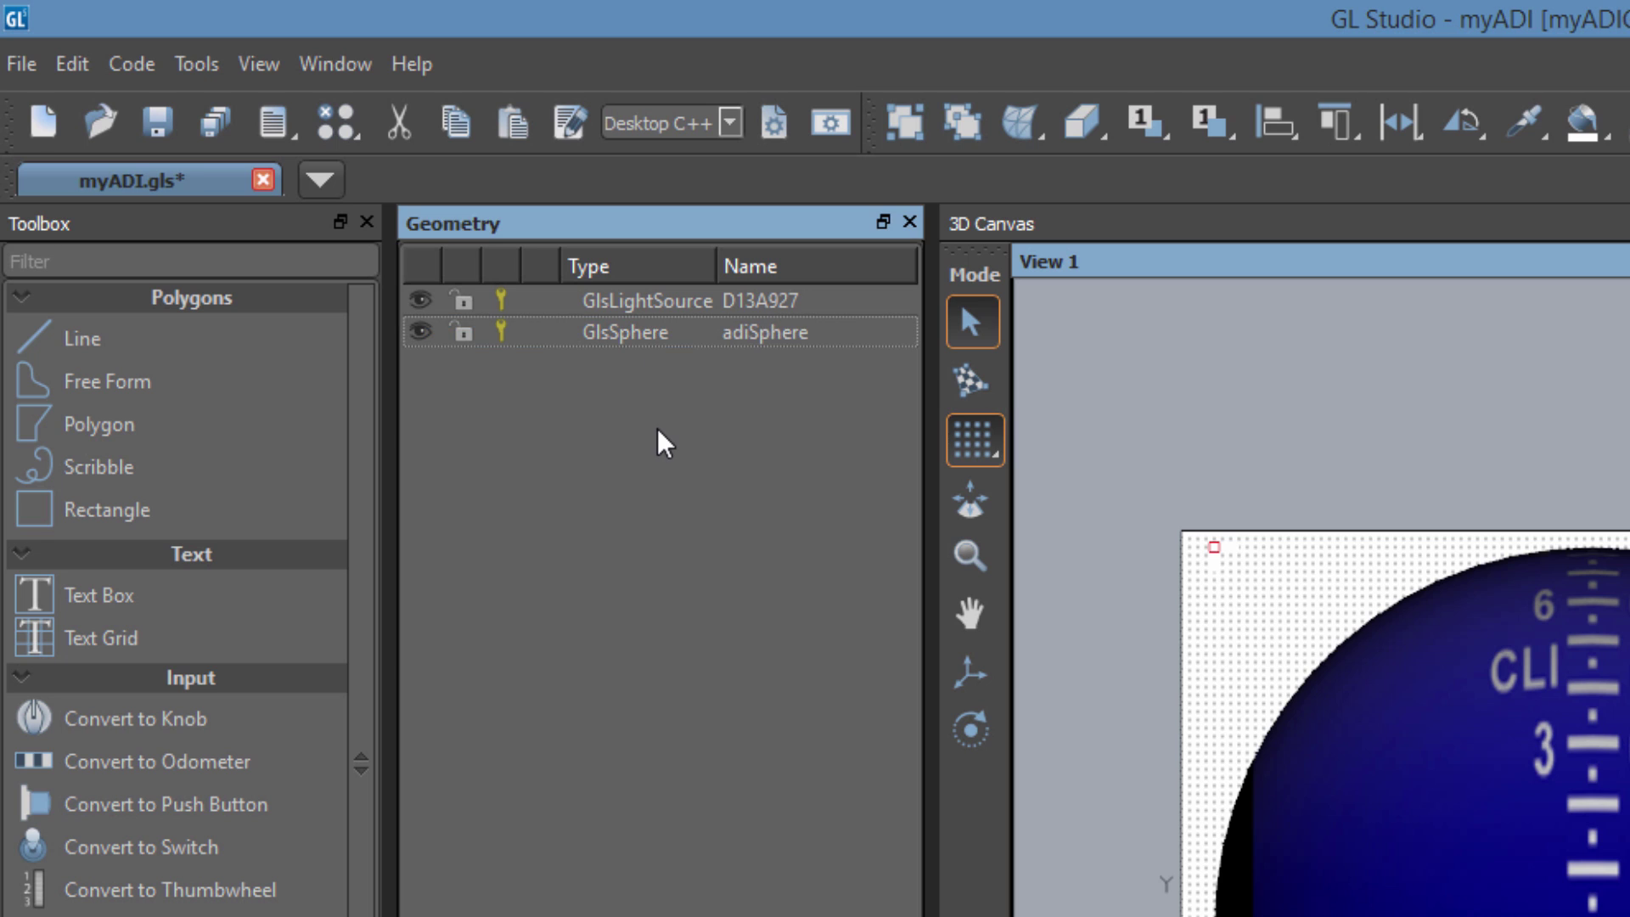
Switch GL Studio to the Code workspace layout via Window > Workspace
left_click(350, 75)
mouse_move(375, 110)
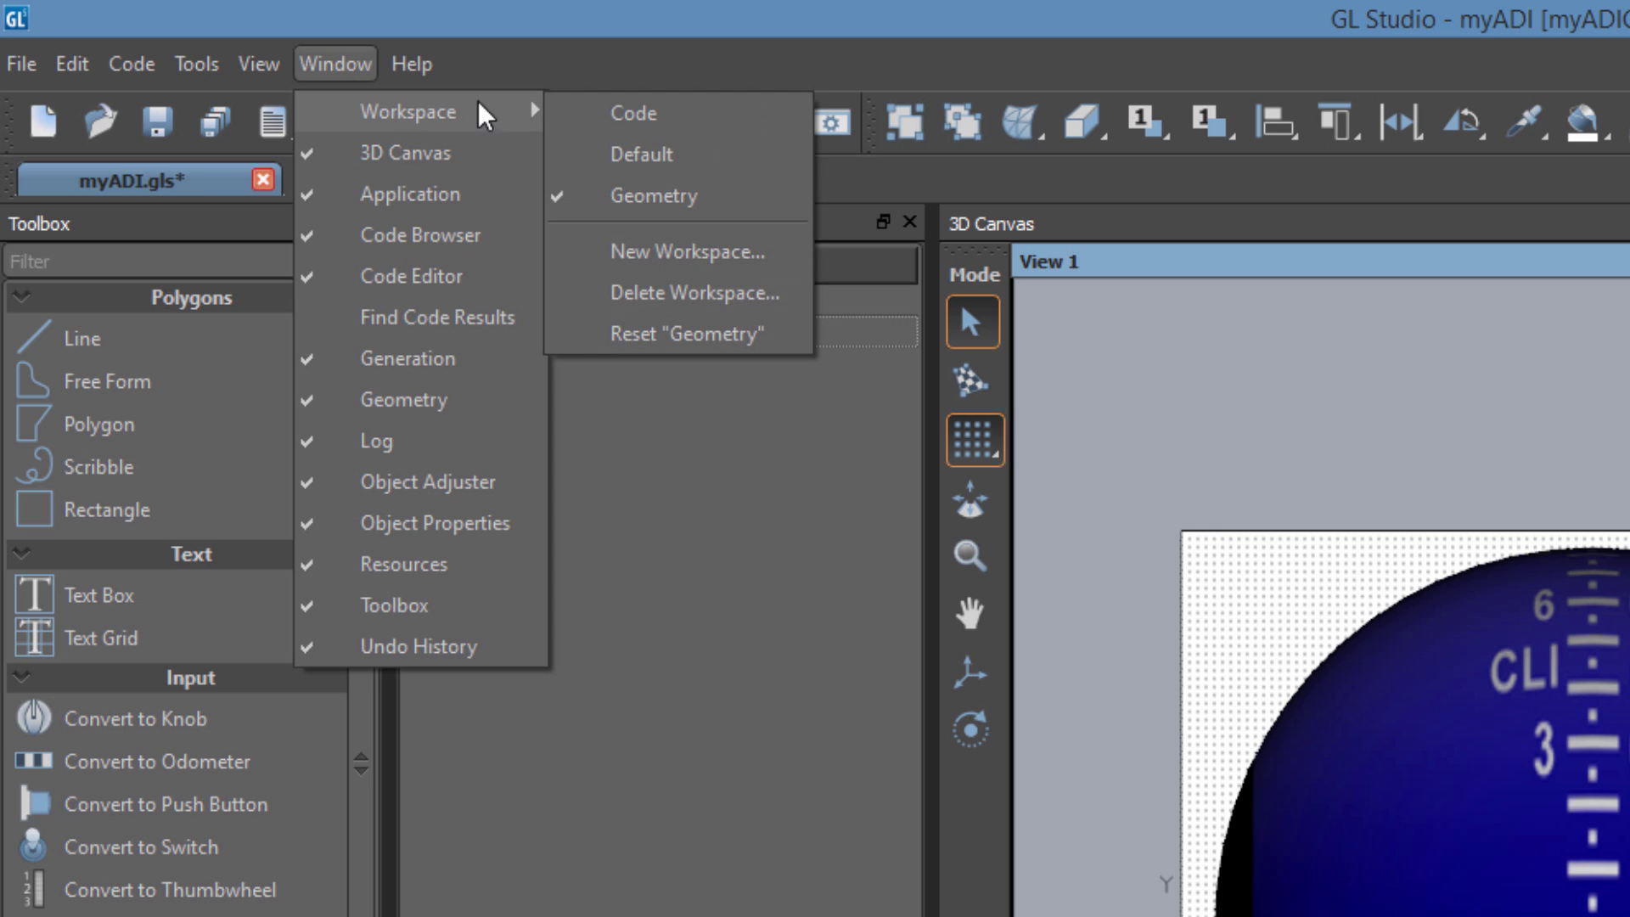
left_click(650, 111)
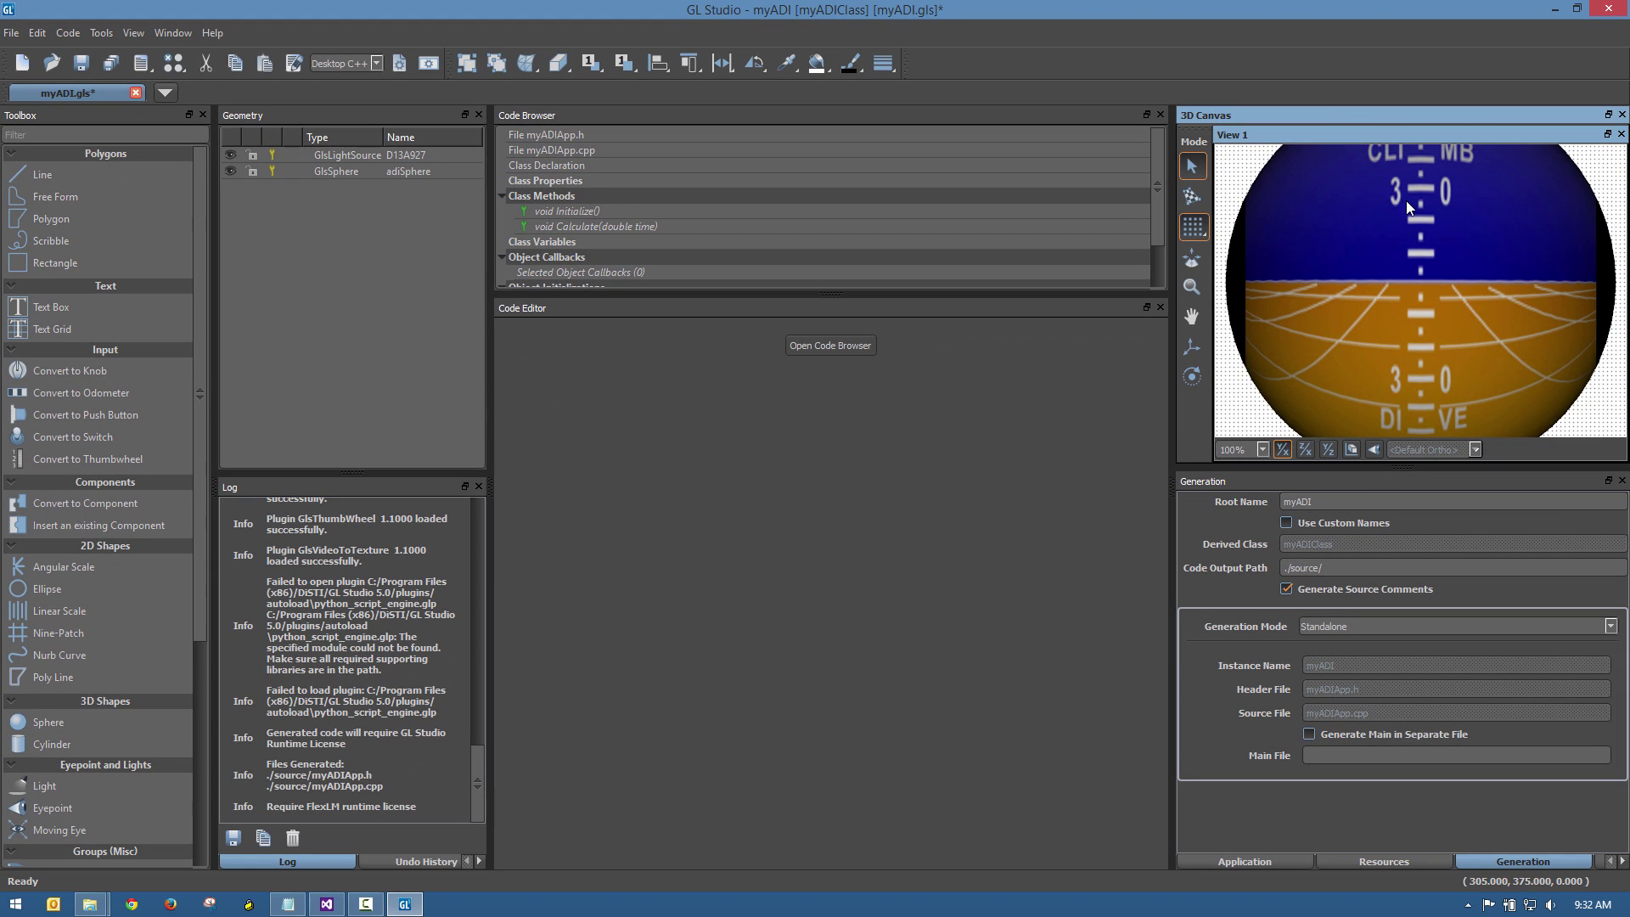
Set the View 1 zoom to Fit
left_click(1263, 449)
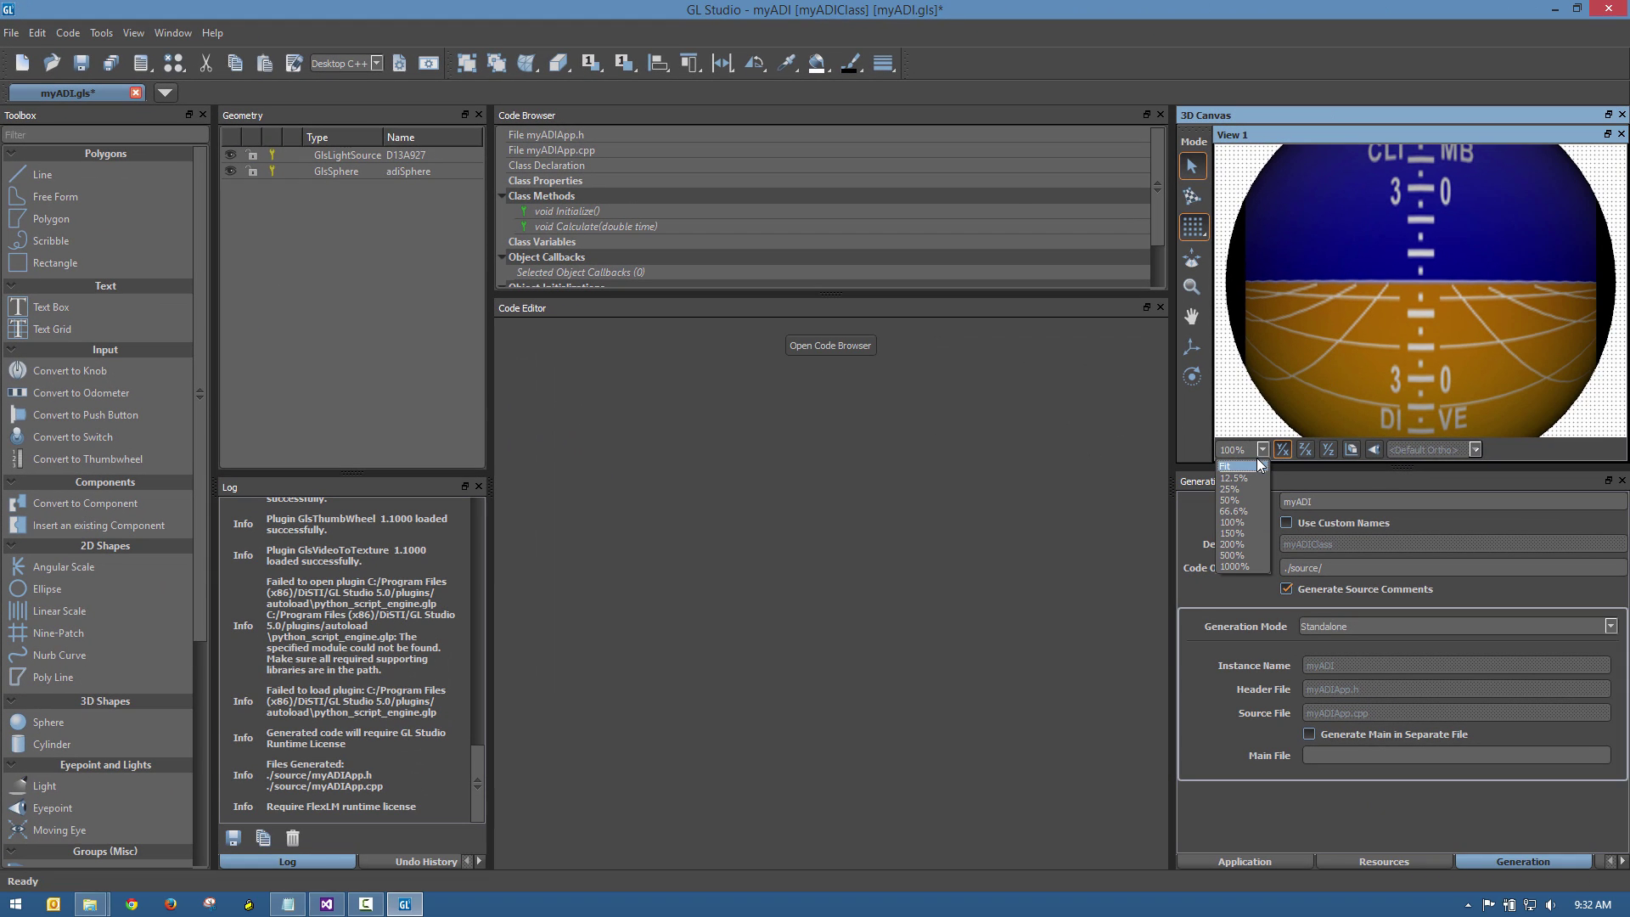
key("Escape")
left_click(1263, 449)
left_click(1240, 467)
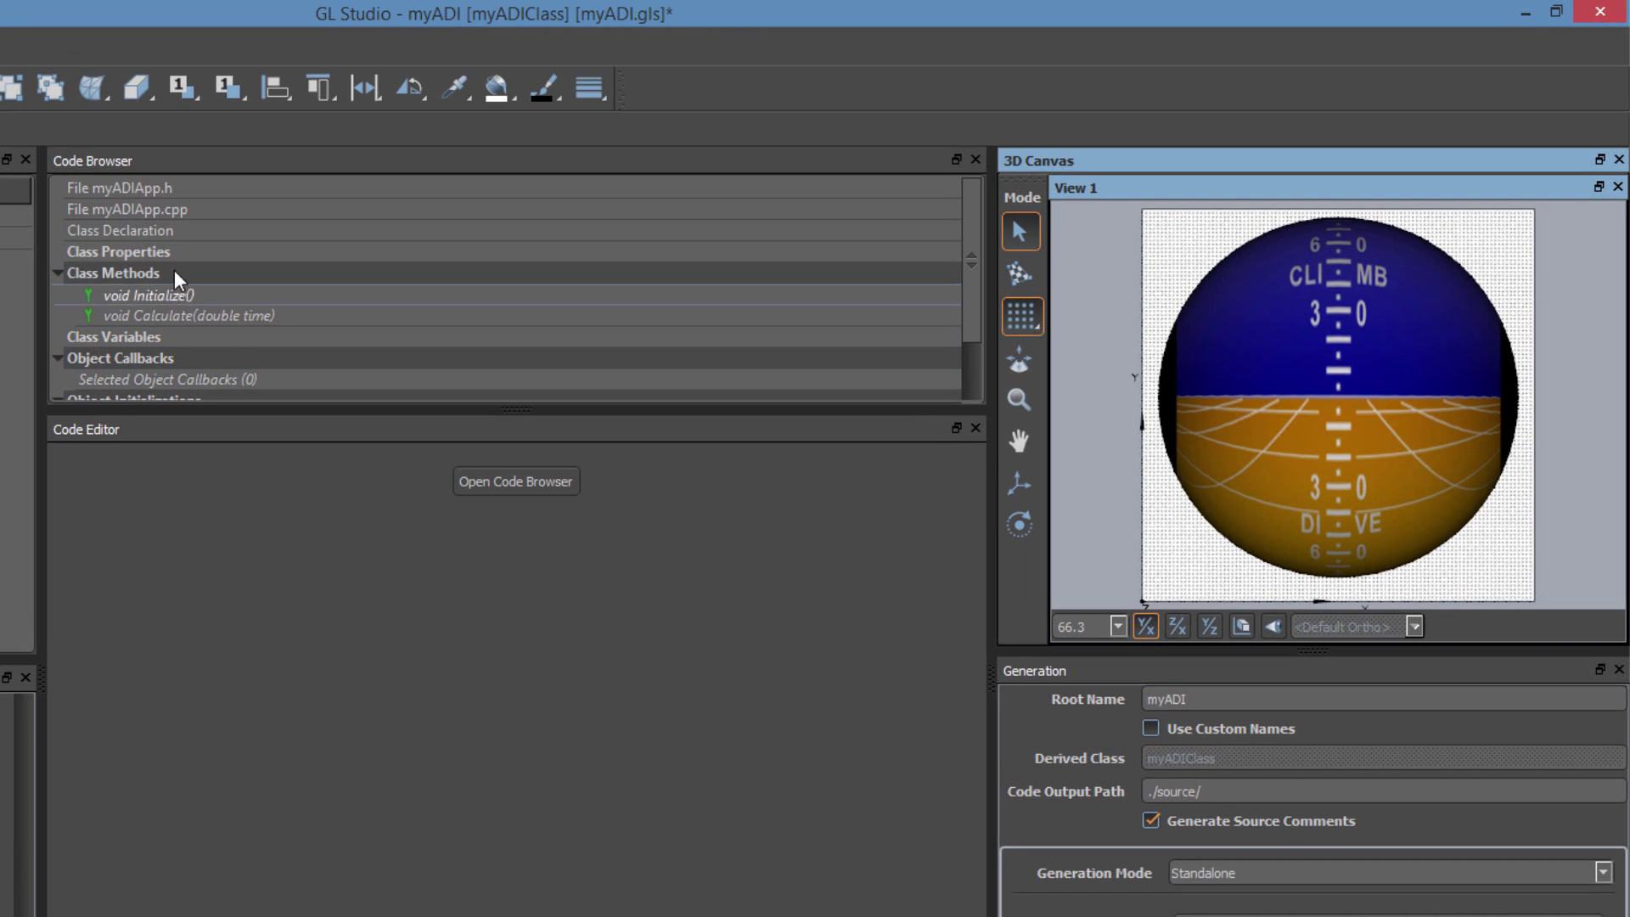
Add three new class properties under Class Properties
left_click(156, 253)
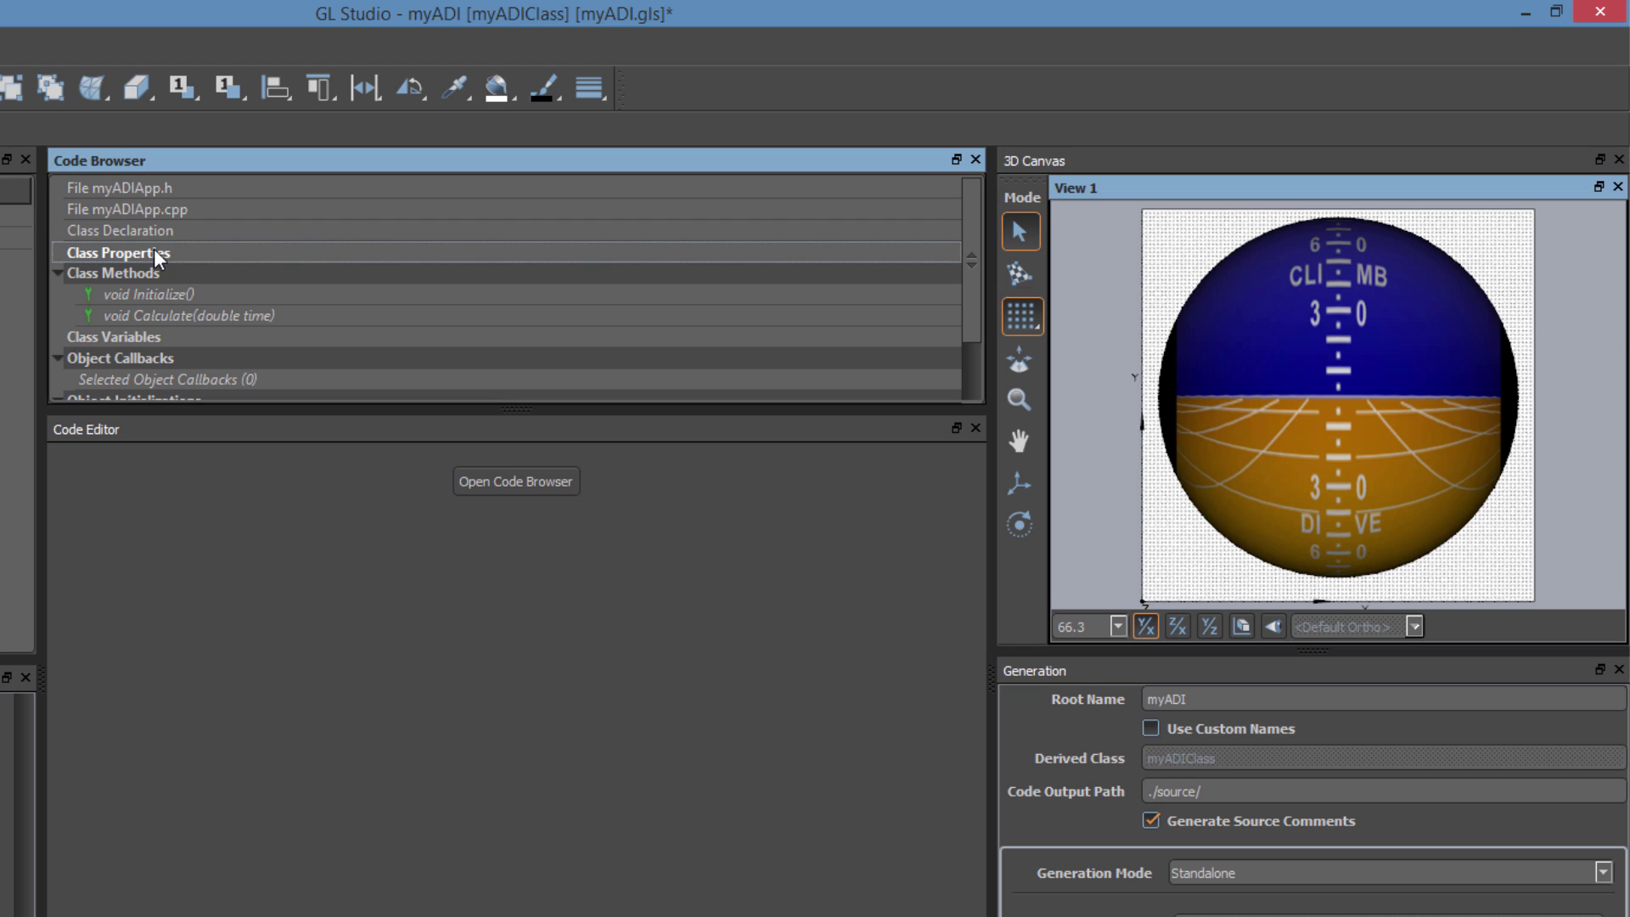
right_click(155, 252)
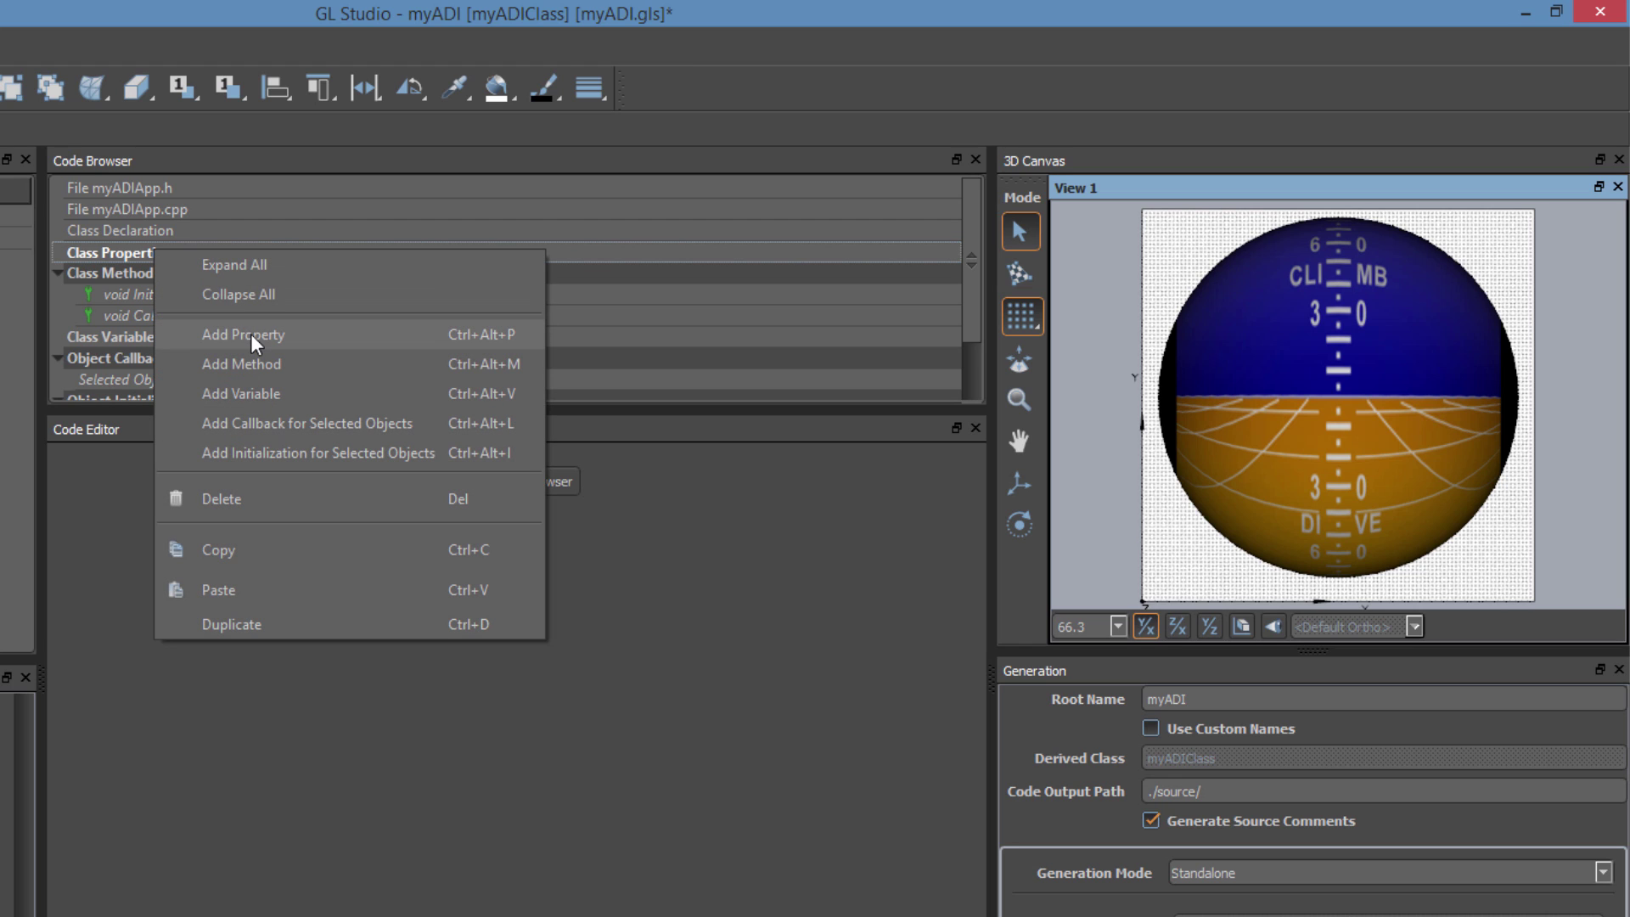
left_click(251, 334)
right_click(166, 252)
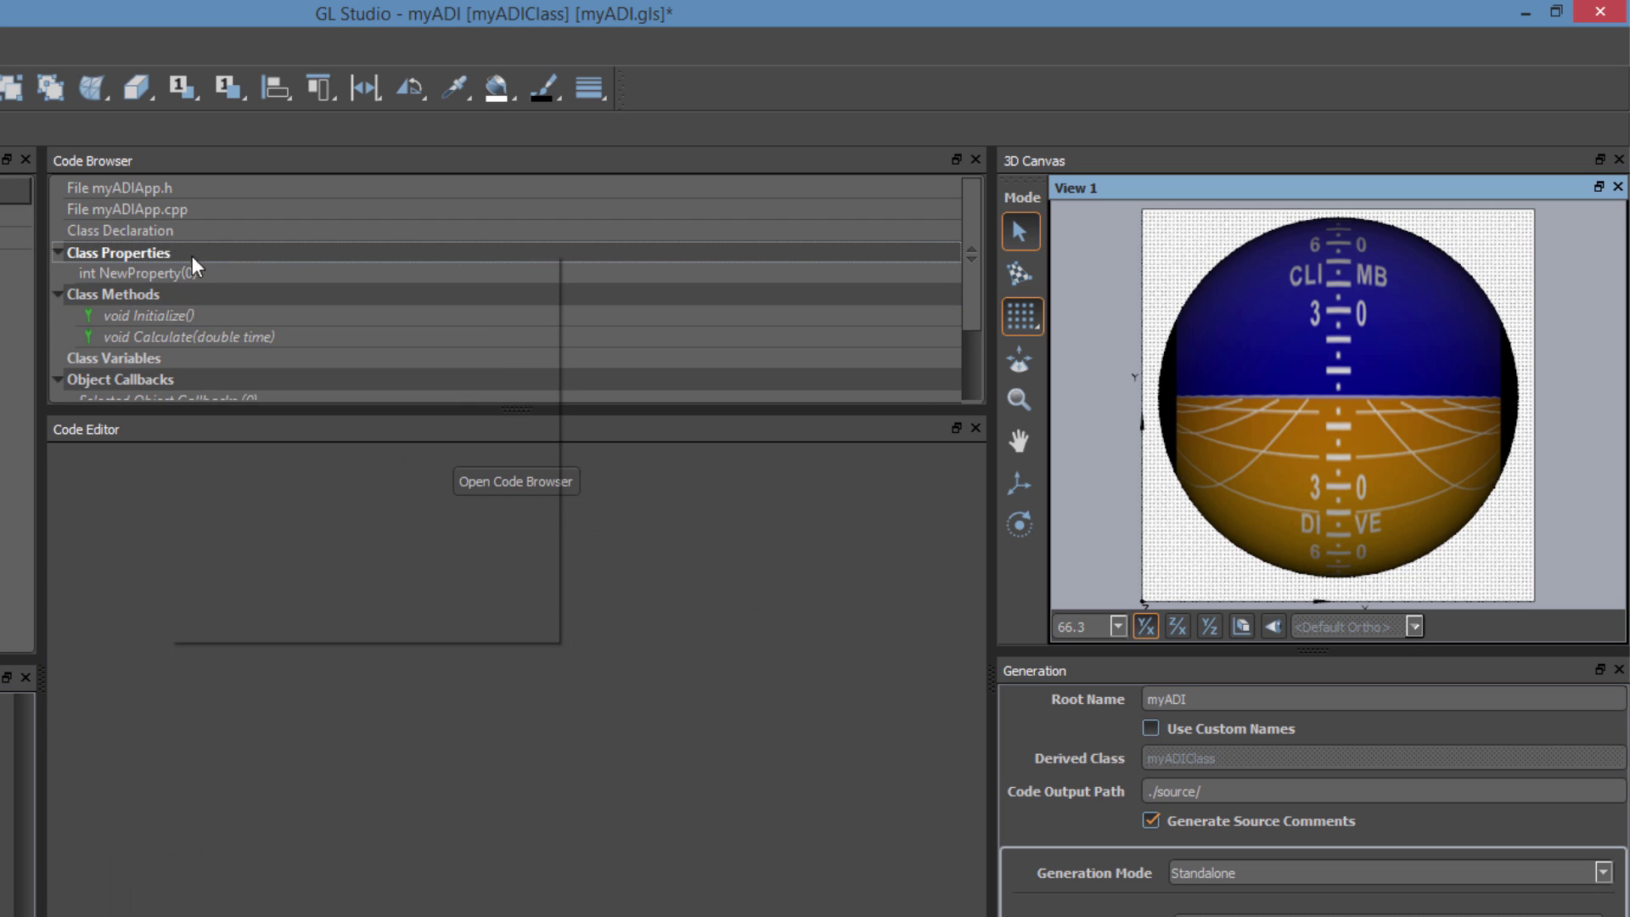
left_click(272, 337)
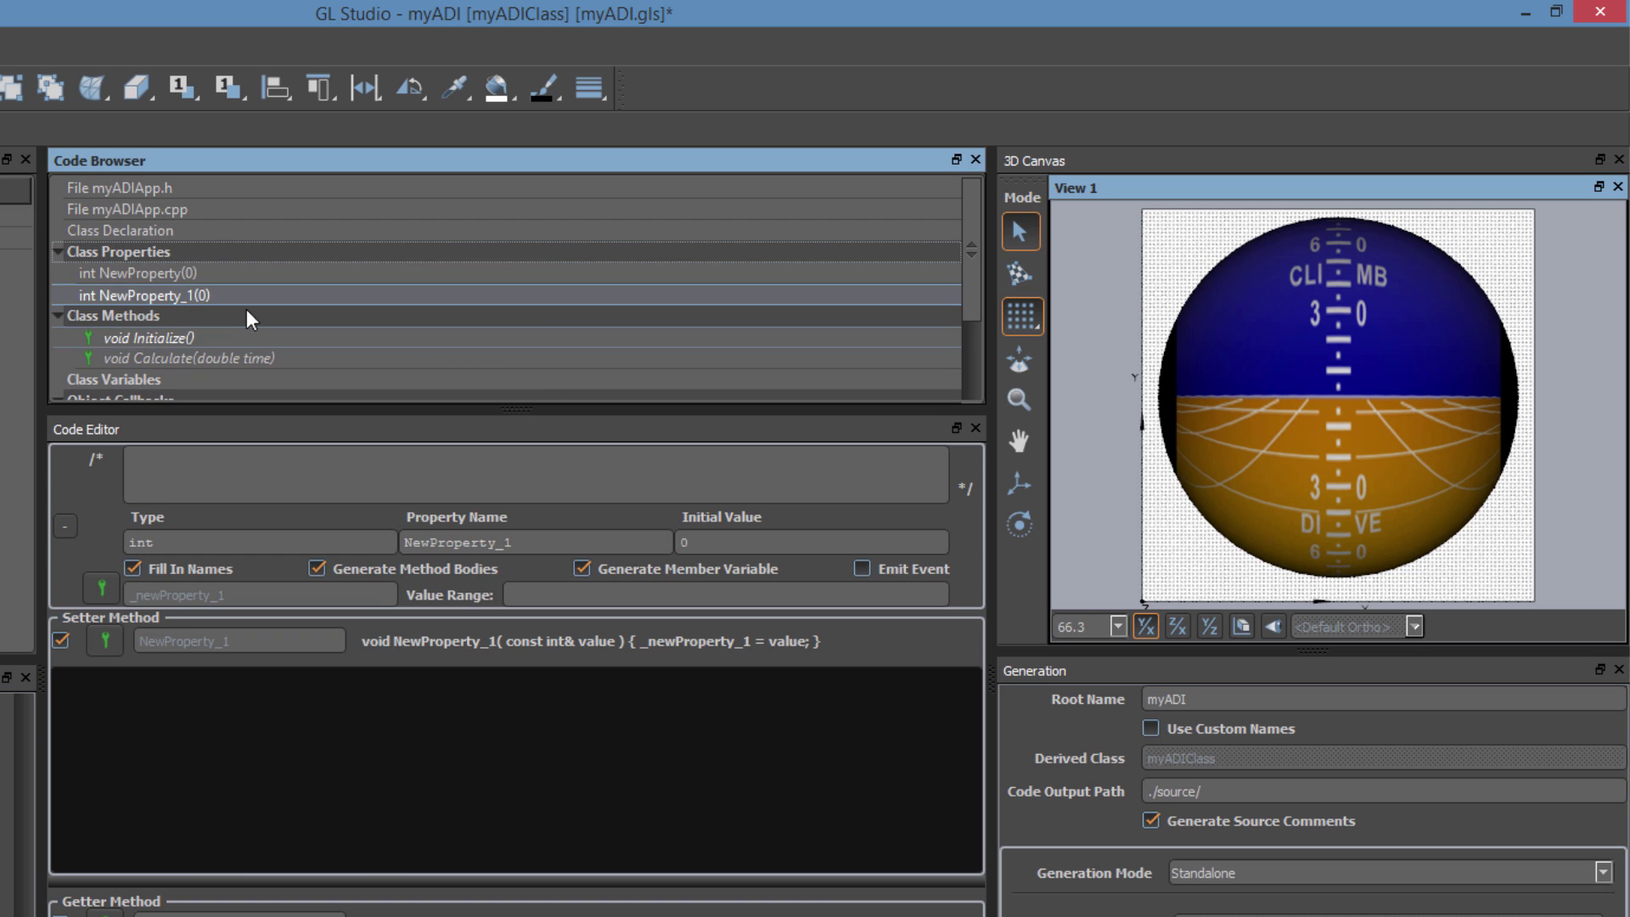
left_click(199, 261)
right_click(246, 259)
left_click(309, 339)
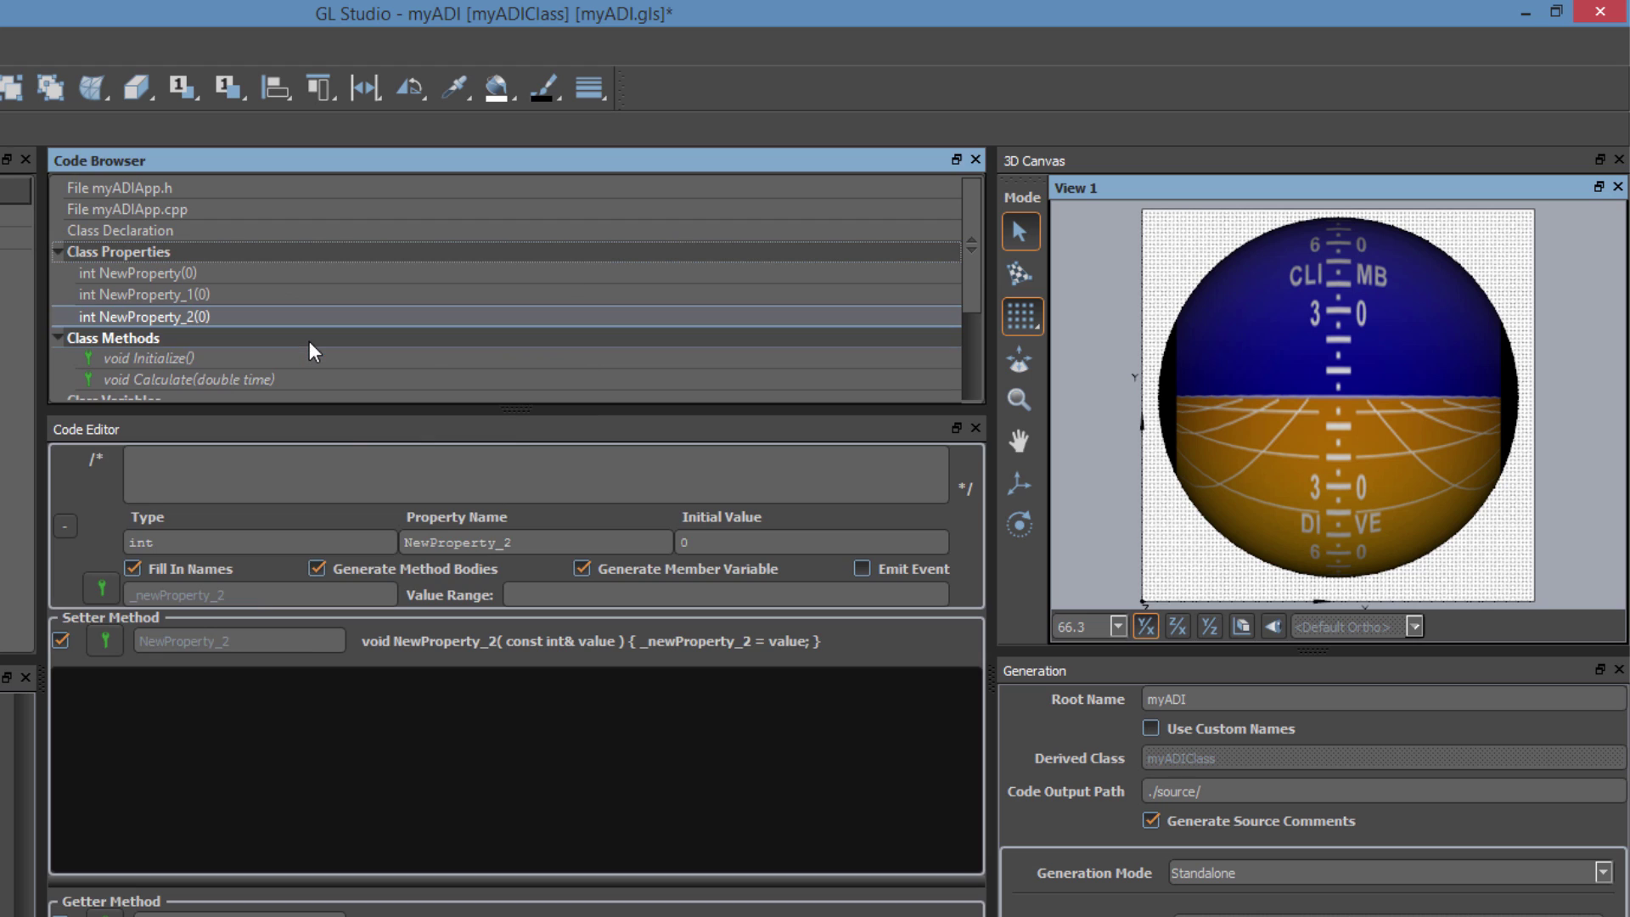
Make NewProperty a float named Roll, initial value 0.0f, with a Roll property comment
left_click(191, 270)
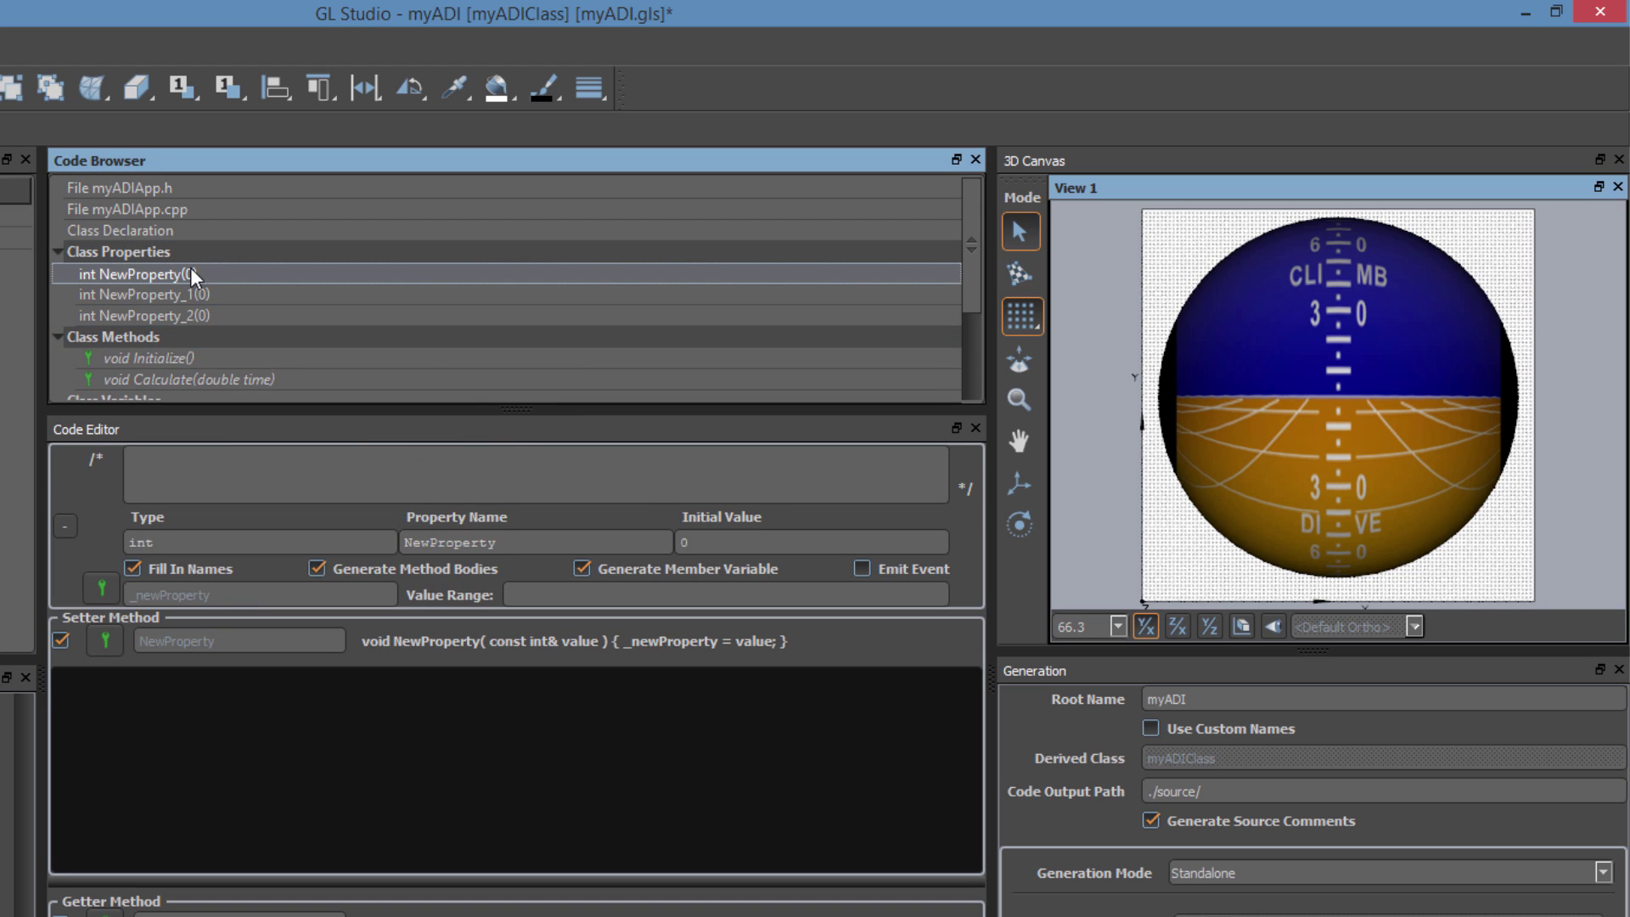
left_click(288, 481)
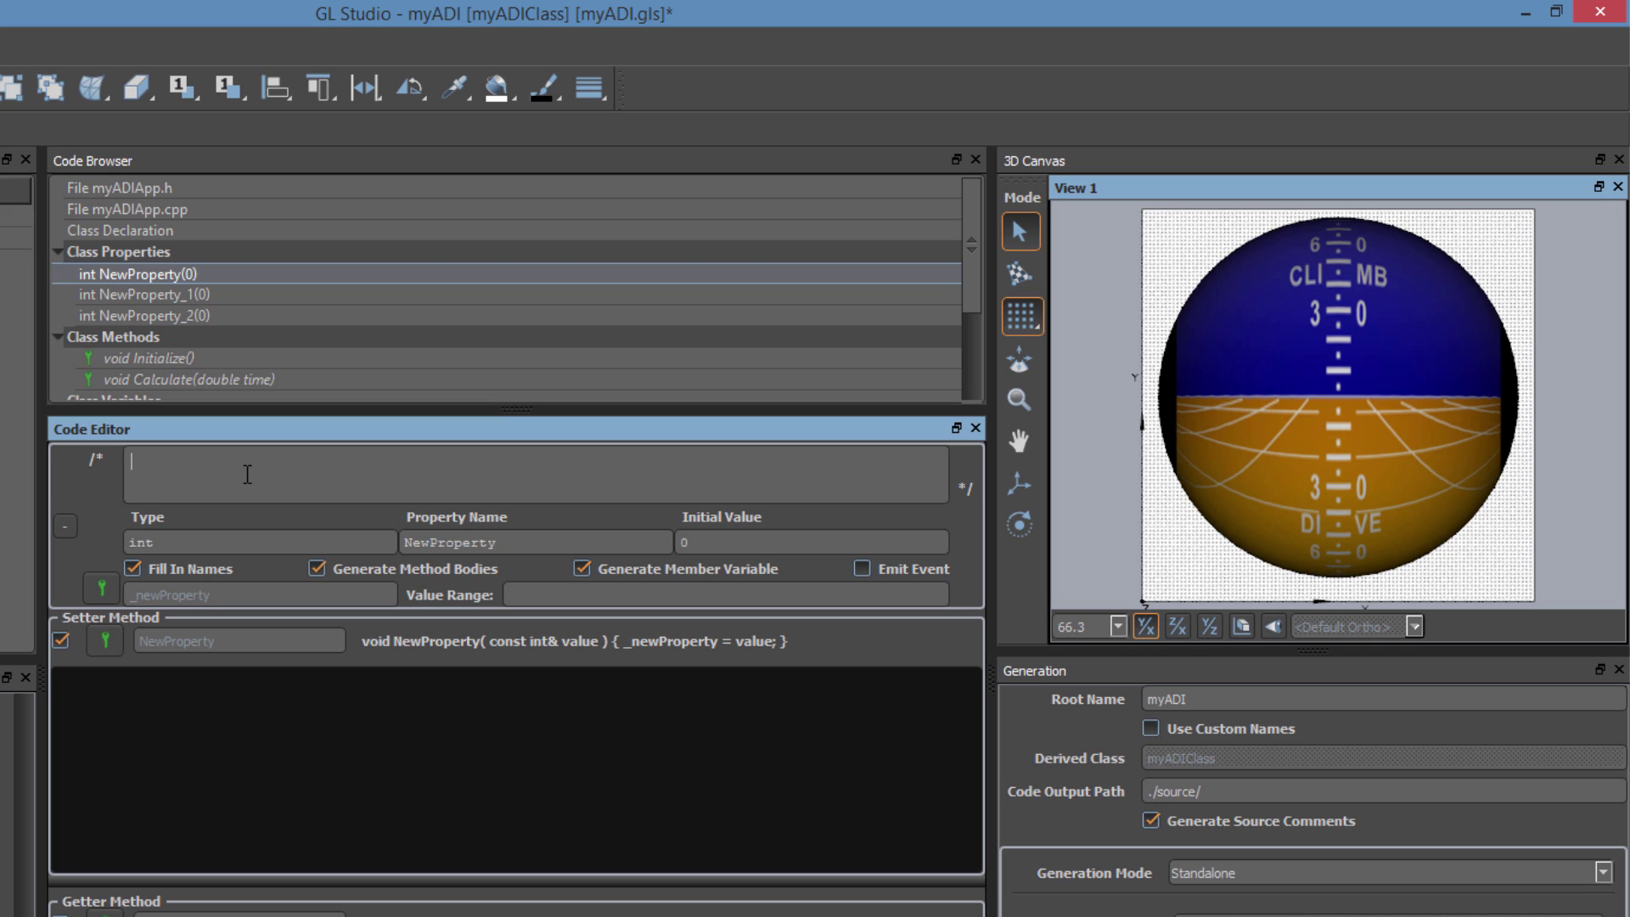
type("This is my Roll property for teh h ADI")
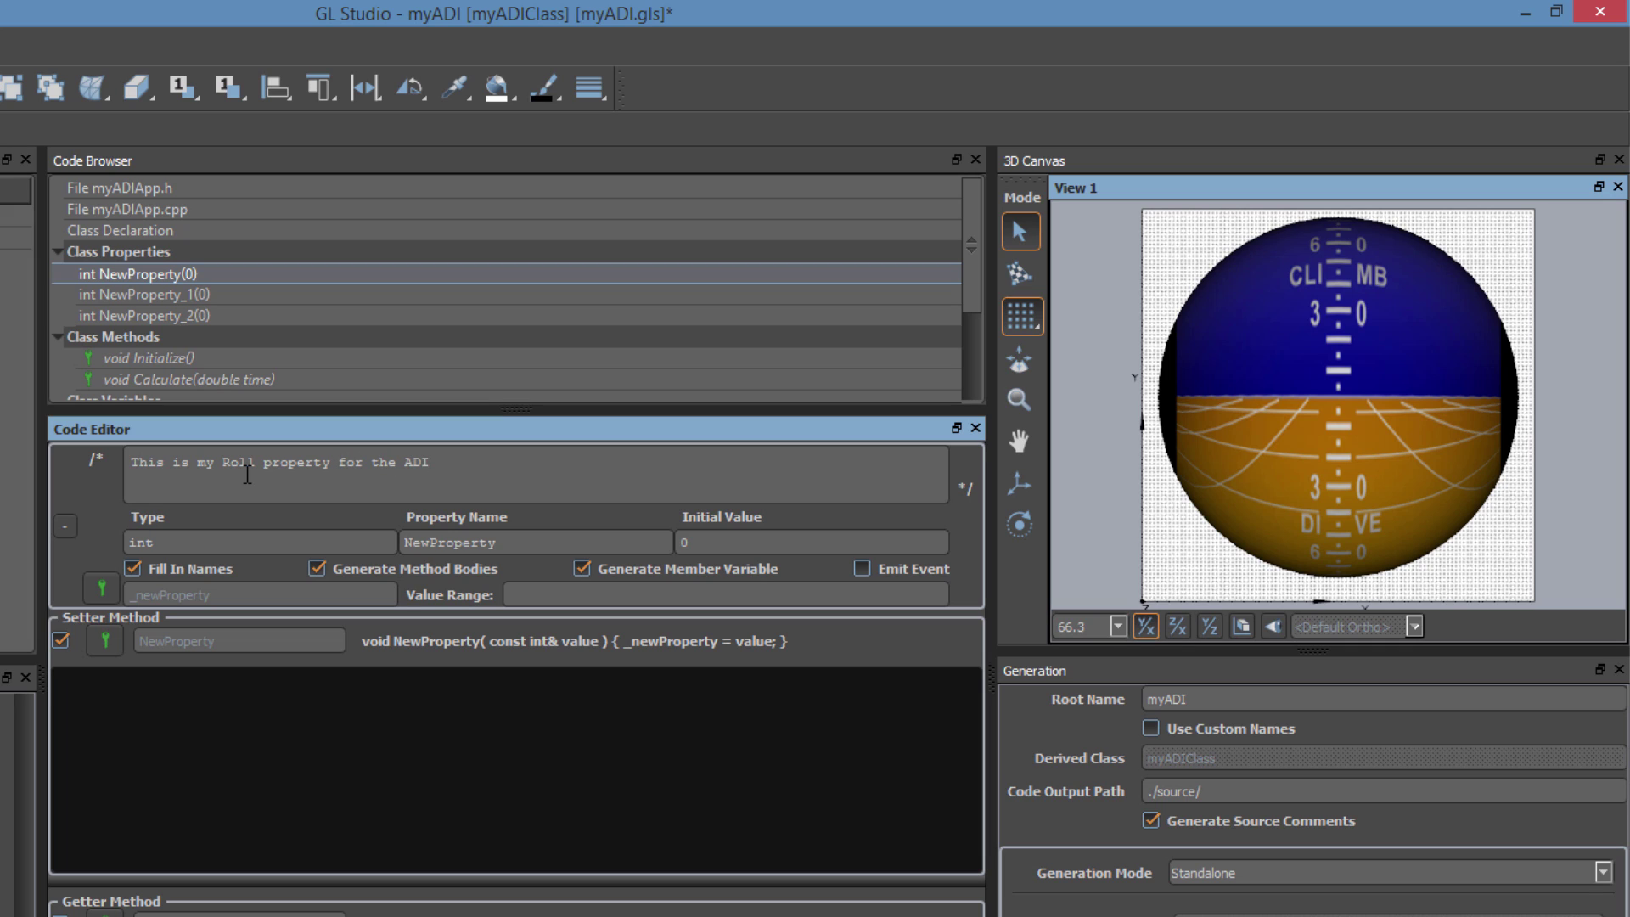
left_click(156, 543)
key("BackSpace")
key("BackSpace")
key("BackSpace")
type("float")
key("Tab")
type("Roll")
key("Tab")
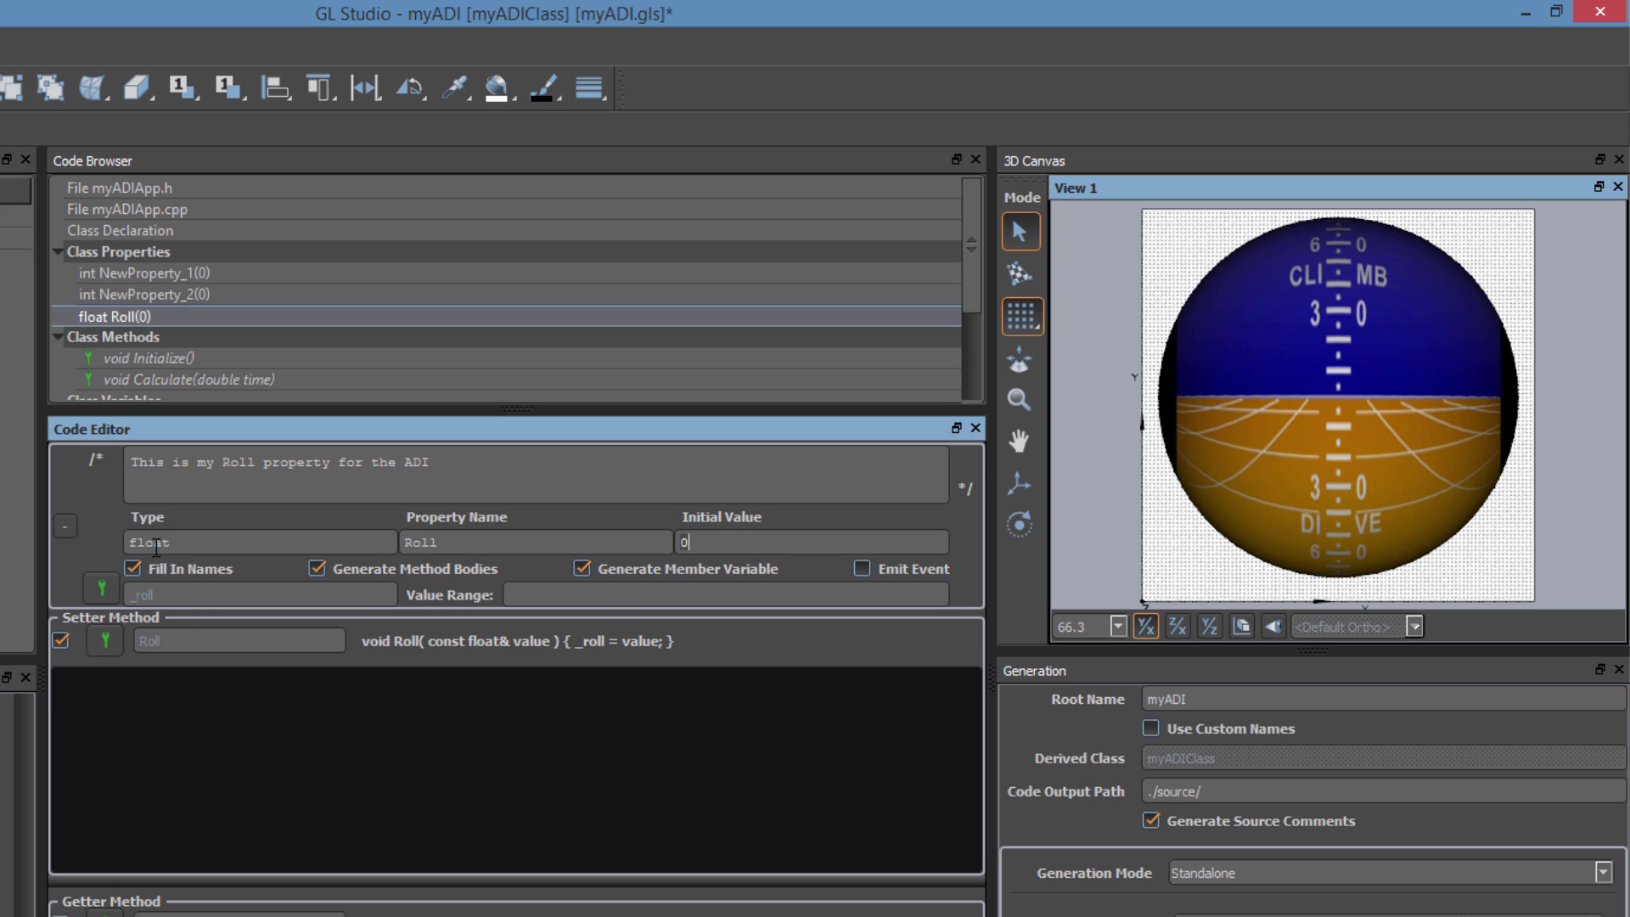
type("0.0f")
Make NewProperty_1 a float named Pitch, initial value 0.0f, commented 'This is my Pitch'
left_click(154, 274)
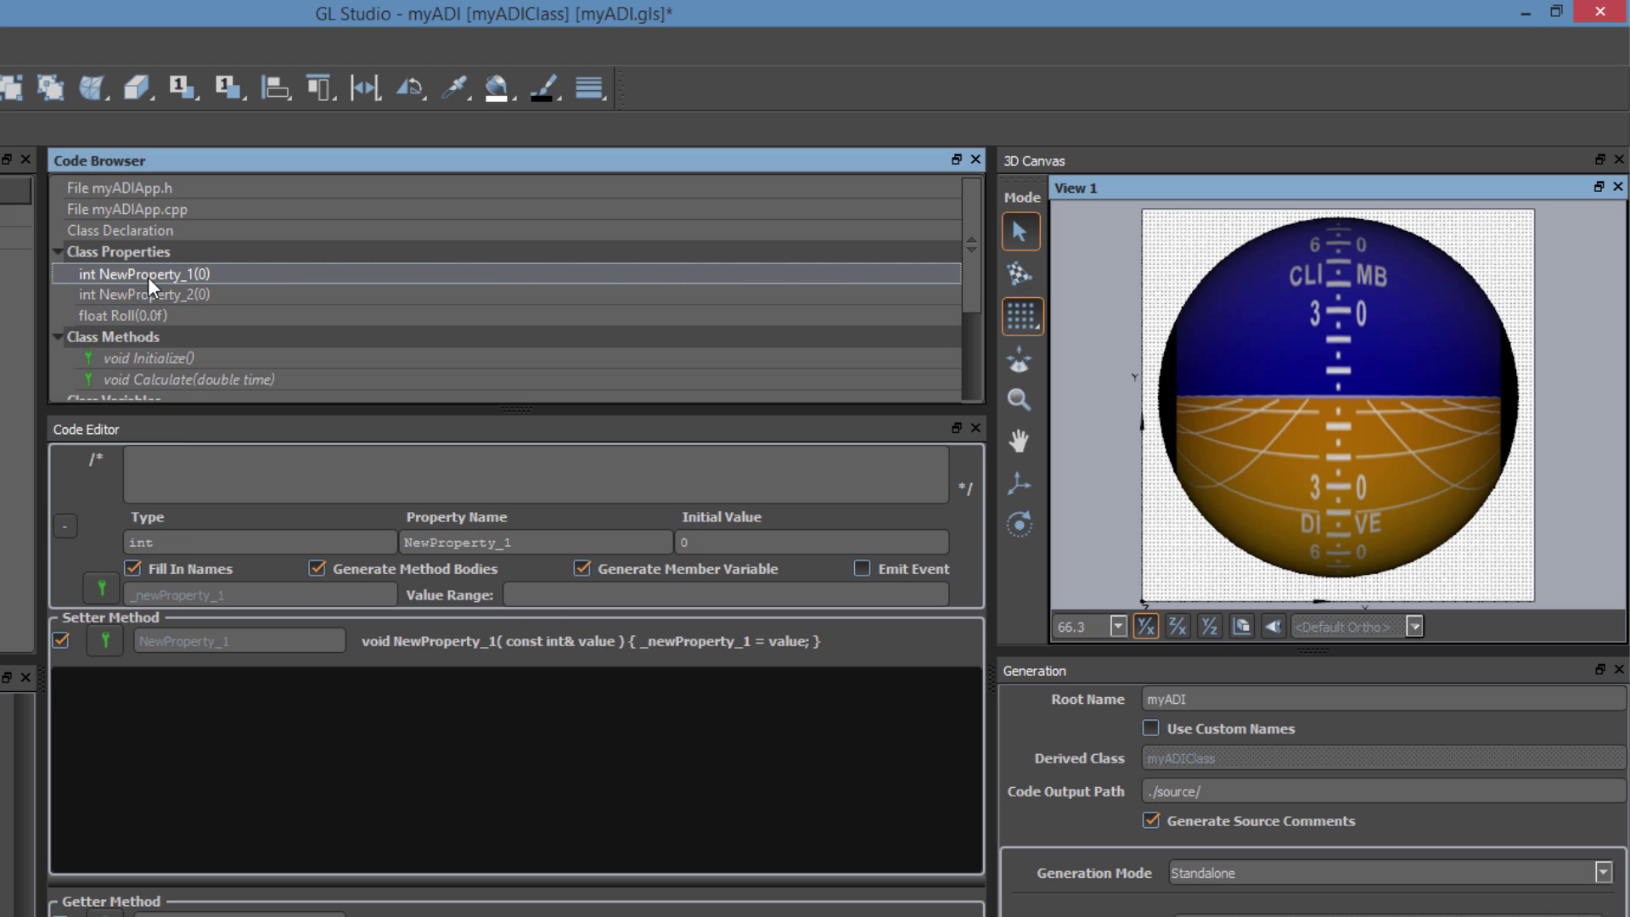
left_click(177, 473)
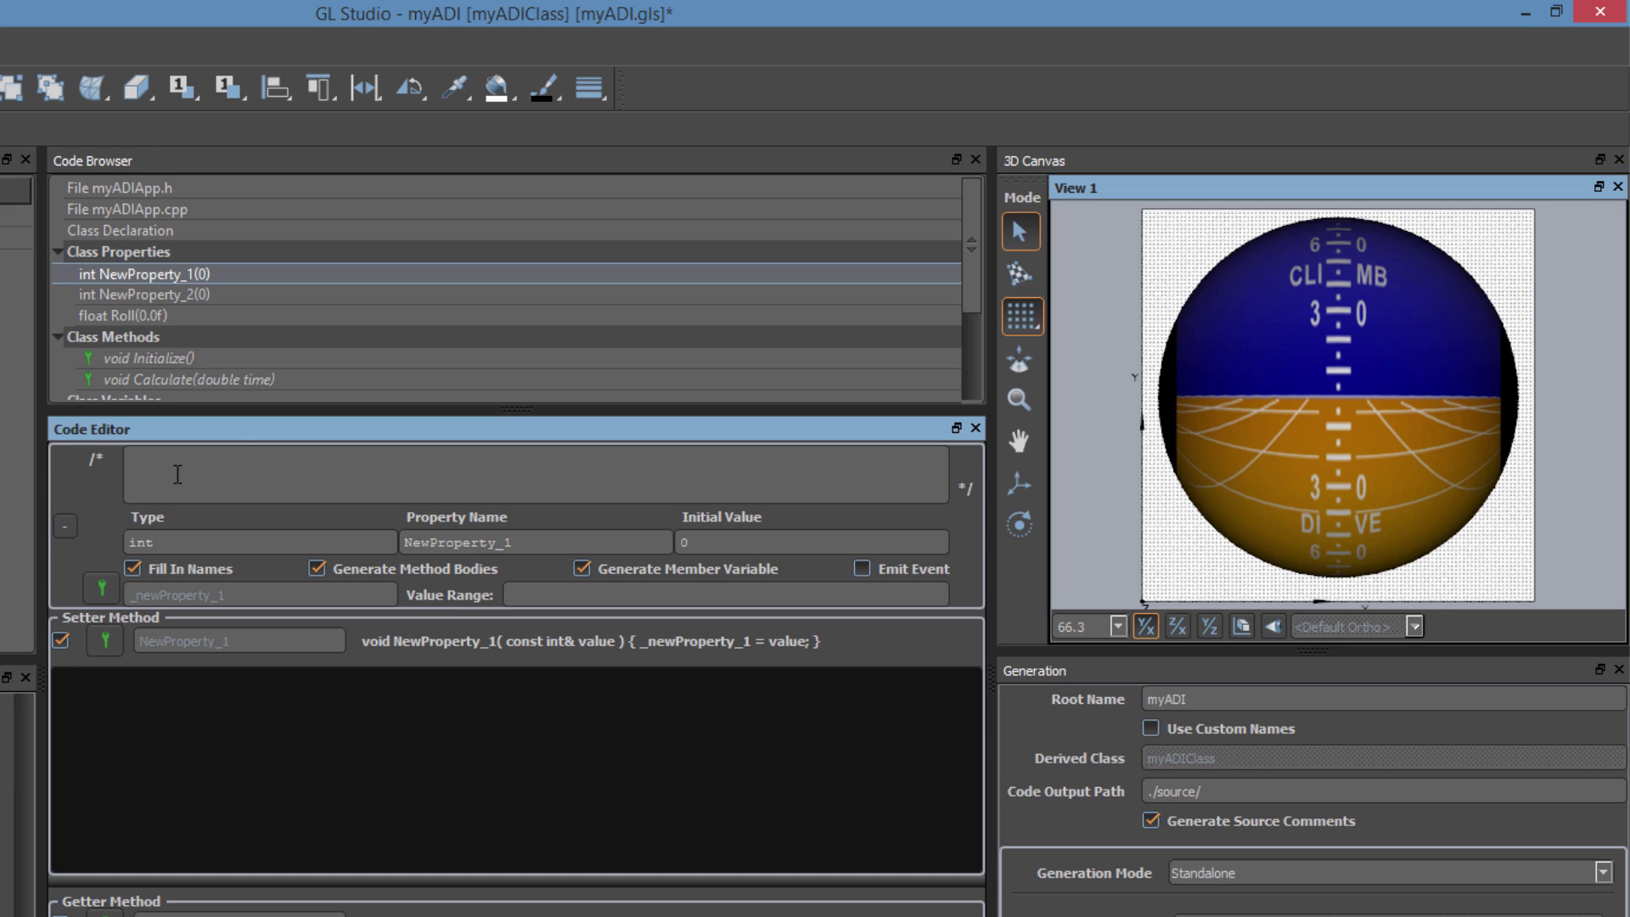
type("This is my Pitch")
left_click(176, 540)
type("float")
key("Tab")
type("Pitch")
key("Tab")
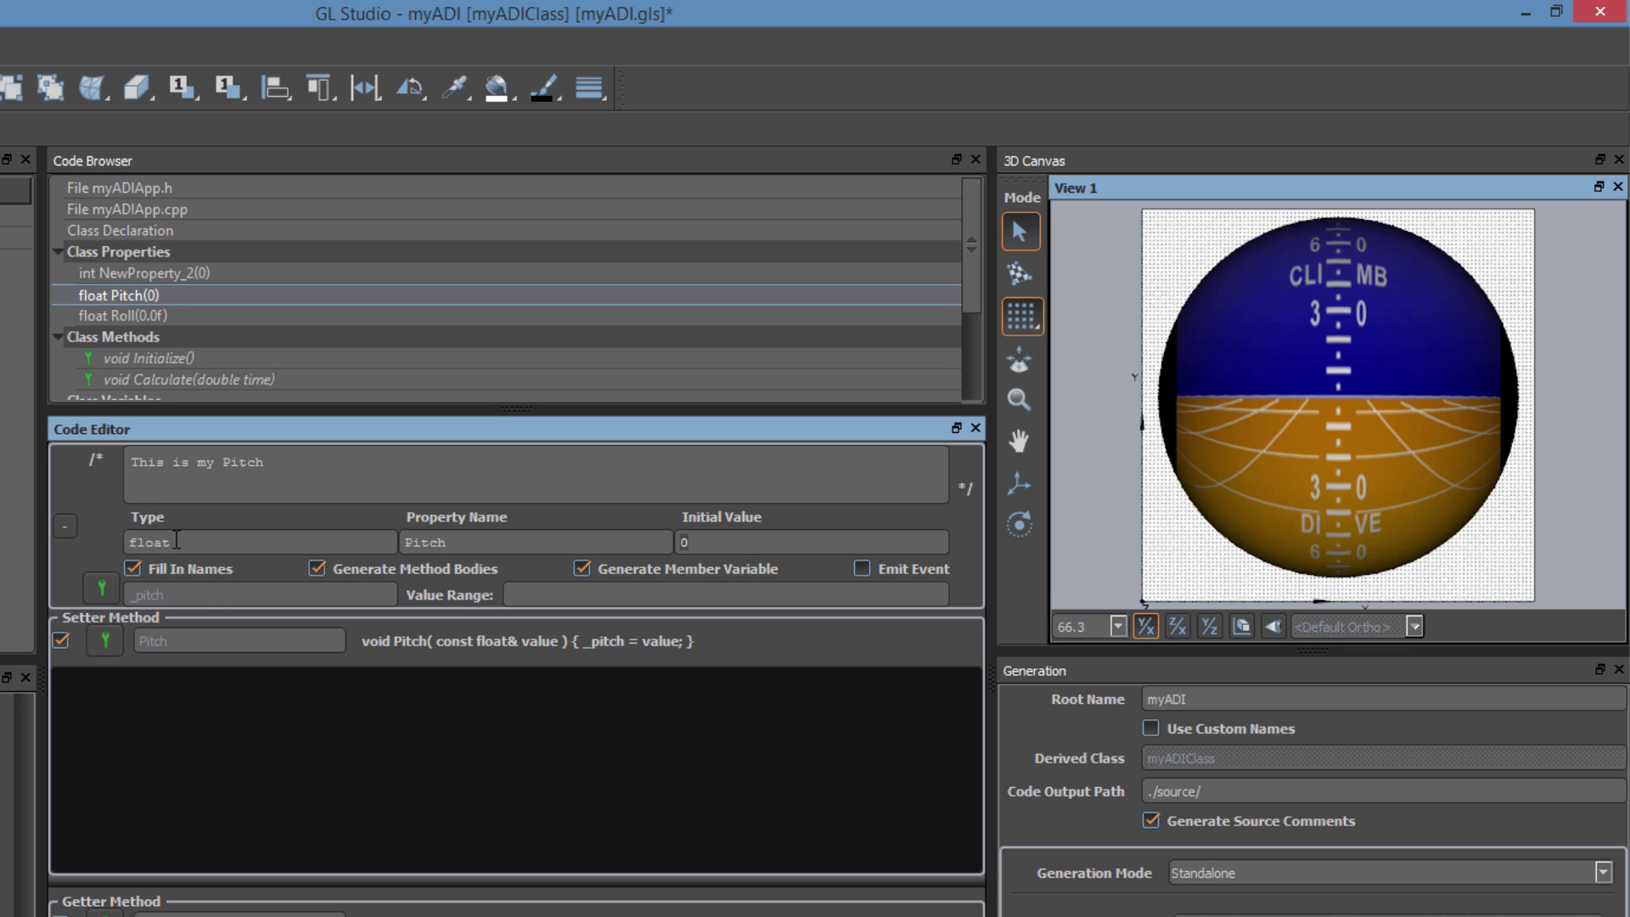
type("0.0f")
Write the Roll setter: _roll = value and adiSphere->DynamicRotate(value, Z_AXIS)
left_click(114, 317)
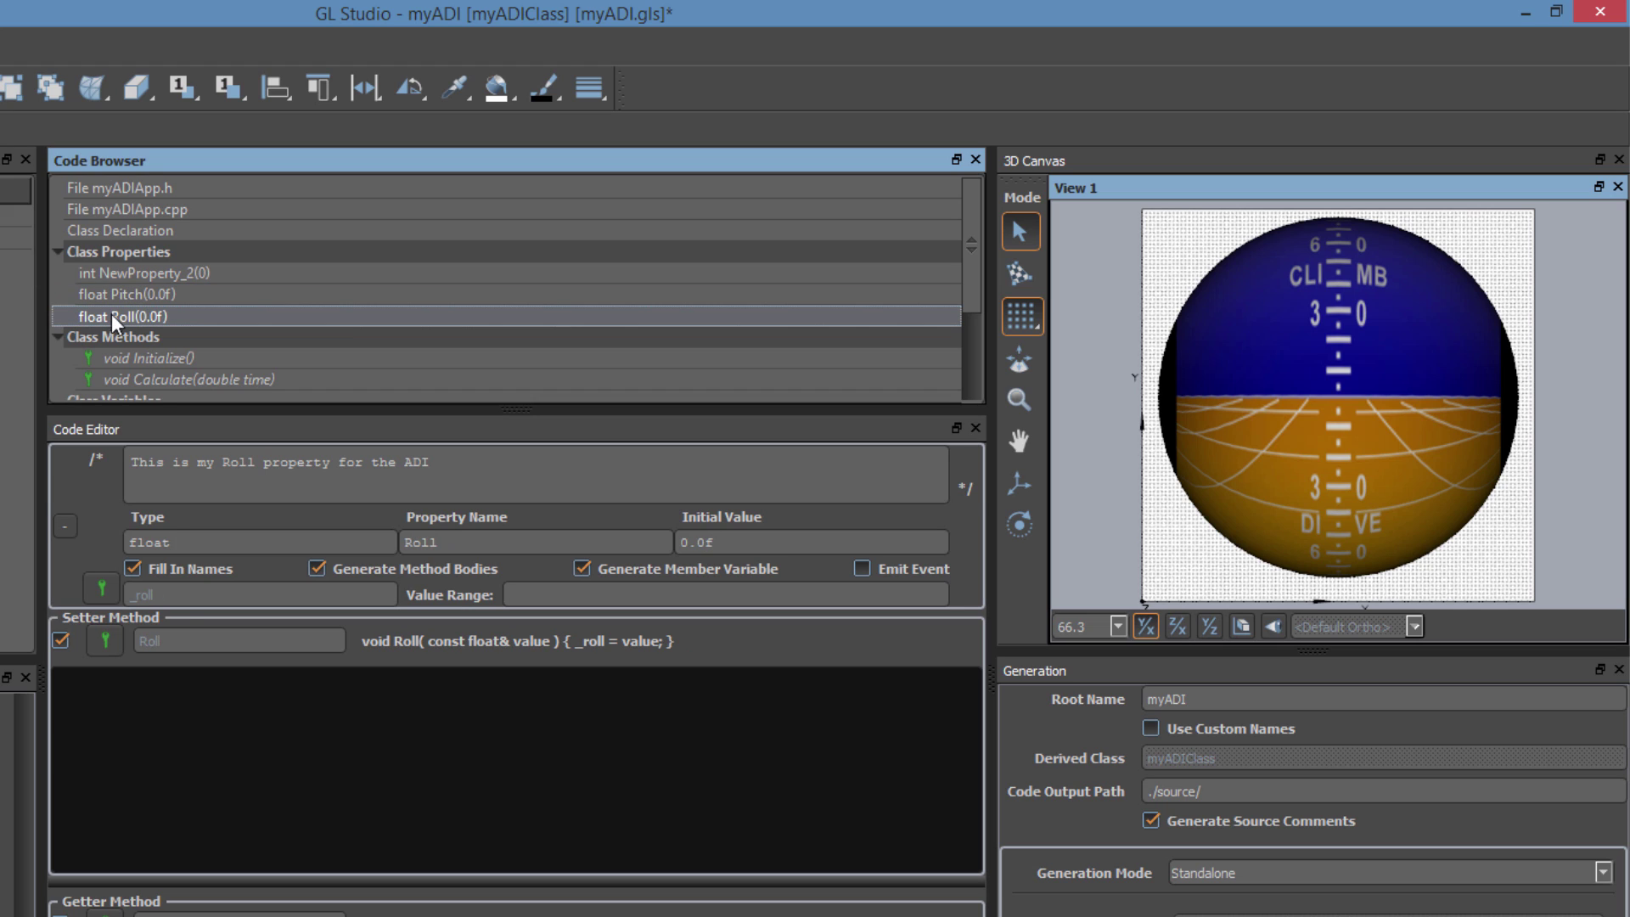
left_click(193, 725)
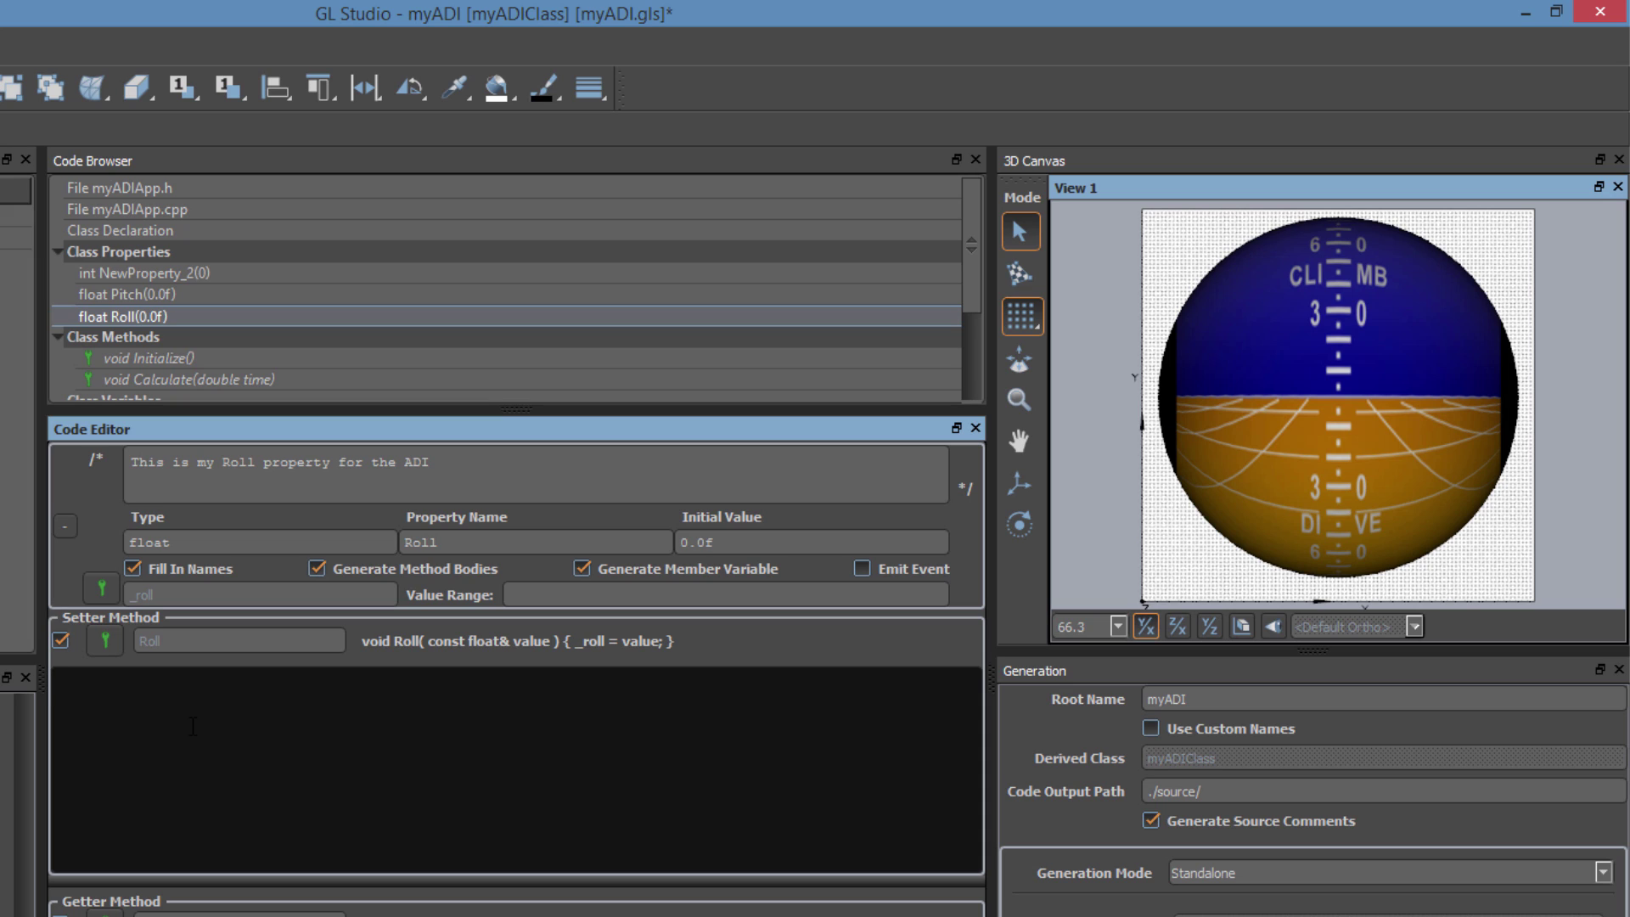
type("_roll = value;")
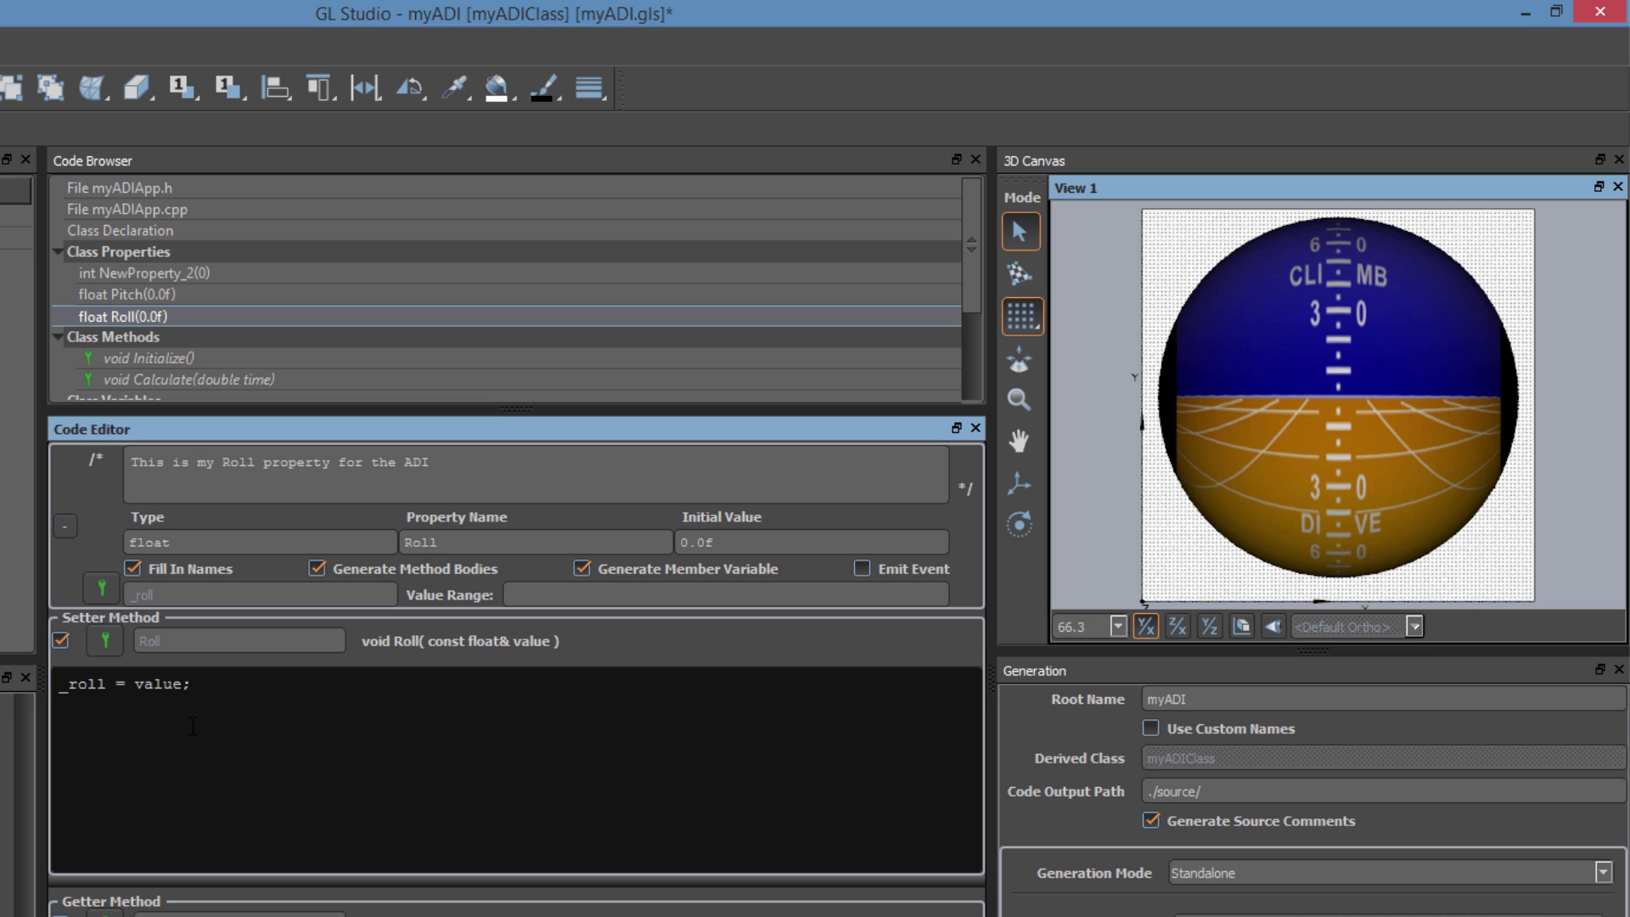
key("Return")
type("adiSphere->")
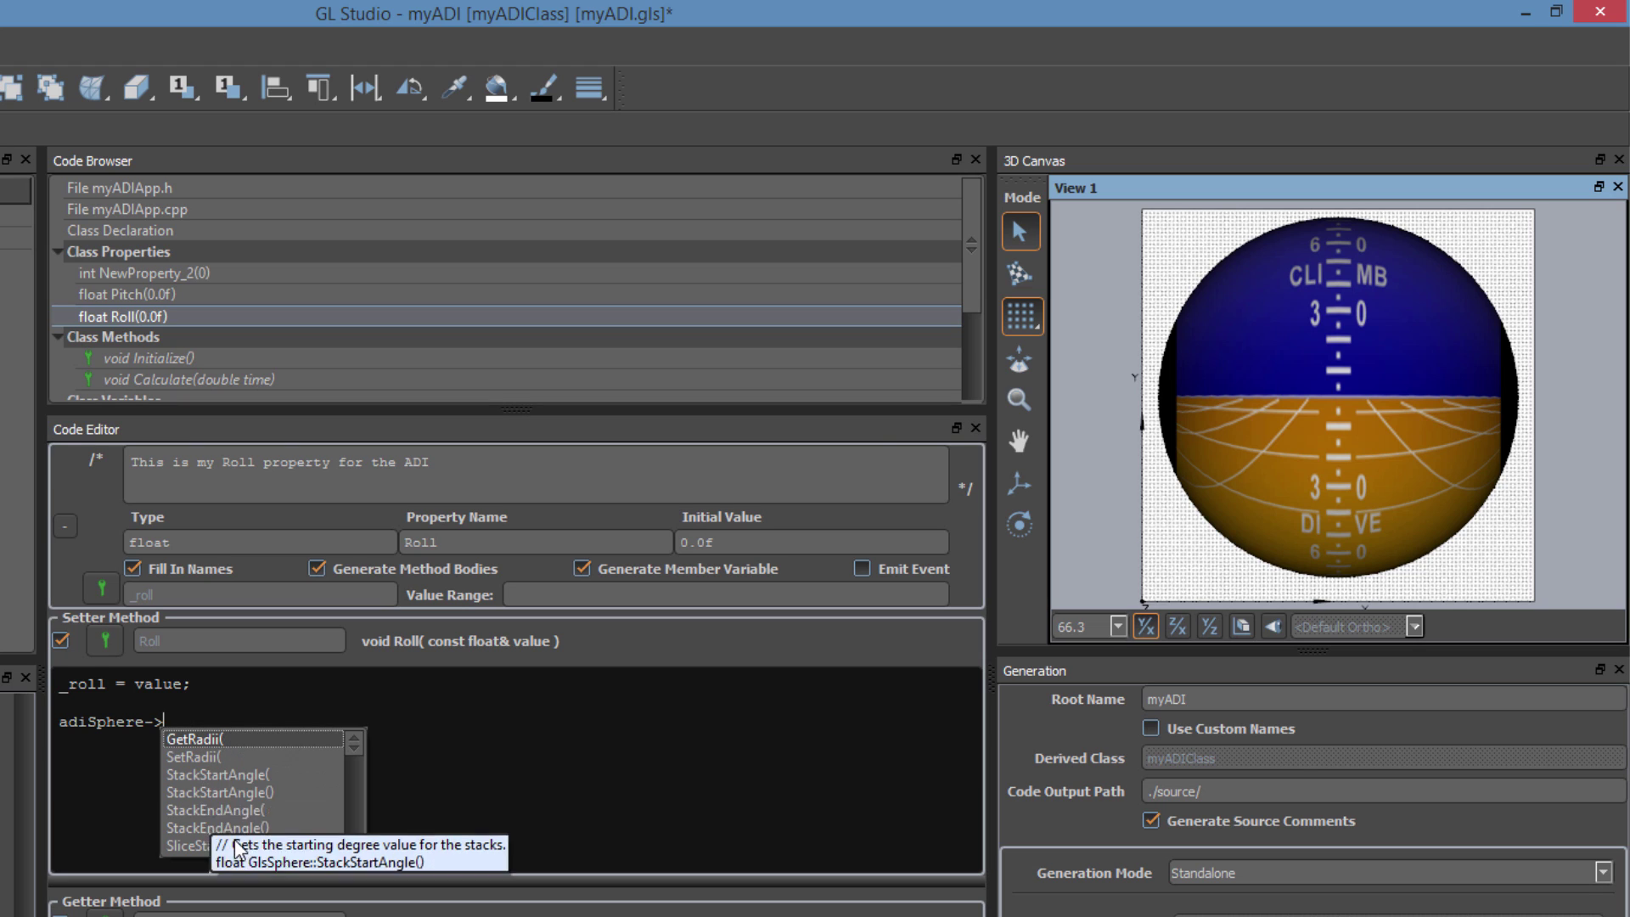
mouse_move(355, 736)
left_mouse_down()
mouse_move(360, 844)
mouse_move(368, 735)
left_mouse_up()
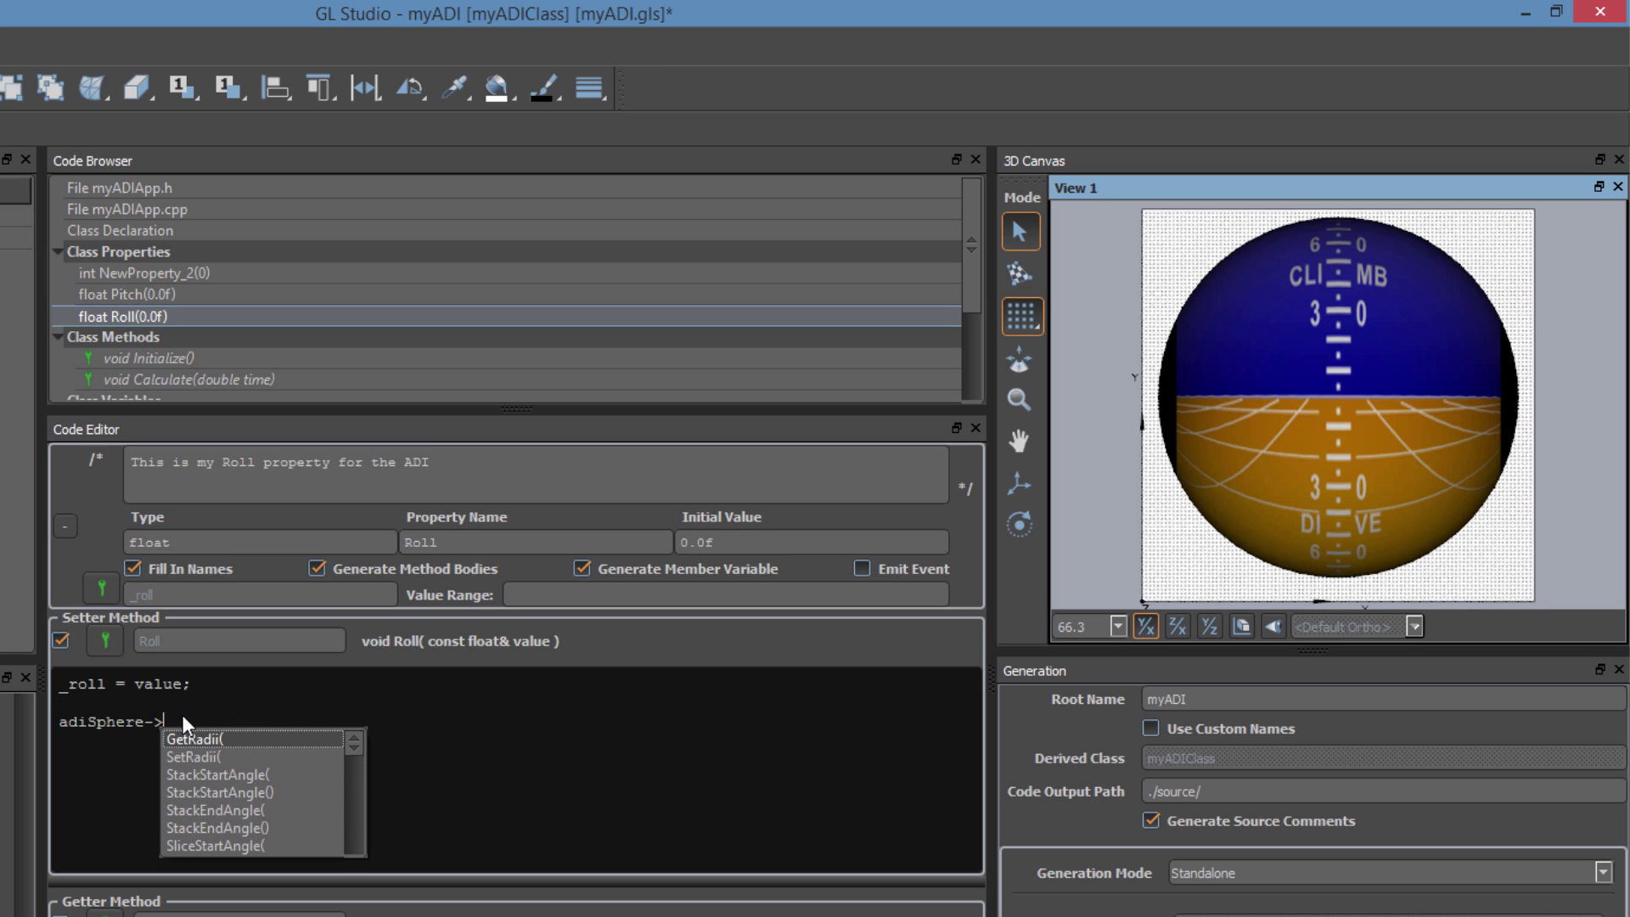
type("Dyn")
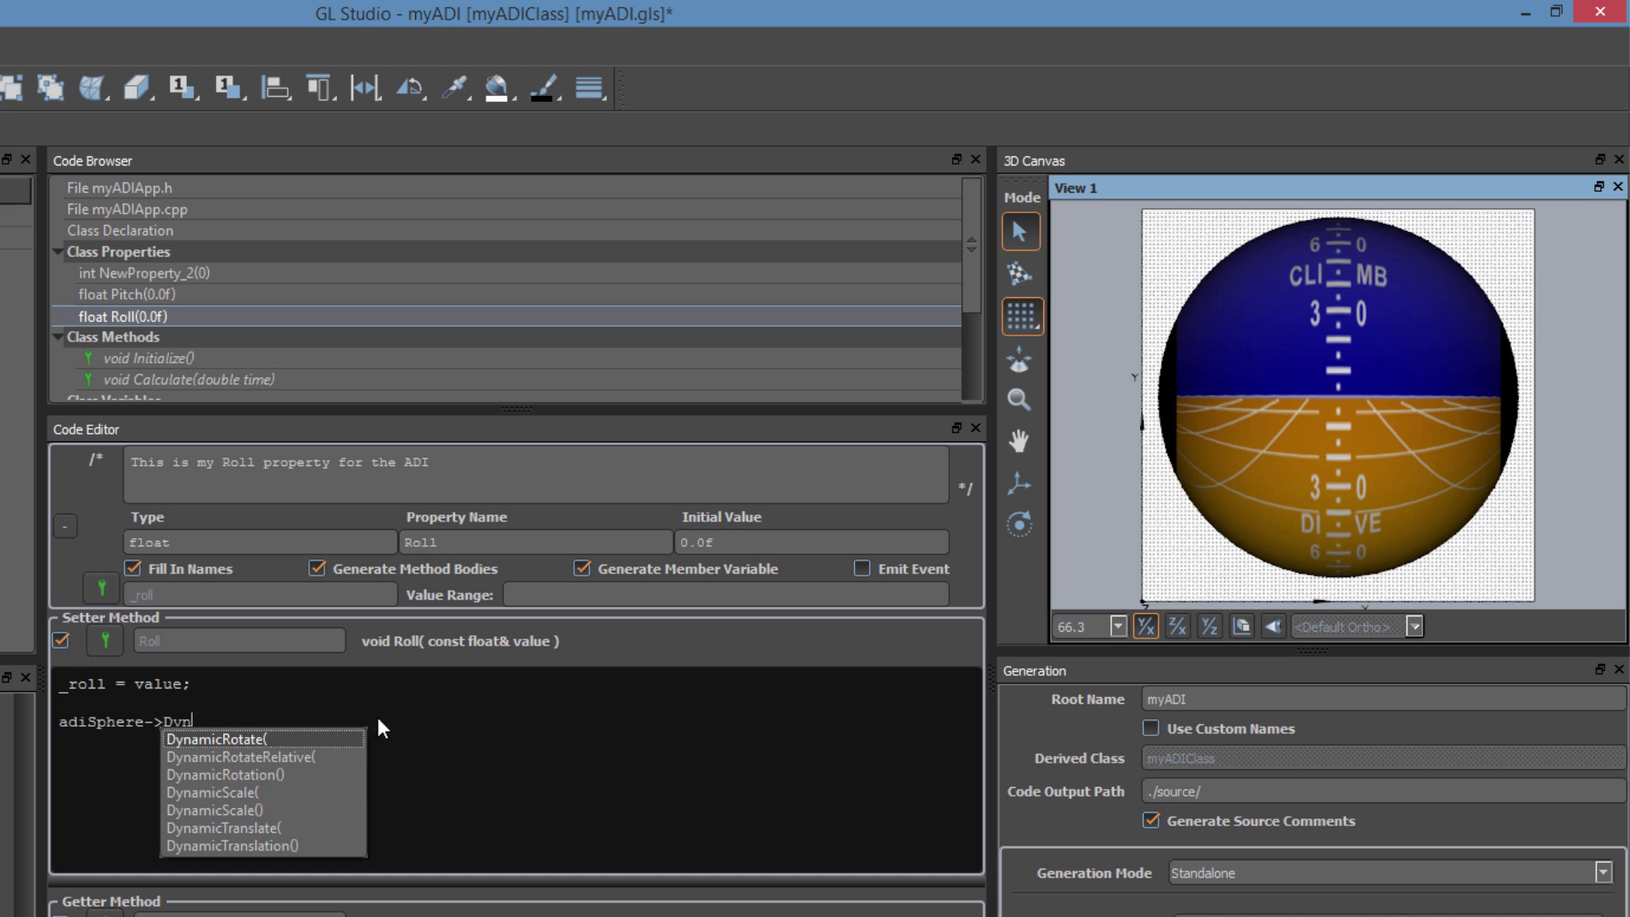
mouse_move(356, 735)
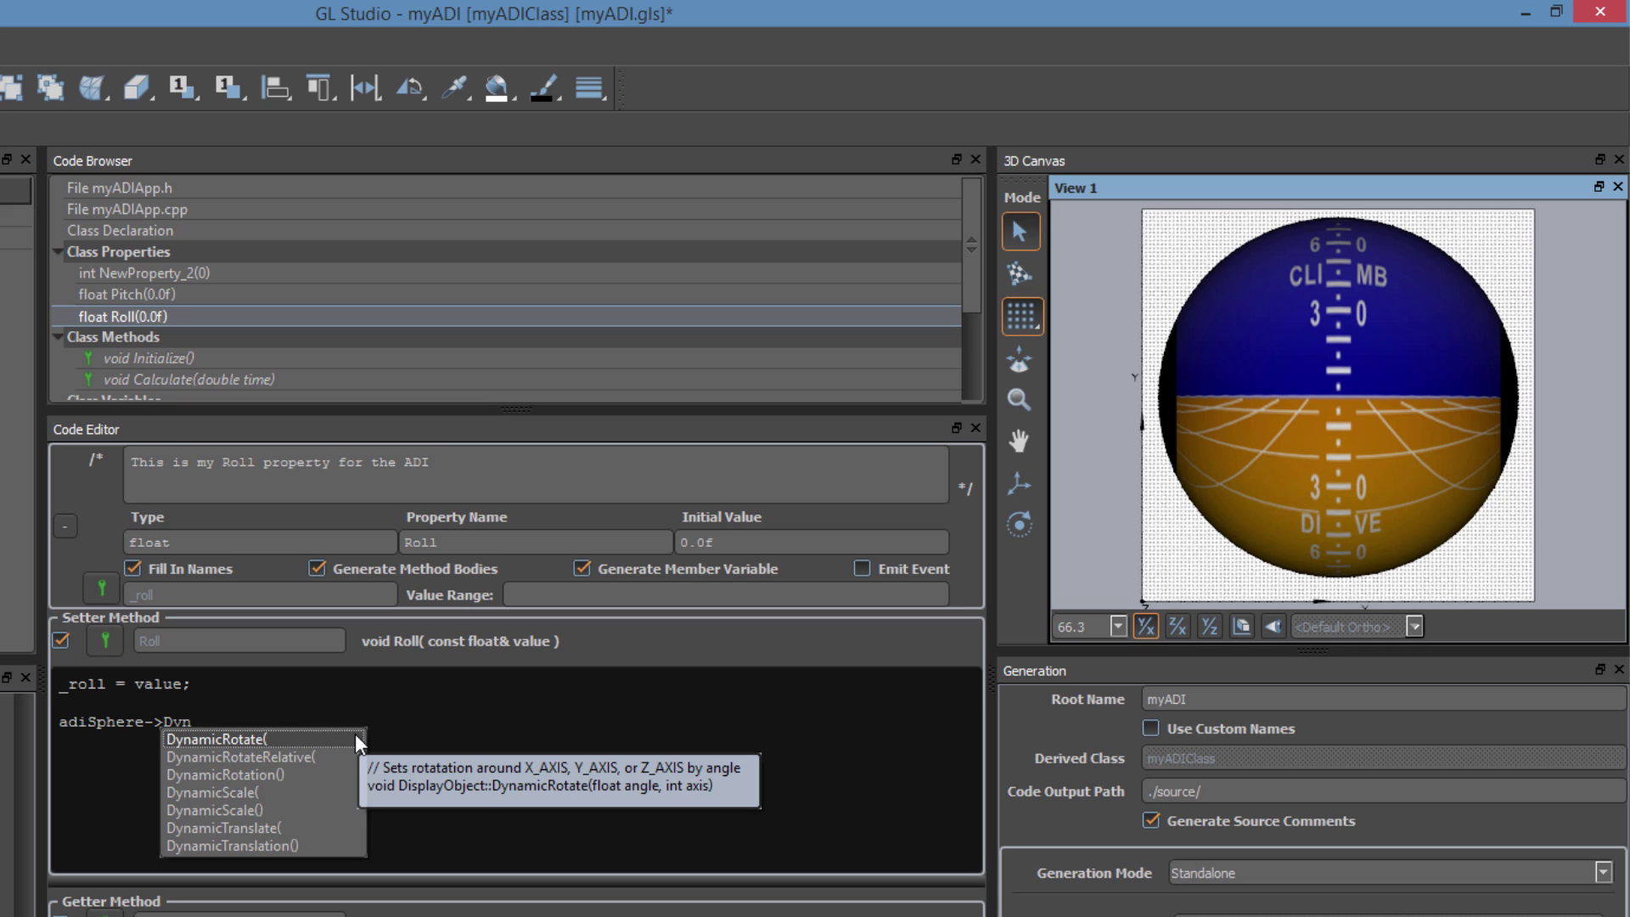
double_click(354, 735)
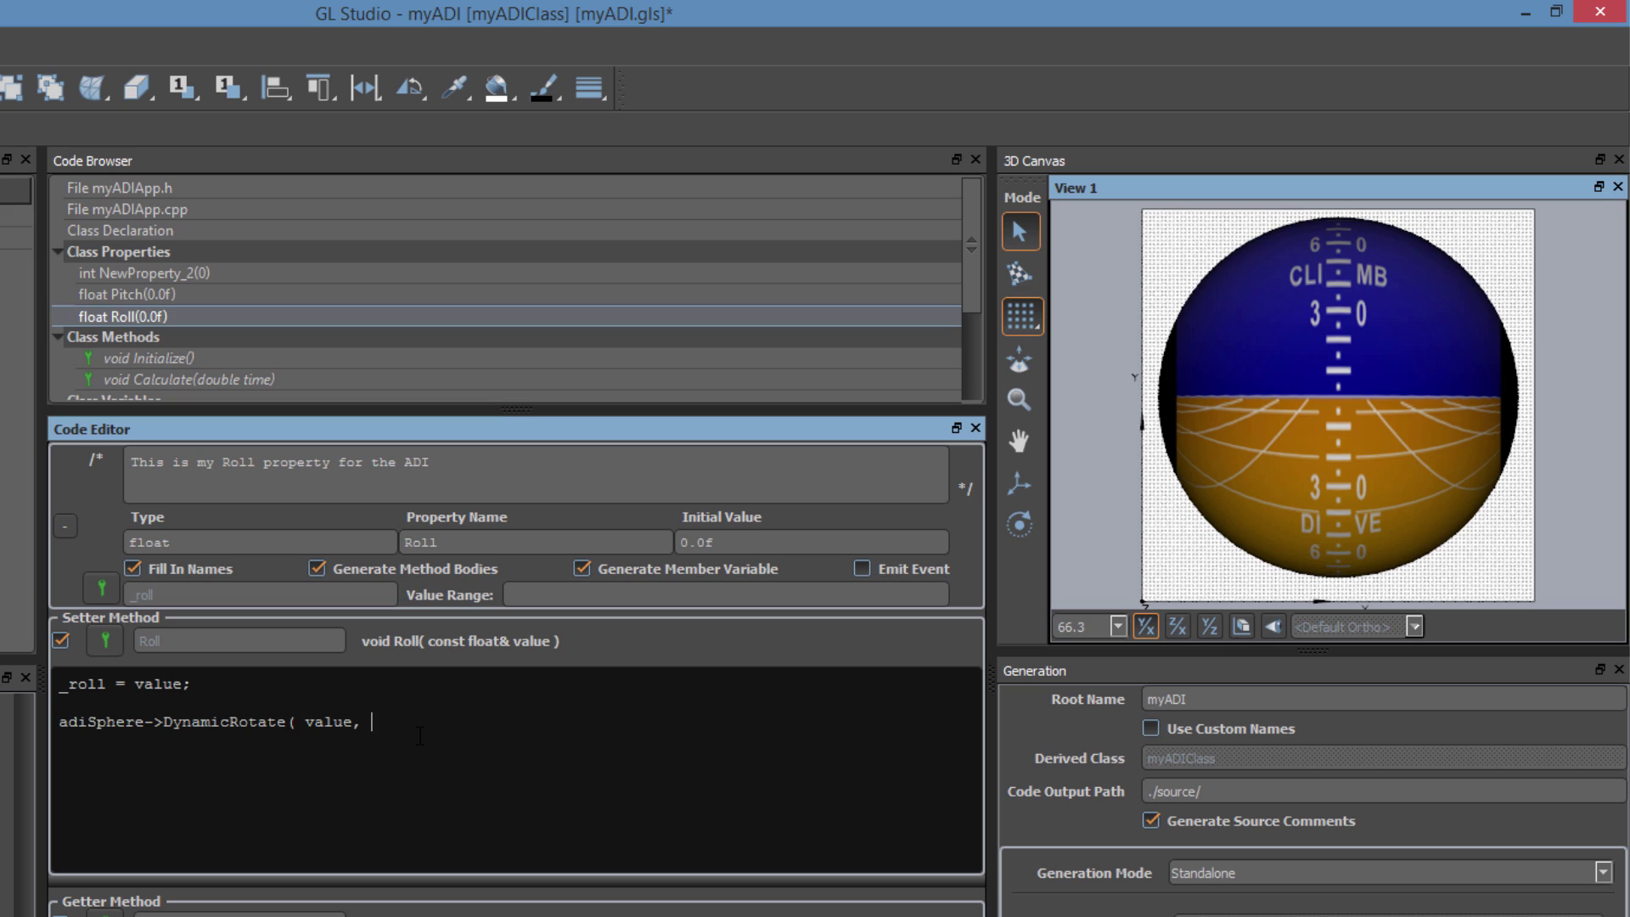
type("Z_AXIS );")
Copy the setter code into Pitch's setter, changing it to _pitch and X_AXIS
left_click_drag(484, 724, 63, 684)
key("ctrl+c")
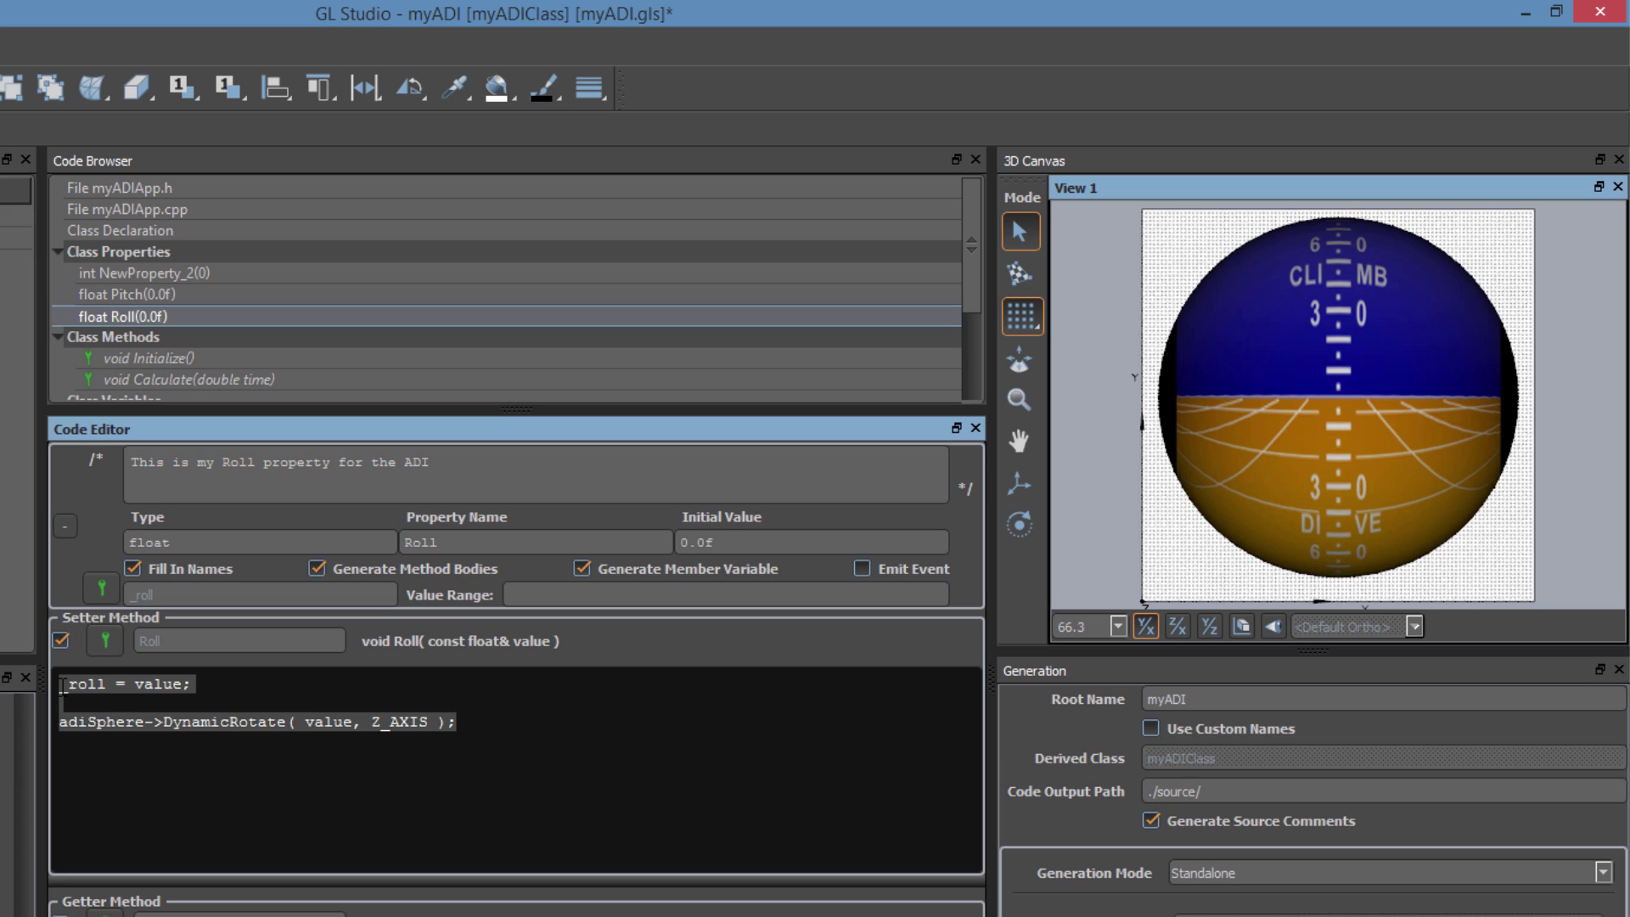
left_click(141, 295)
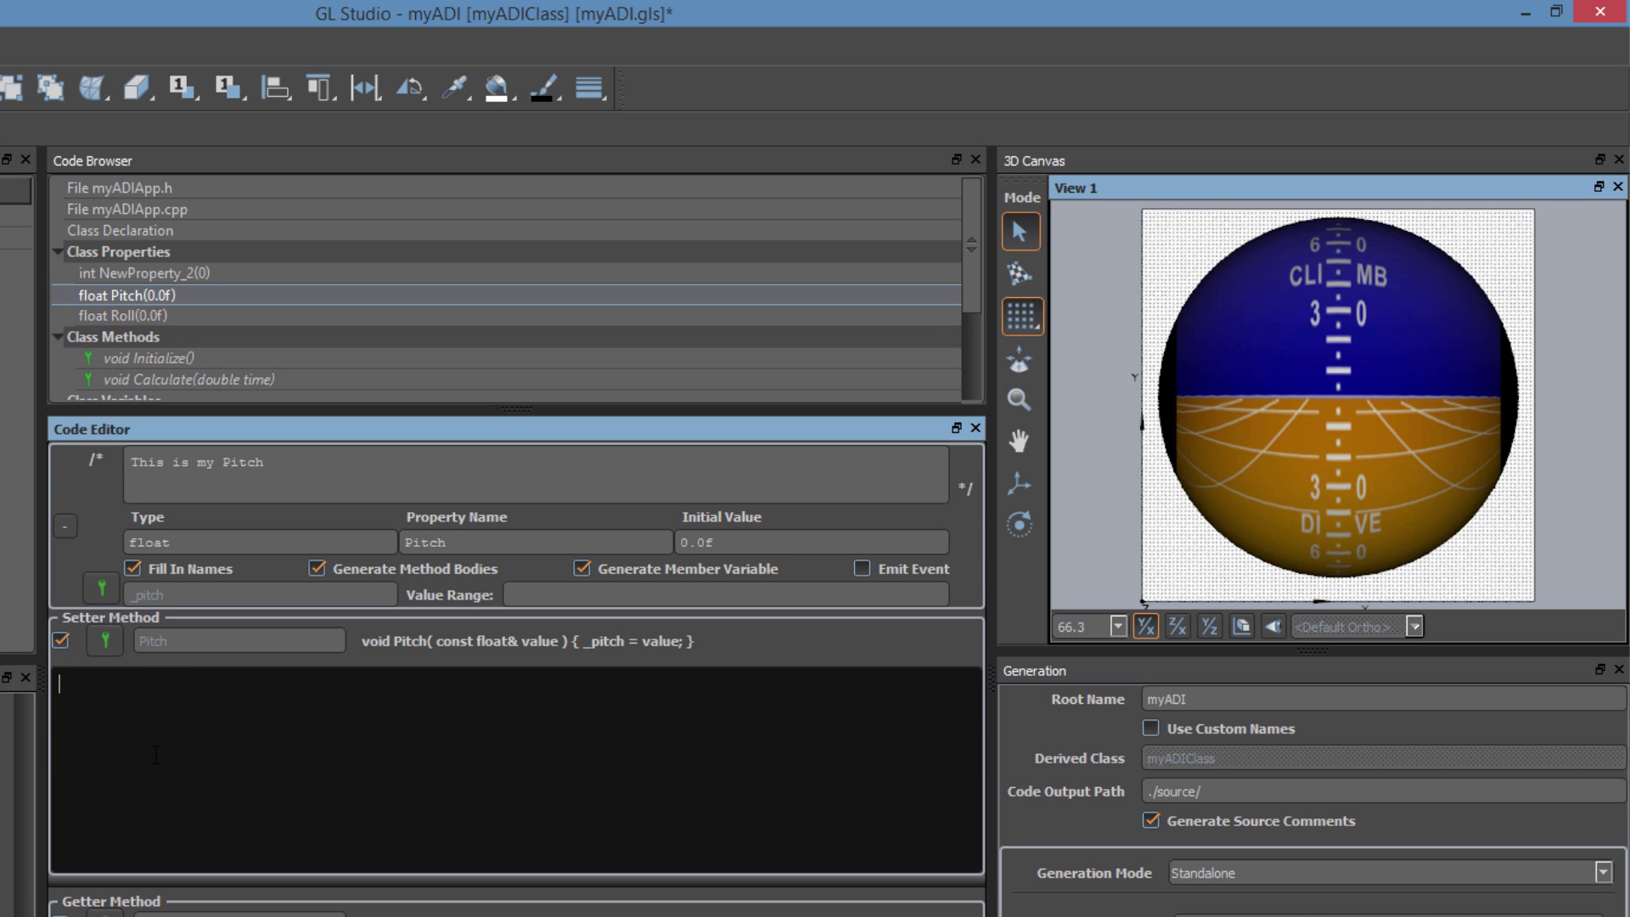
key("ctrl+v")
double_click(94, 690)
type("_pitch")
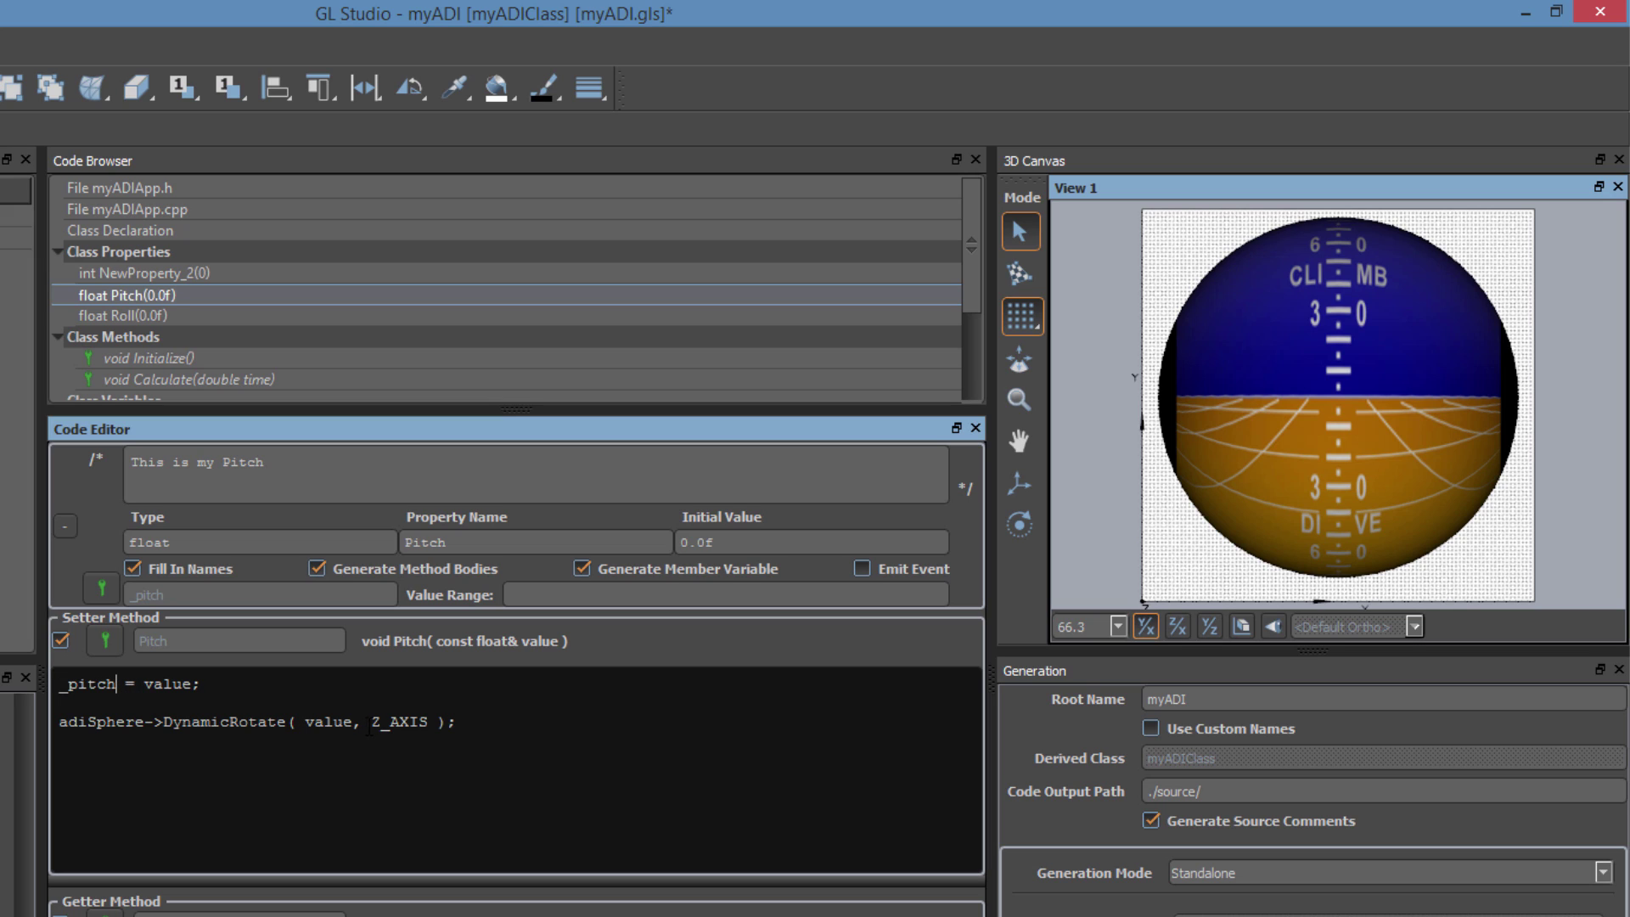
left_click_drag(371, 721, 382, 721)
type("X")
Make NewProperty_2 a bool named Testing, initial value true, commented about wiggling the ADI
left_click(163, 273)
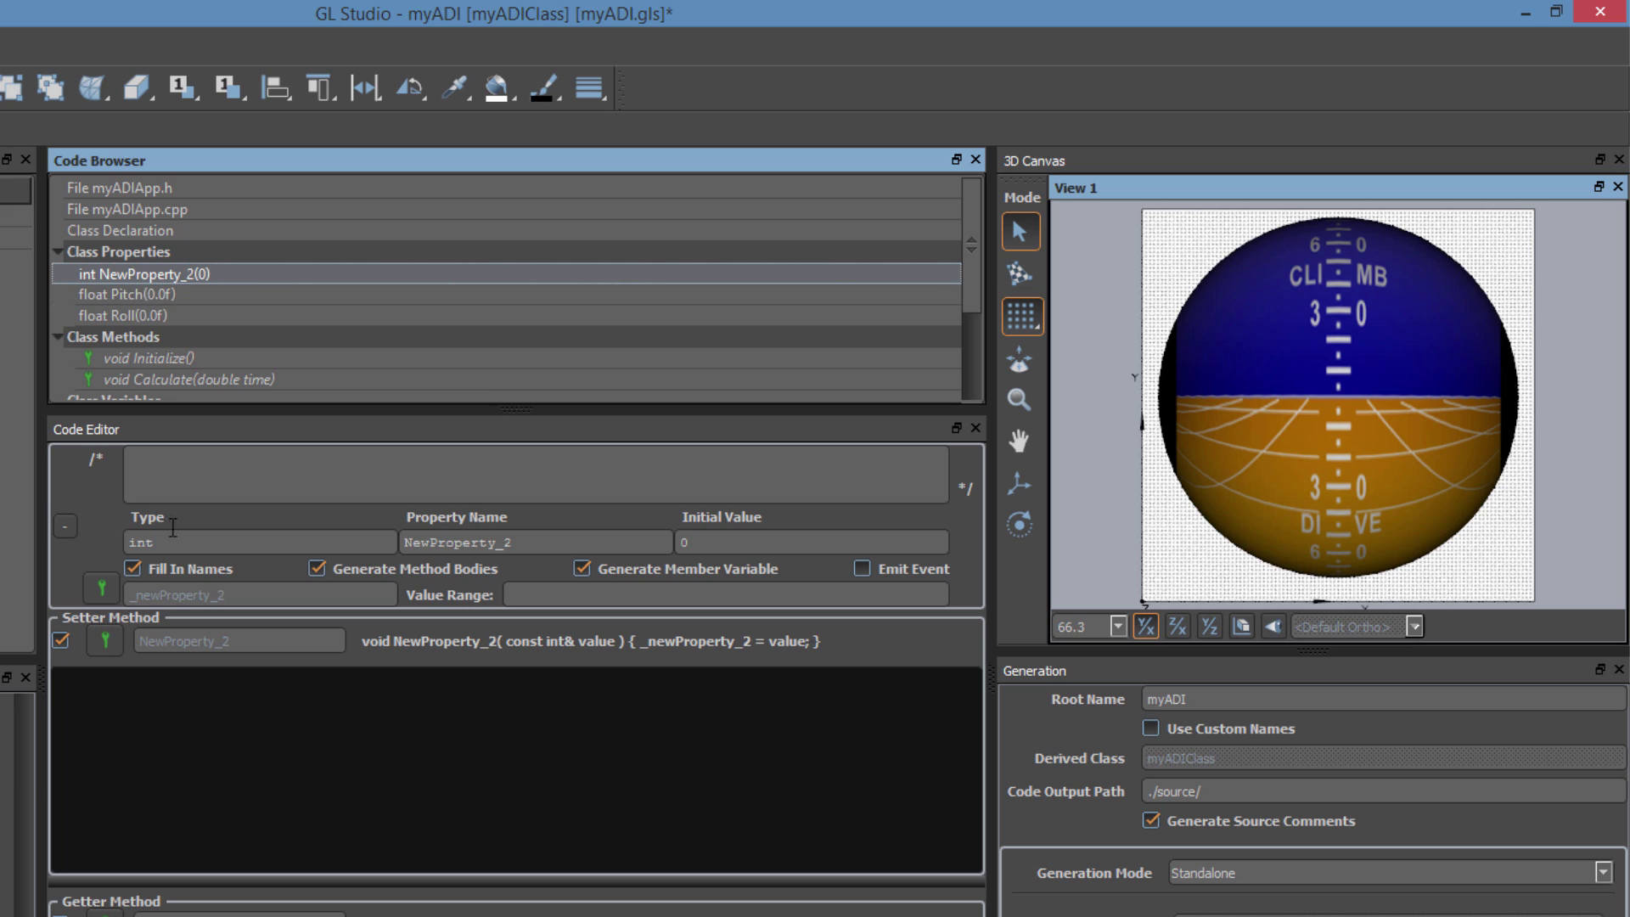
left_click(189, 469)
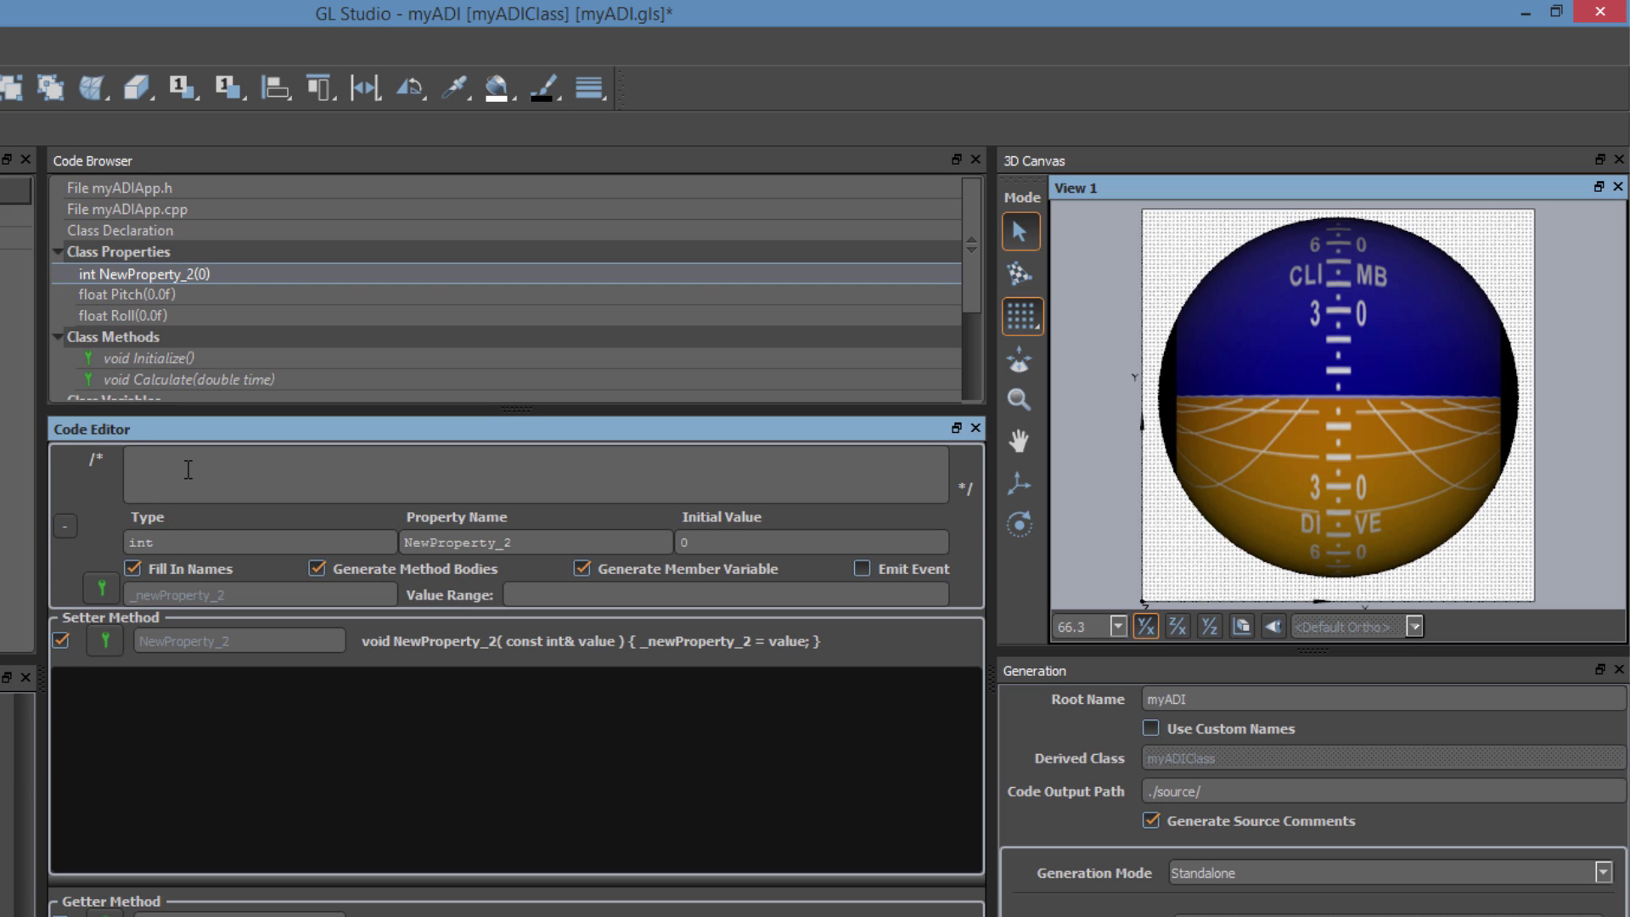
type("Testing values to wiggle the ADI when I'm not connecte")
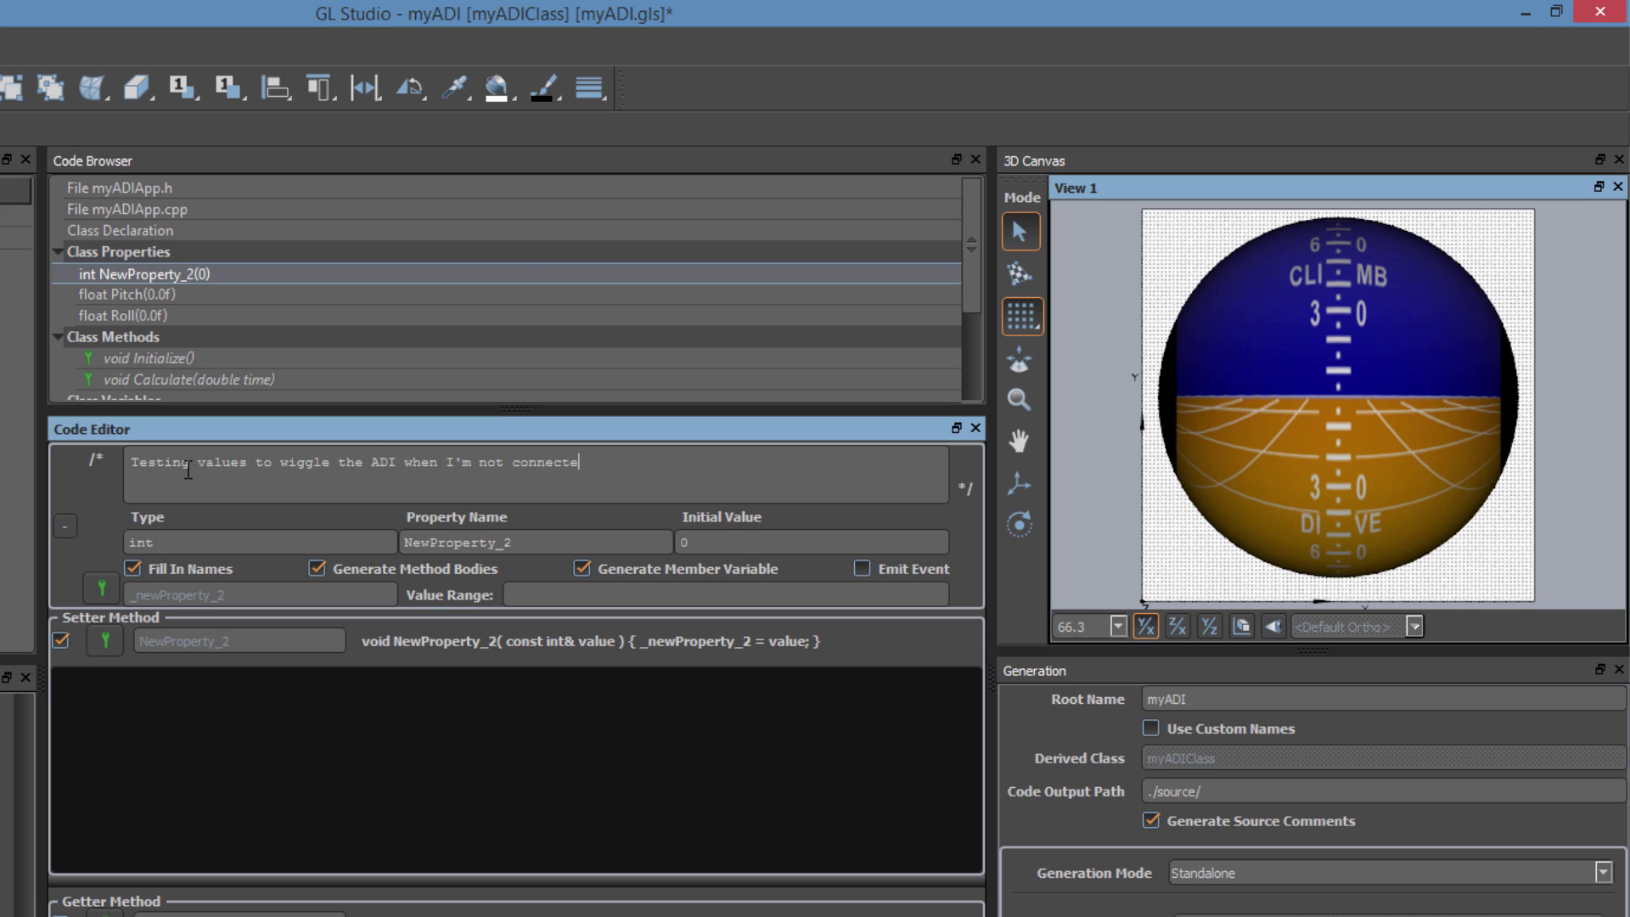
type("d to a data stream")
double_click(141, 542)
type("bool")
key("Tab")
type("Tes")
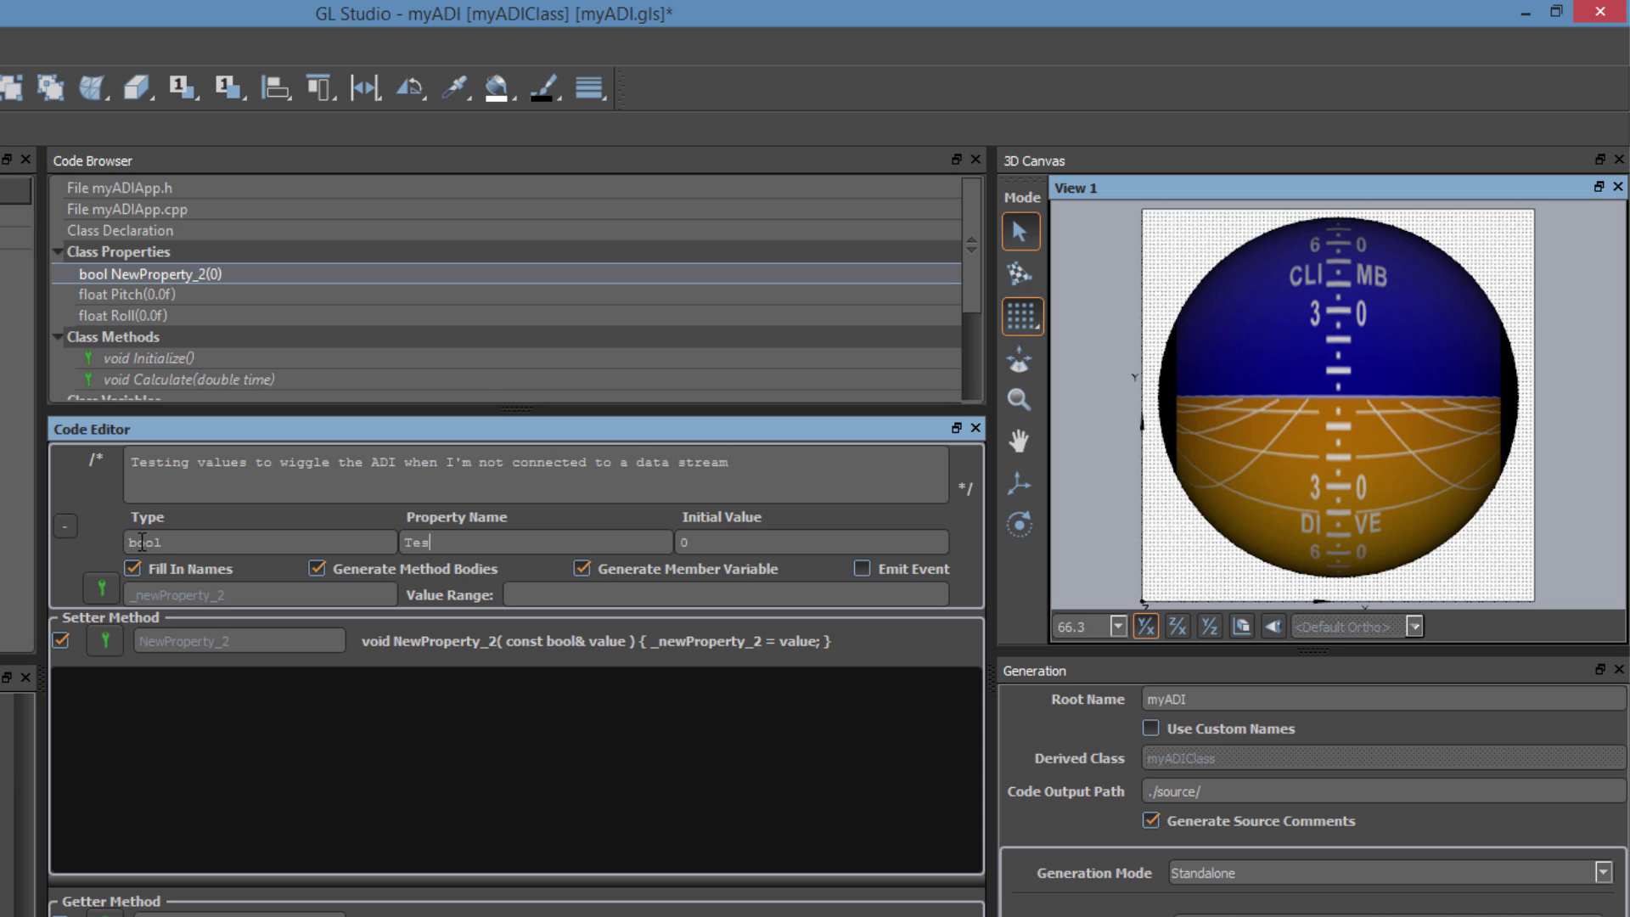
type("ting")
key("Tab")
type("true")
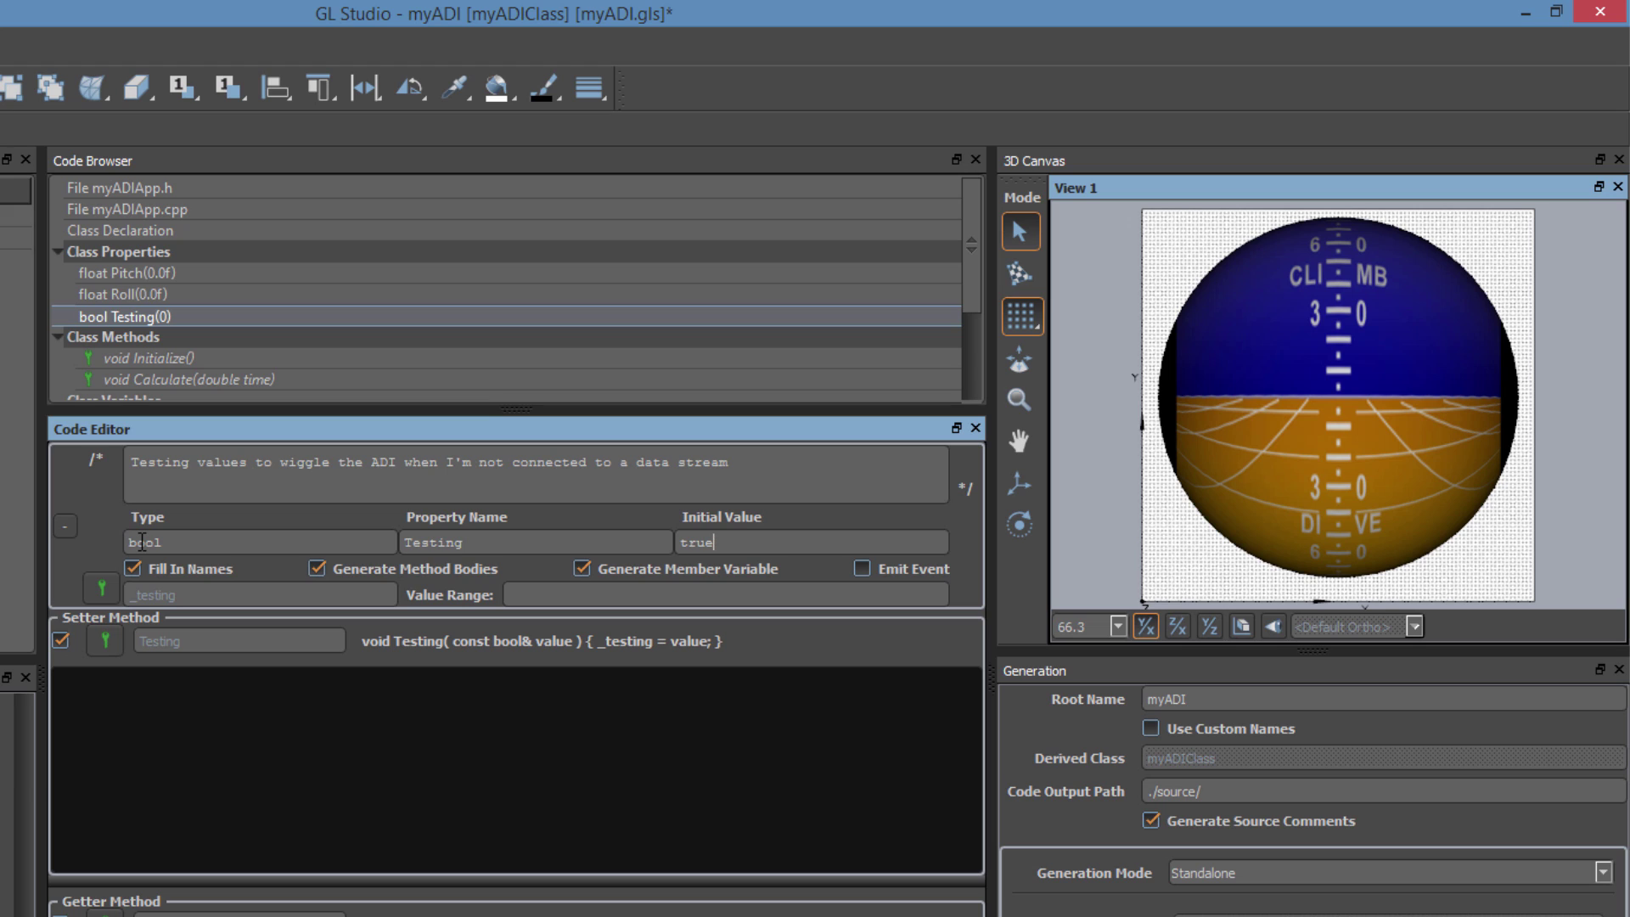
left_click(160, 694)
left_click(163, 360)
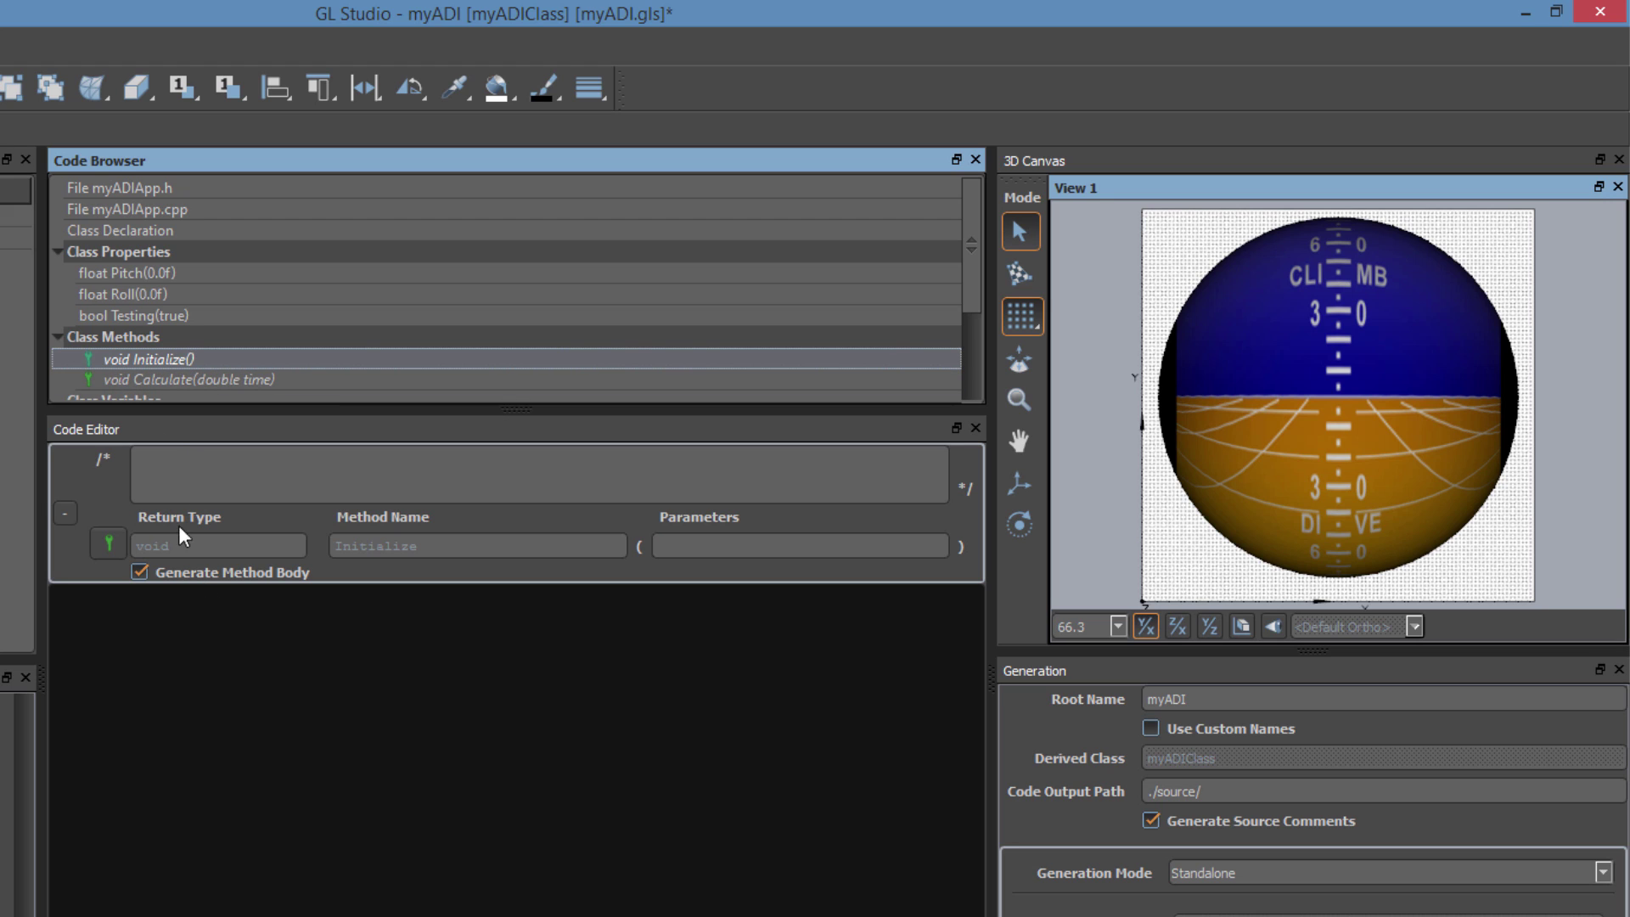
In Calculate, add an if (_testing) block calling Roll() and Pitch()
left_click(188, 378)
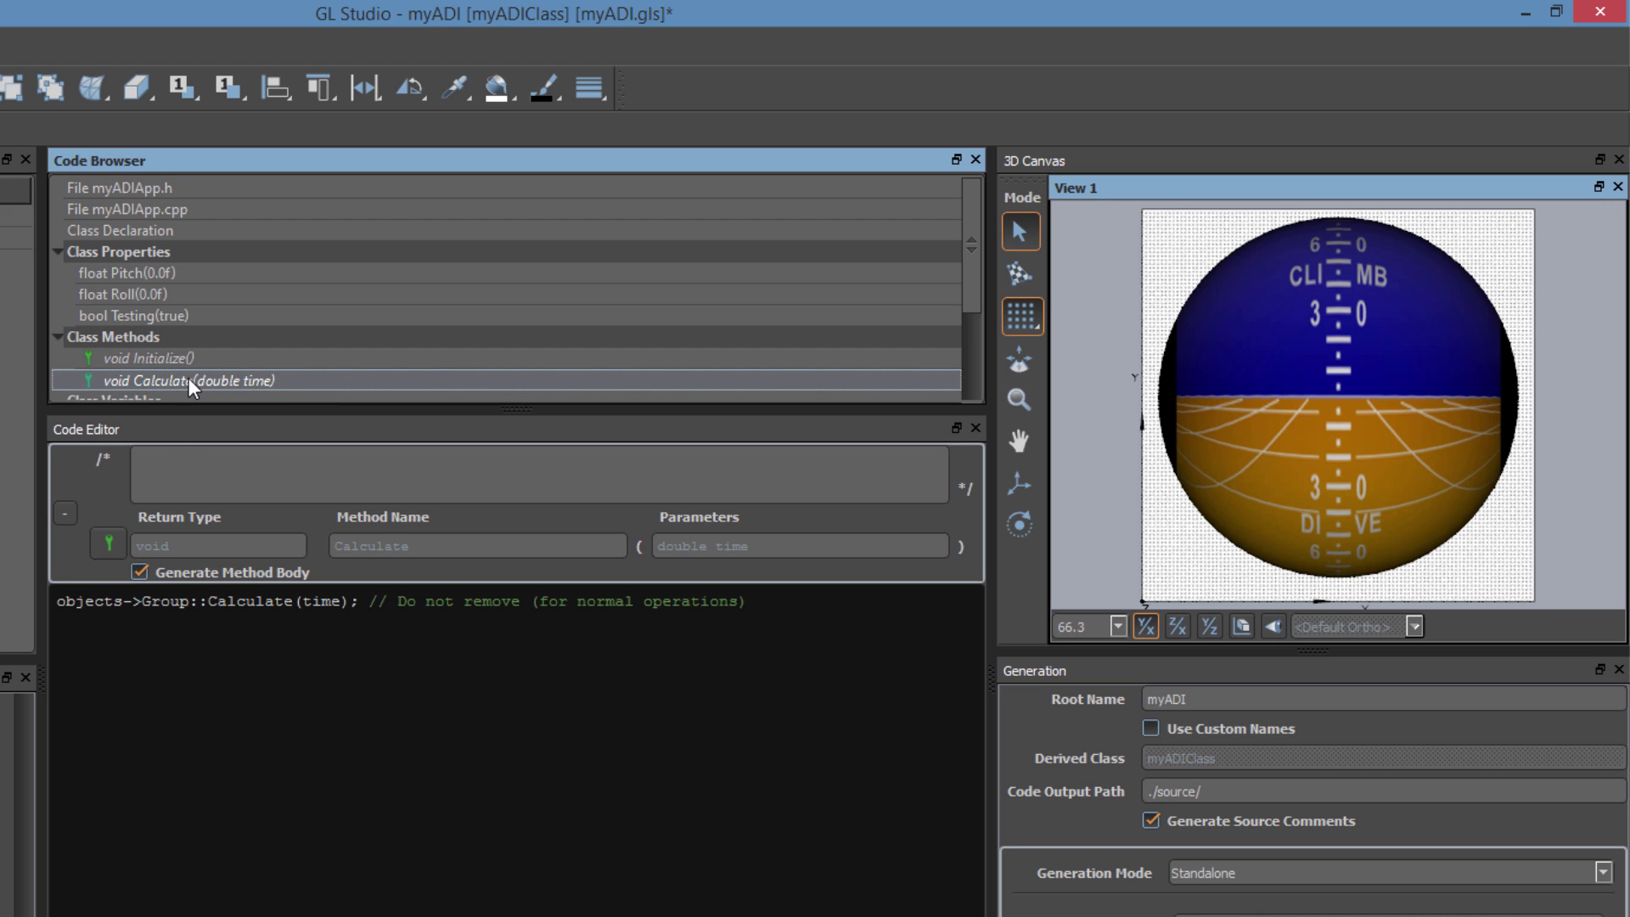
left_click(157, 769)
key("Return")
type("if (_testi")
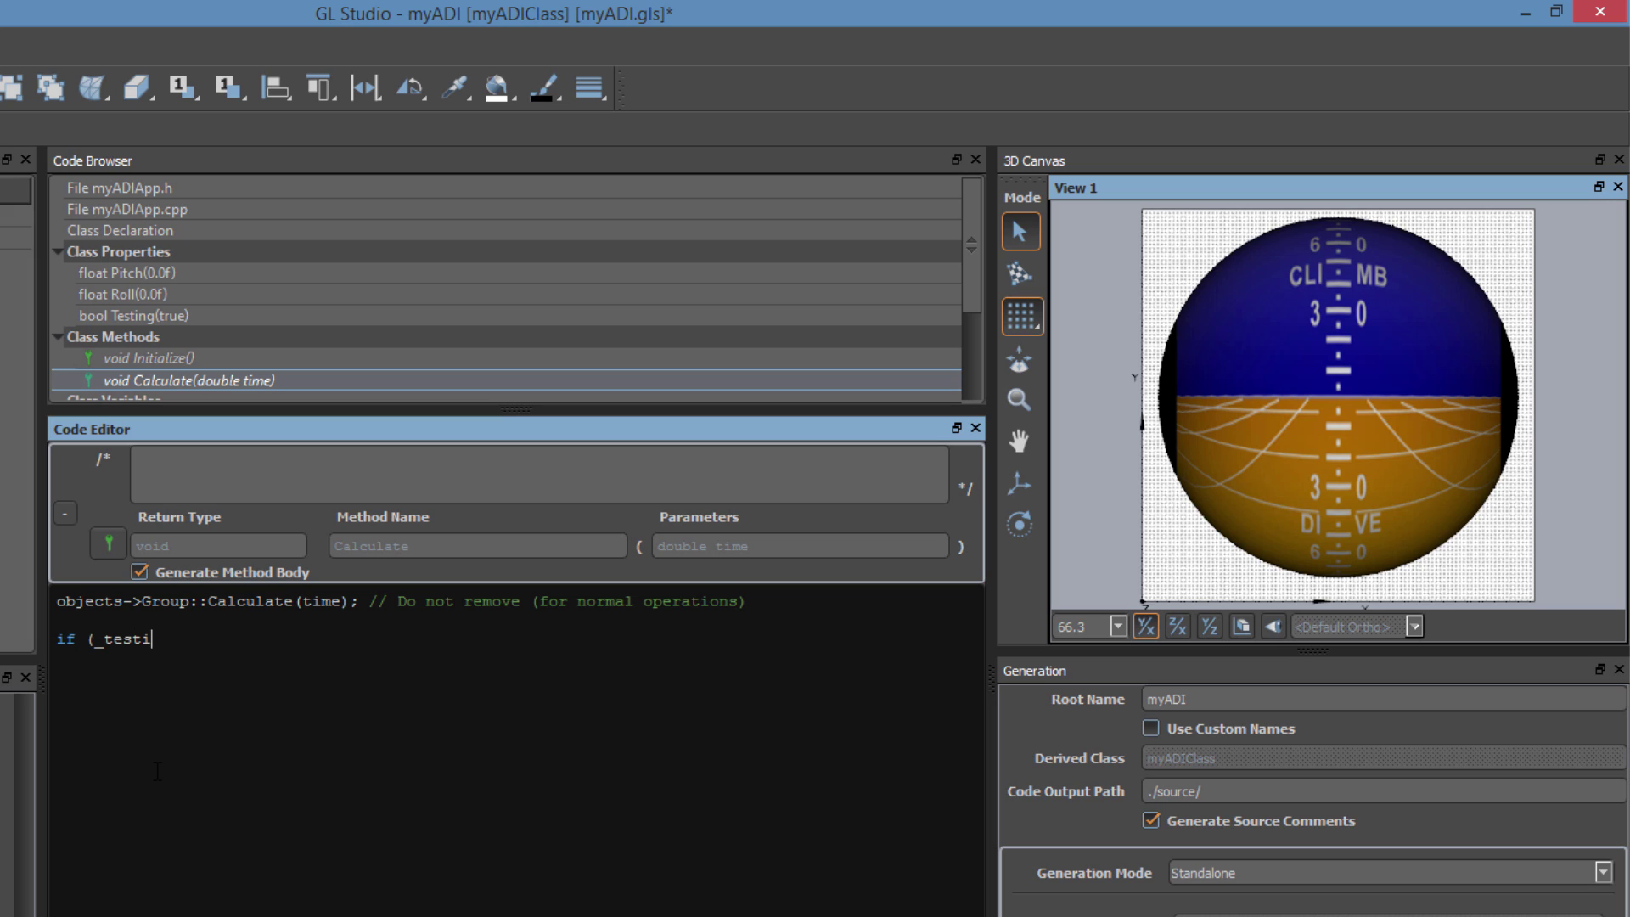
type("ng)")
key("Return")
type("{")
key("Return")
key("Return")
type("}")
key("Up")
type("Roll()")
key("Return")
type("Pitch();")
Pass RampFloat(time, -40, 40) into the Roll() call
left_click(143, 677)
type("RampFlo")
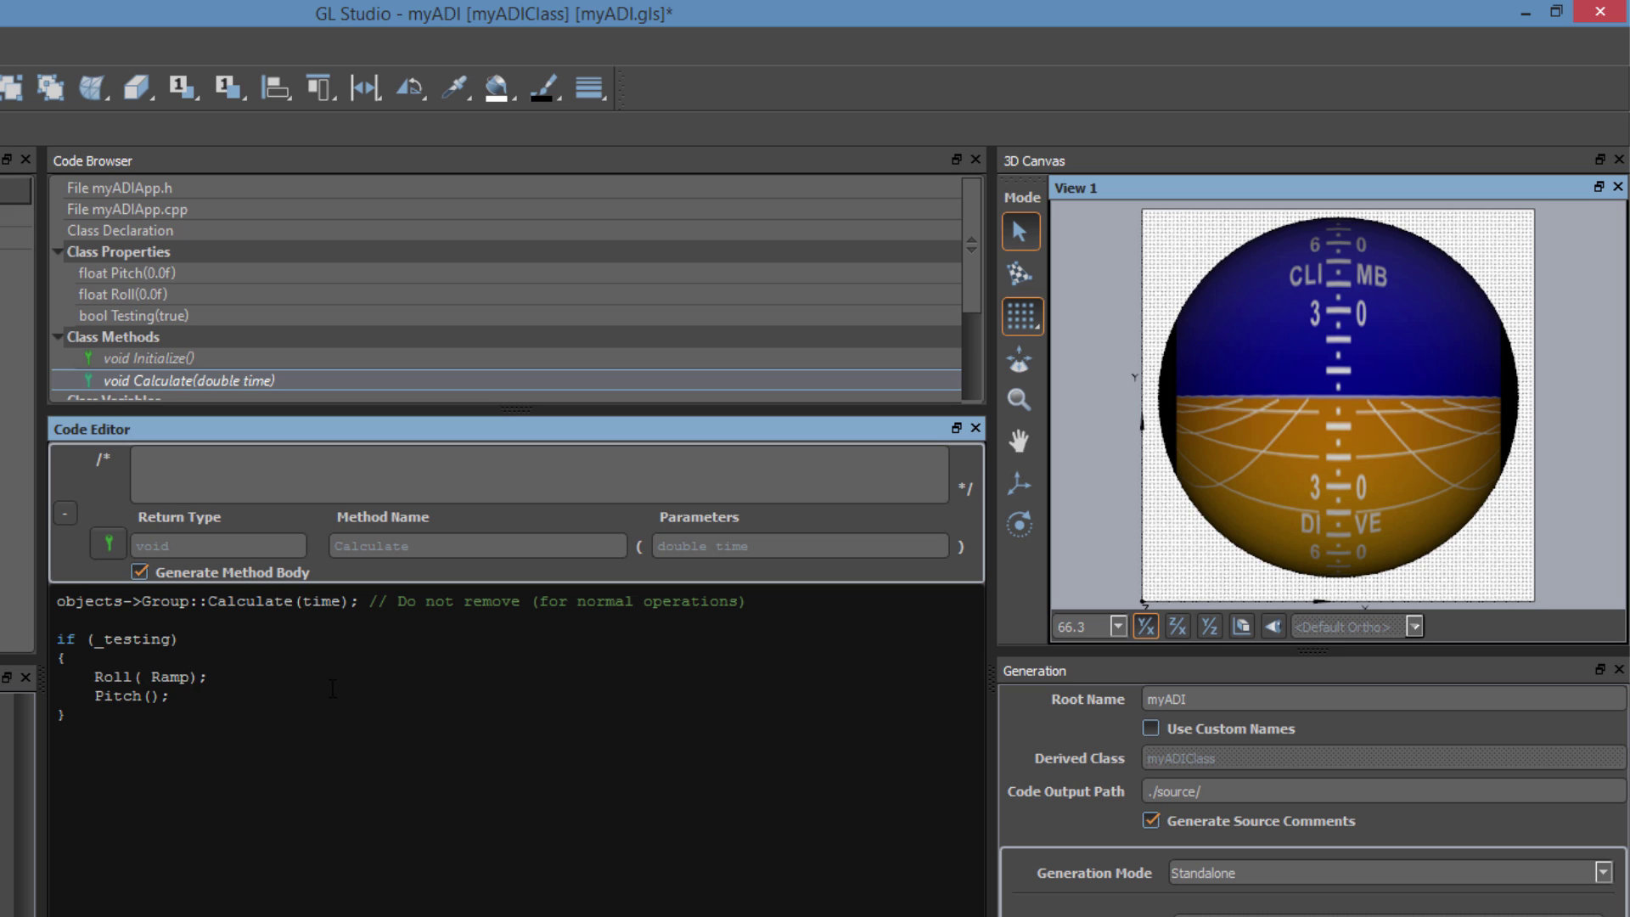
type("at()")
key("Left")
key("Left")
type("time, -40, 40")
Copy the ramp into Pitch() as RampFloat(time*0.3, -20, 50)
left_click_drag(386, 681, 143, 679)
key("ctrl+c")
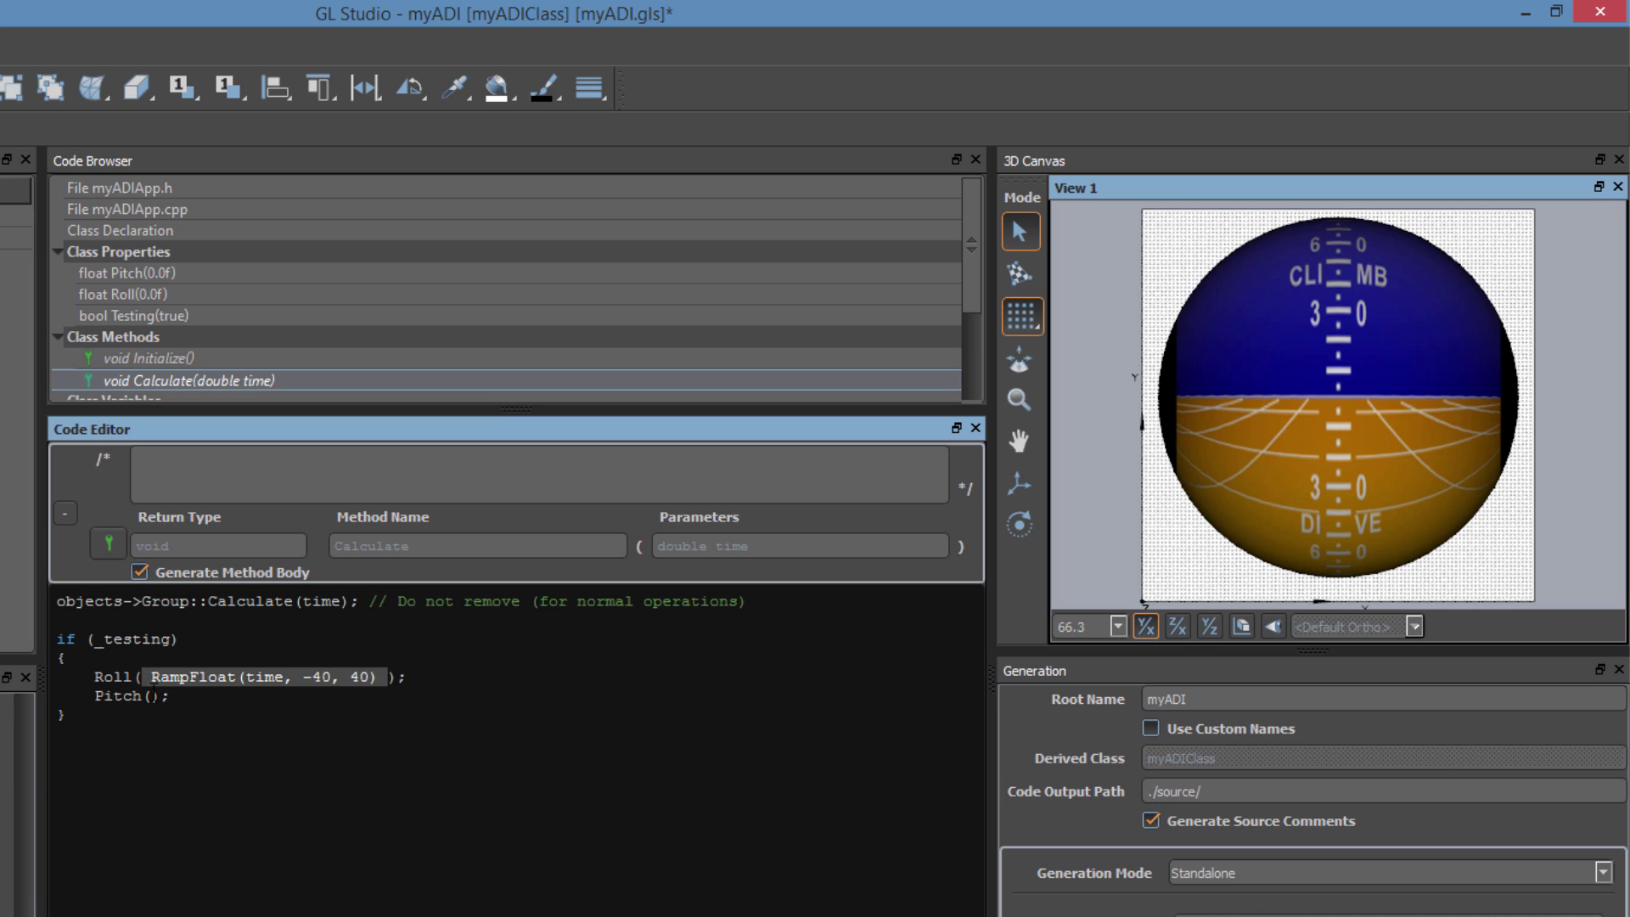
left_click(151, 696)
key("ctrl+v")
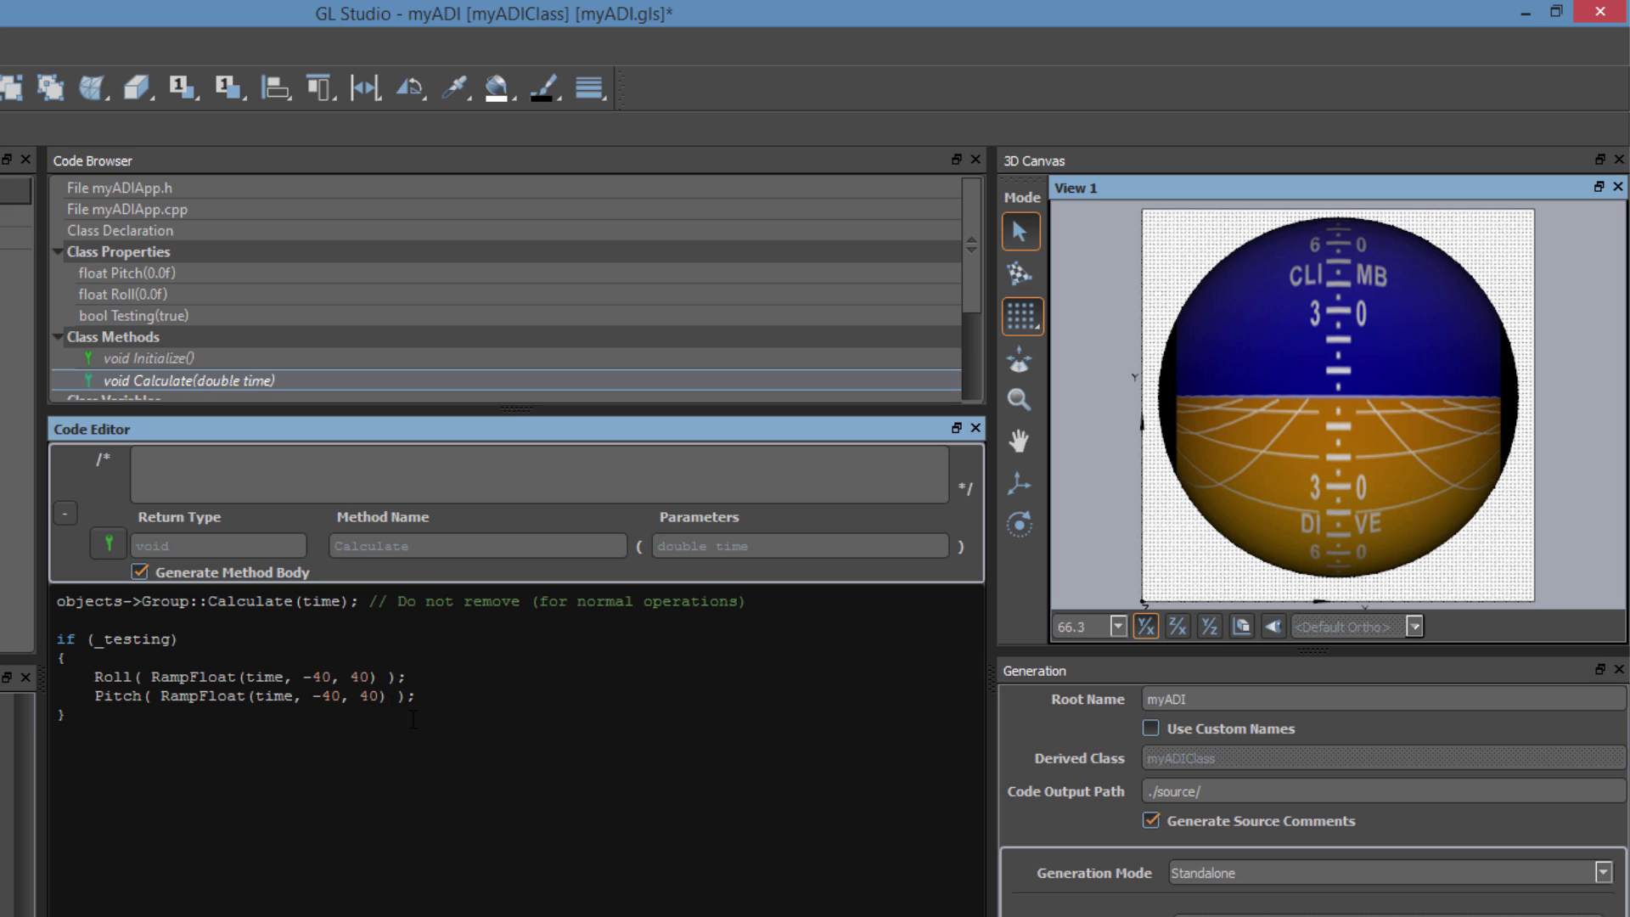
key("Left")
key("Left")
key("Left")
key("Left")
key("Left")
key("Left")
key("Left")
key("Left")
key("Left")
key("Left")
key("Left")
key("Left")
key("Left")
type("*0.3")
key("Right")
key("Right")
key("Right")
key("shift+Right")
type("2")
key("Right")
key("Right")
key("Right")
key("Right")
key("shift+Left")
type("5")
Add #include "glsutil.h" atop the myADIApp.h header and regenerate the code
left_click(136, 188)
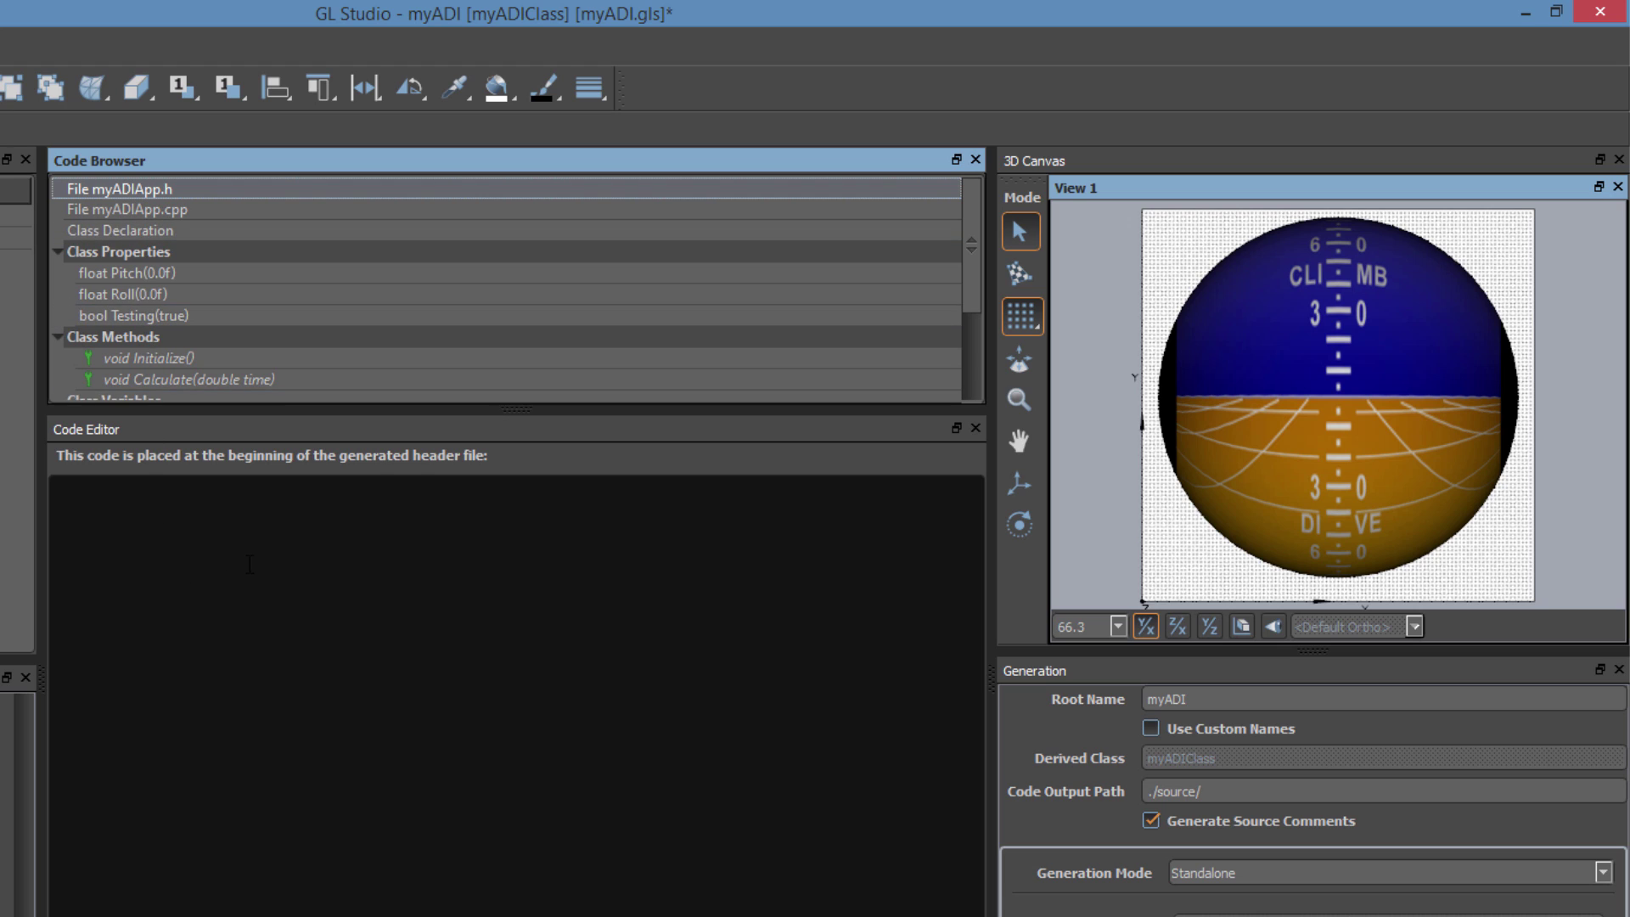
left_click(205, 592)
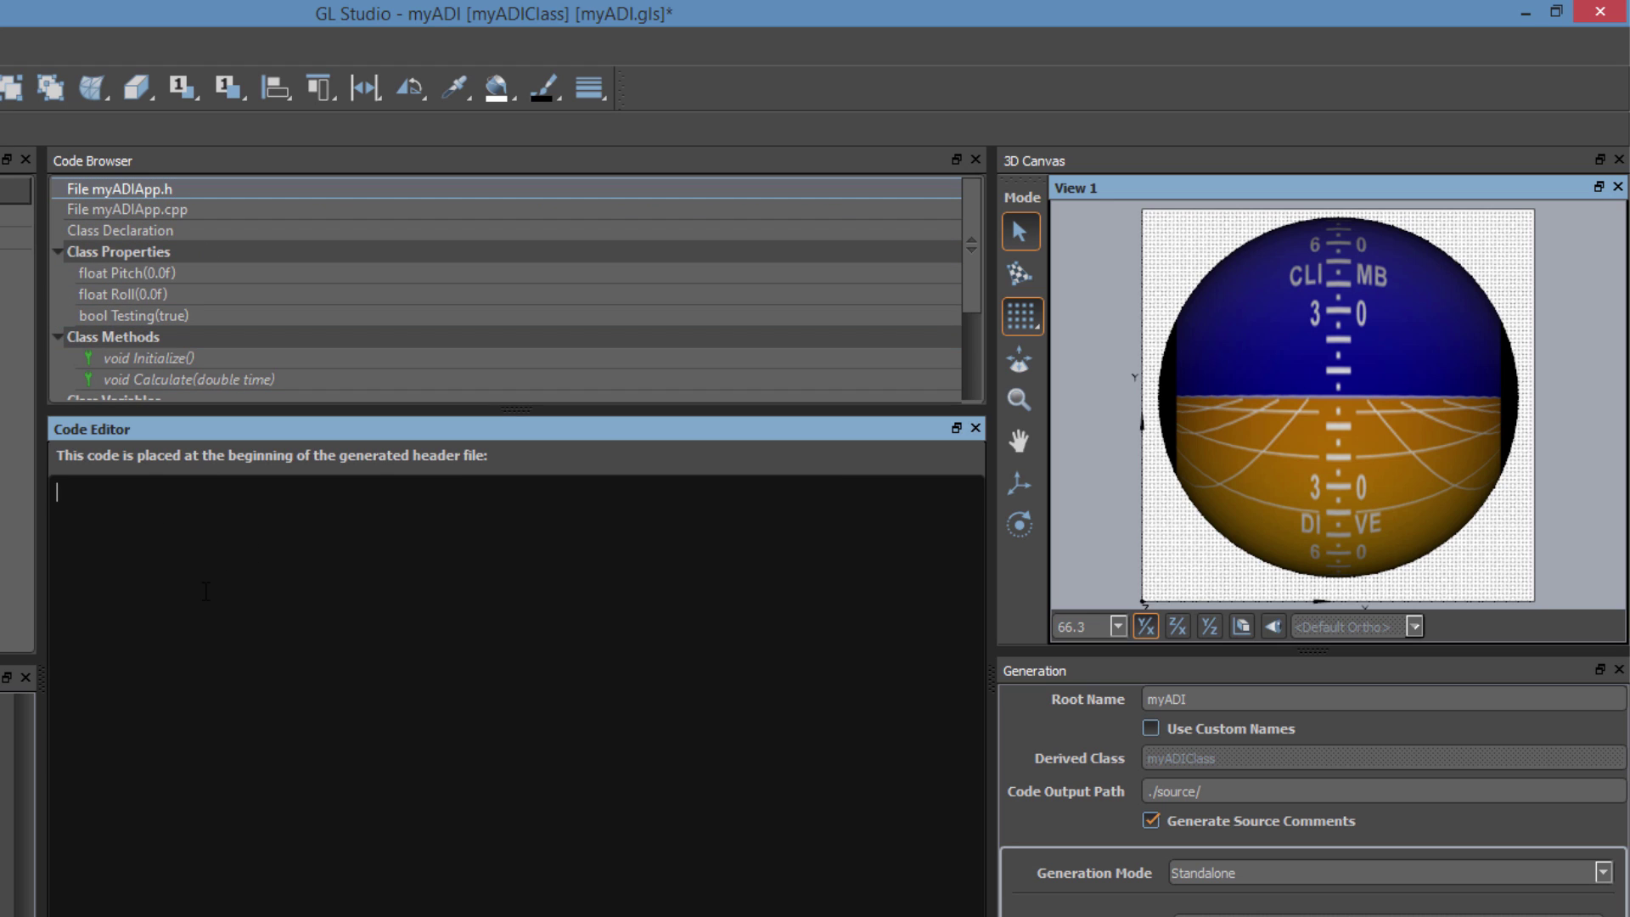
type("#include \"glsutil.h")
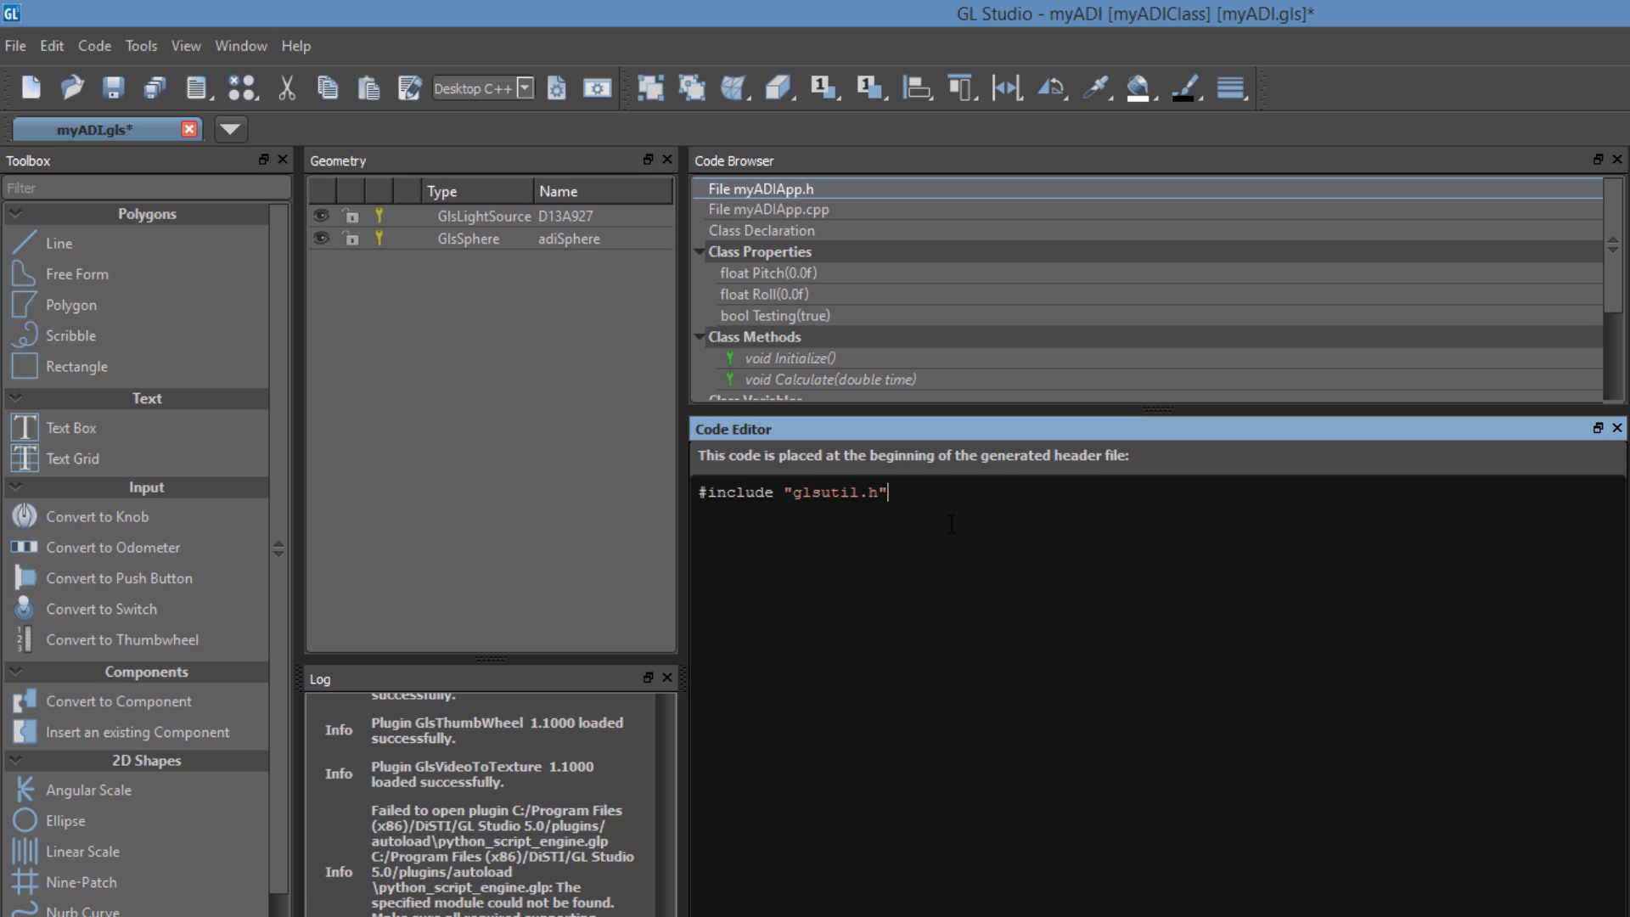
left_click(201, 94)
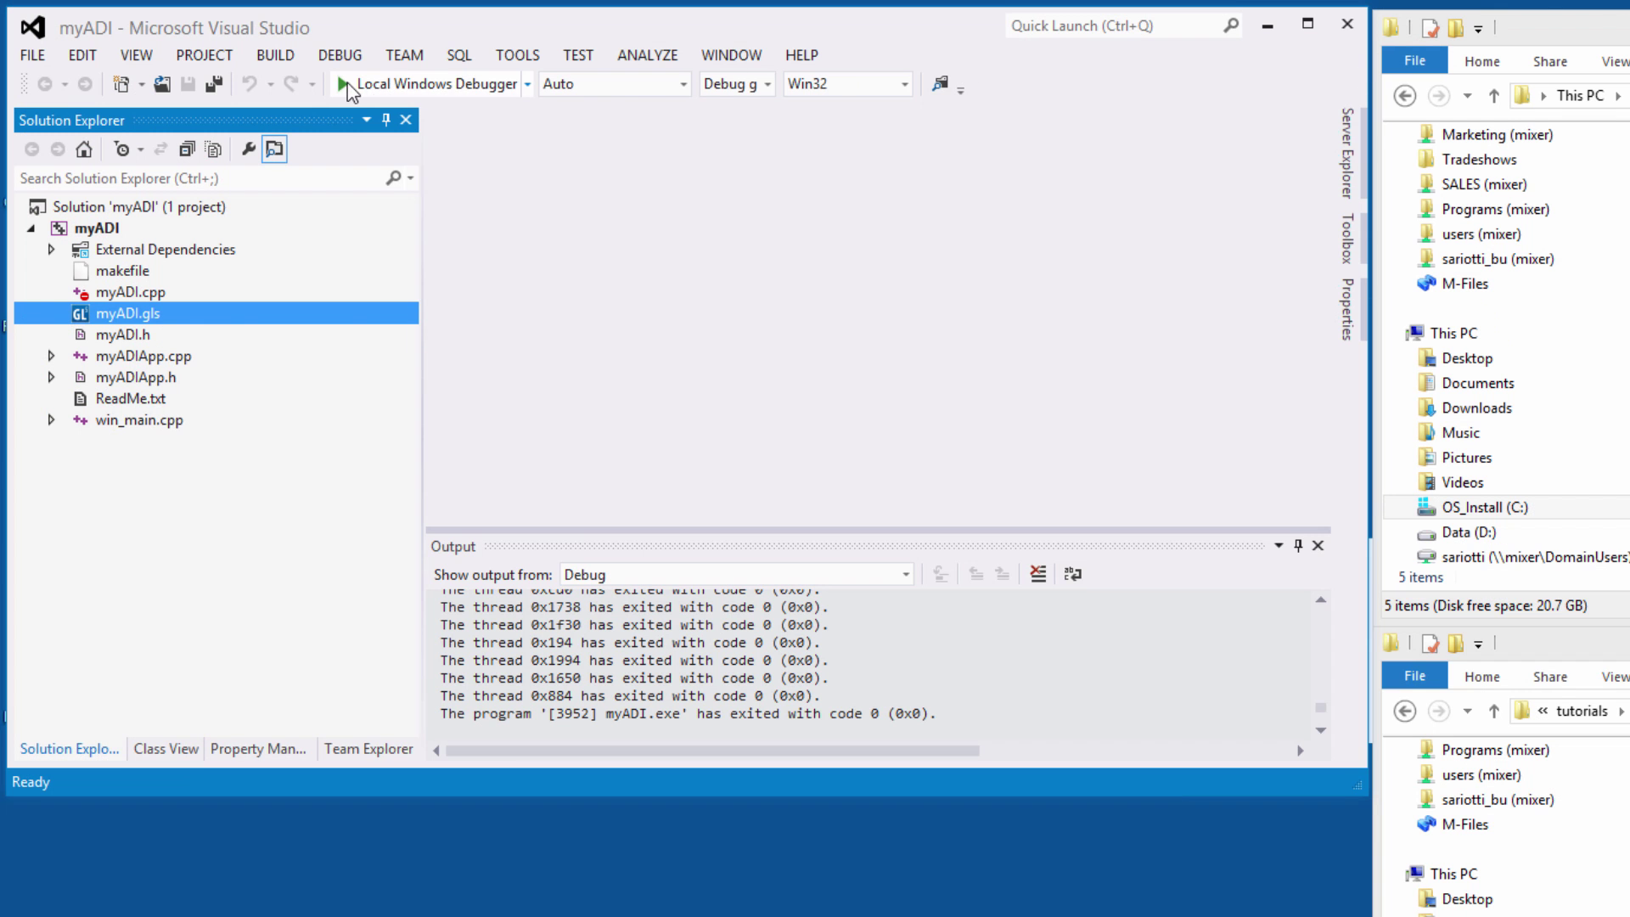
Rebuild and run myADI.exe, centre its window to watch the ADI sphere roll and pitch, then close it
left_click(348, 83)
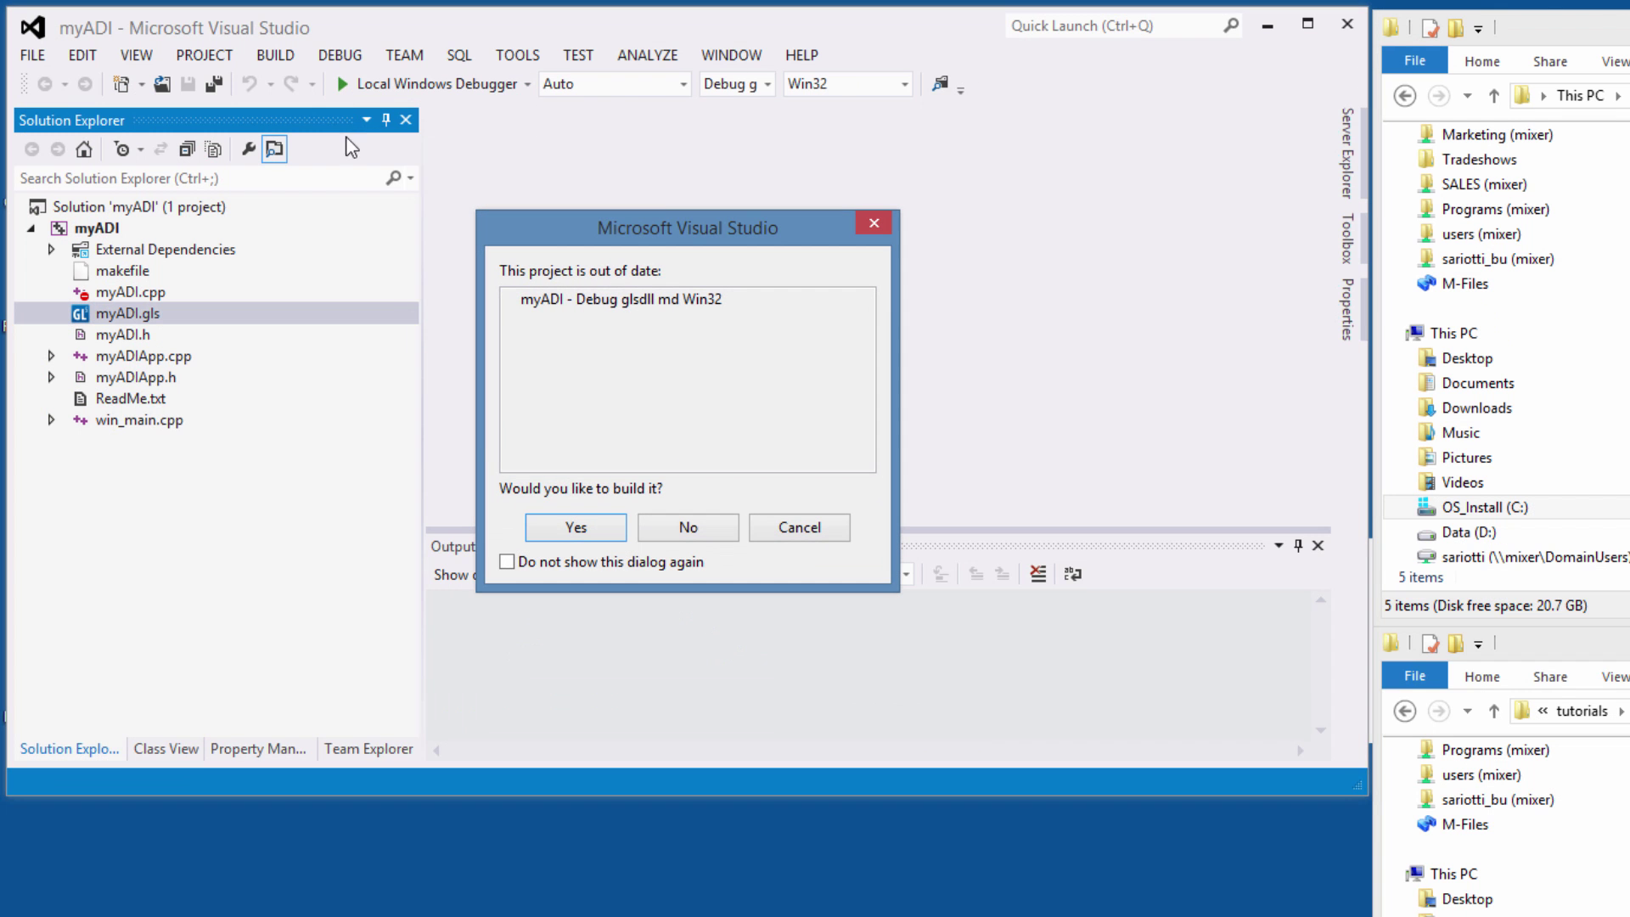
left_click(570, 530)
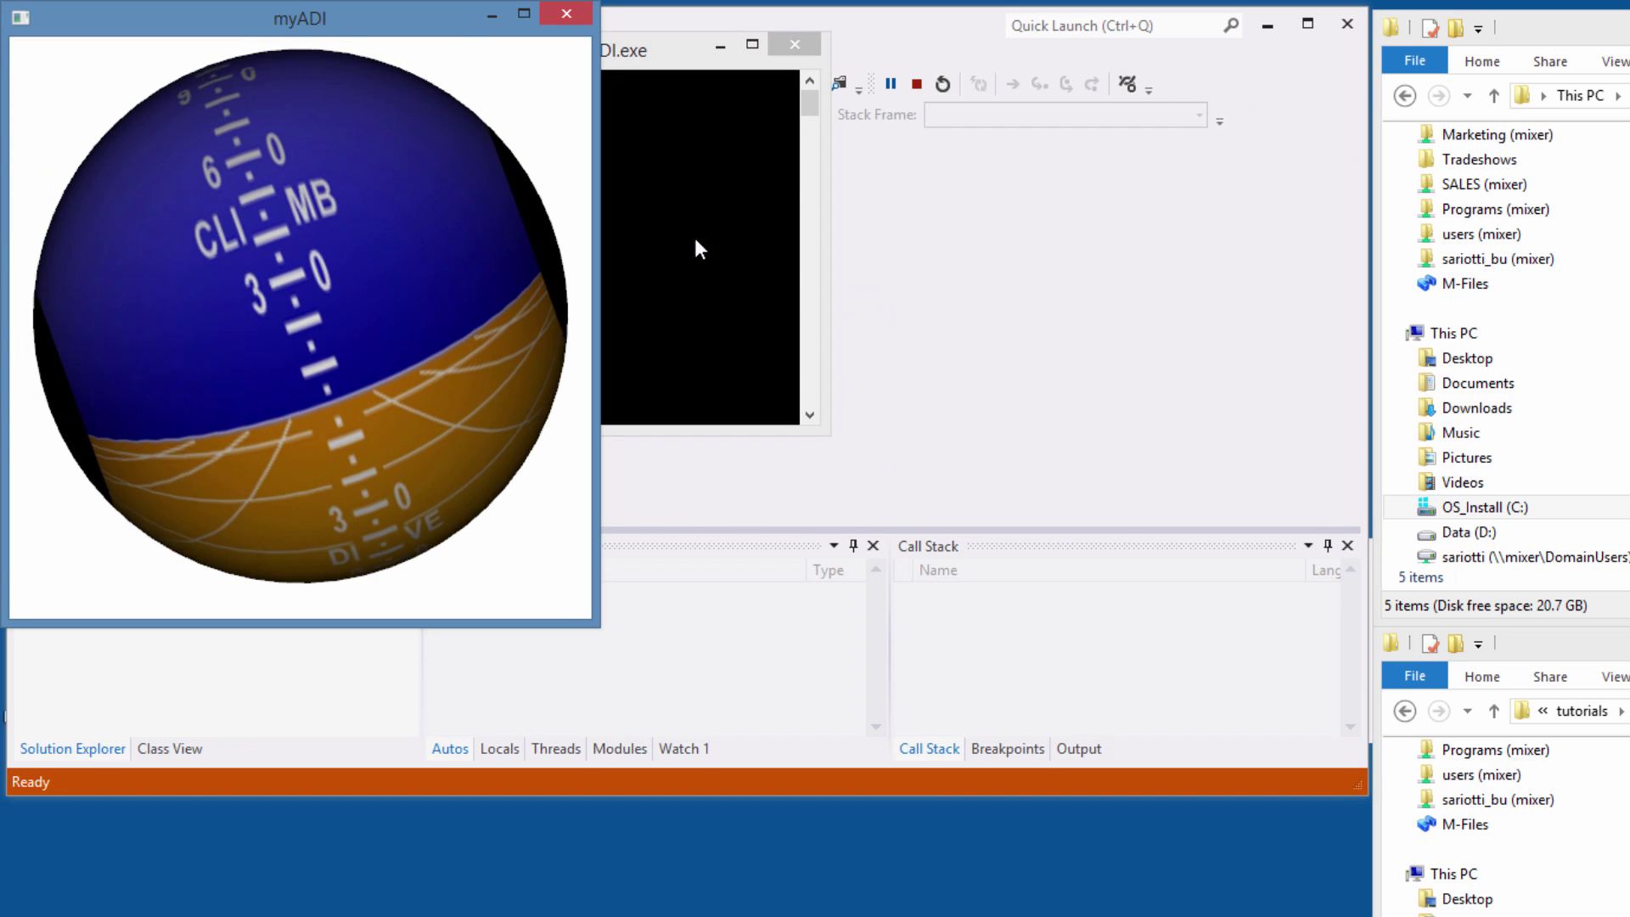
left_click_drag(416, 34, 887, 167)
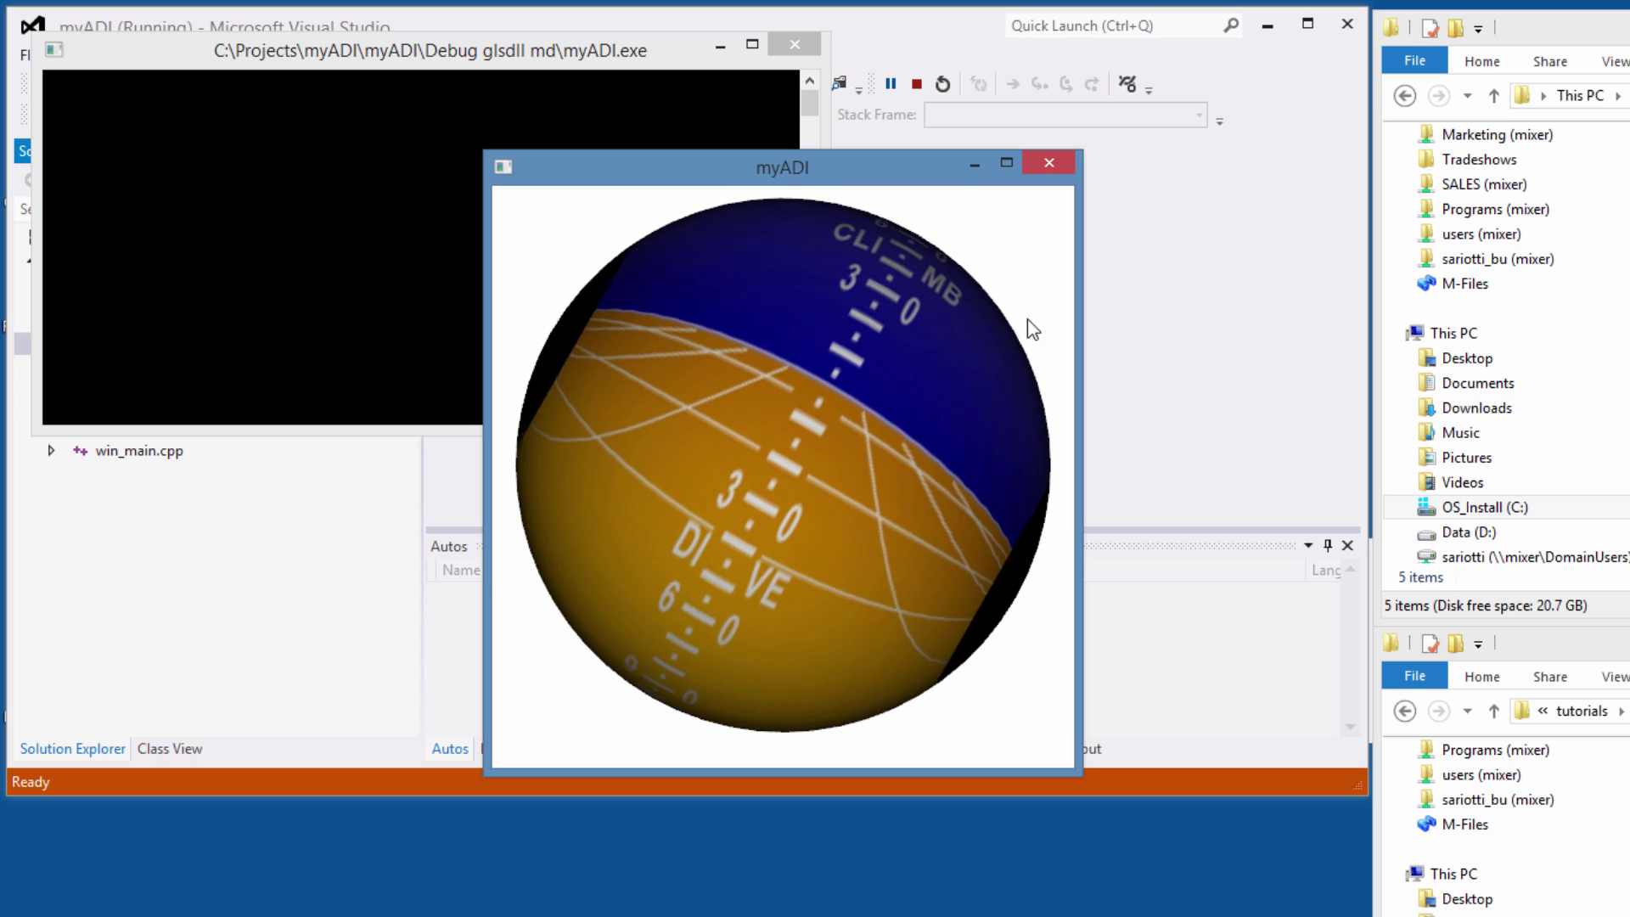
left_click(1053, 161)
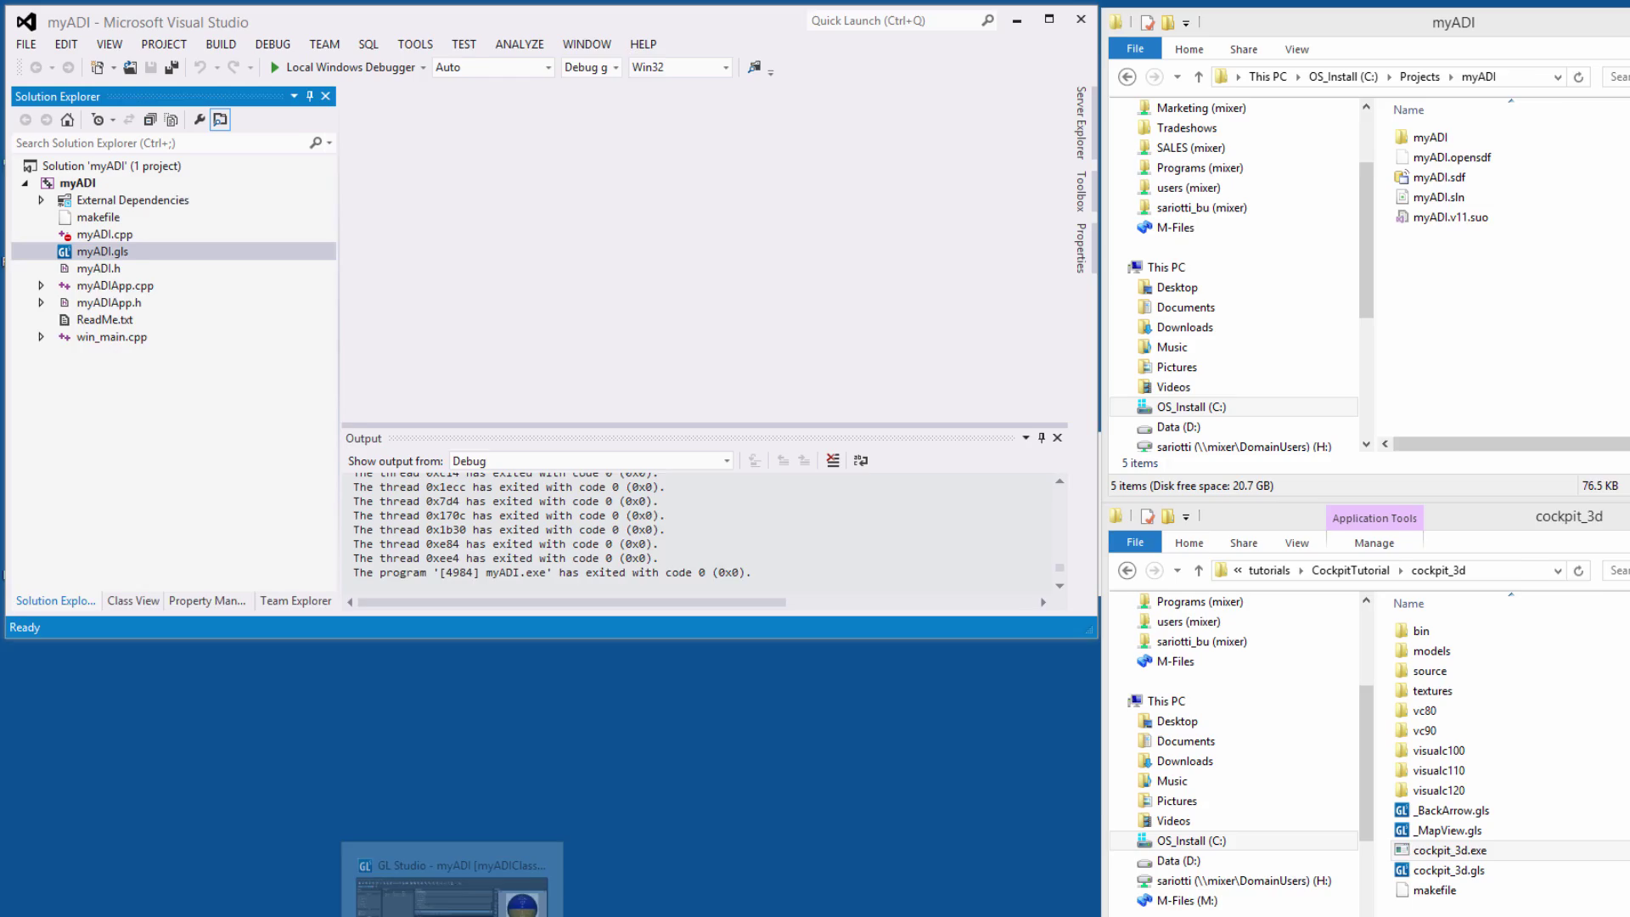
Switch the myADI design's Generation Mode to Component, targeting myADI.h and myADI.cpp
left_click(405, 904)
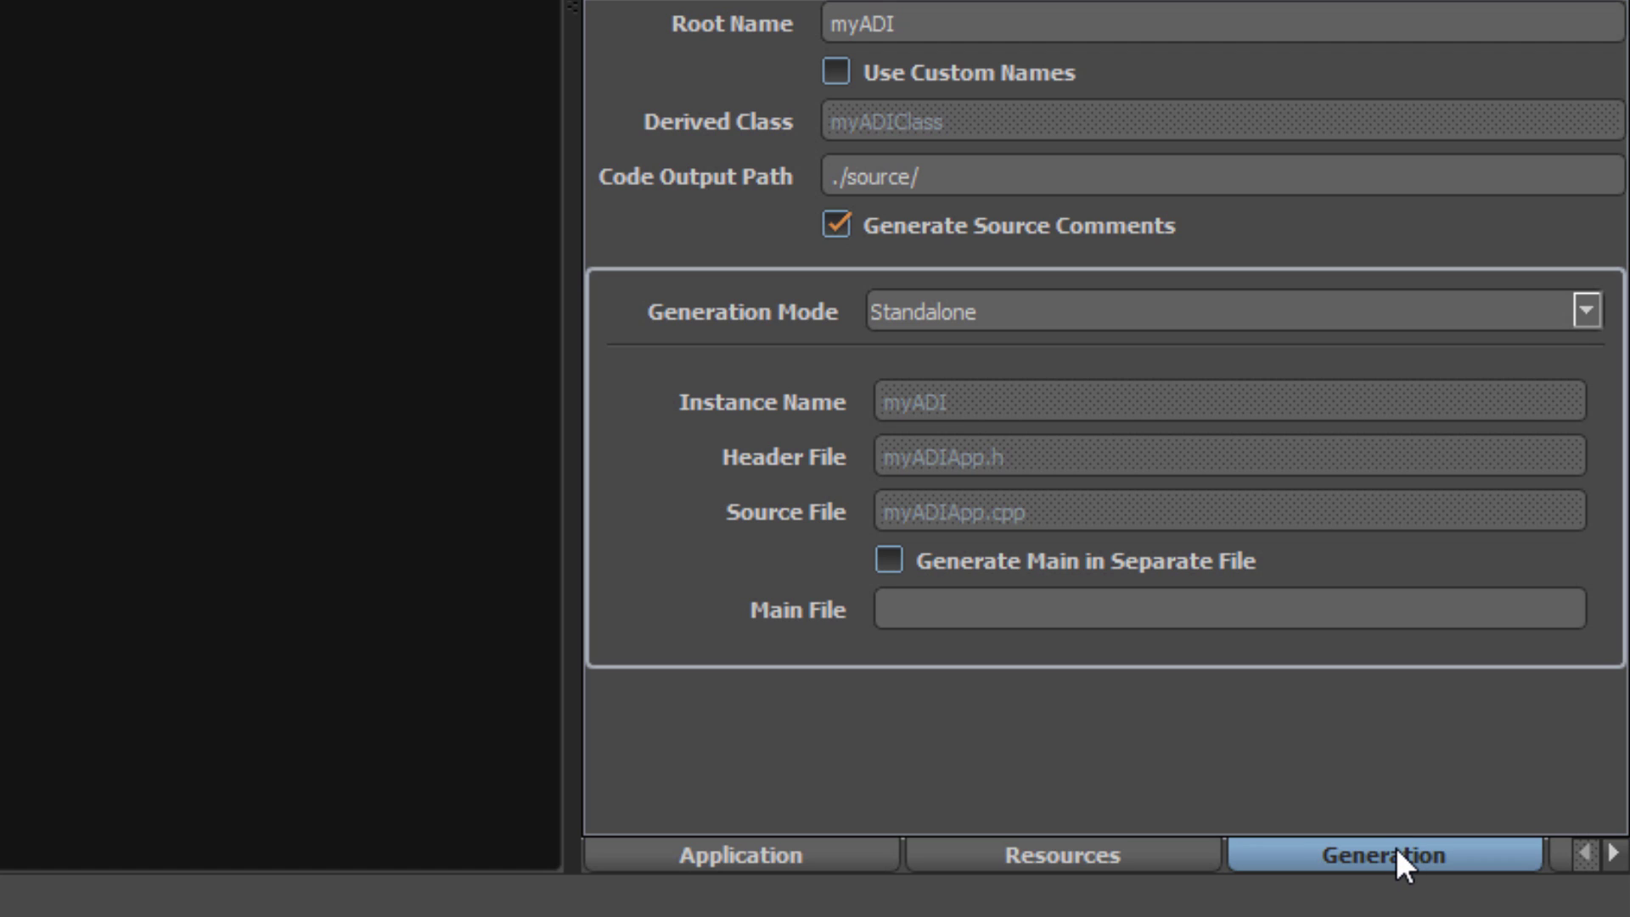
left_click(993, 304)
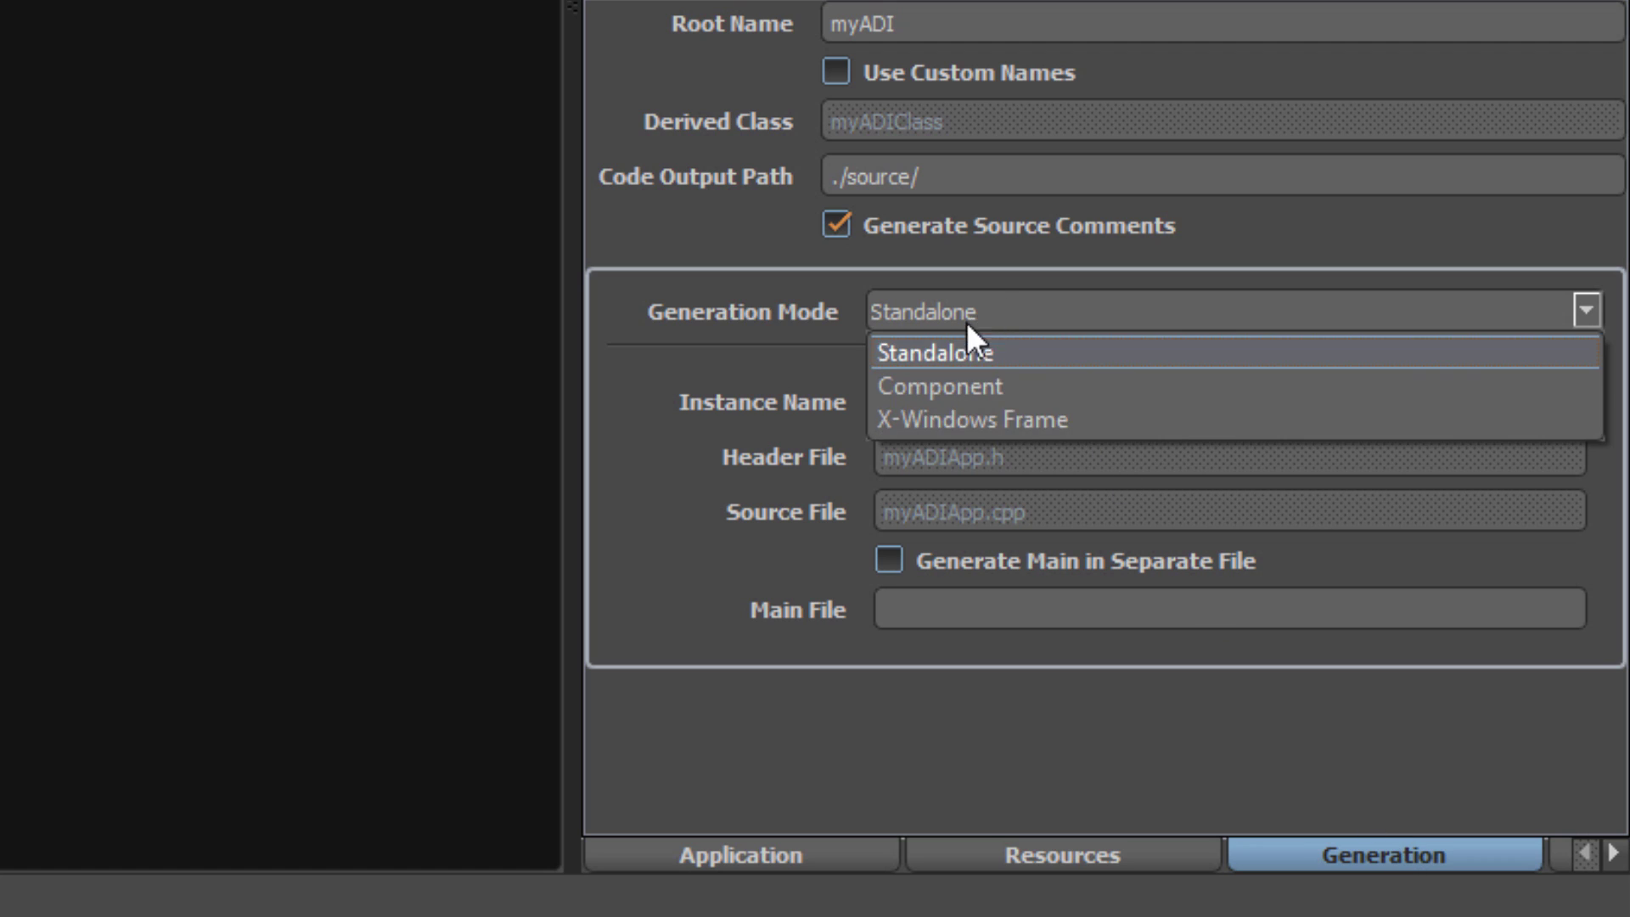
left_click(962, 387)
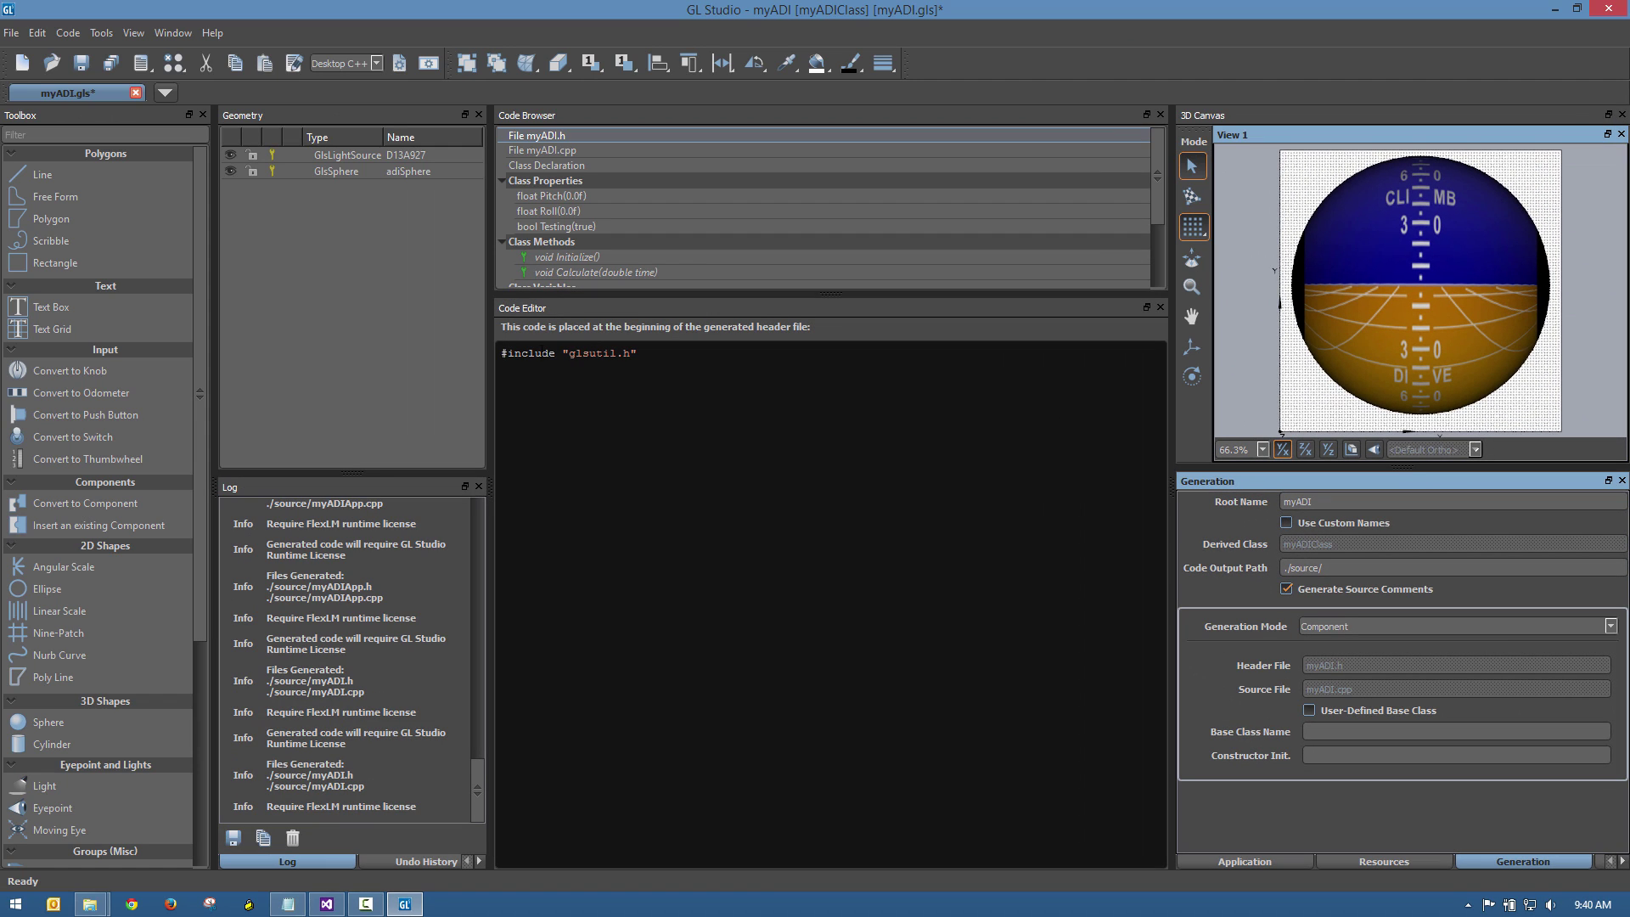
Regenerate the component code and build myADI.dll under the Release RSO glsdll md configuration
left_click(142, 65)
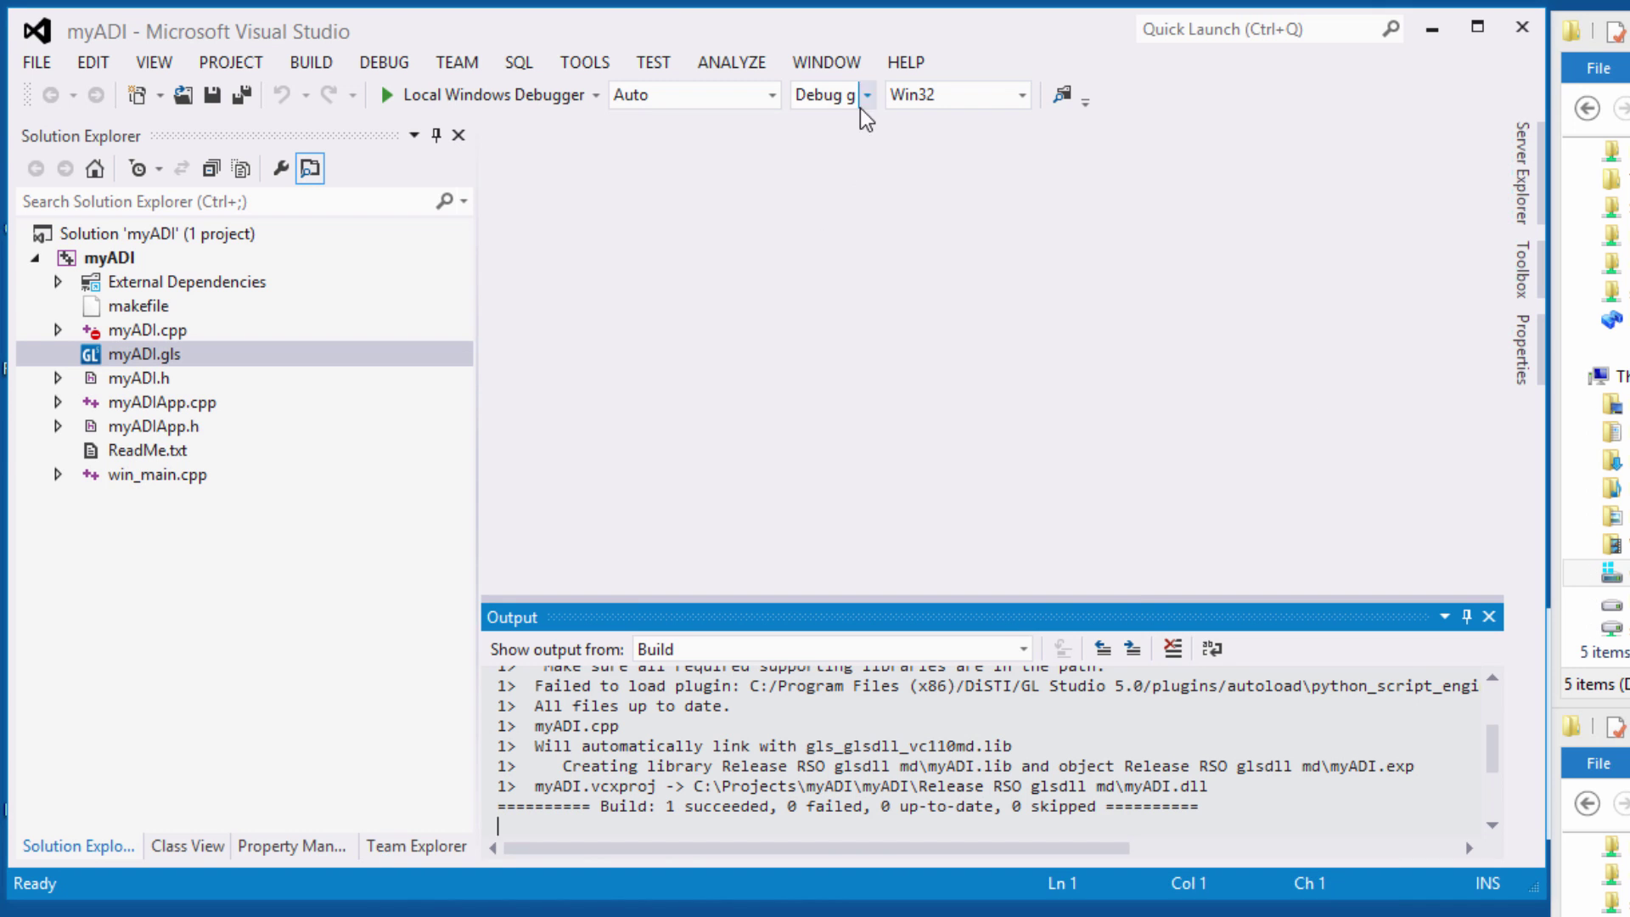
left_click(866, 97)
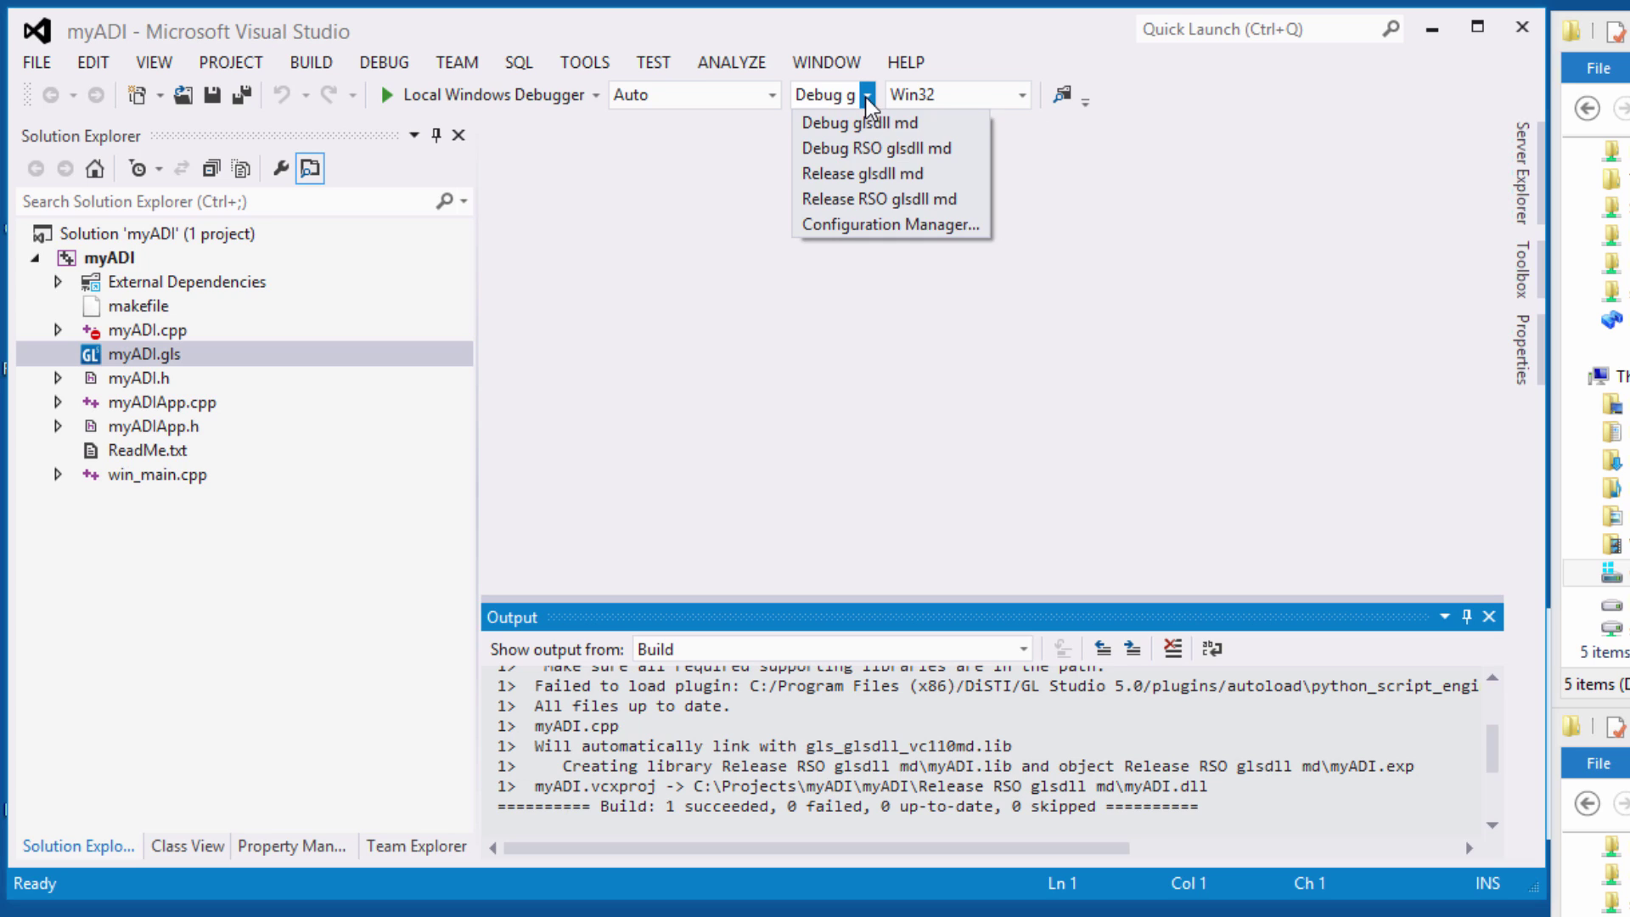
left_click(862, 195)
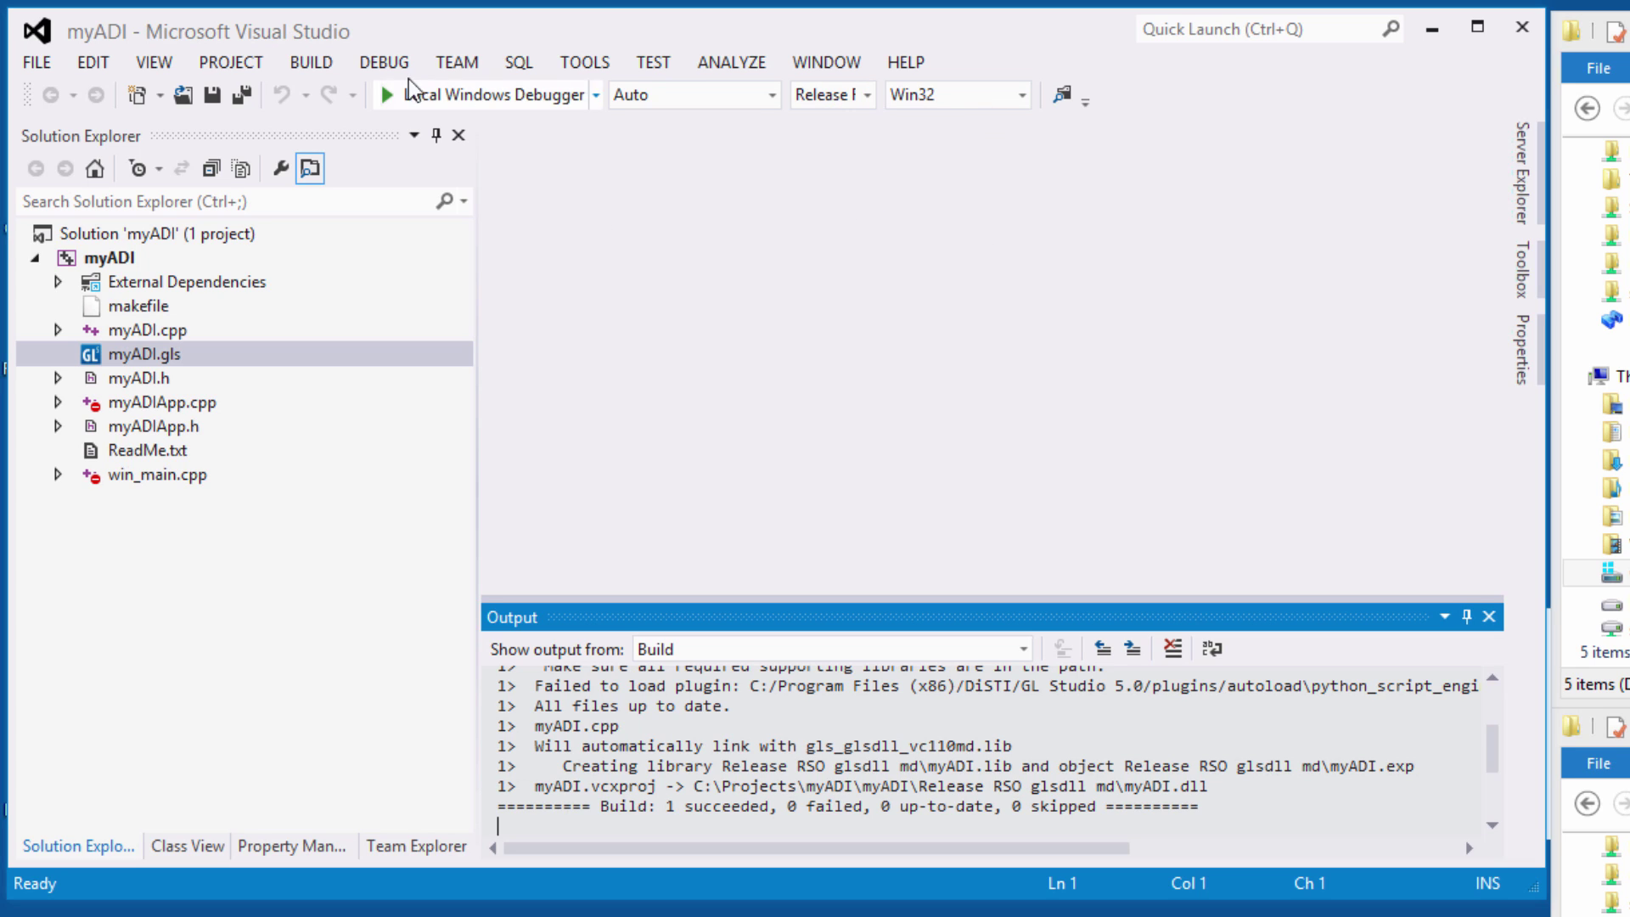
left_click(318, 63)
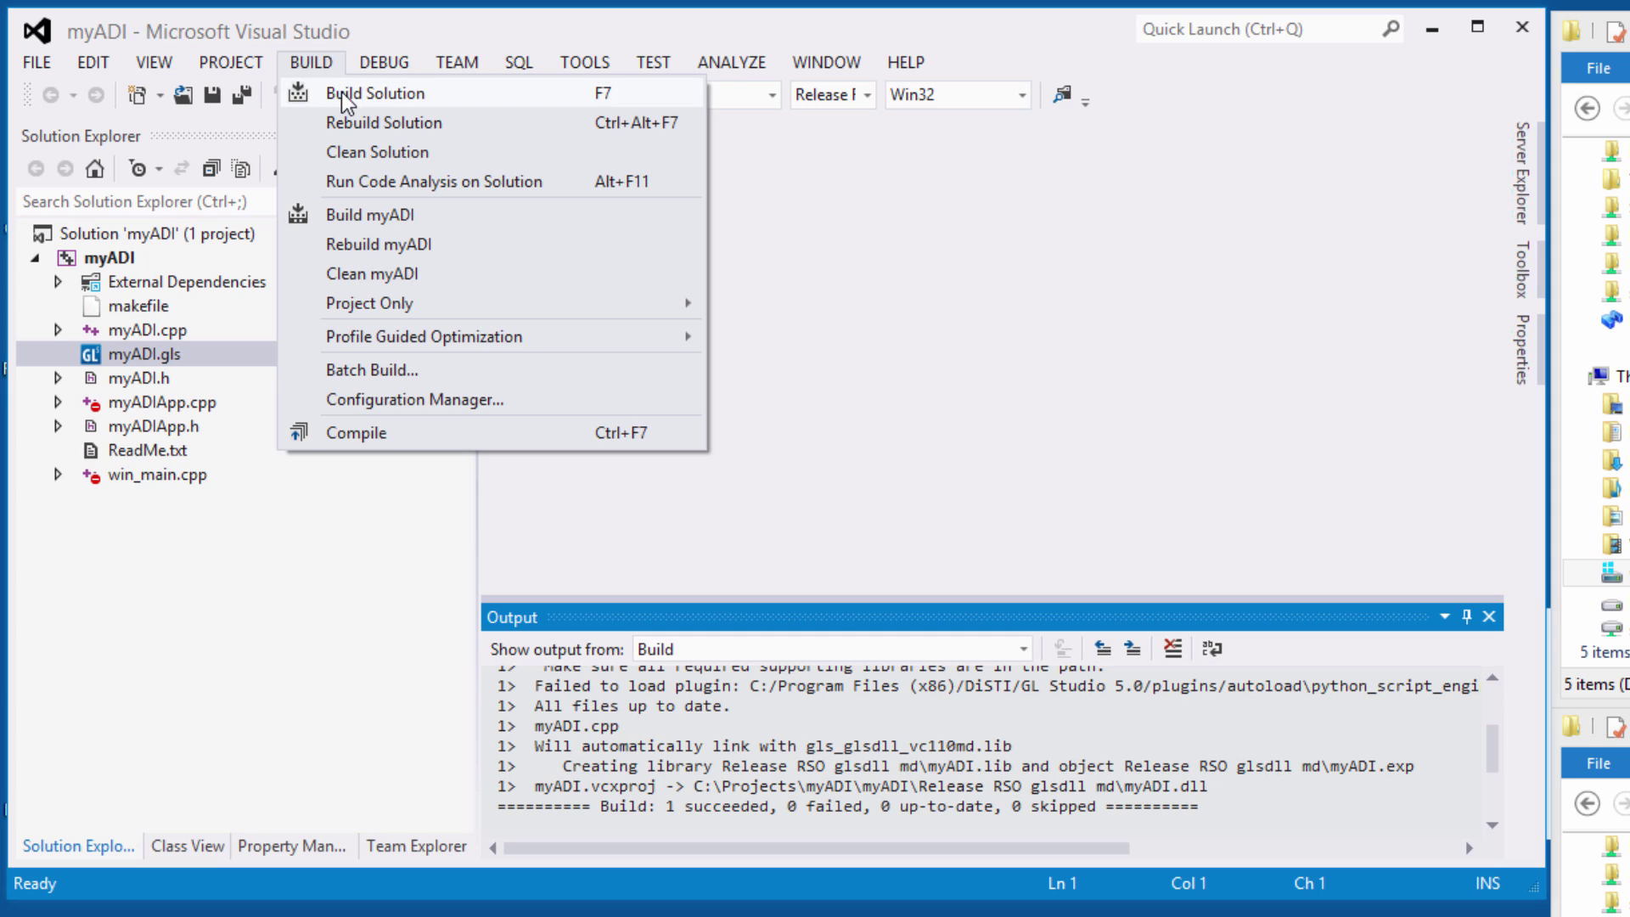
left_click(365, 217)
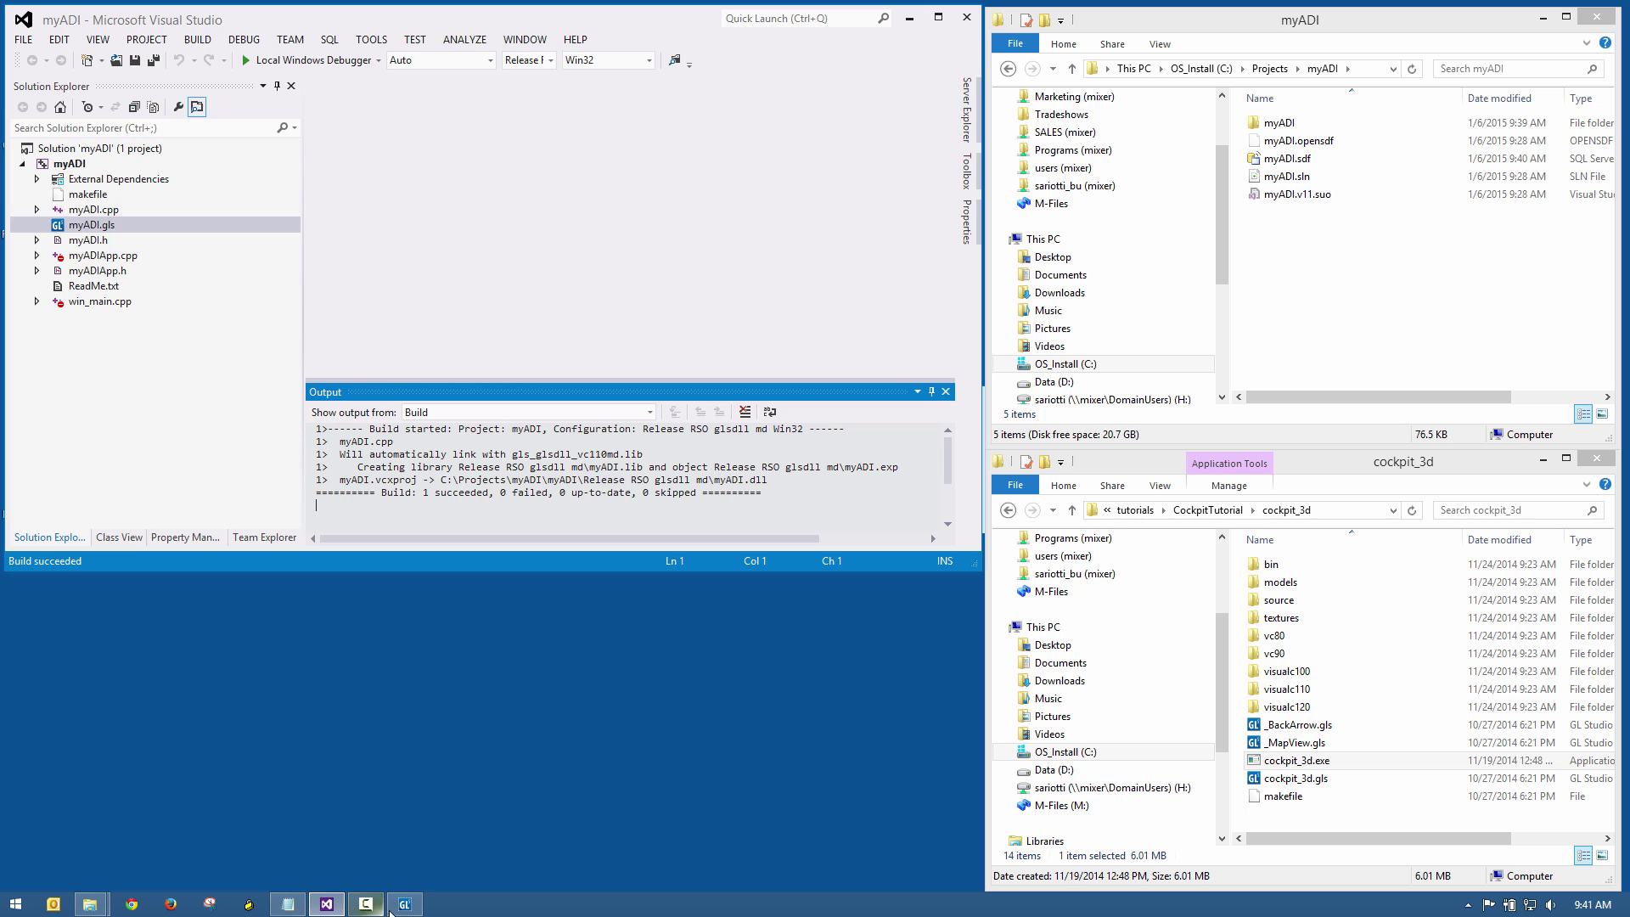
Start a new untitled GL Studio document and switch to the Geometry workspace layout
left_click(404, 905)
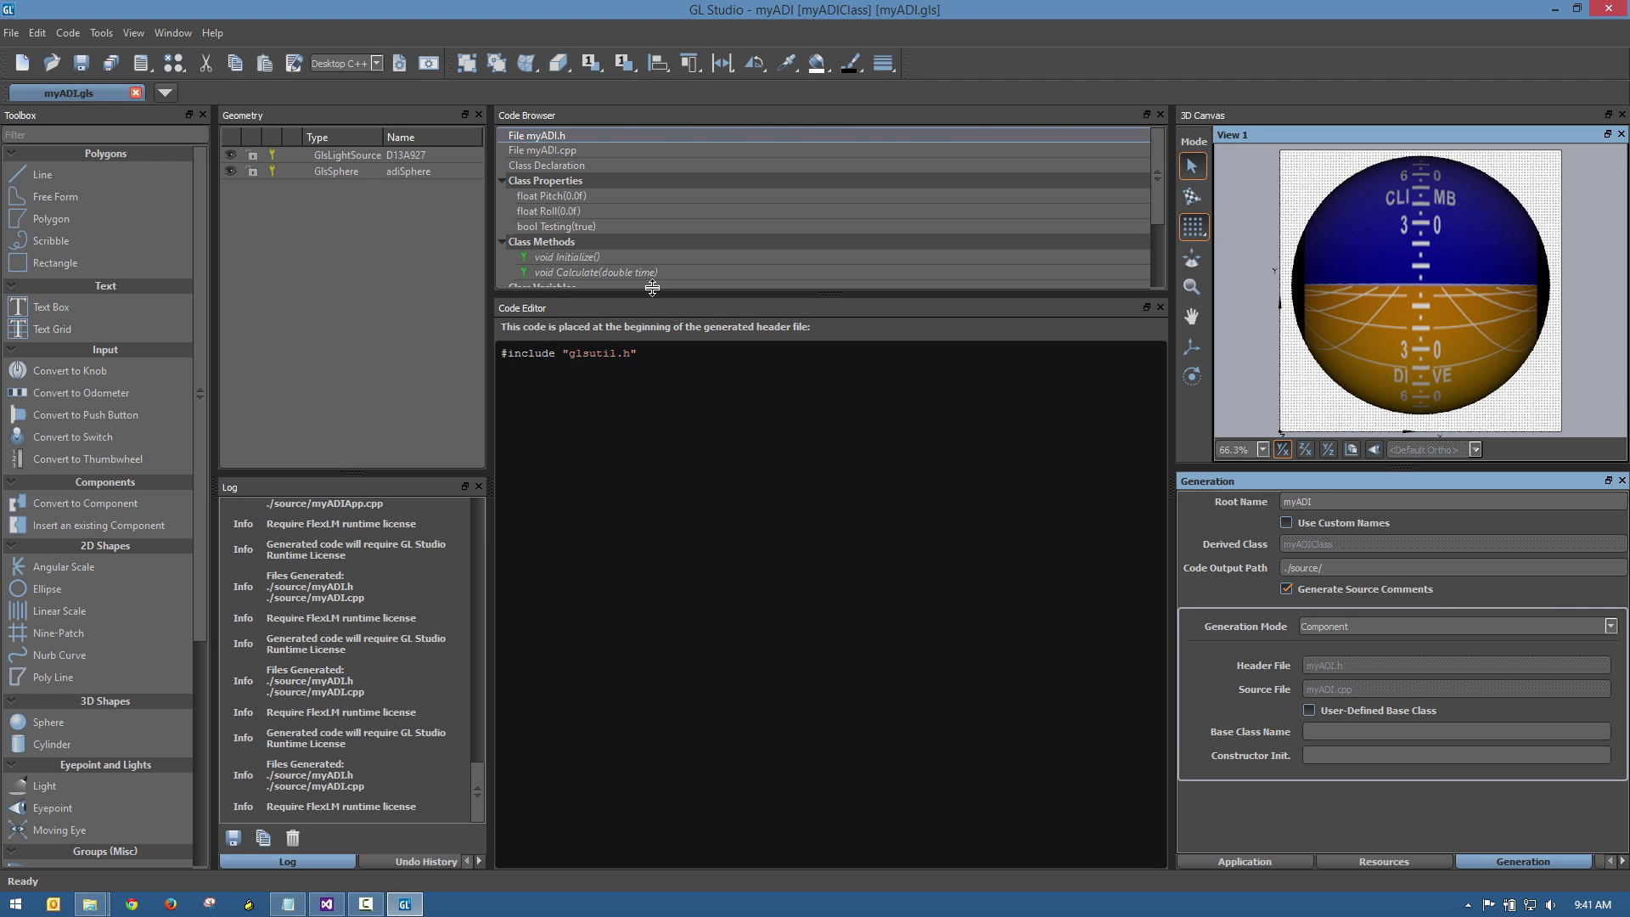
left_click(12, 33)
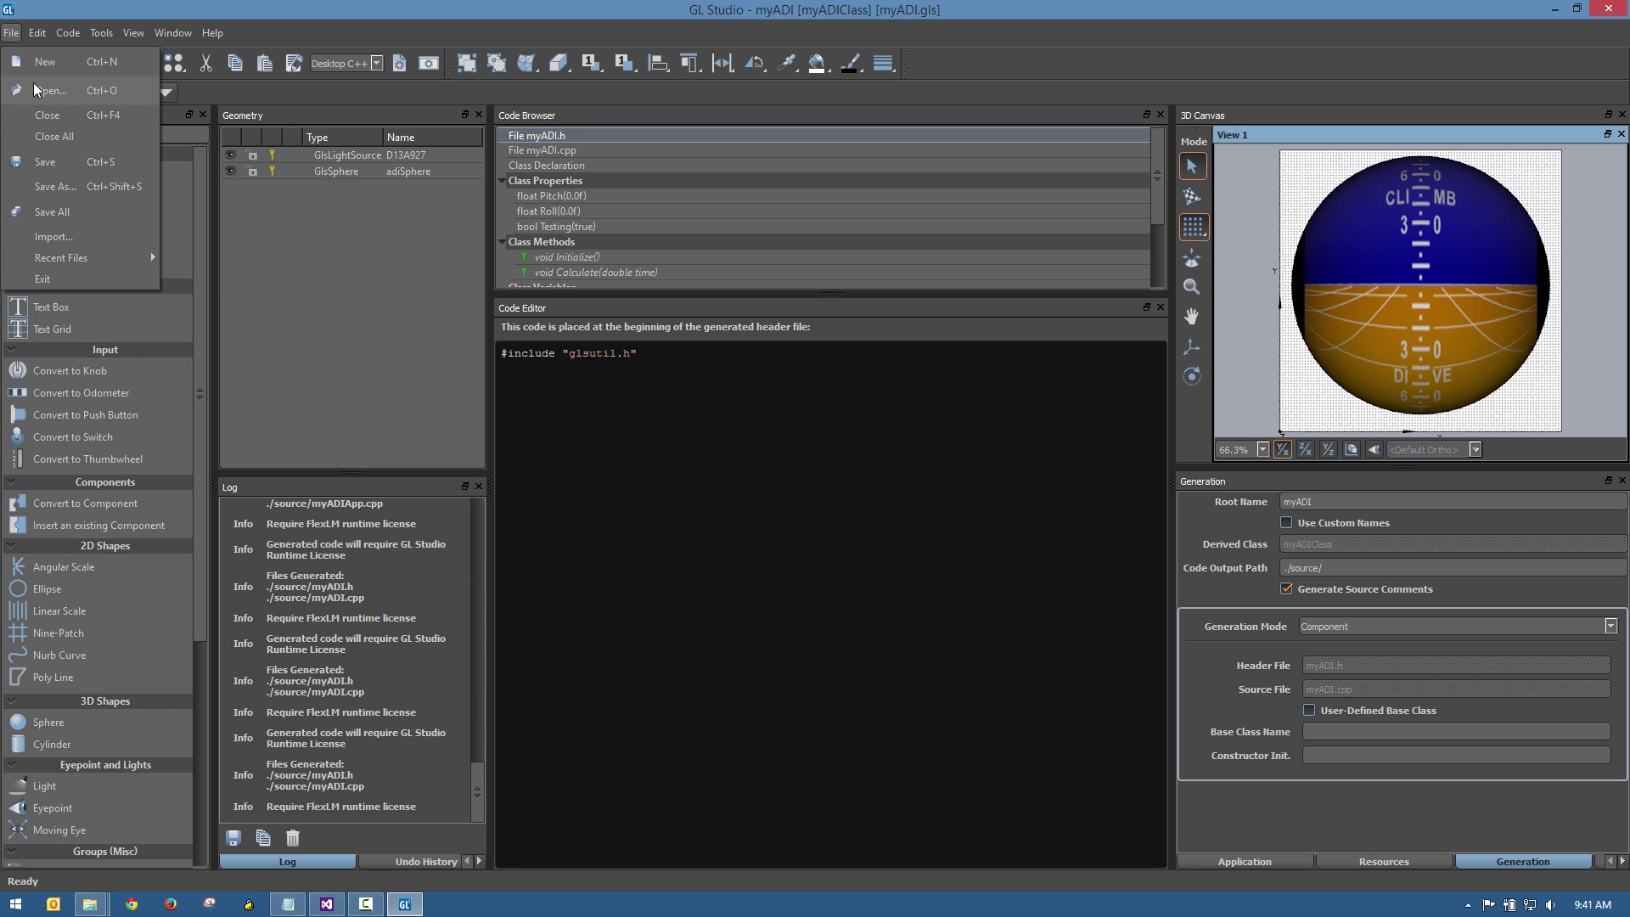
left_click(44, 62)
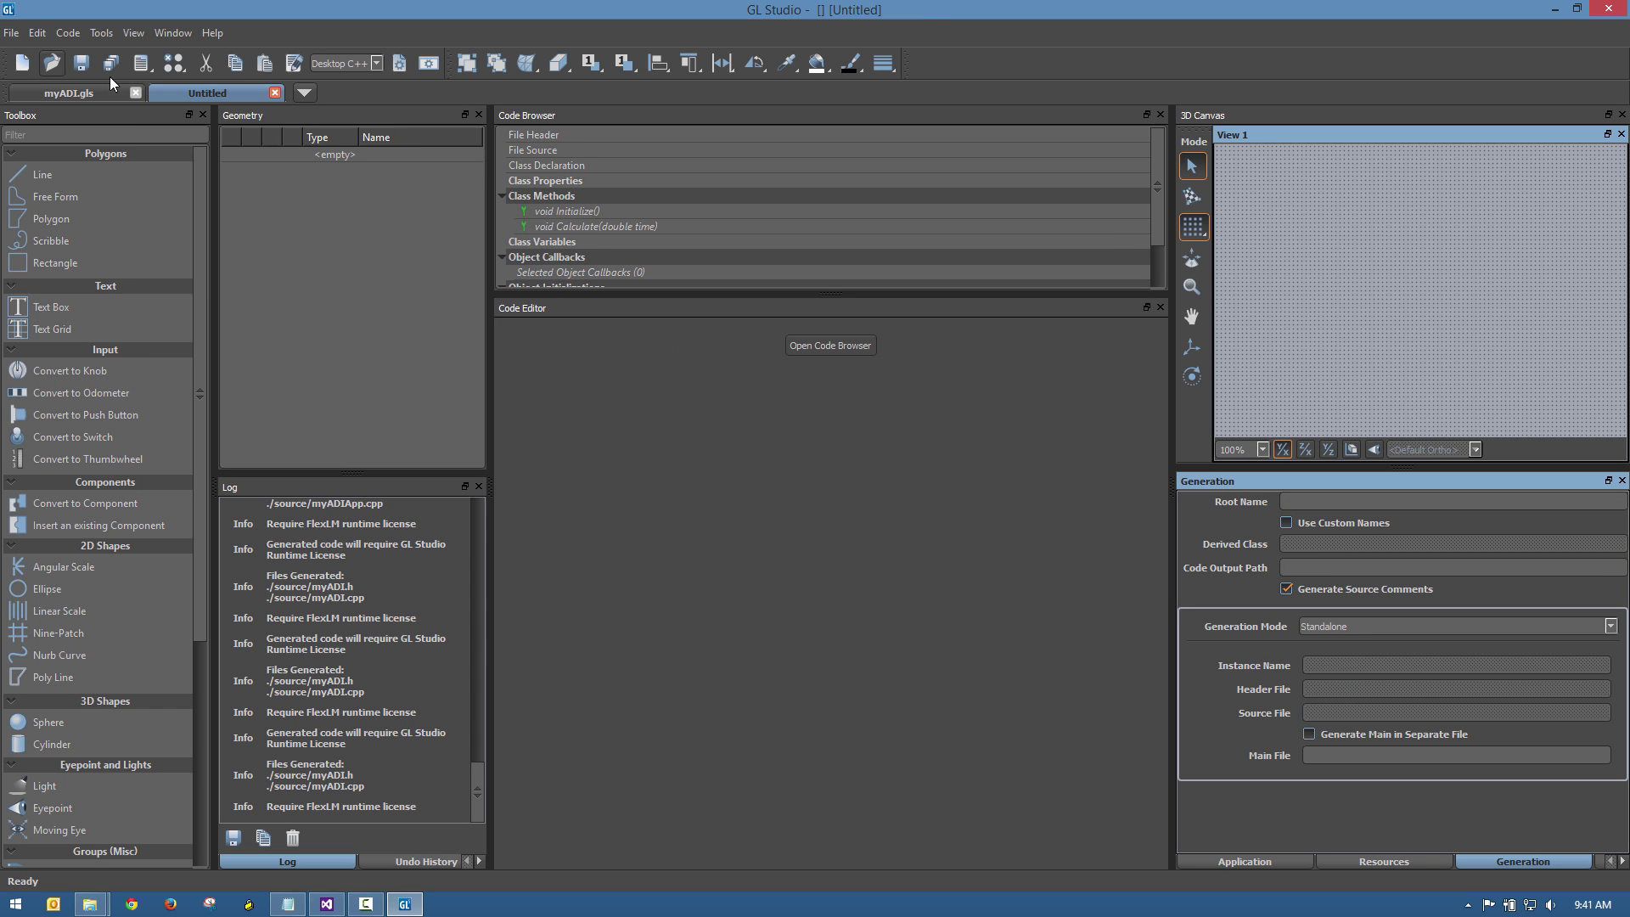
left_click(327, 226)
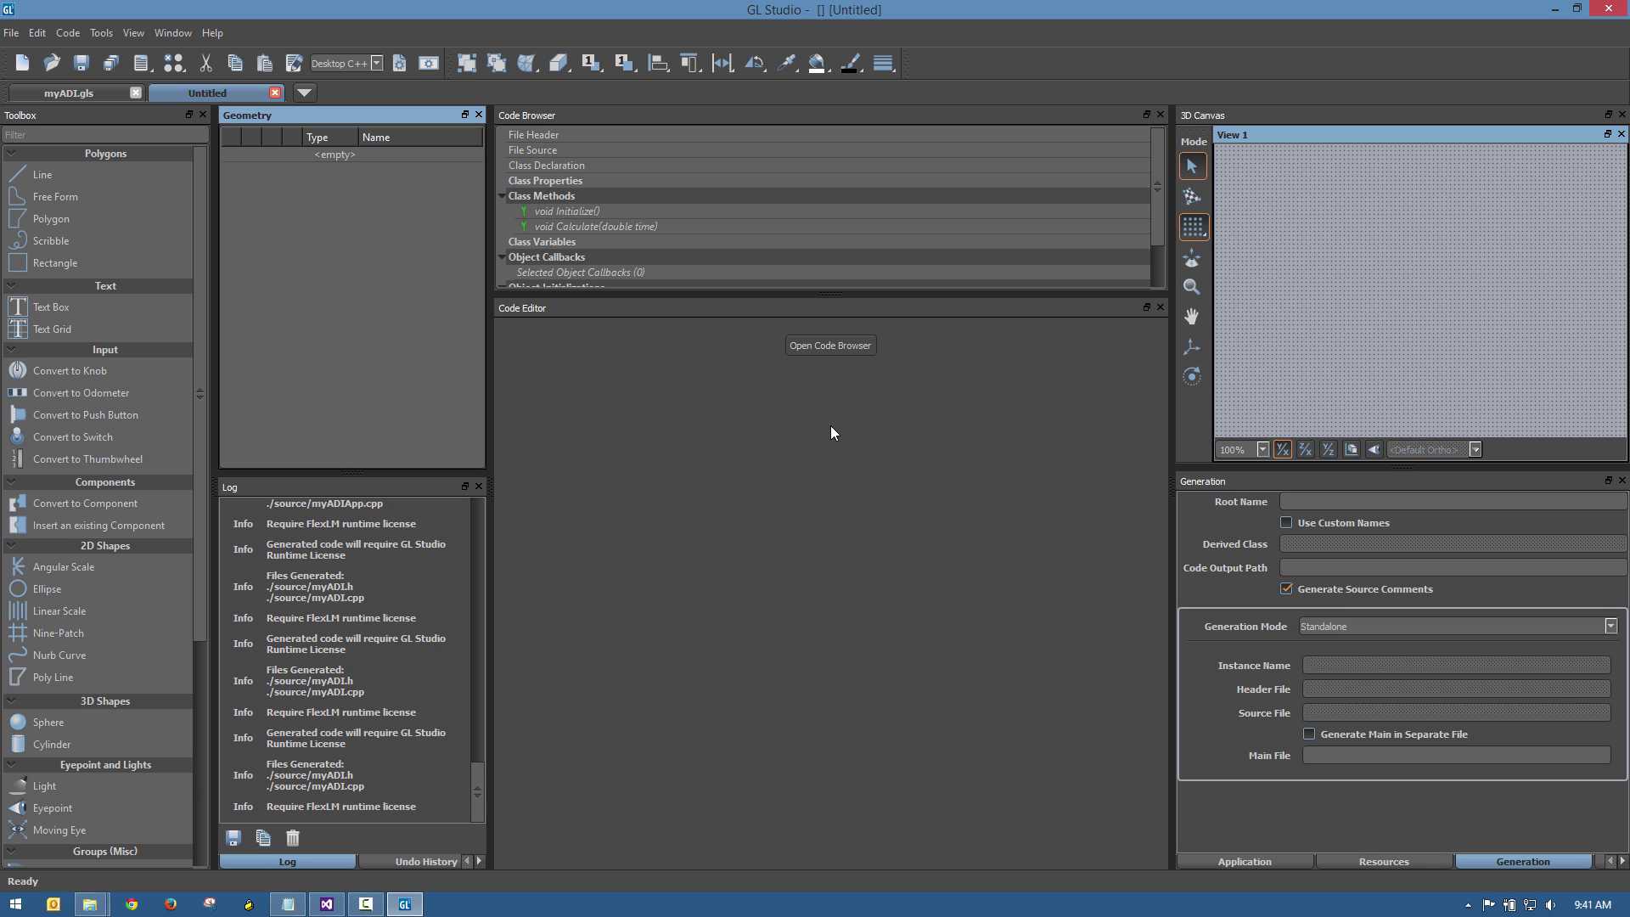
left_click(174, 33)
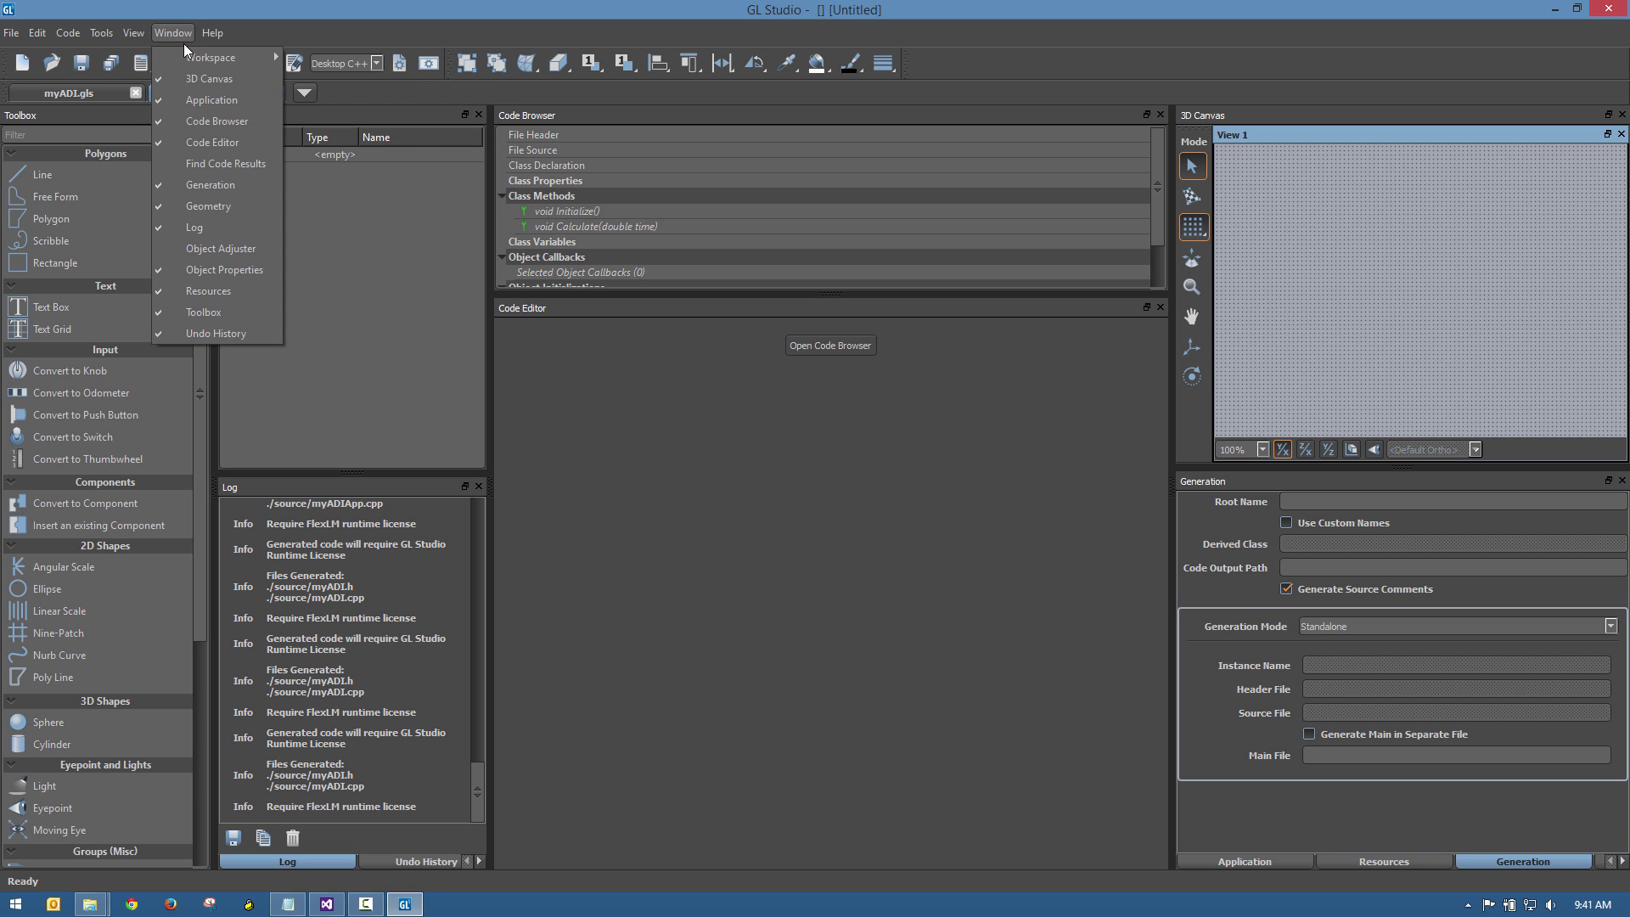
mouse_move(192, 56)
left_click(335, 100)
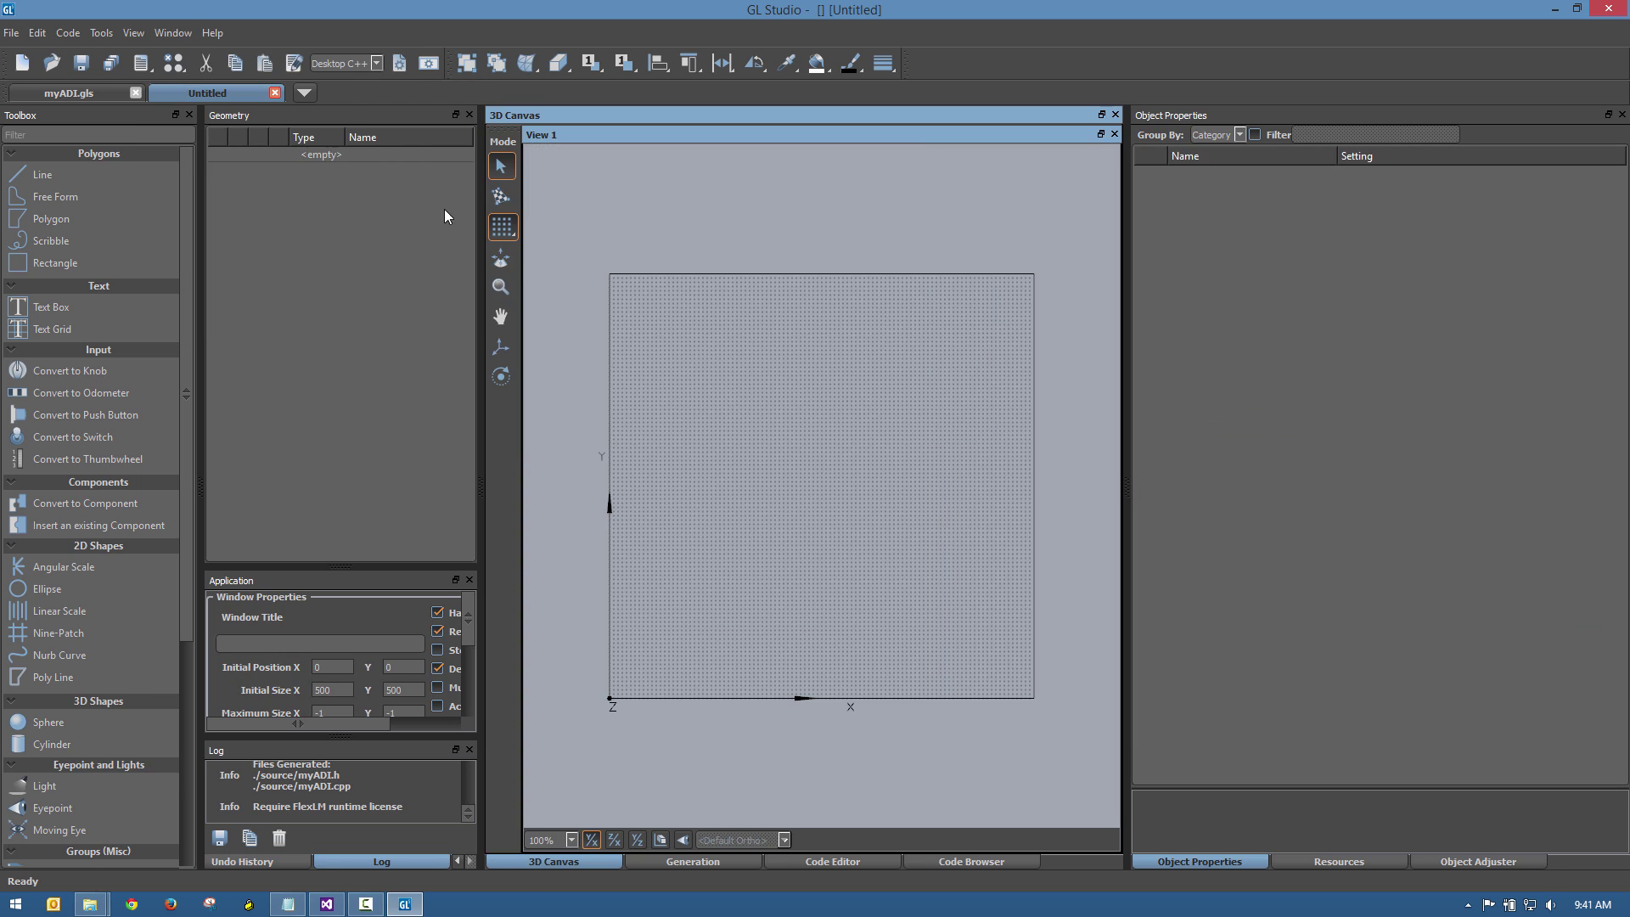
Insert myADI.dll from the Release RSO glsdll md folder as a component and select the ADI sphere
left_click(55, 524)
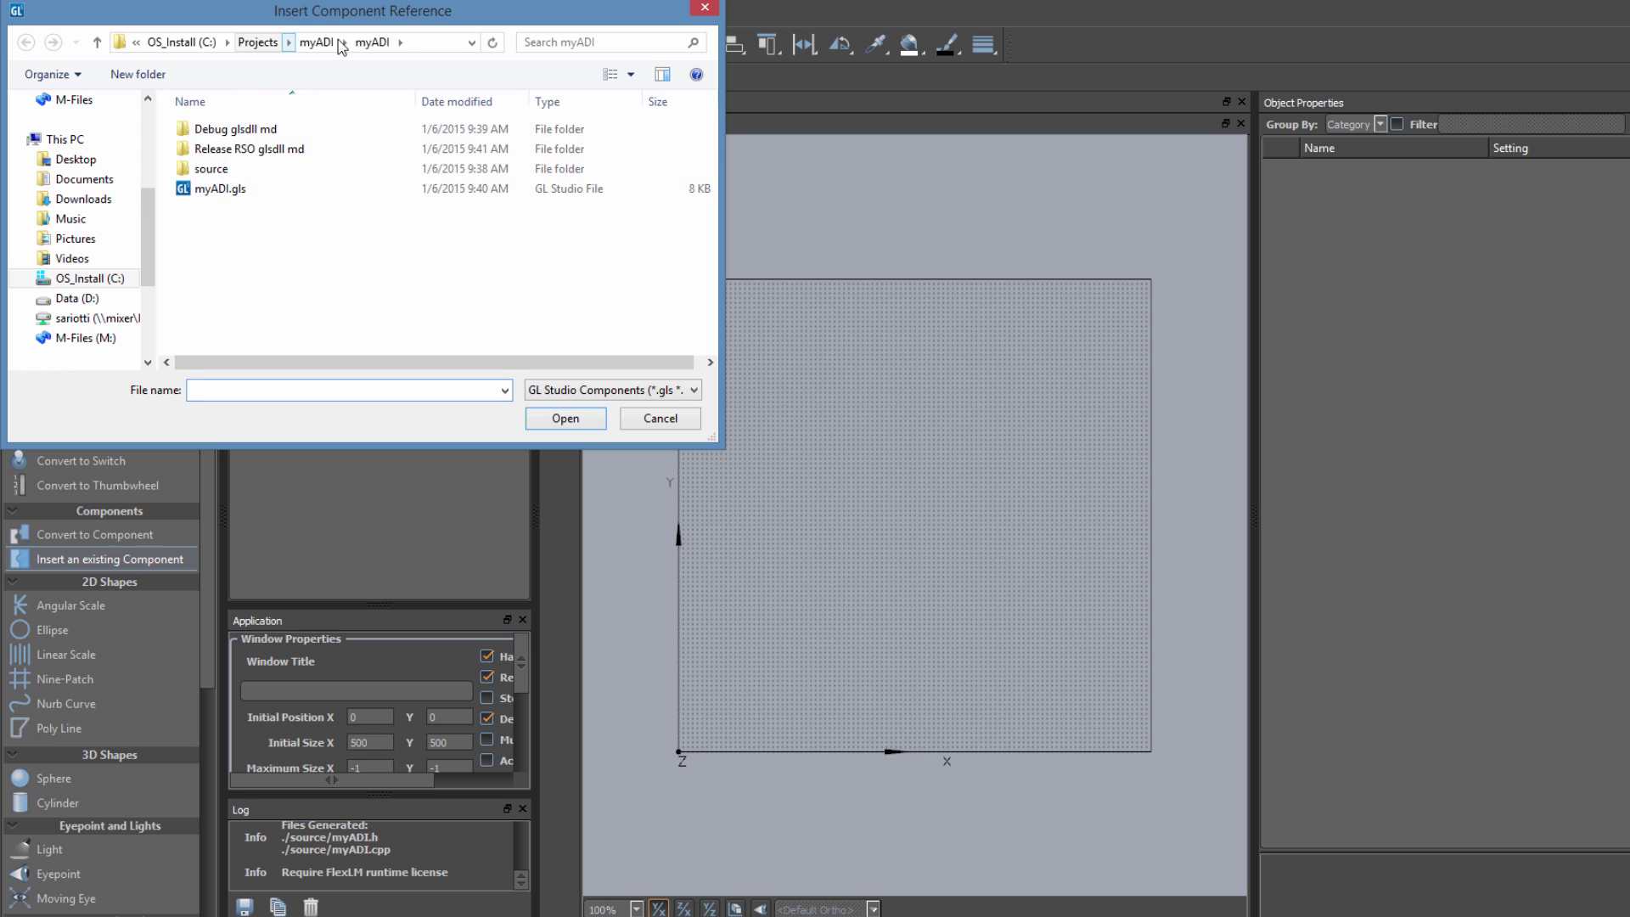
double_click(275, 151)
left_click(246, 131)
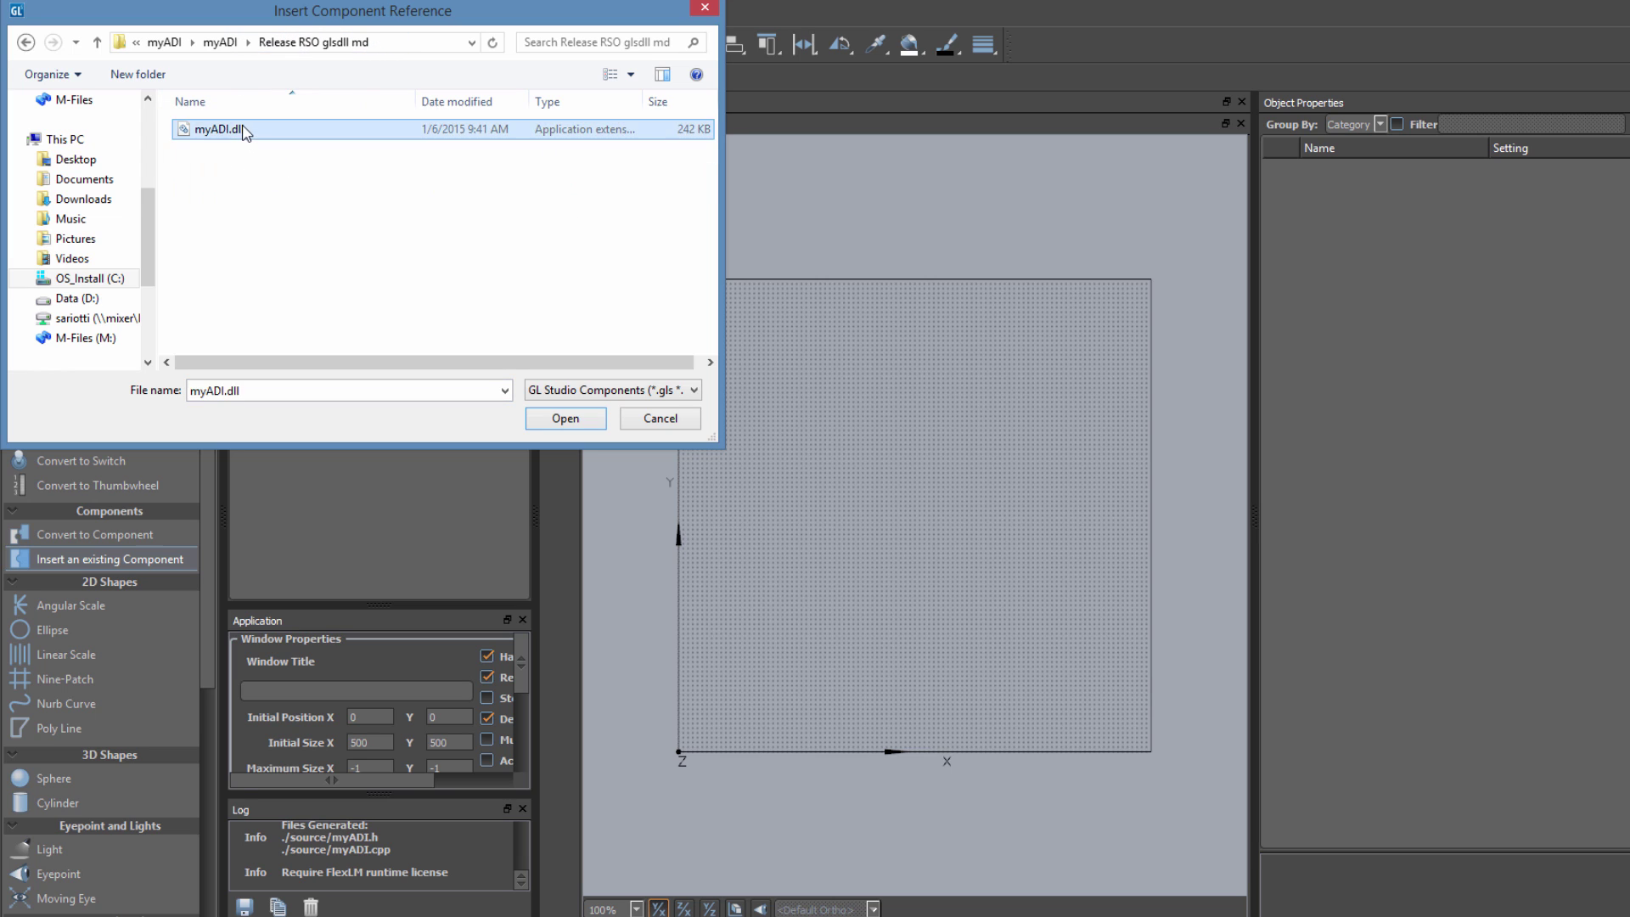
left_click(565, 418)
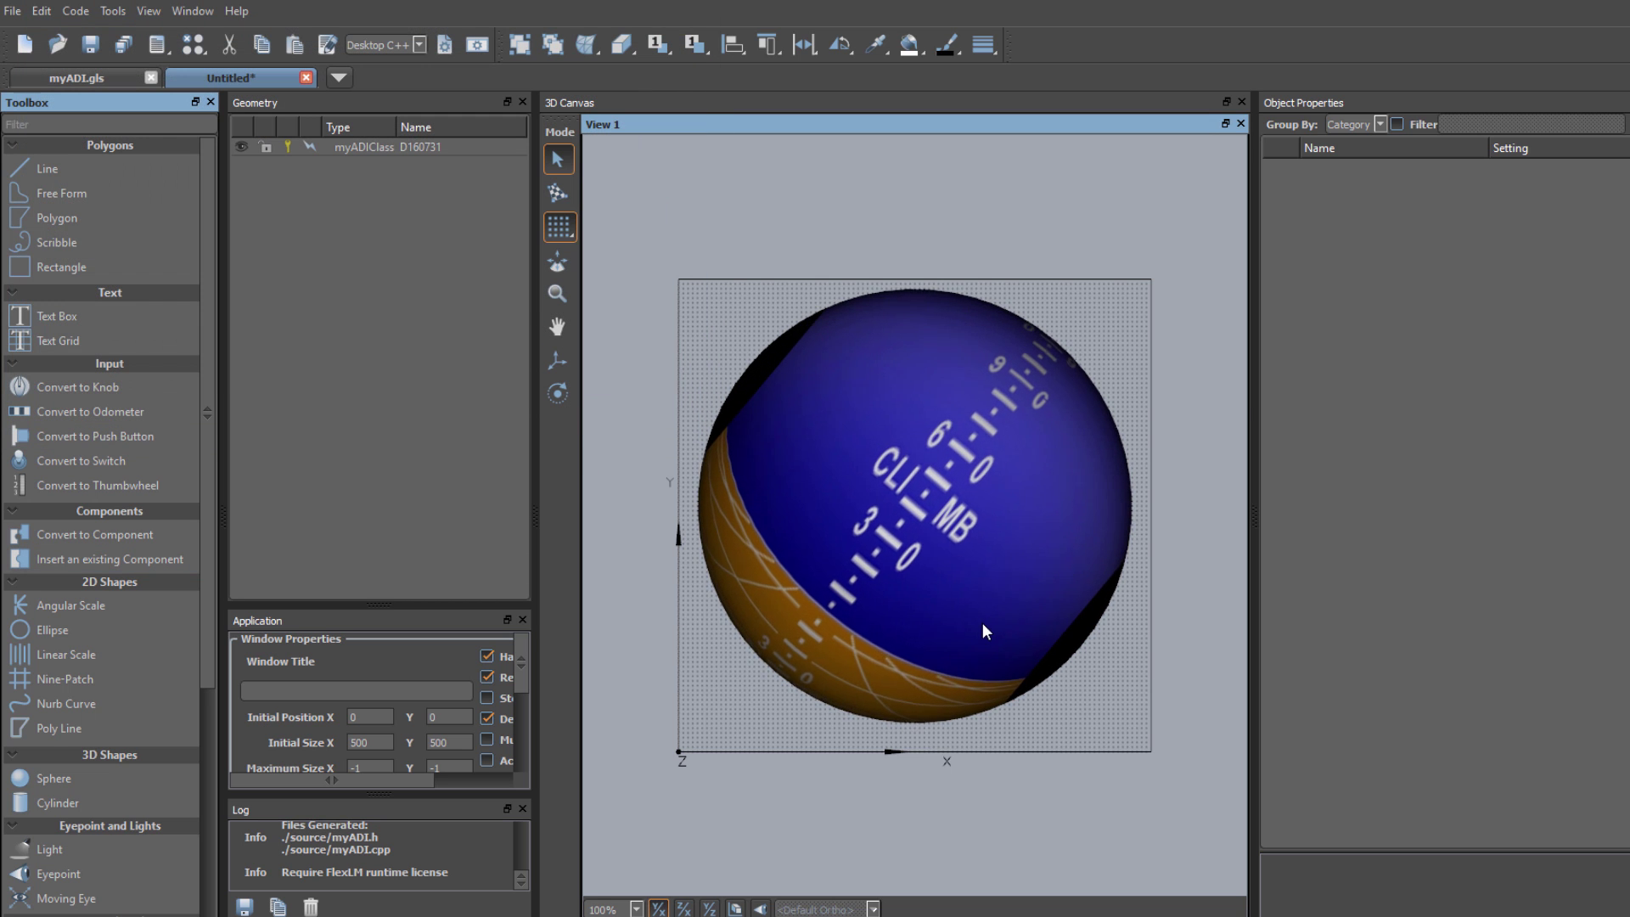
left_click(959, 570)
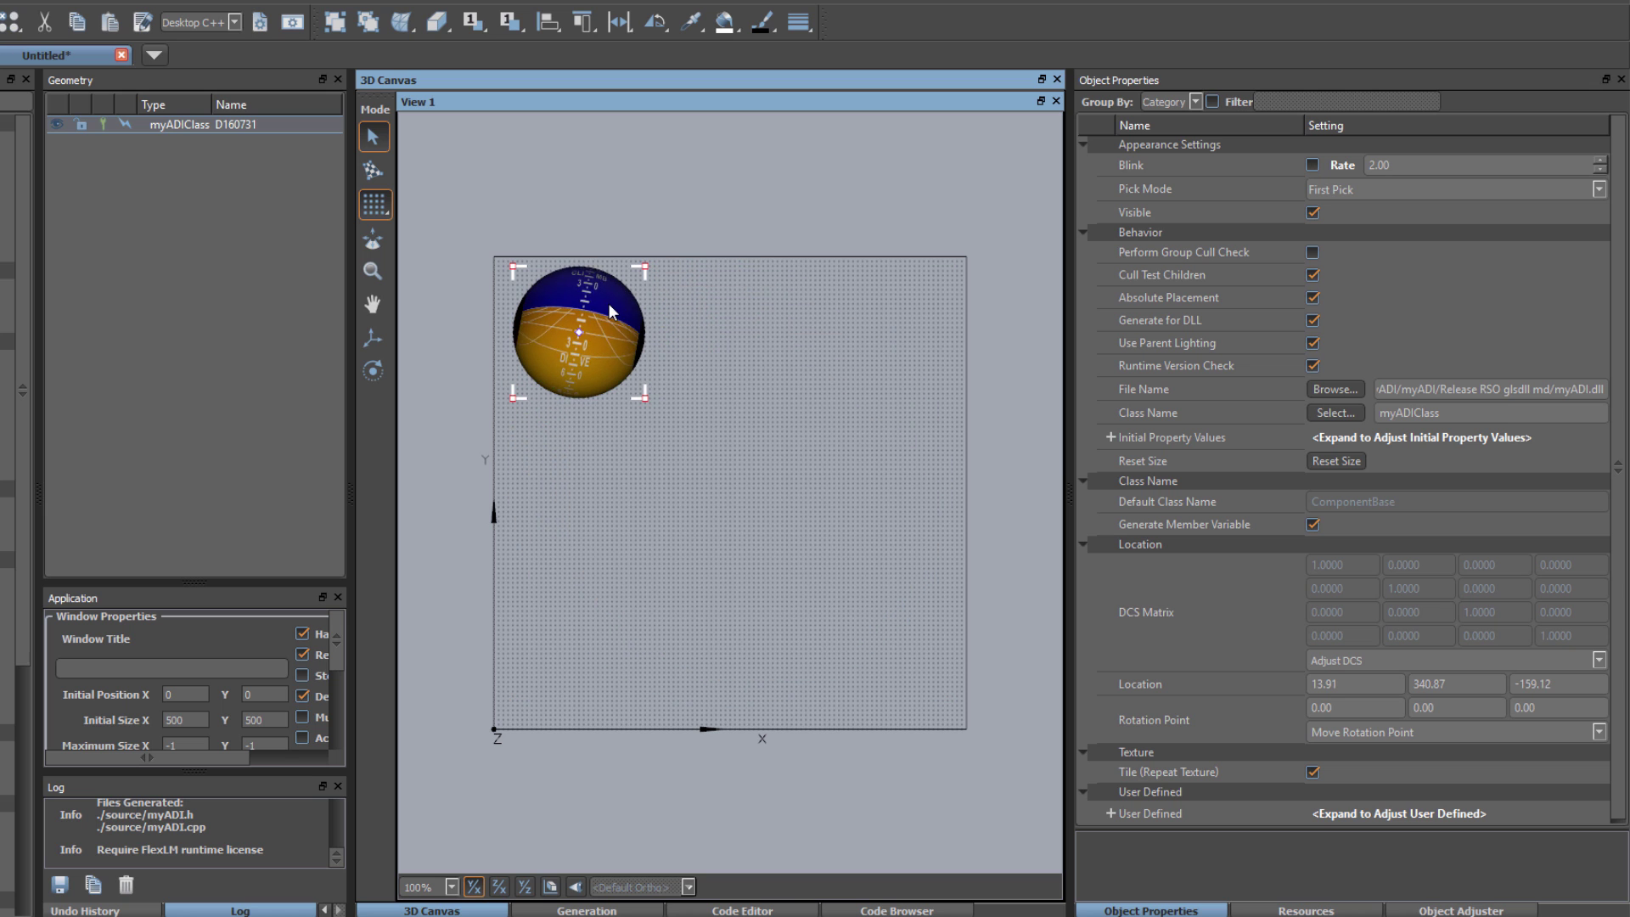
Duplicate the ADI sphere into a row of three, then copy that row twice for a 3x3 grid
key("ctrl+d")
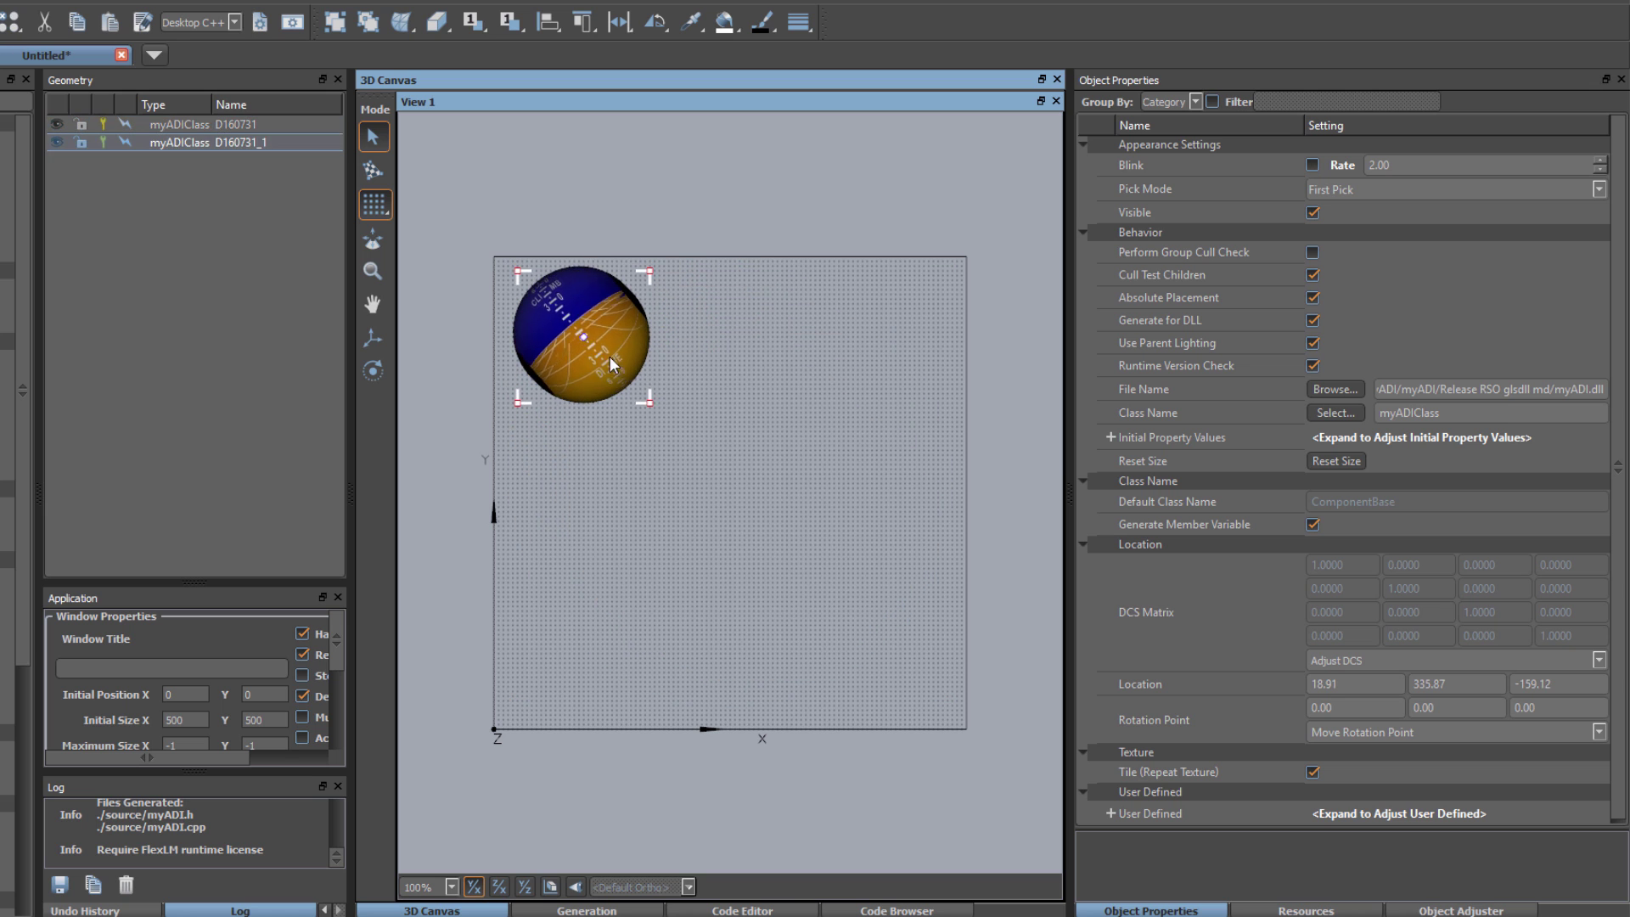
left_click_drag(609, 357, 922, 355)
key("ctrl+d")
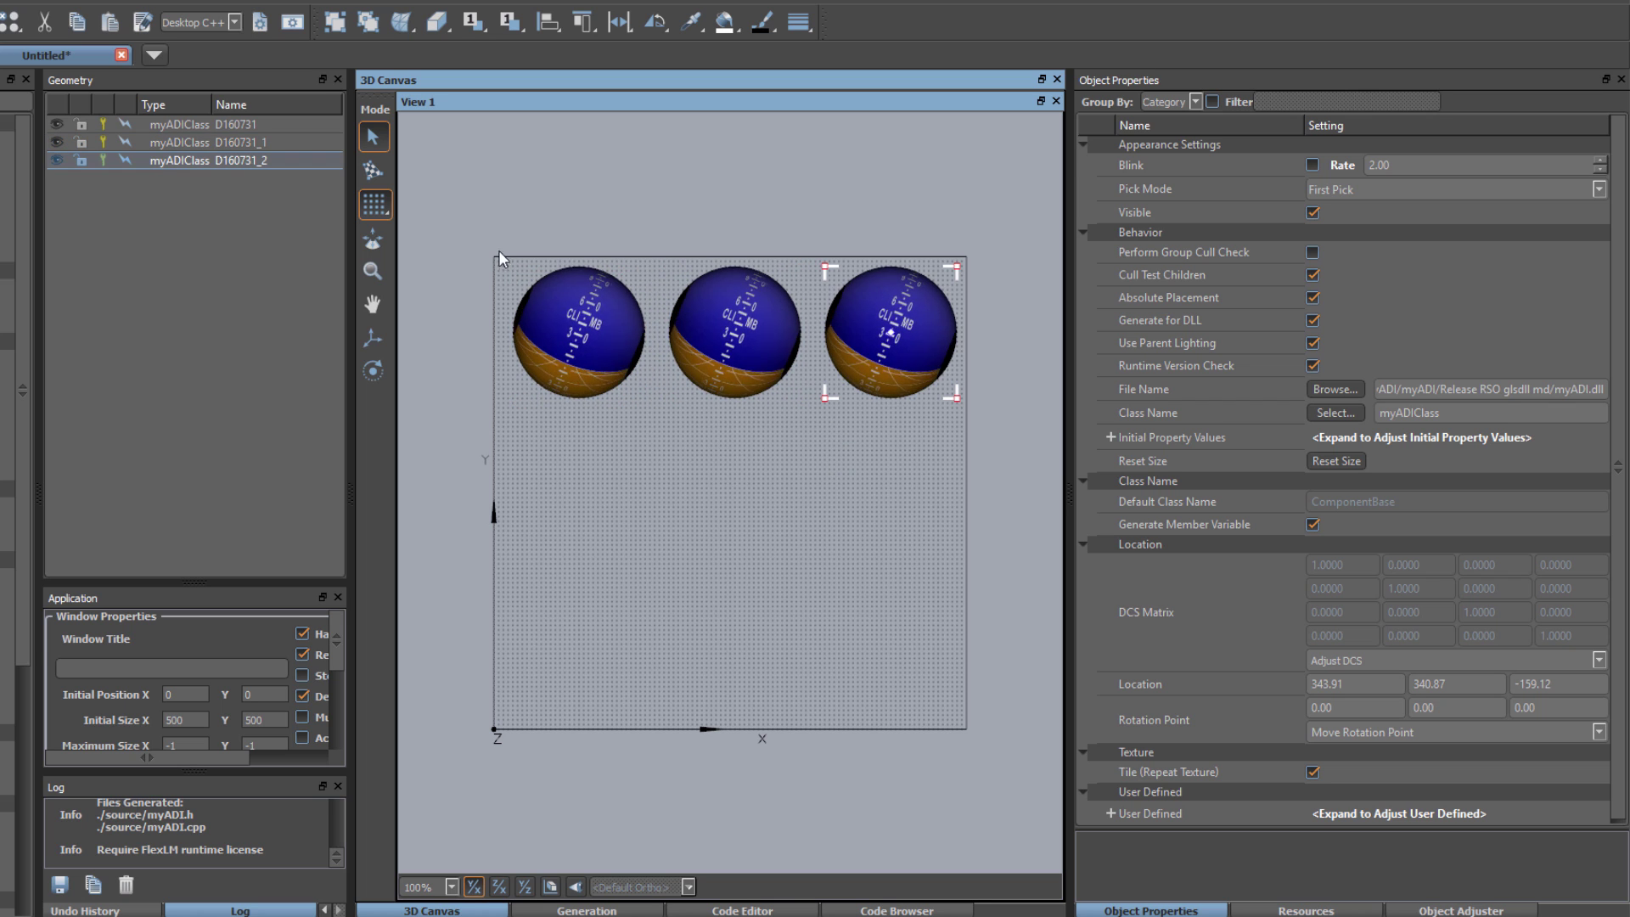
left_click_drag(459, 225, 982, 464)
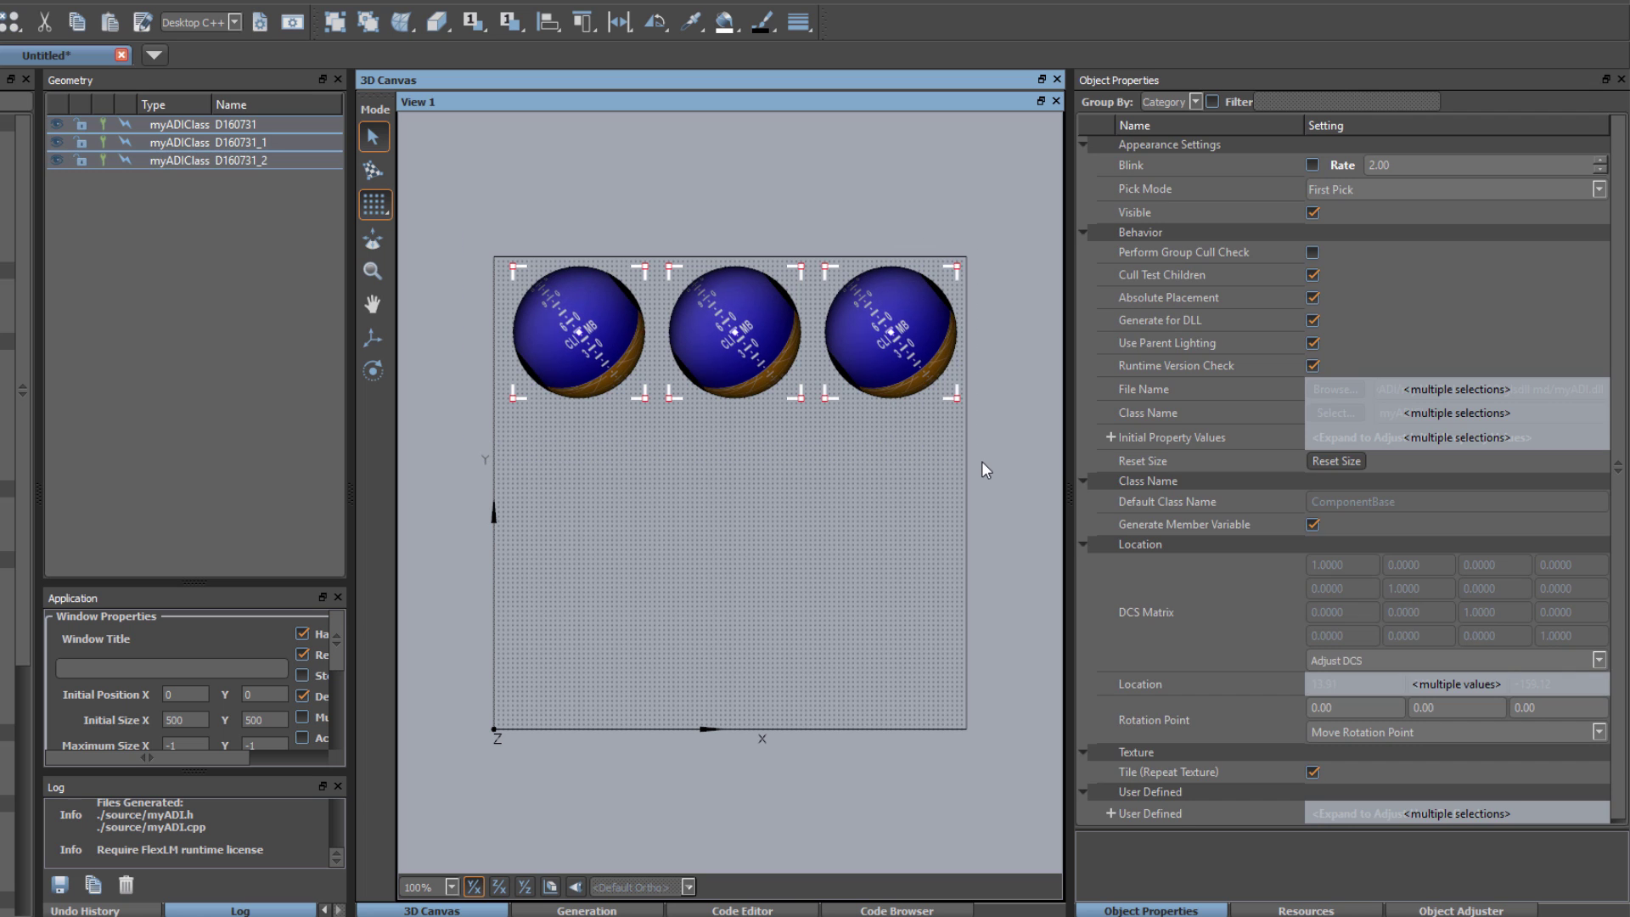
key("ctrl+d")
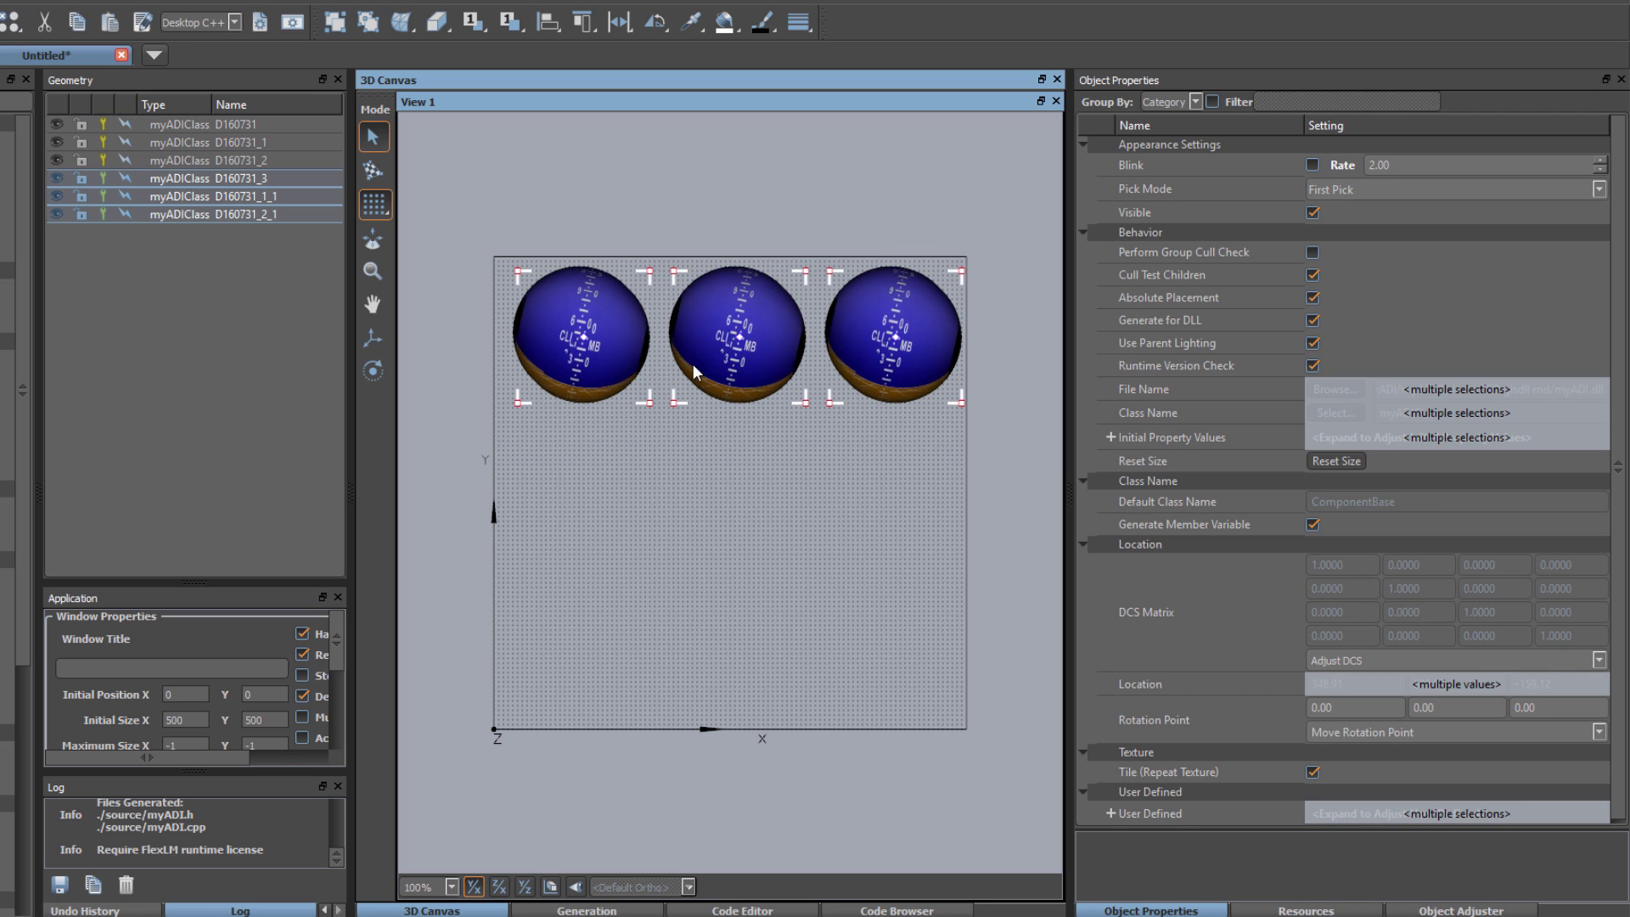
left_click_drag(598, 333, 595, 494)
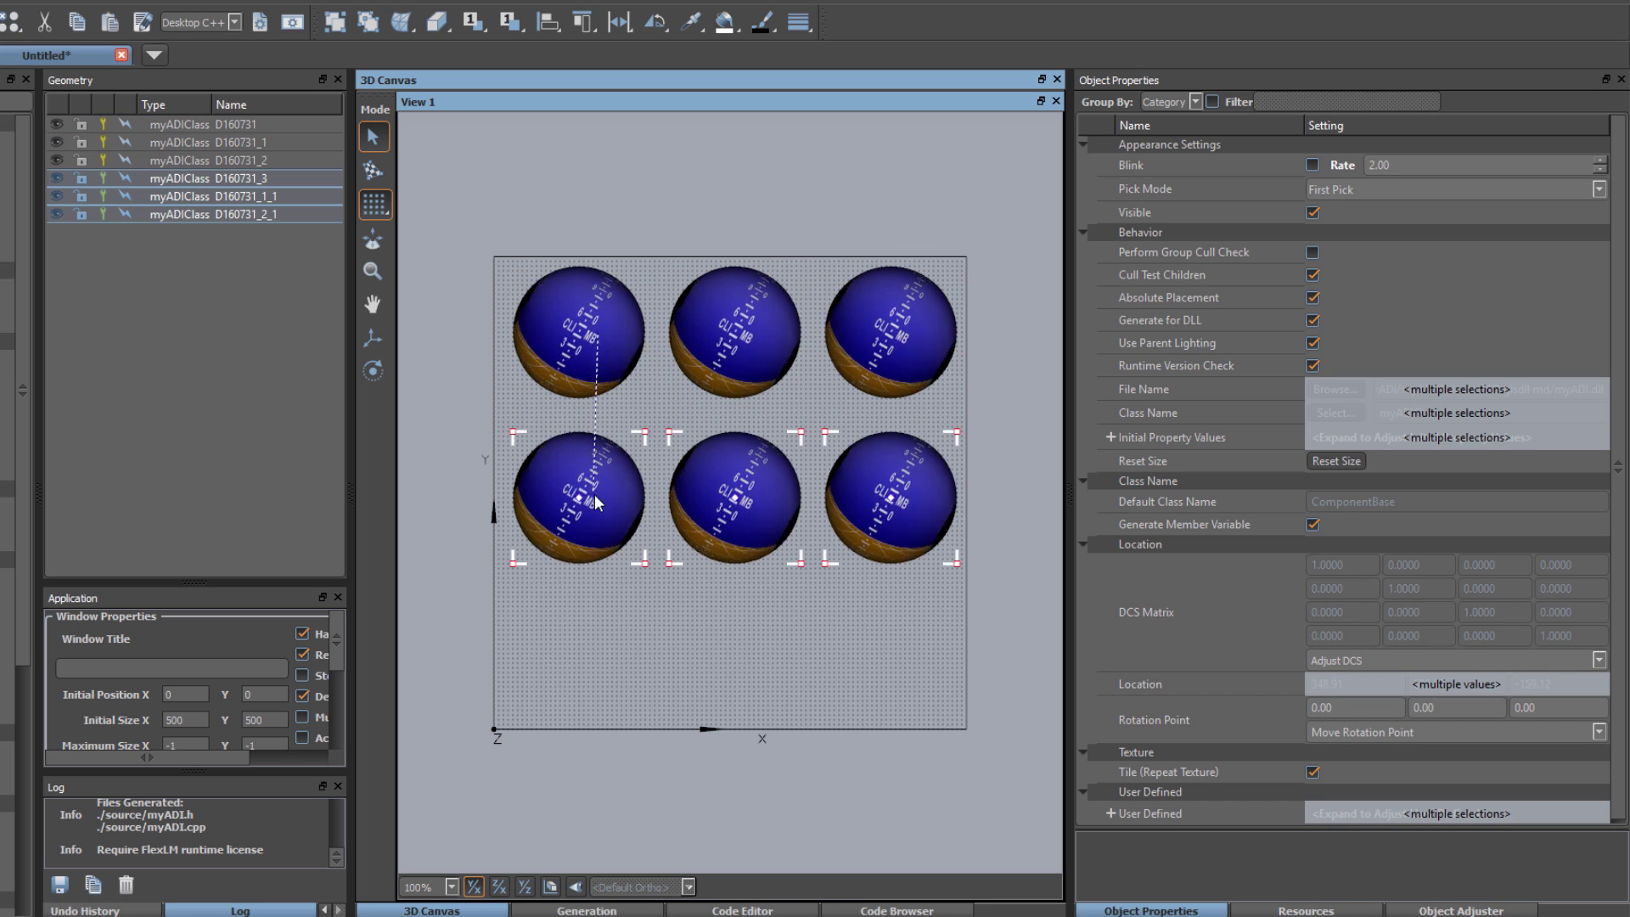
key("ctrl+d")
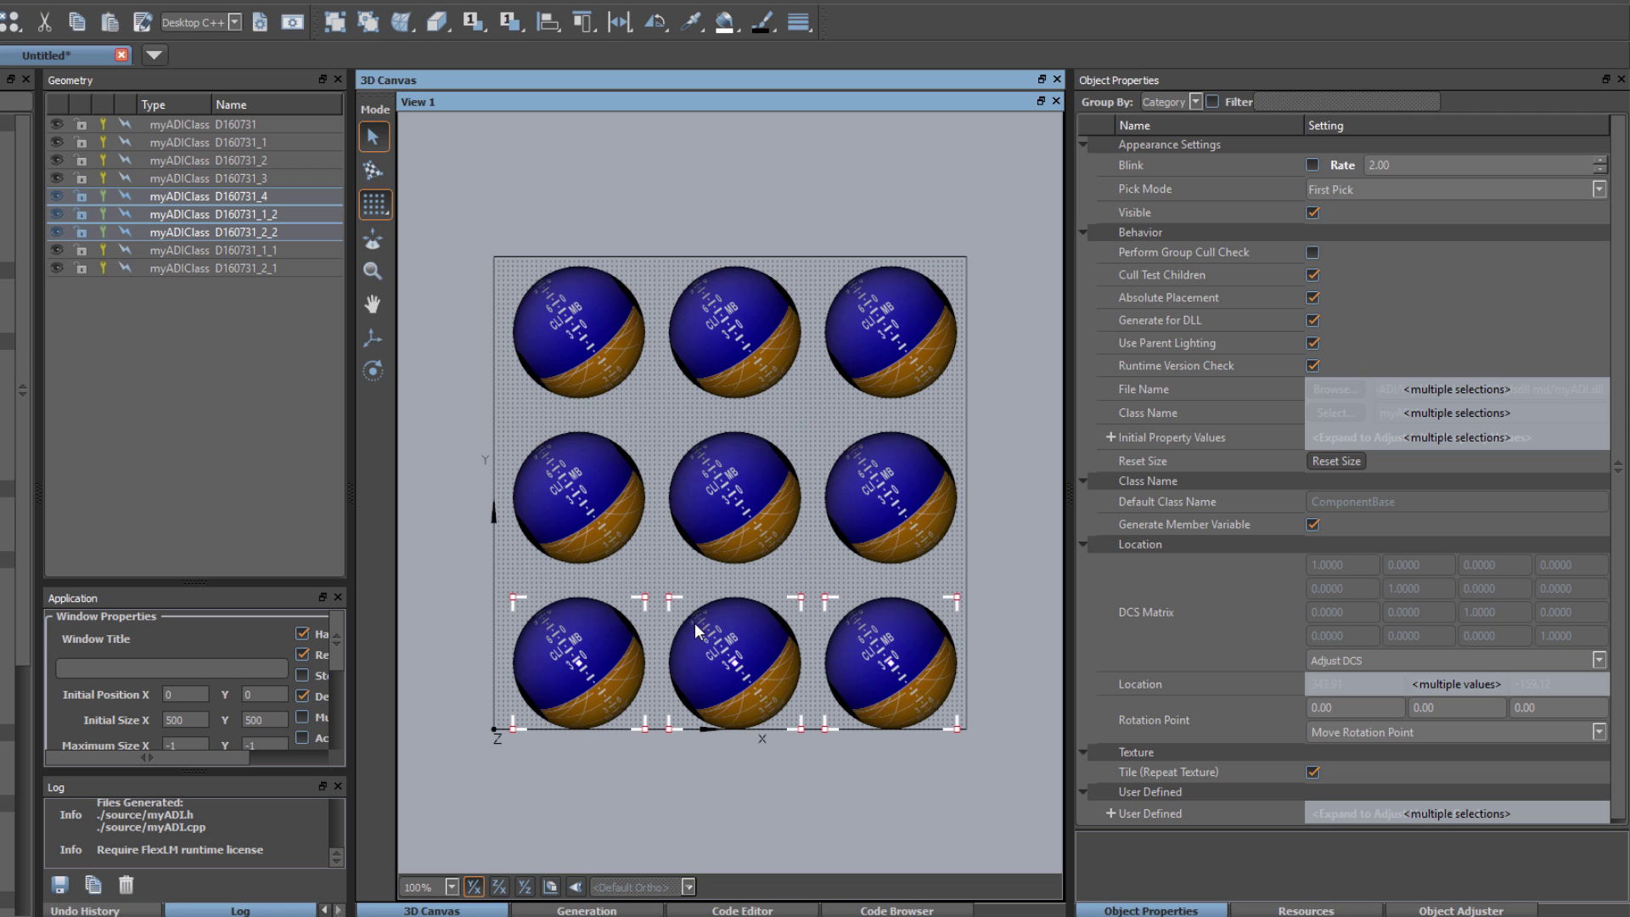
left_click(997, 587)
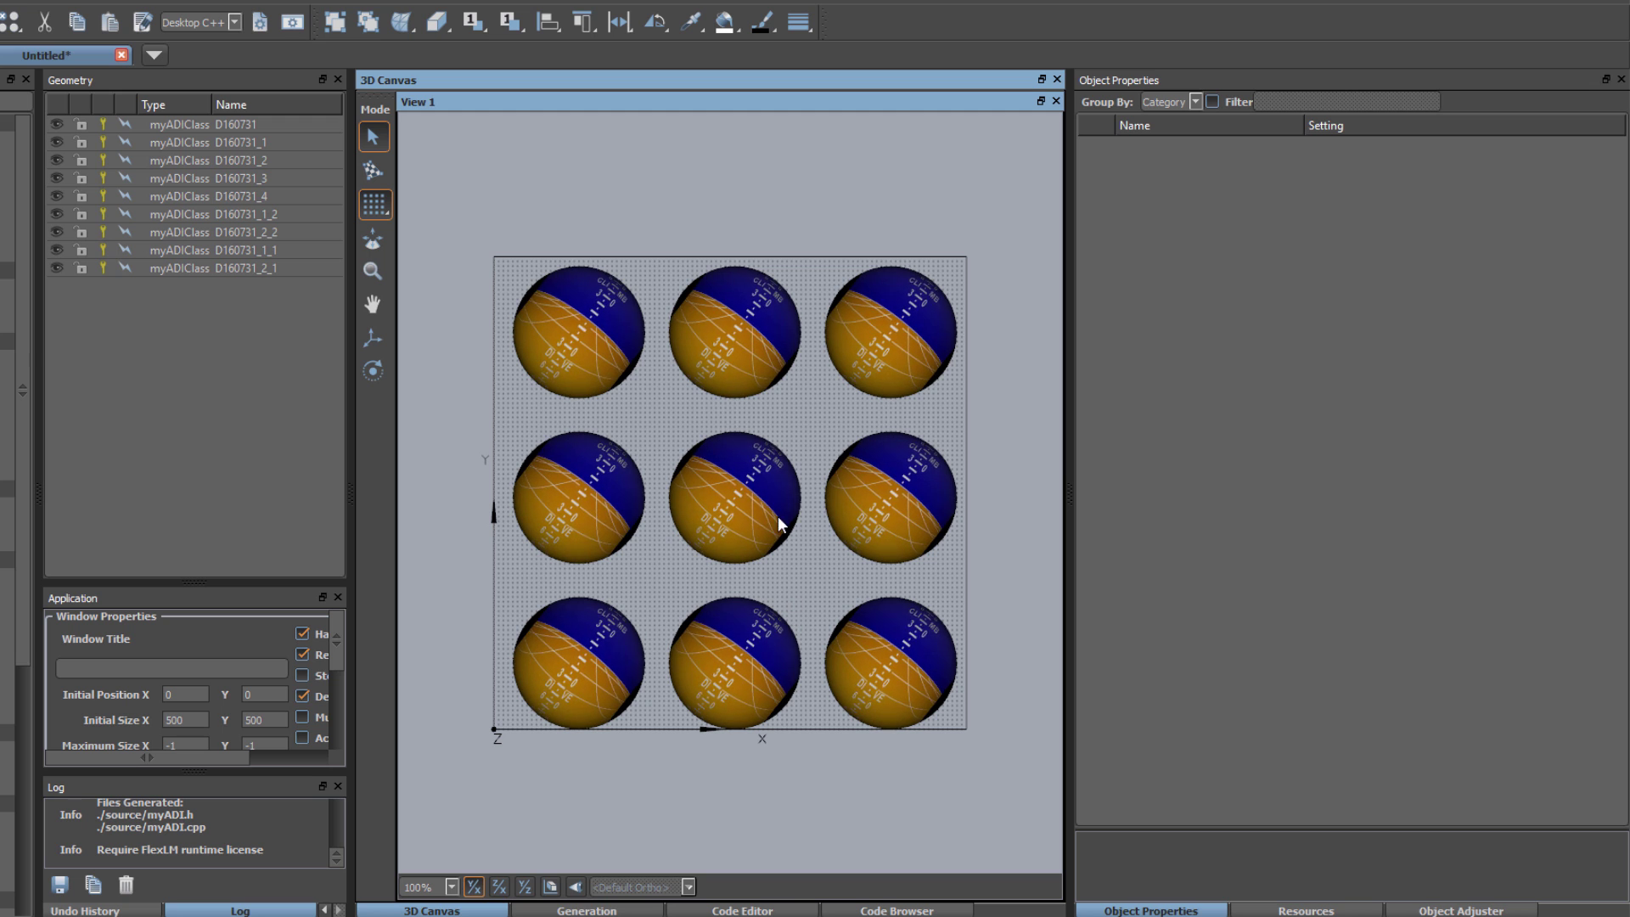
Add an initial Testing property with value 0 to the centre ADI sphere
left_click(717, 487)
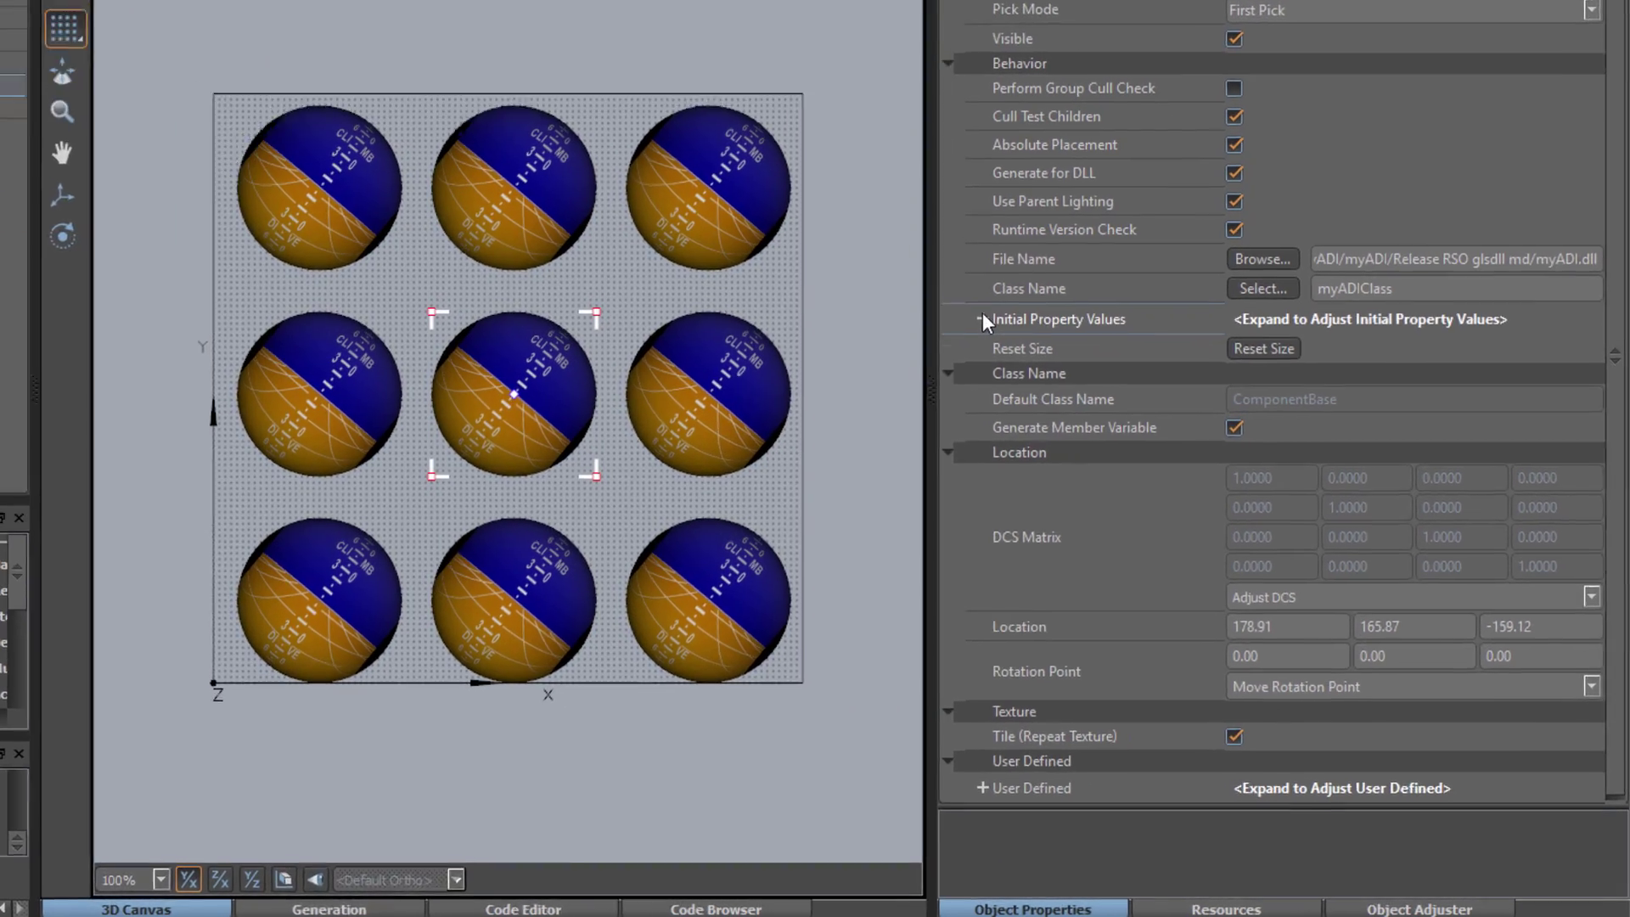
left_click(1133, 435)
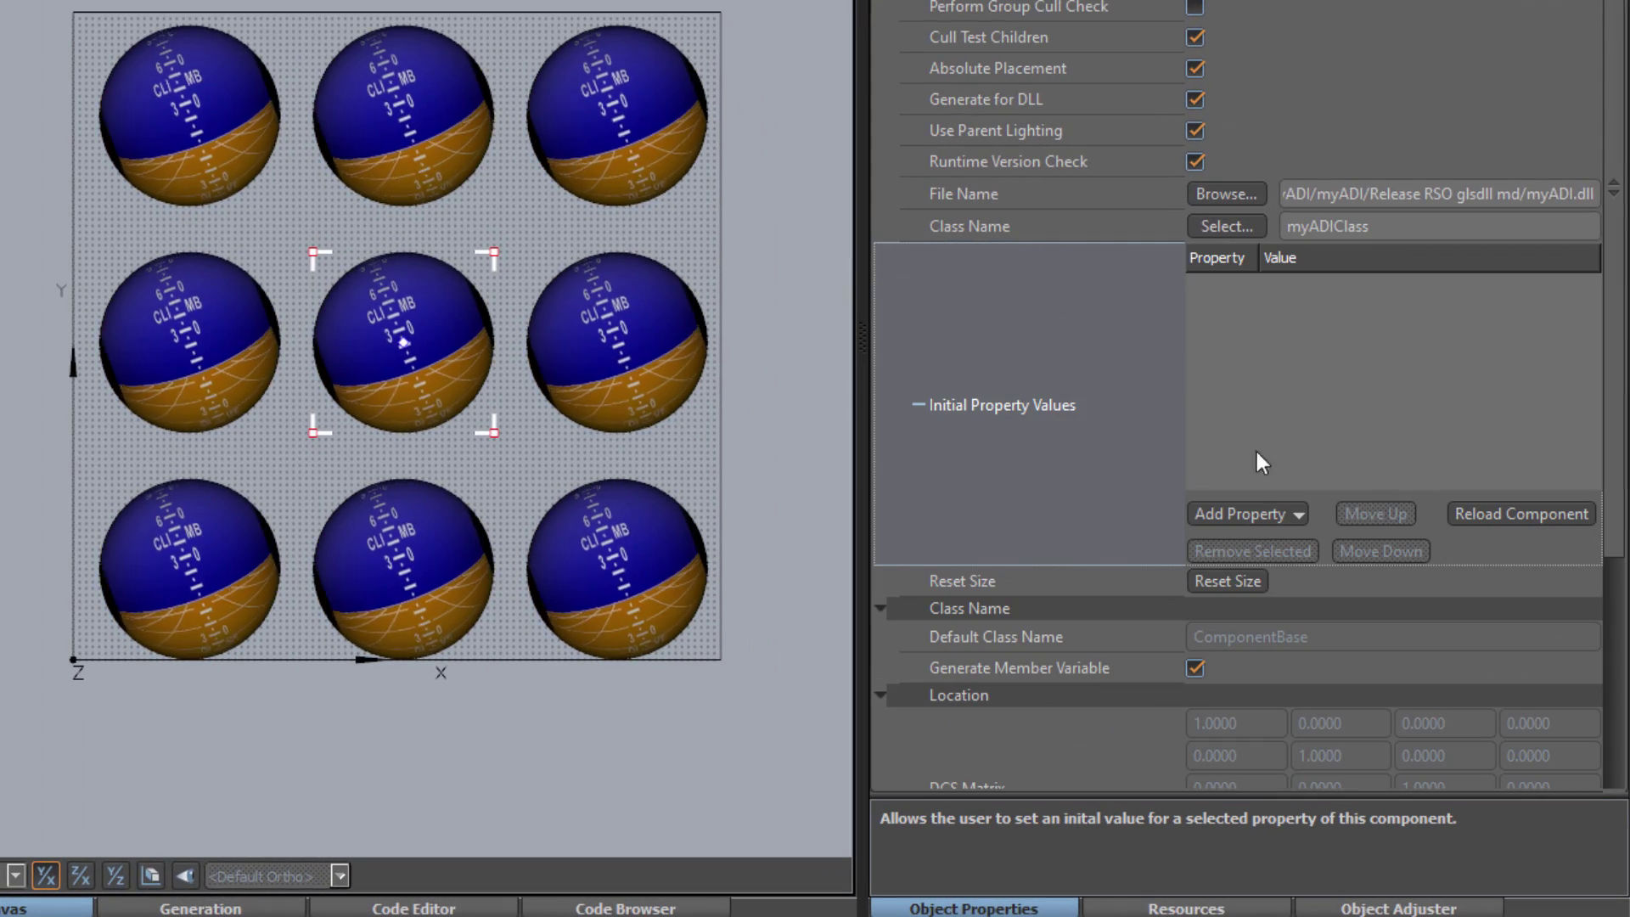
left_click(1268, 513)
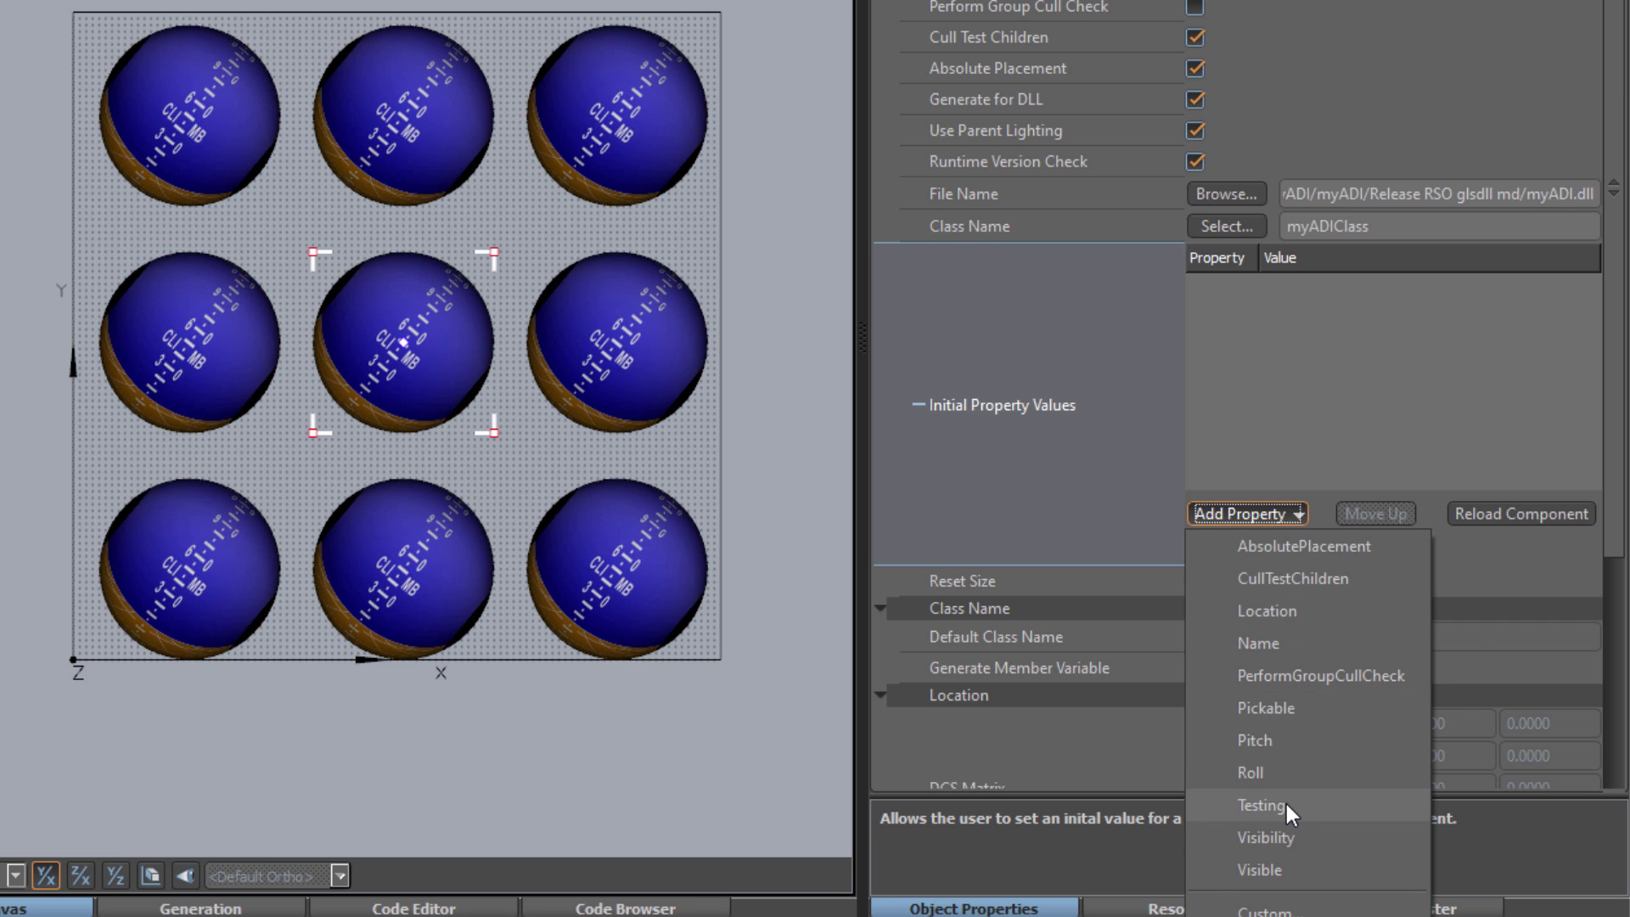
left_click(1261, 805)
left_click(1322, 284)
type("0")
left_click(1332, 319)
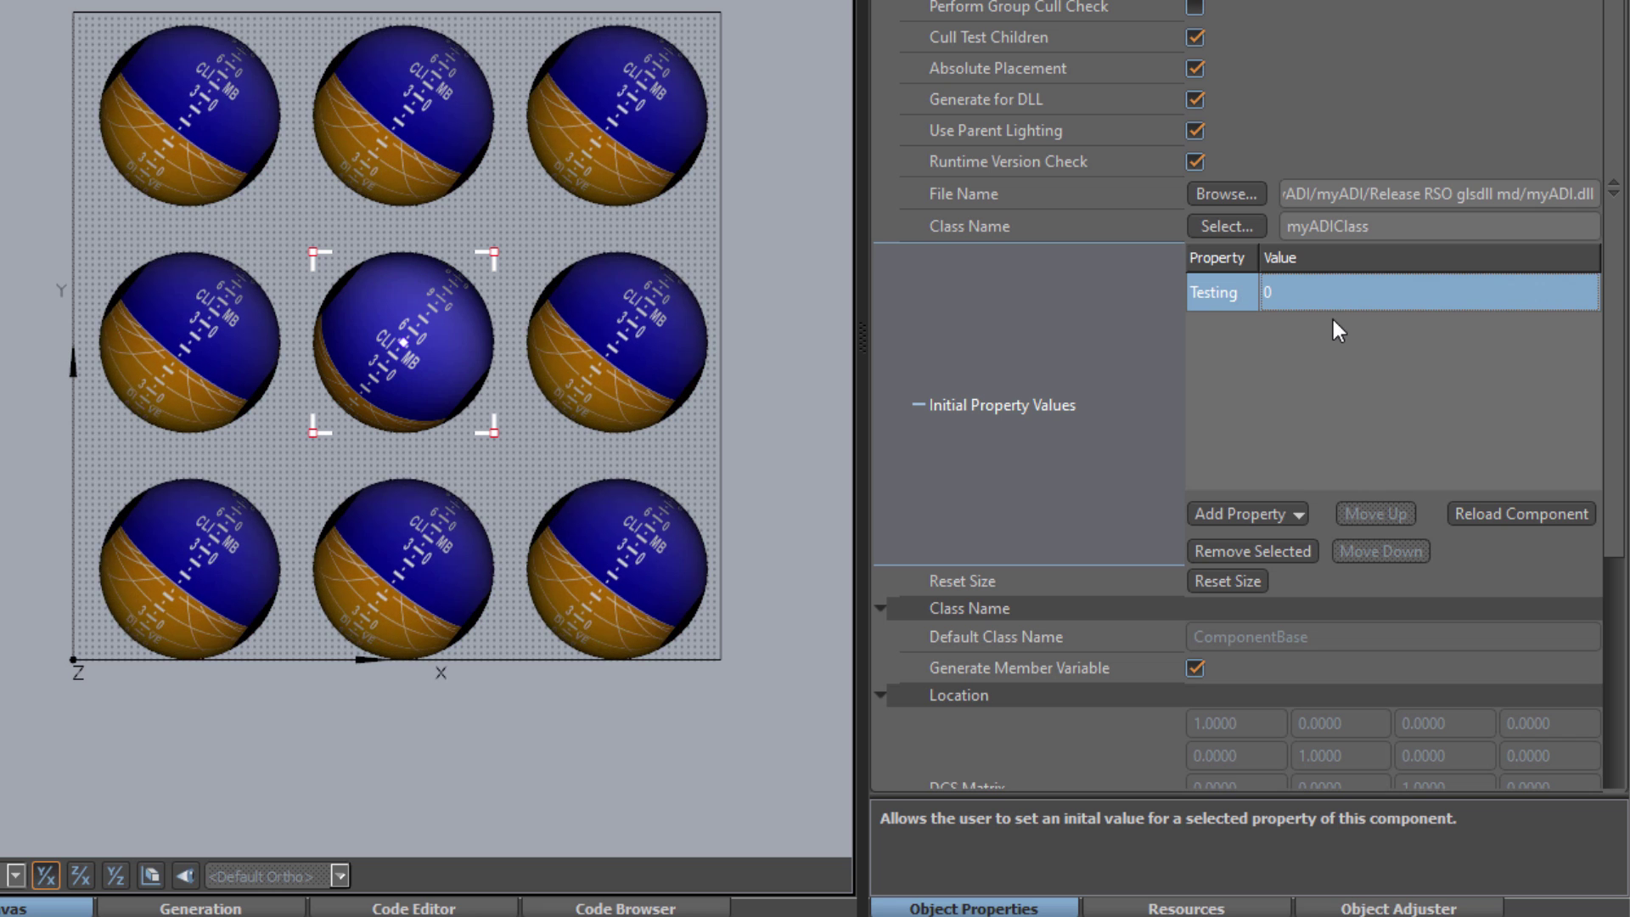
left_click(749, 391)
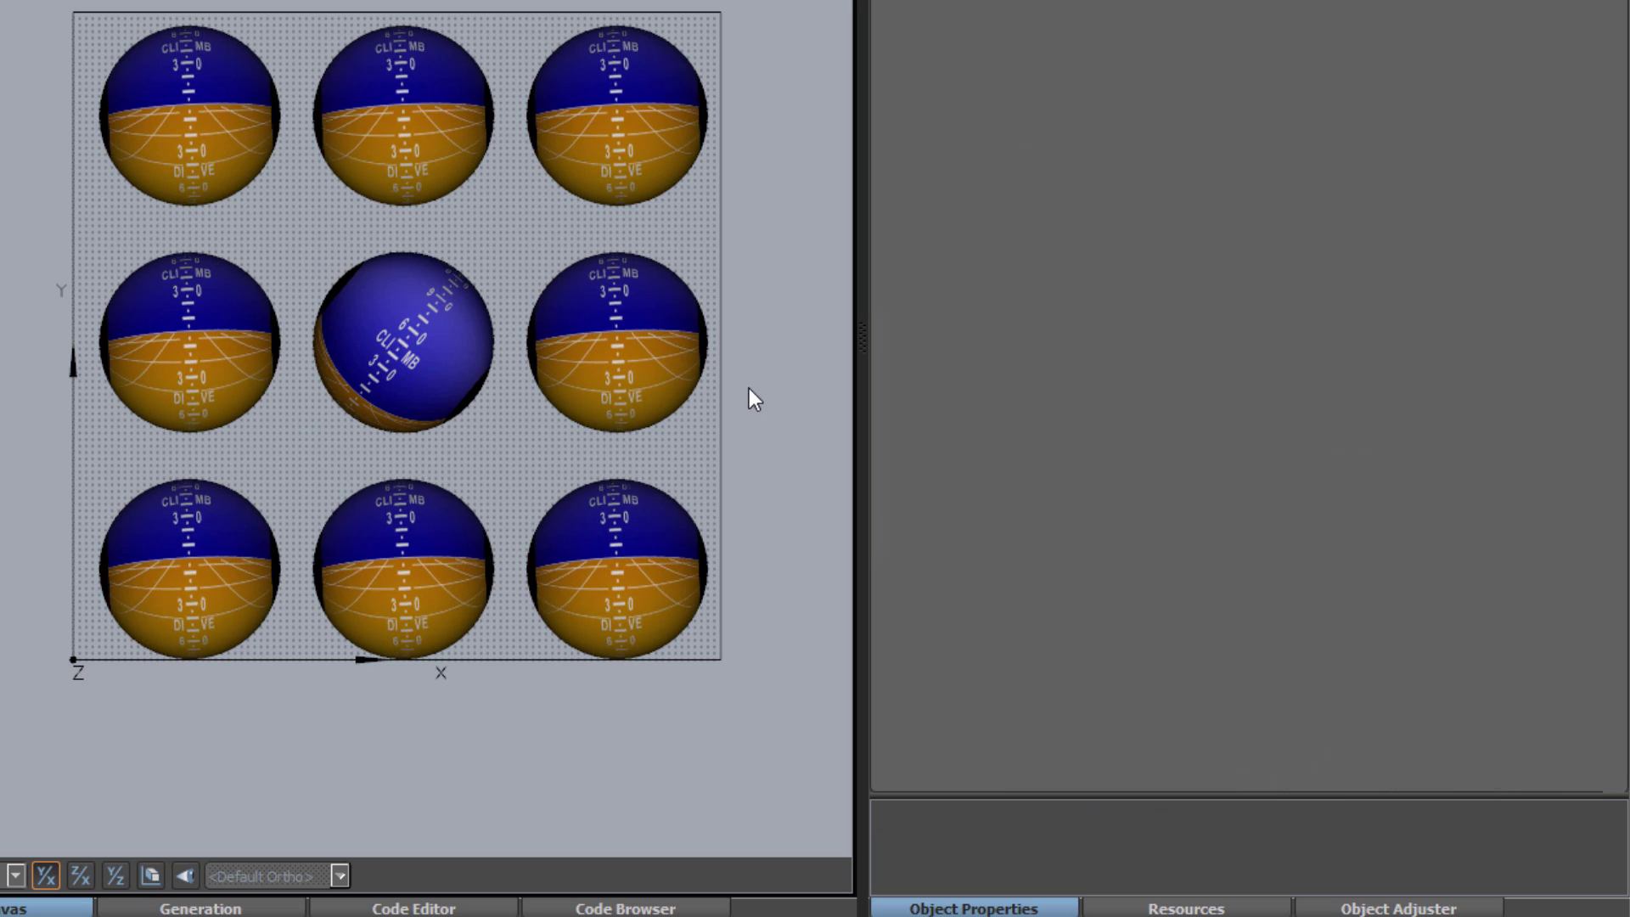
Add an initial Roll property of 25 to the centre ADI sphere
left_click(409, 343)
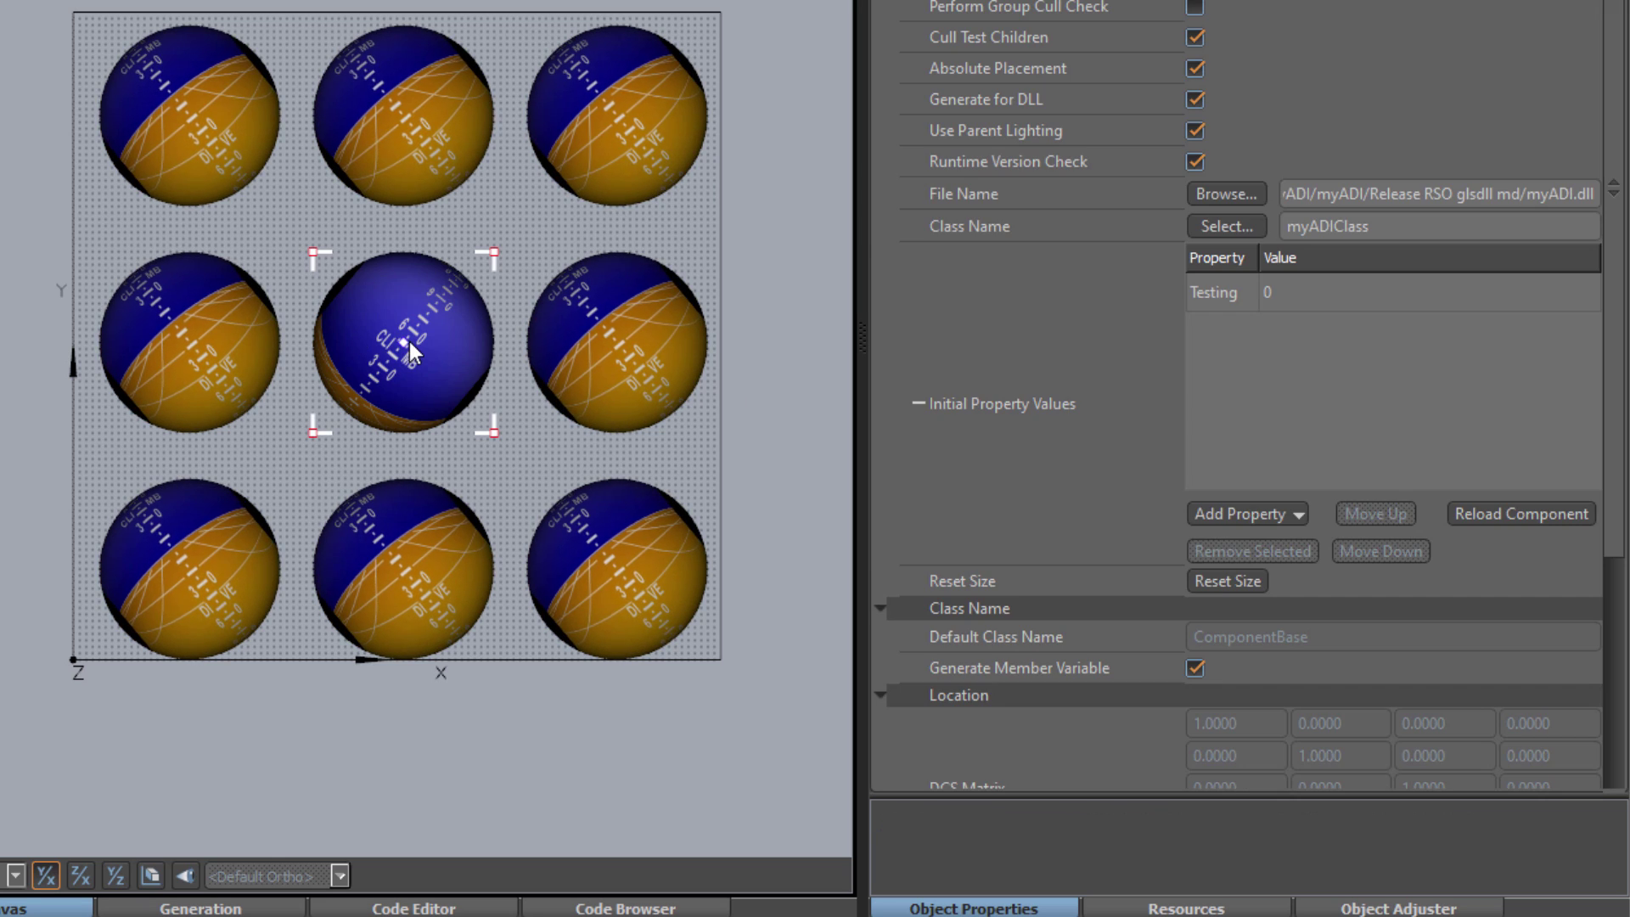
left_click(1250, 511)
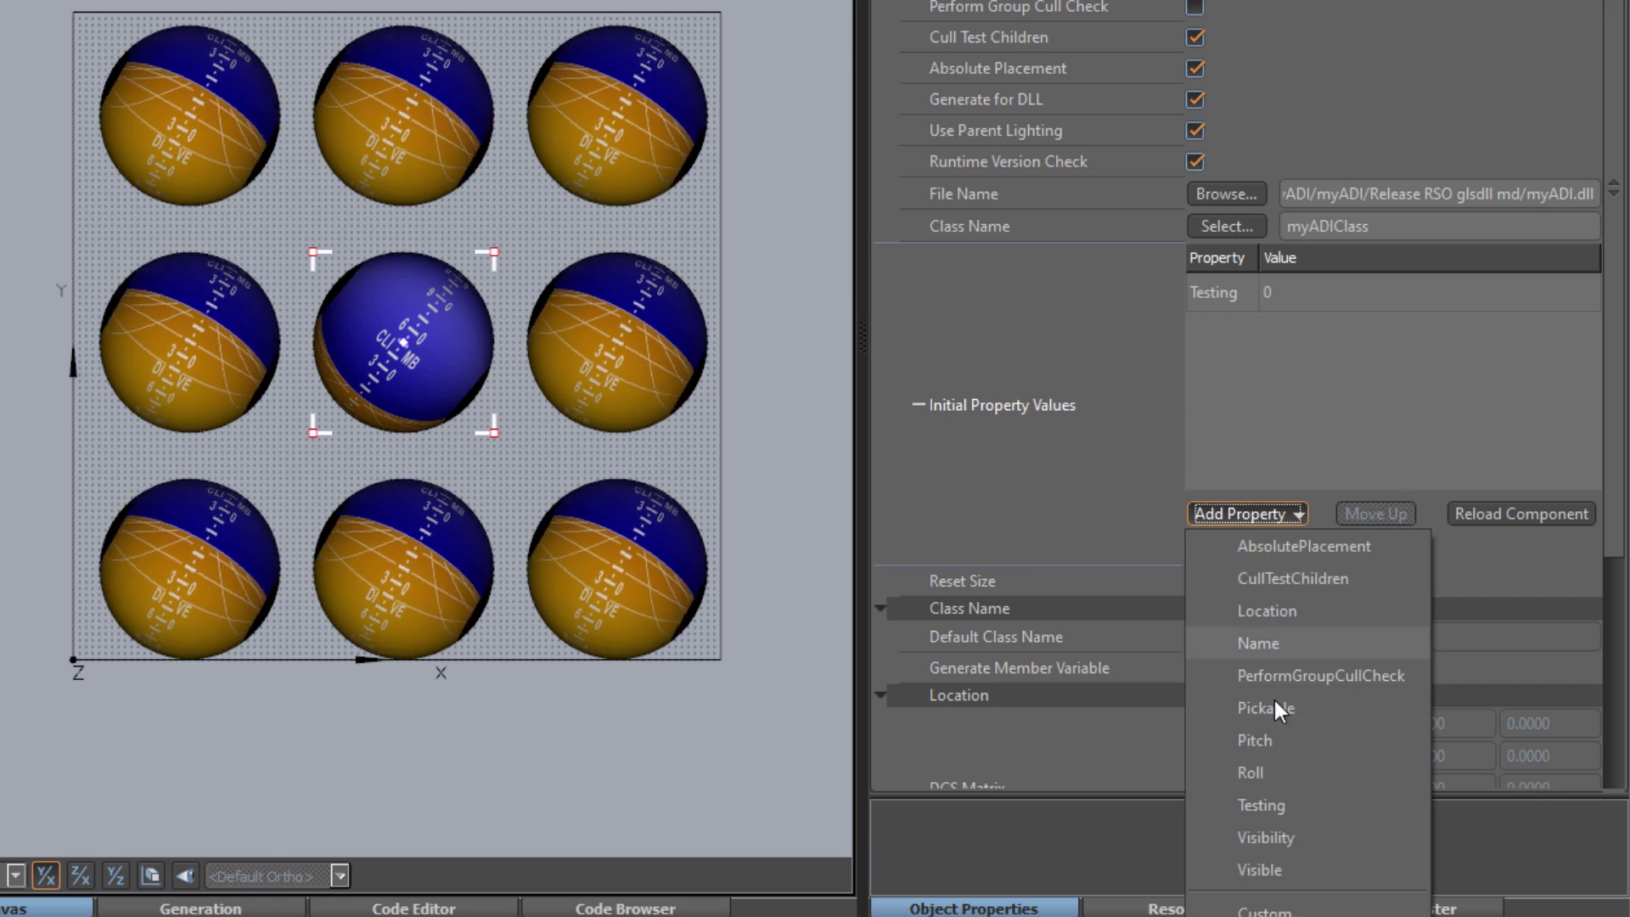
left_click(1270, 767)
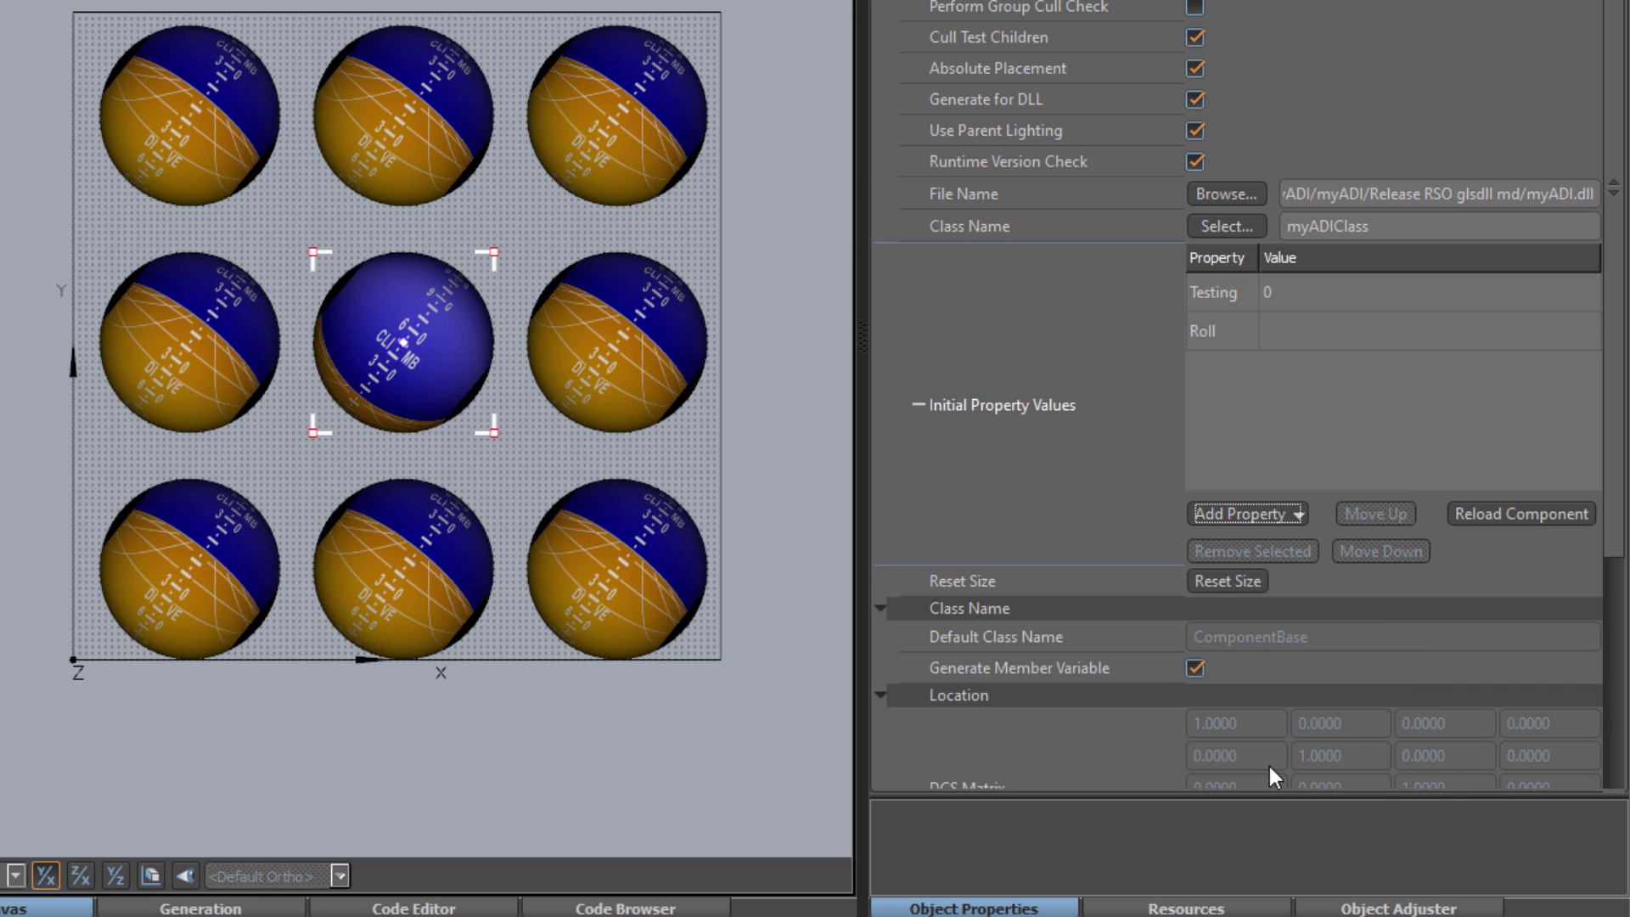
double_click(1284, 329)
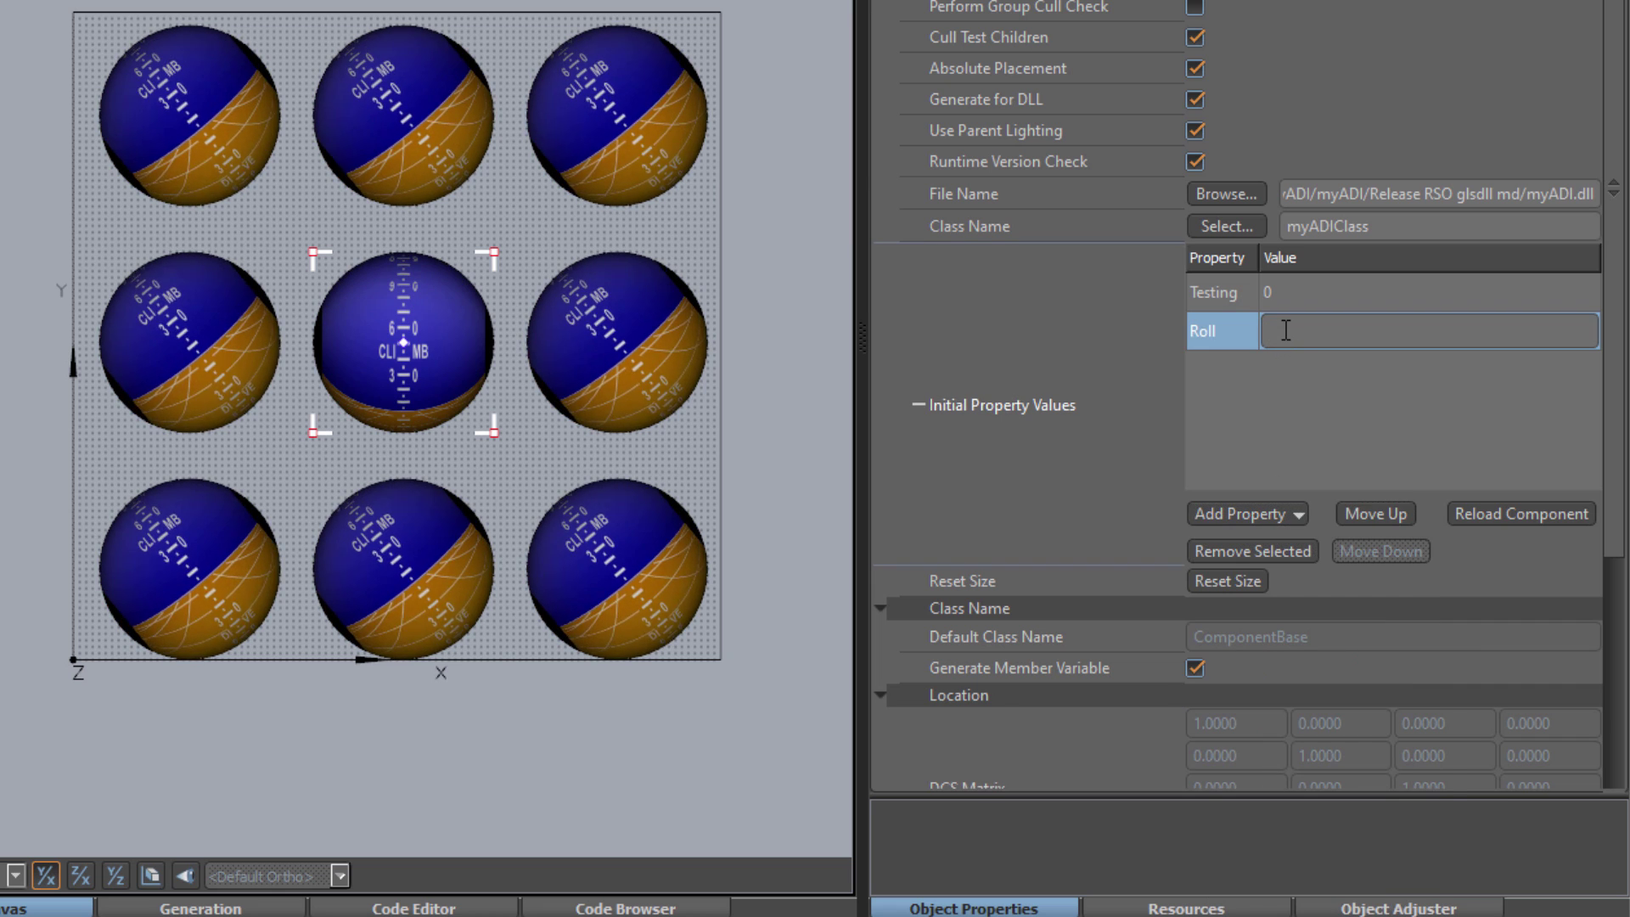
type("2")
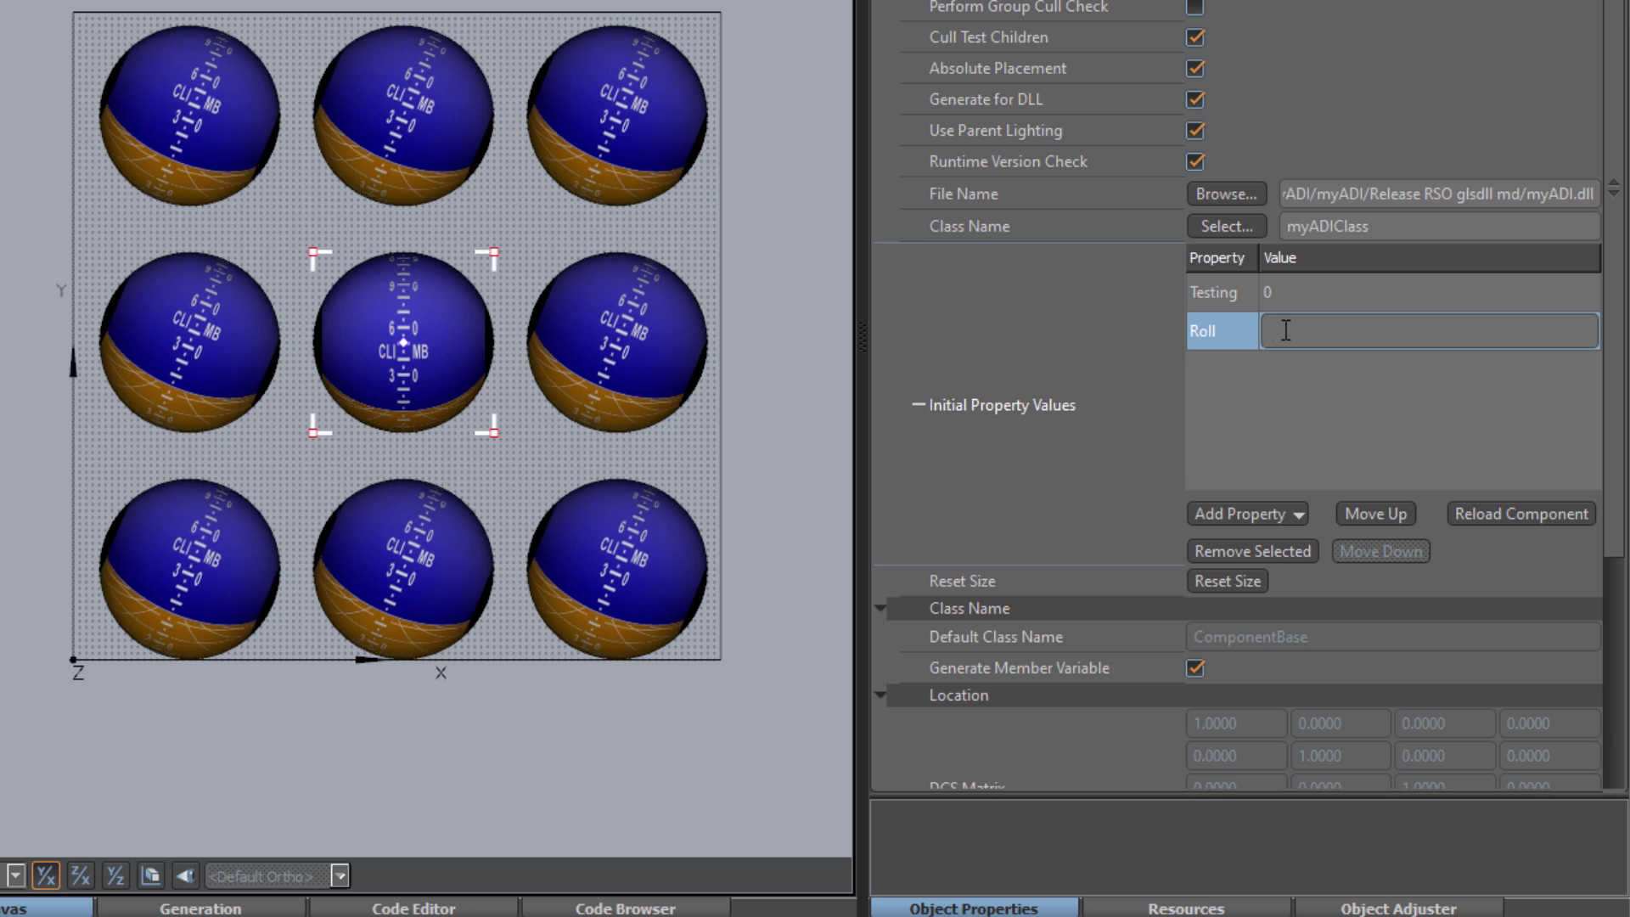
type("5")
key("Return")
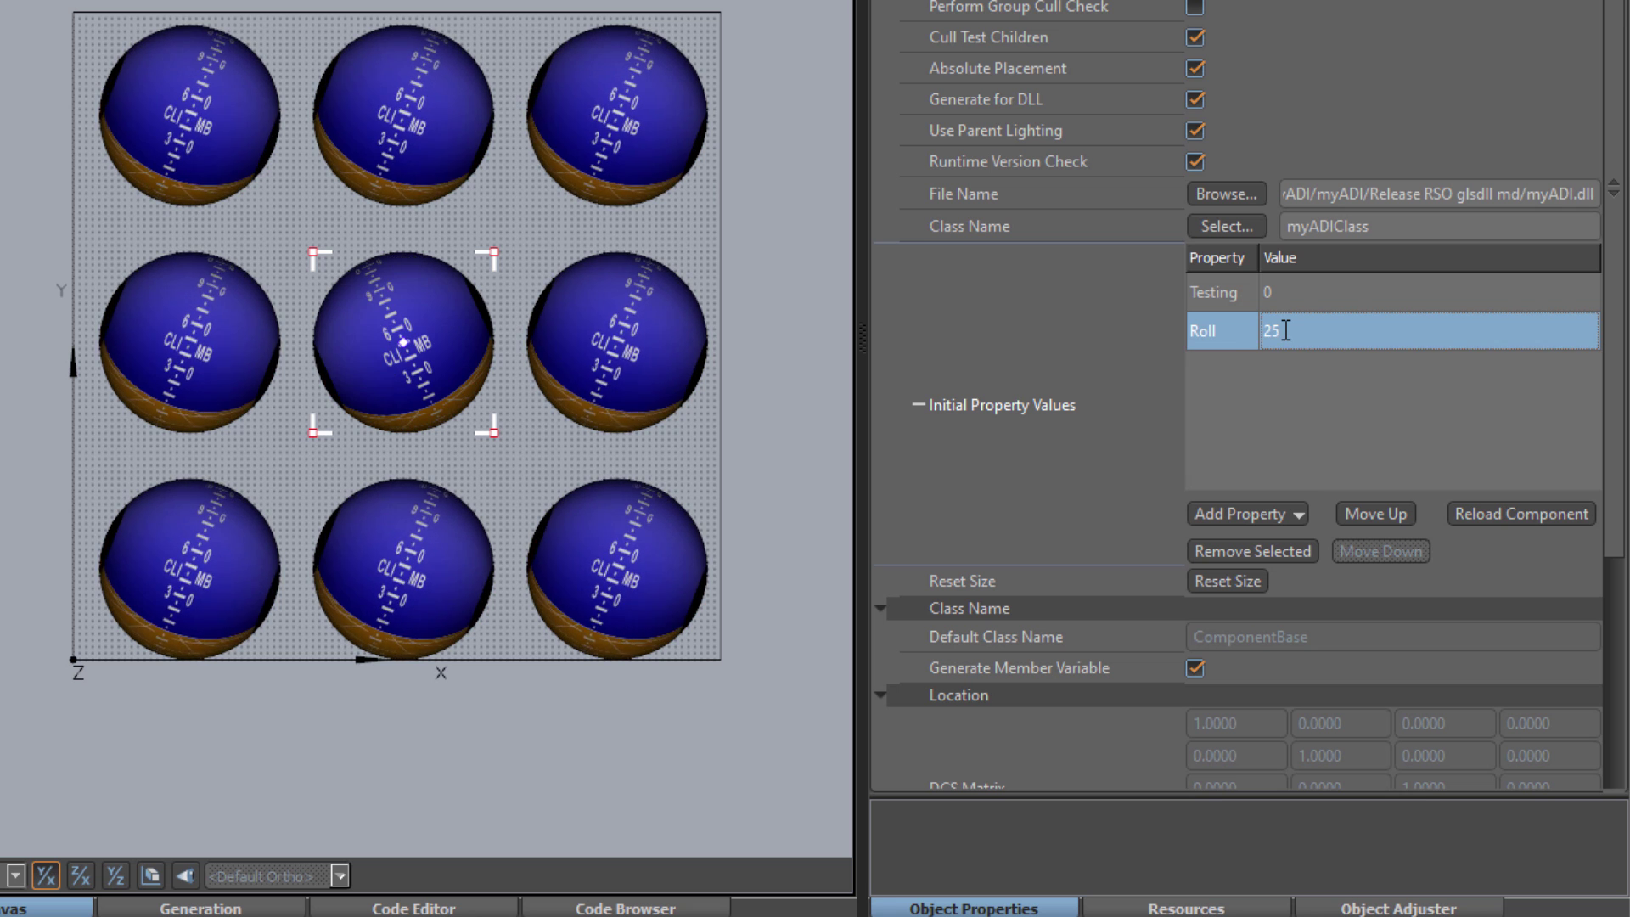
Add an initial Pitch property of -45, then collapse the table and deselect the sphere
left_click(1282, 515)
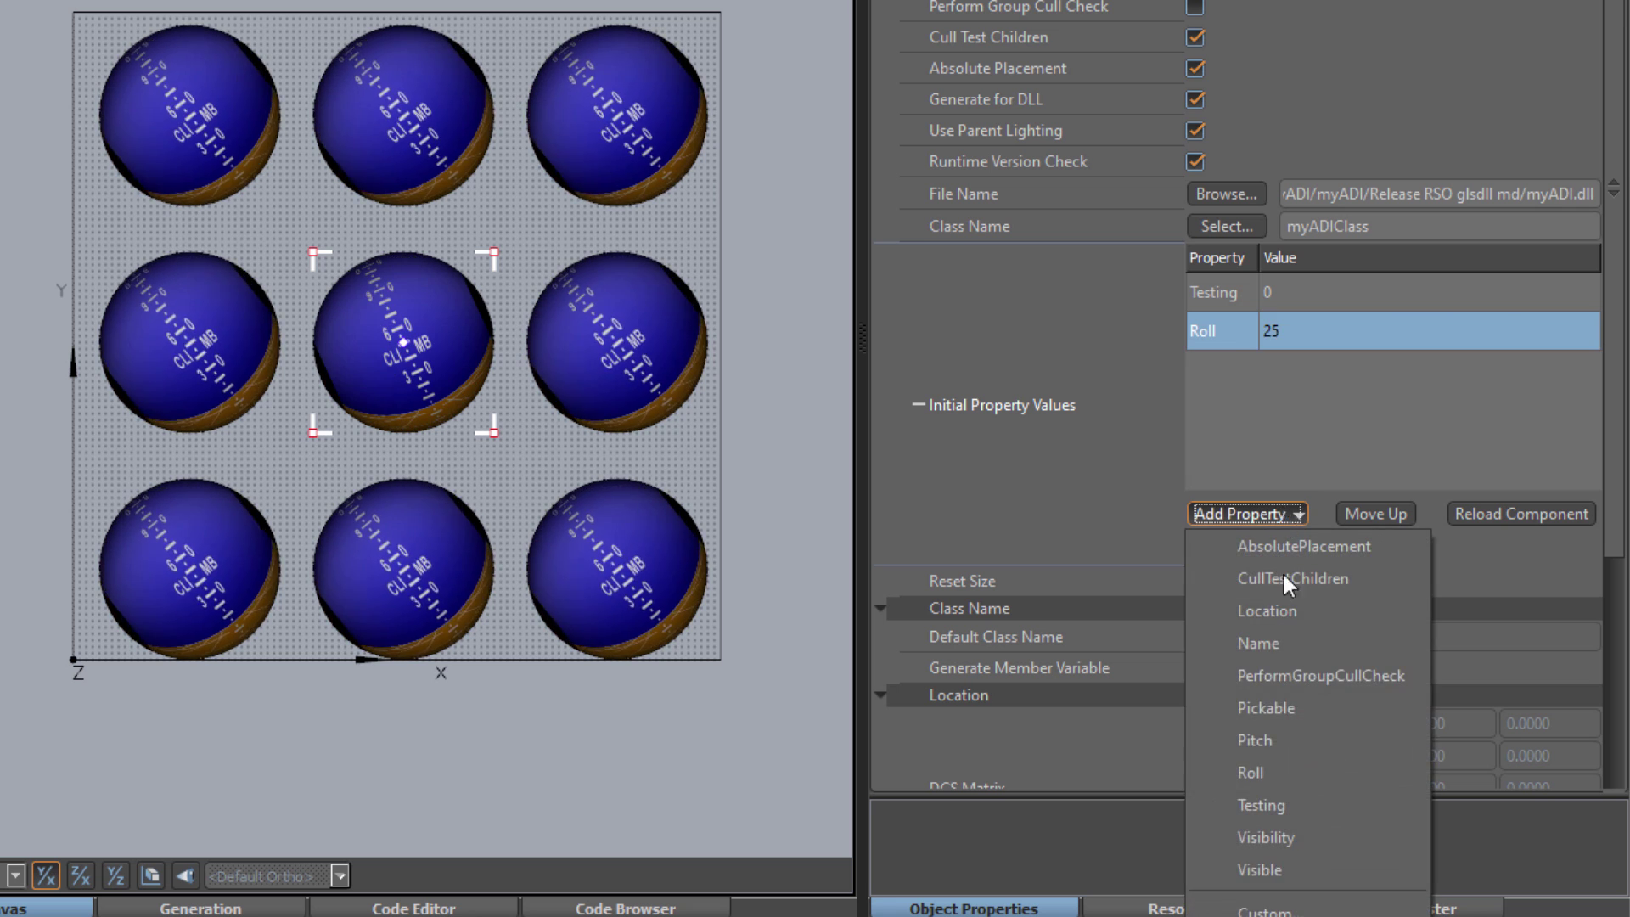
left_click(1273, 741)
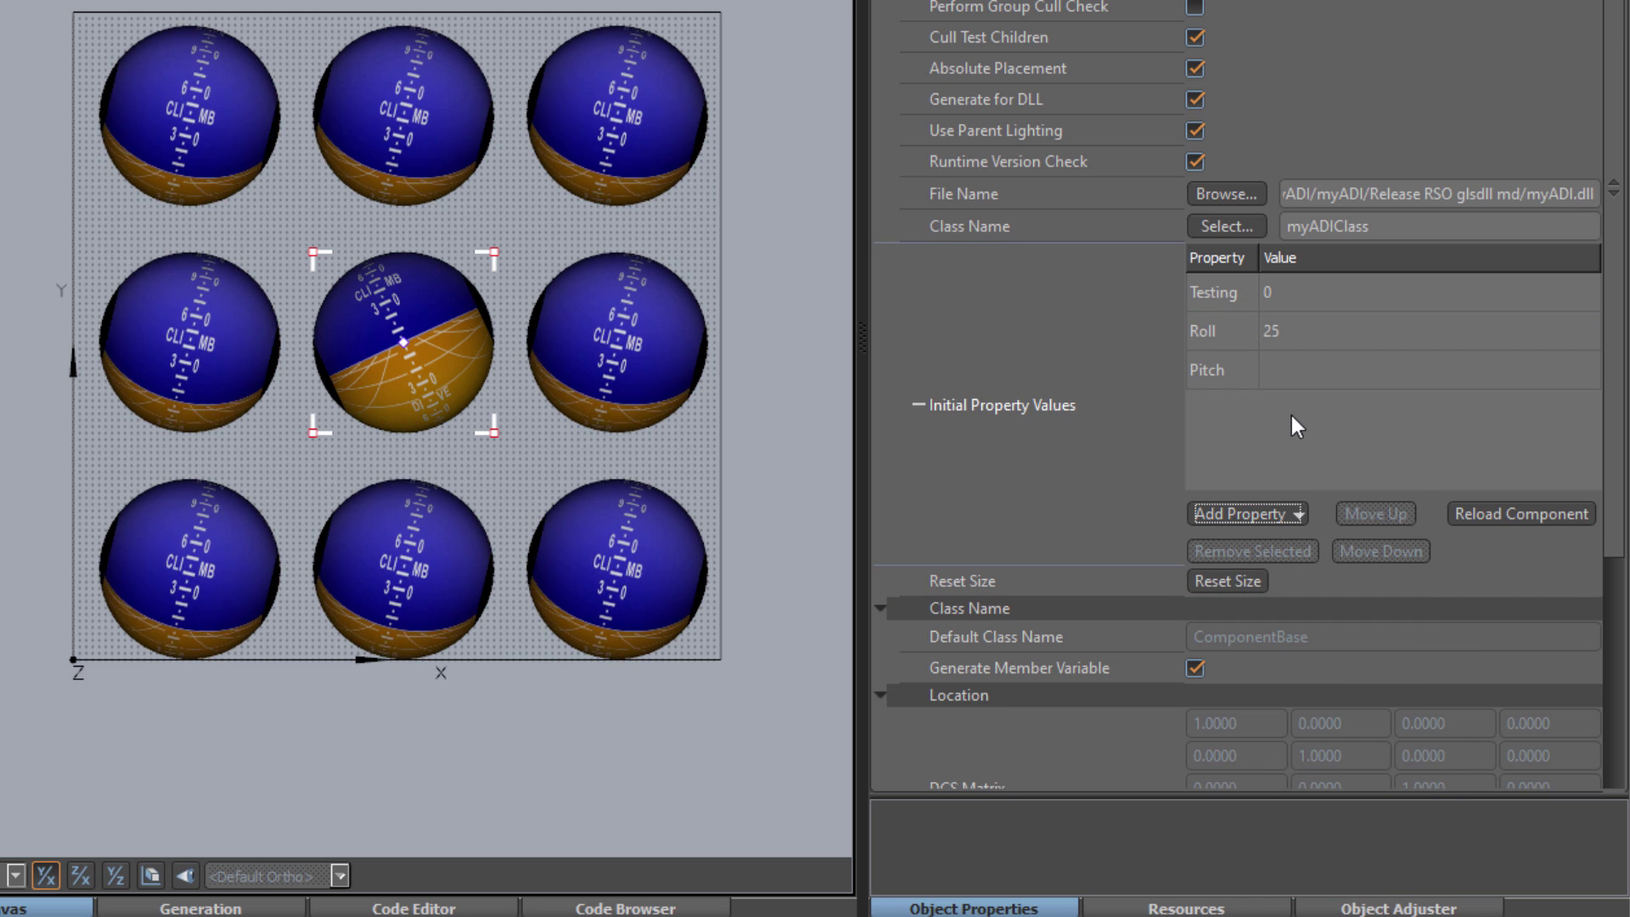
double_click(1296, 365)
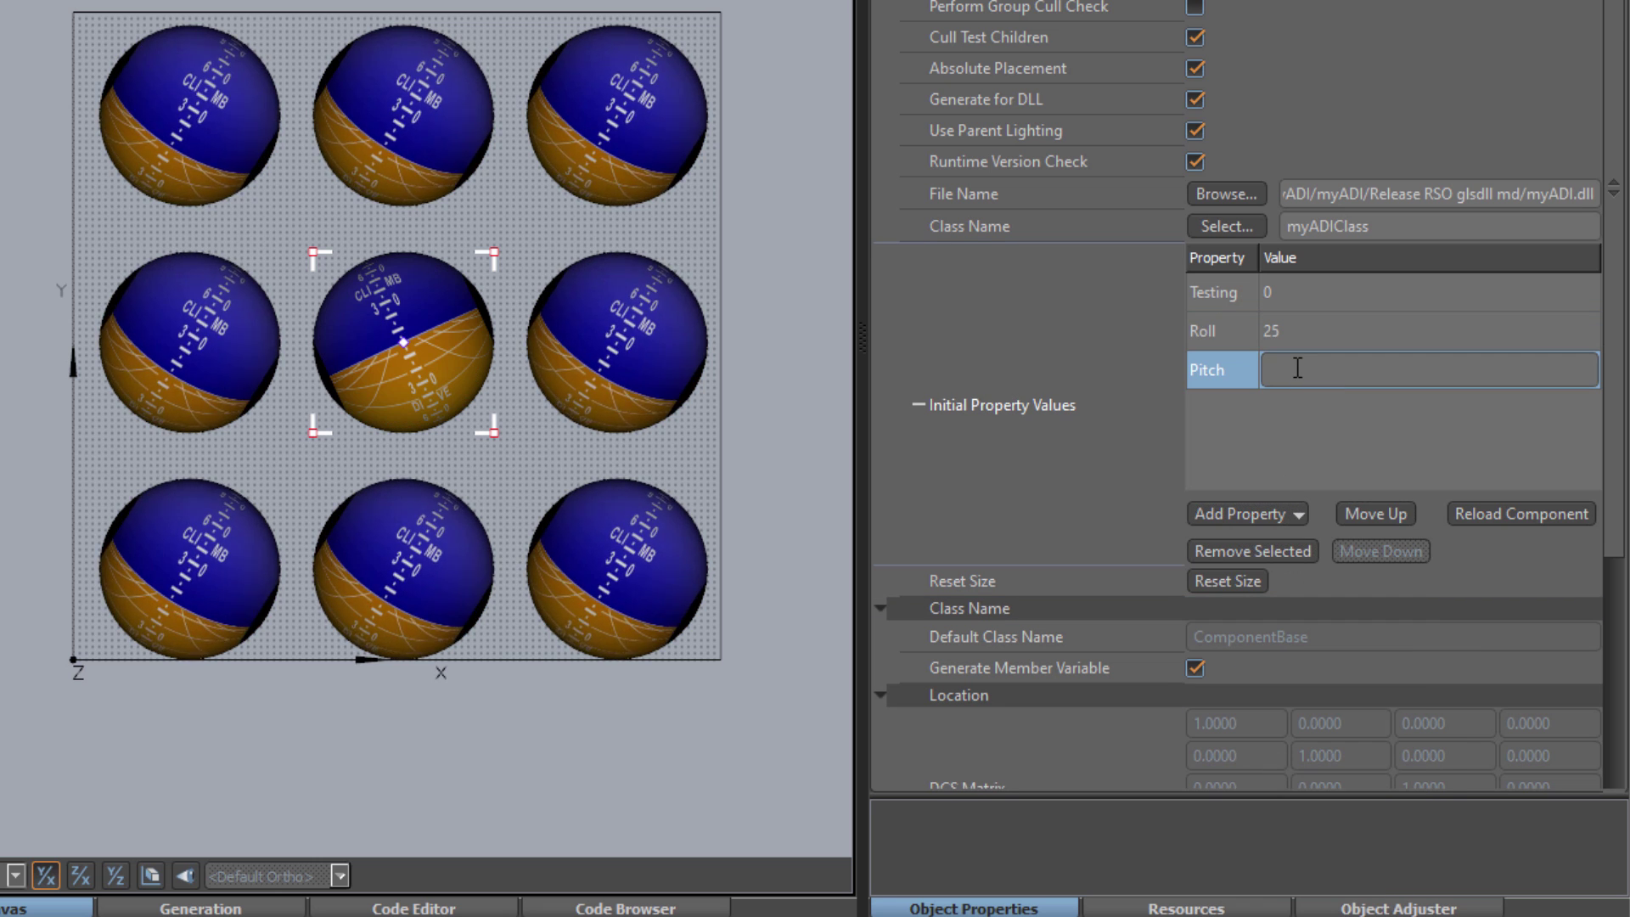
type("-45")
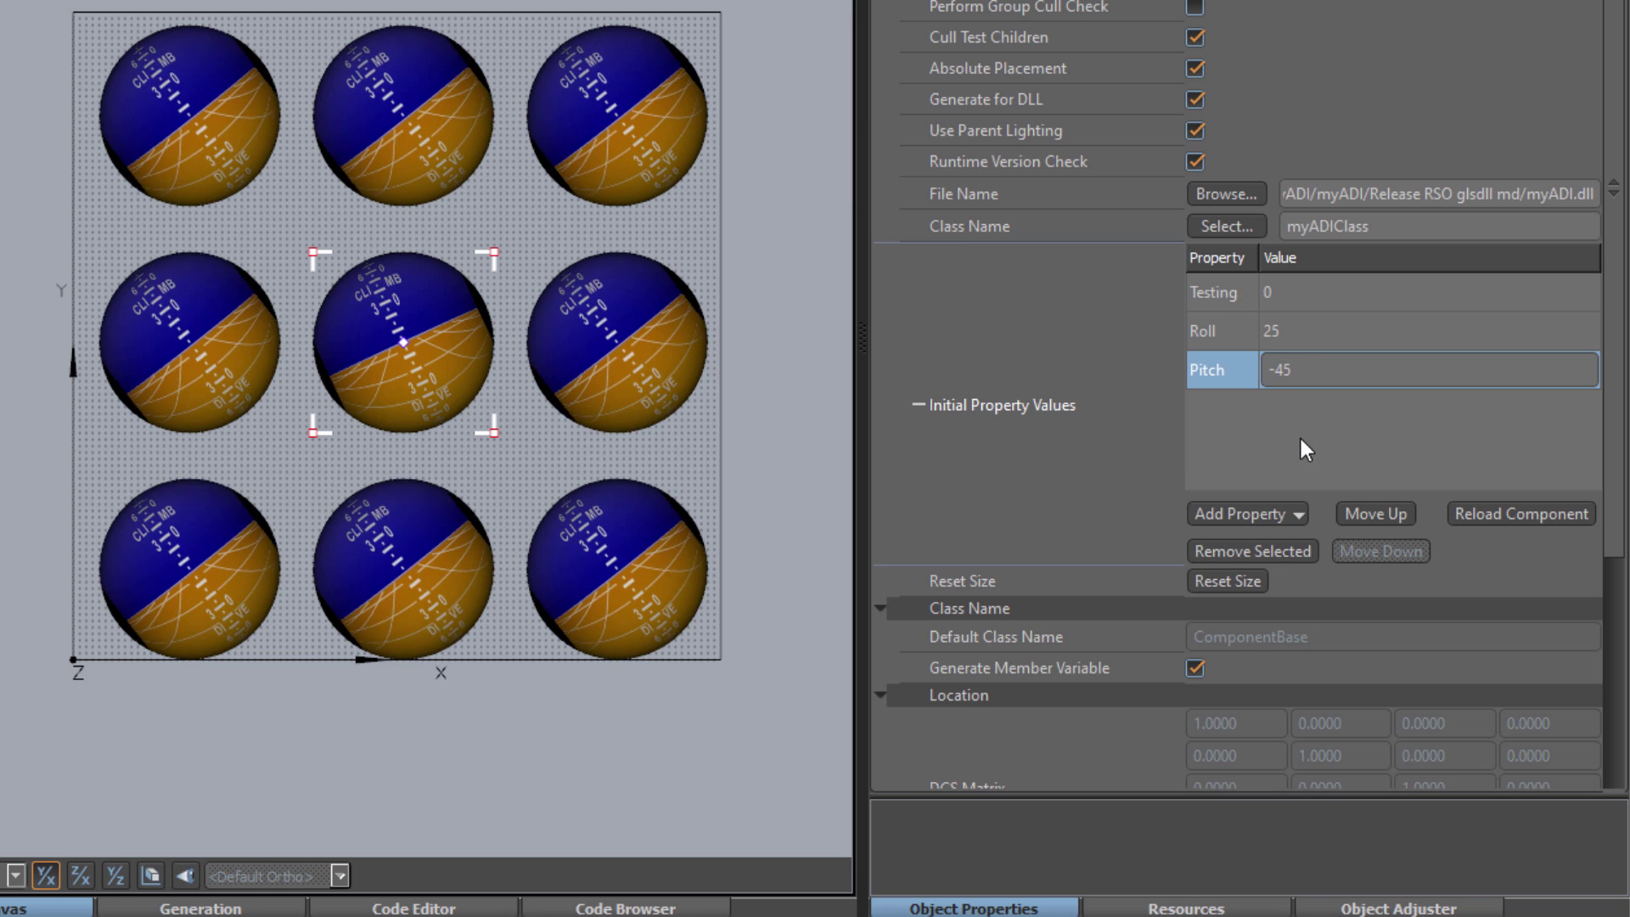
key("Return")
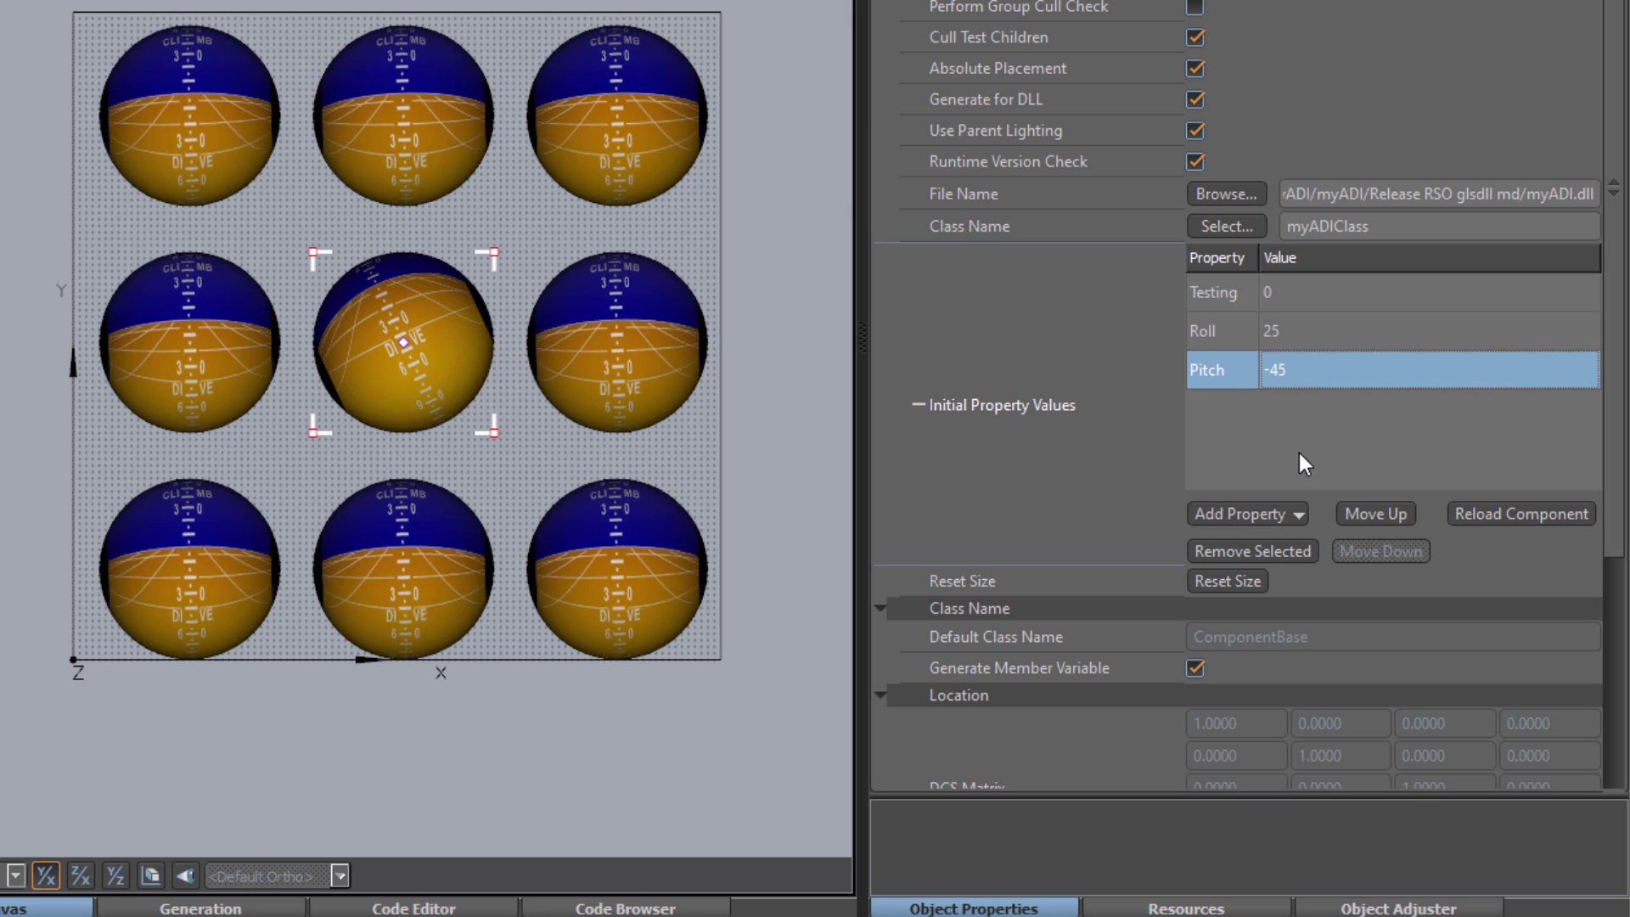
double_click(906, 303)
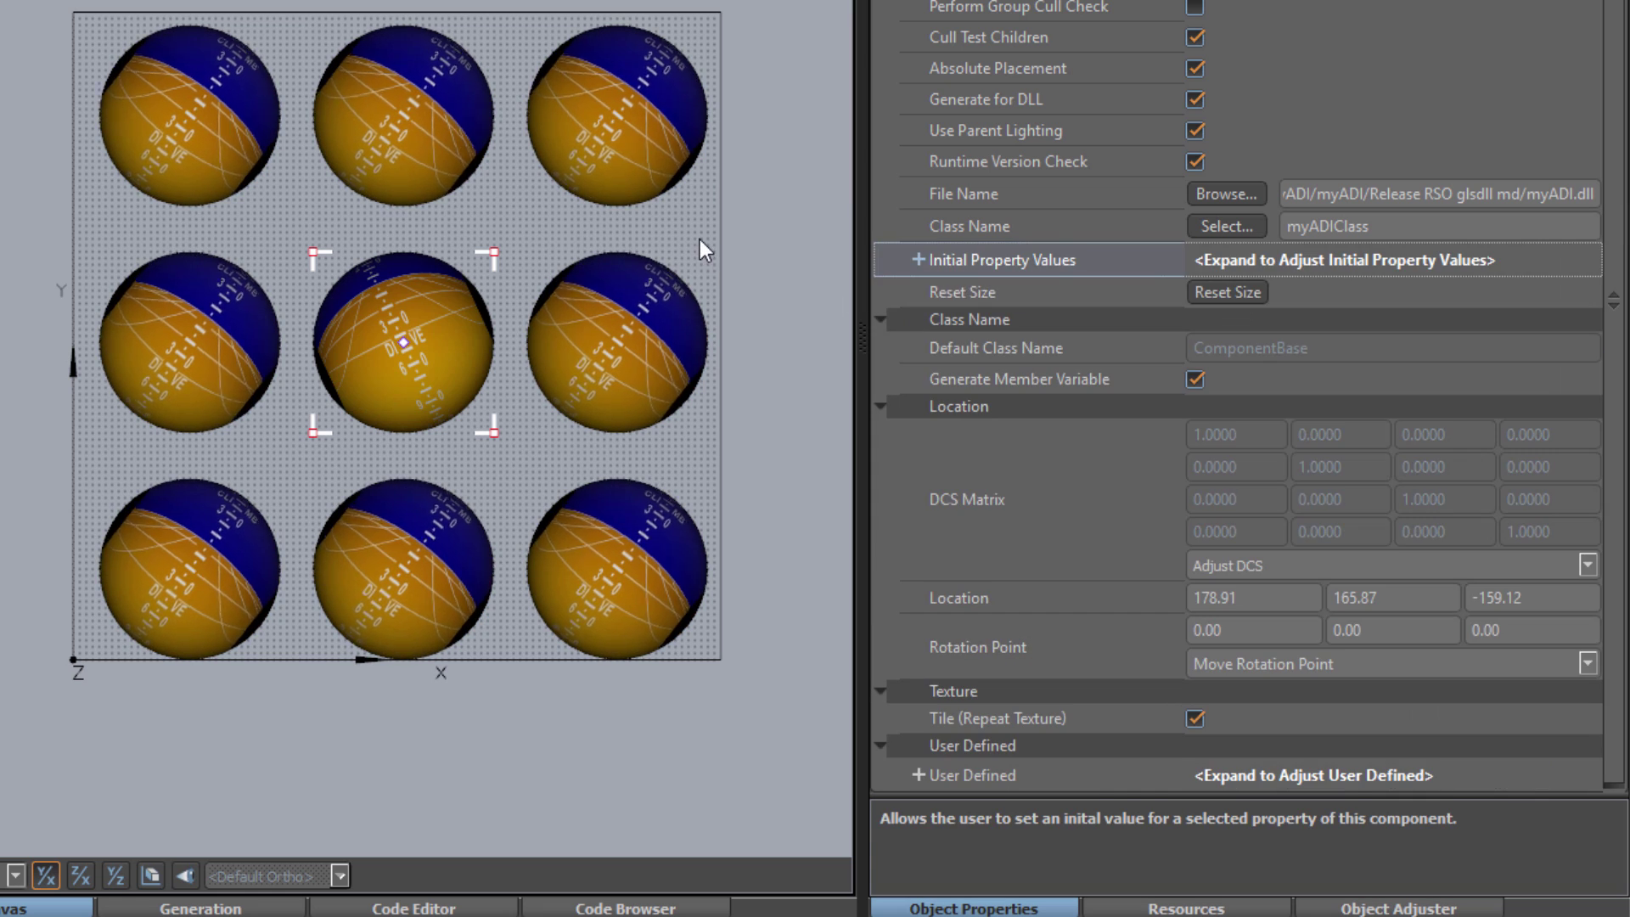
left_click(752, 239)
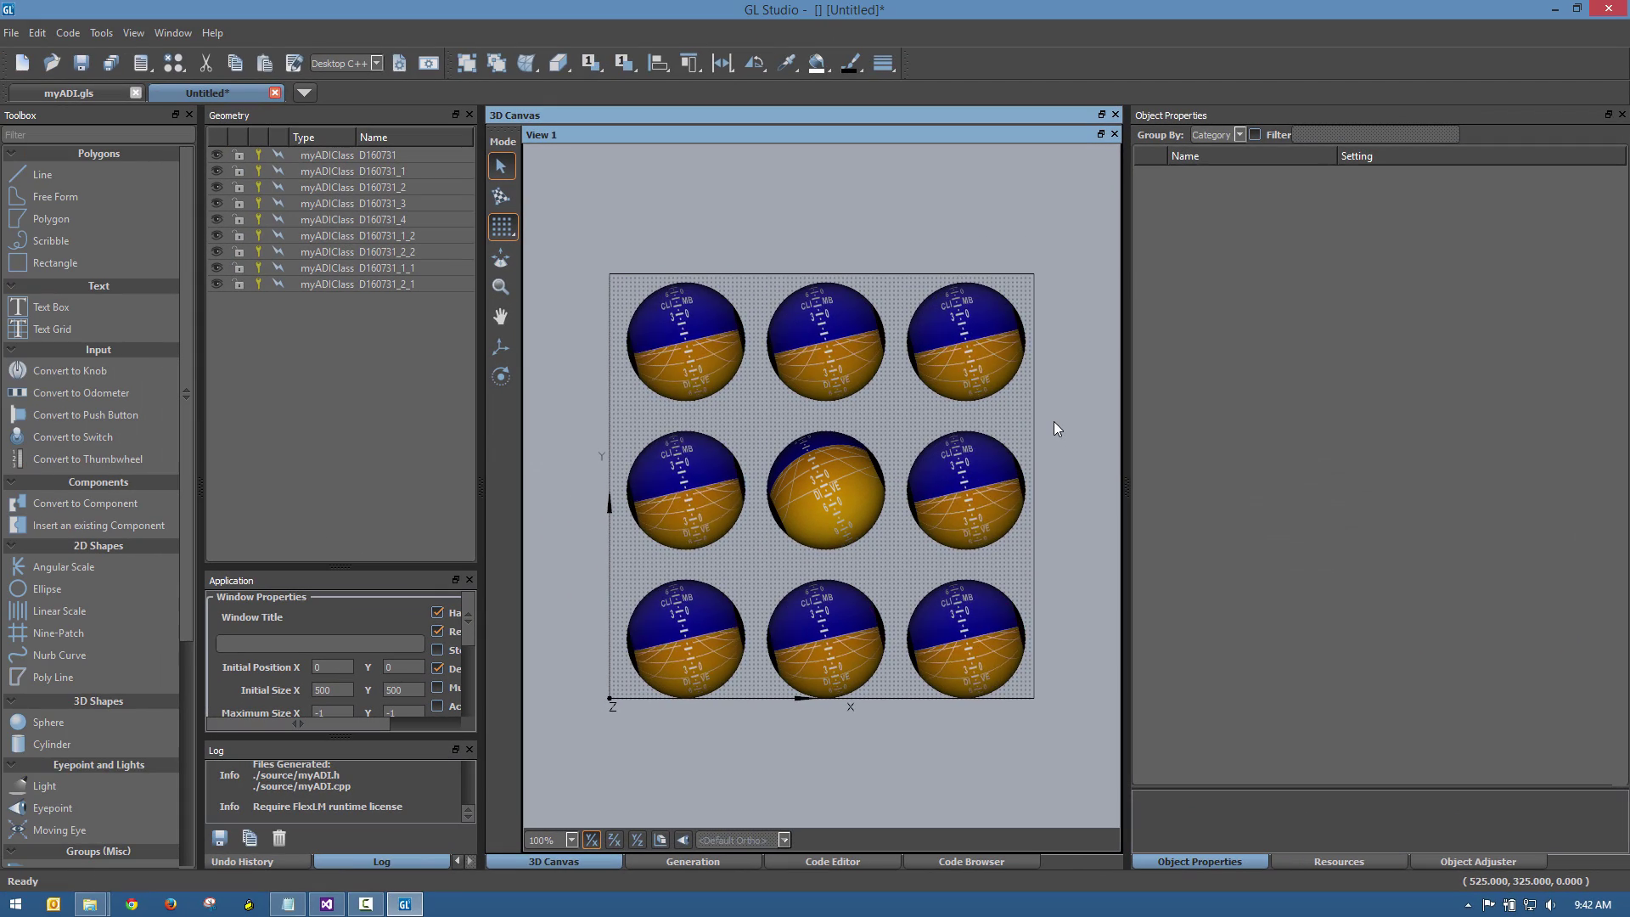
Launch cockpit_3d.exe and move the view in toward the instrument panel showing the ADI
left_click(1557, 12)
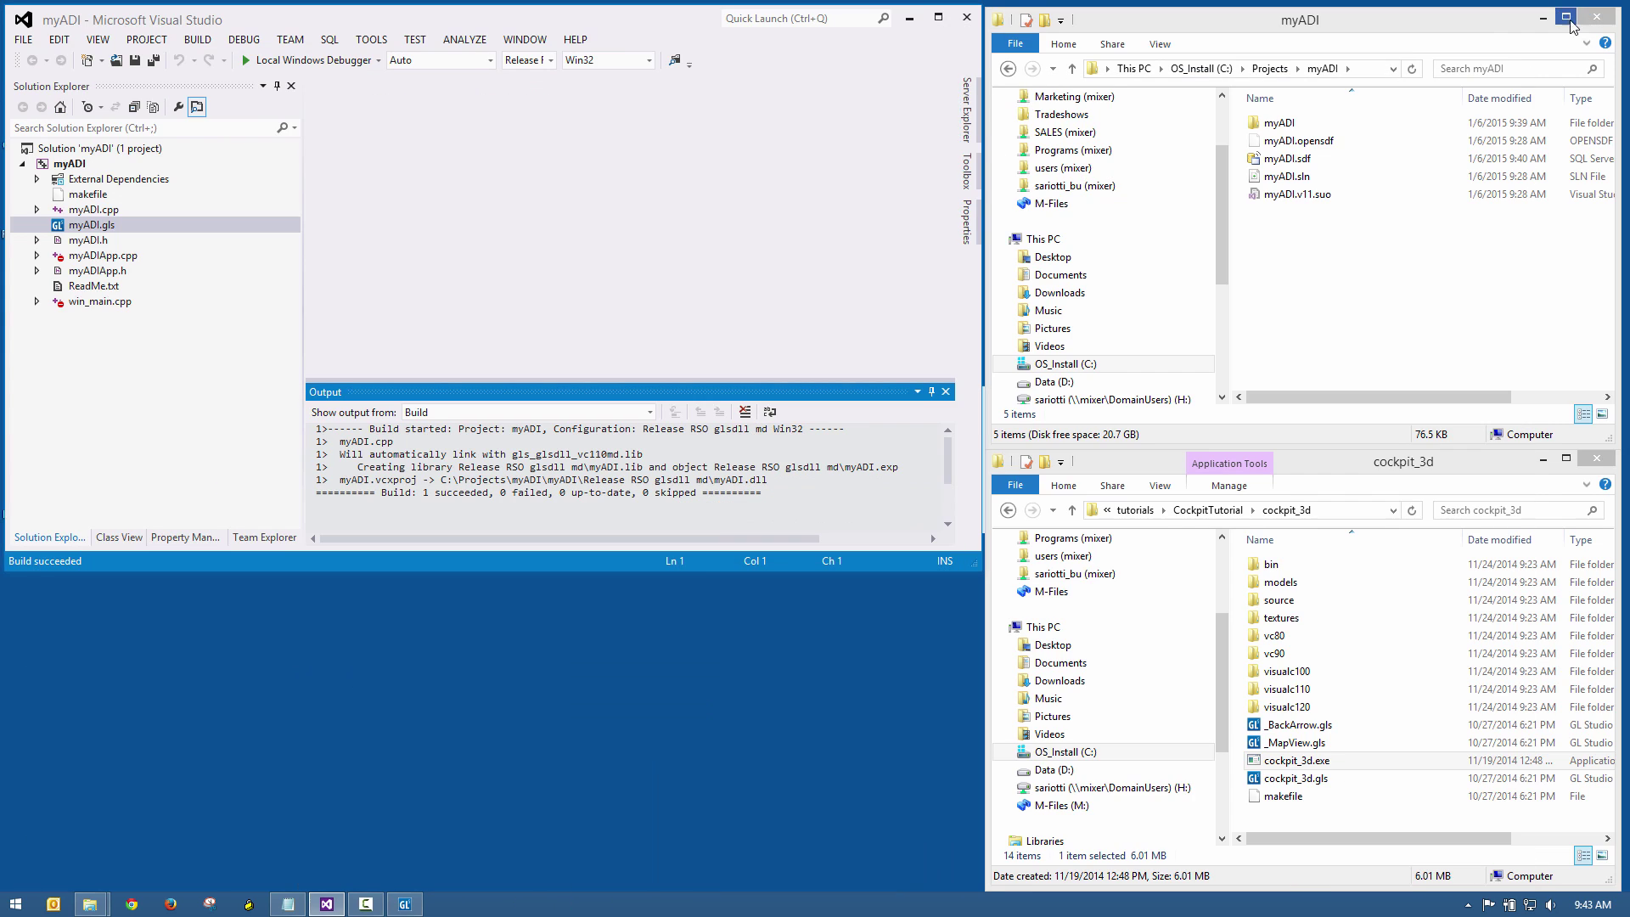
double_click(1312, 760)
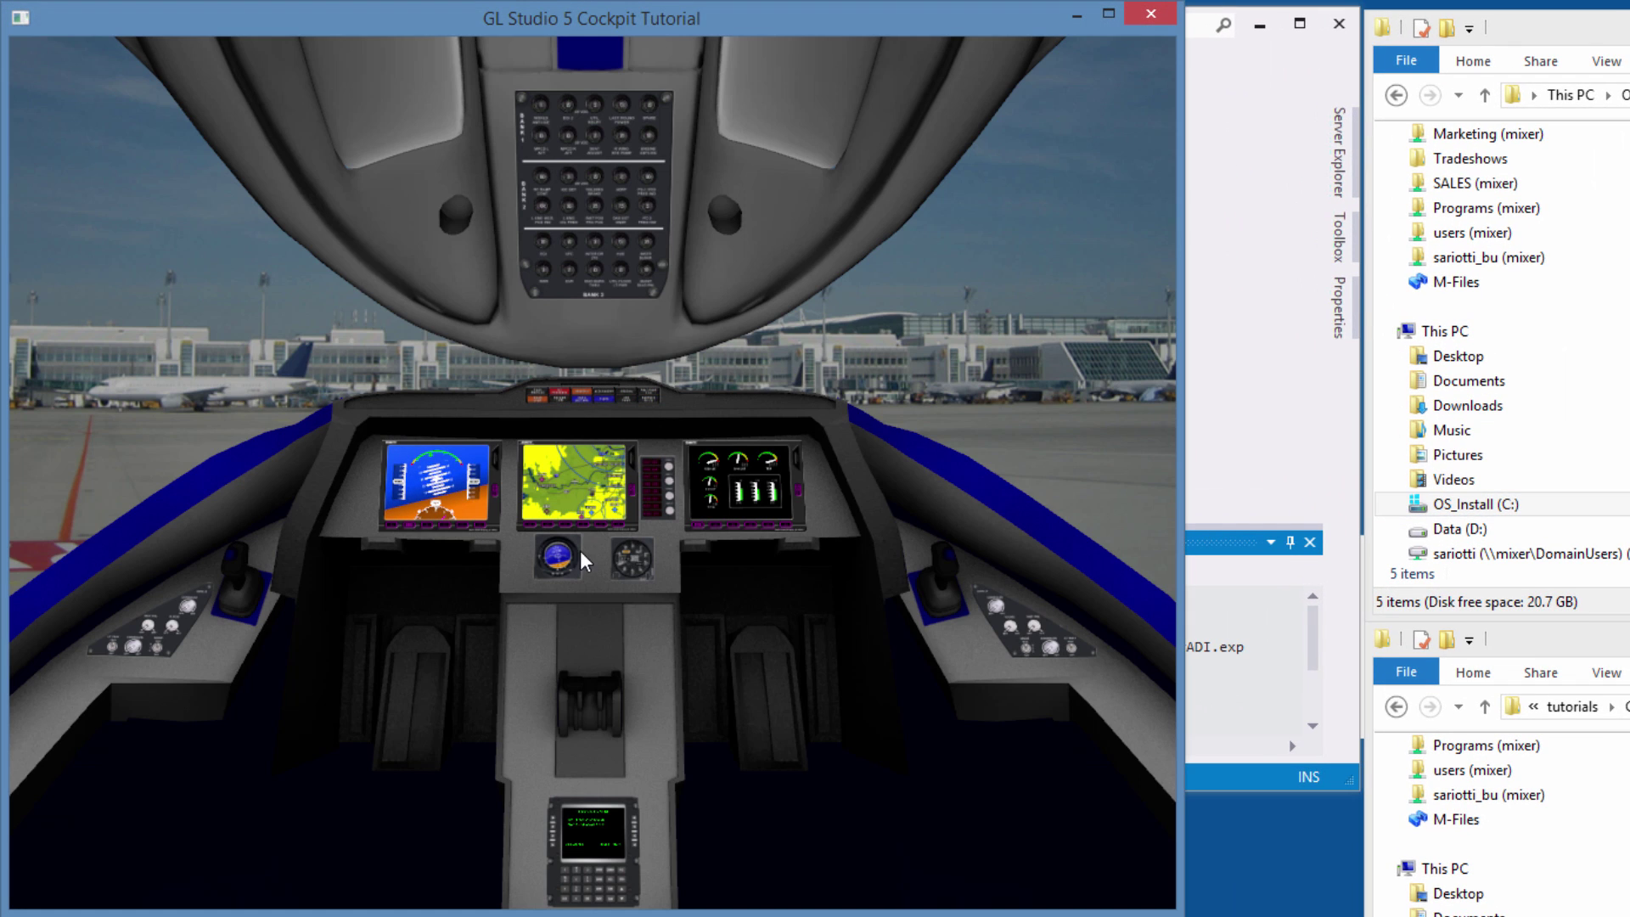
scroll(556, 557, "up", 2)
key("Down")
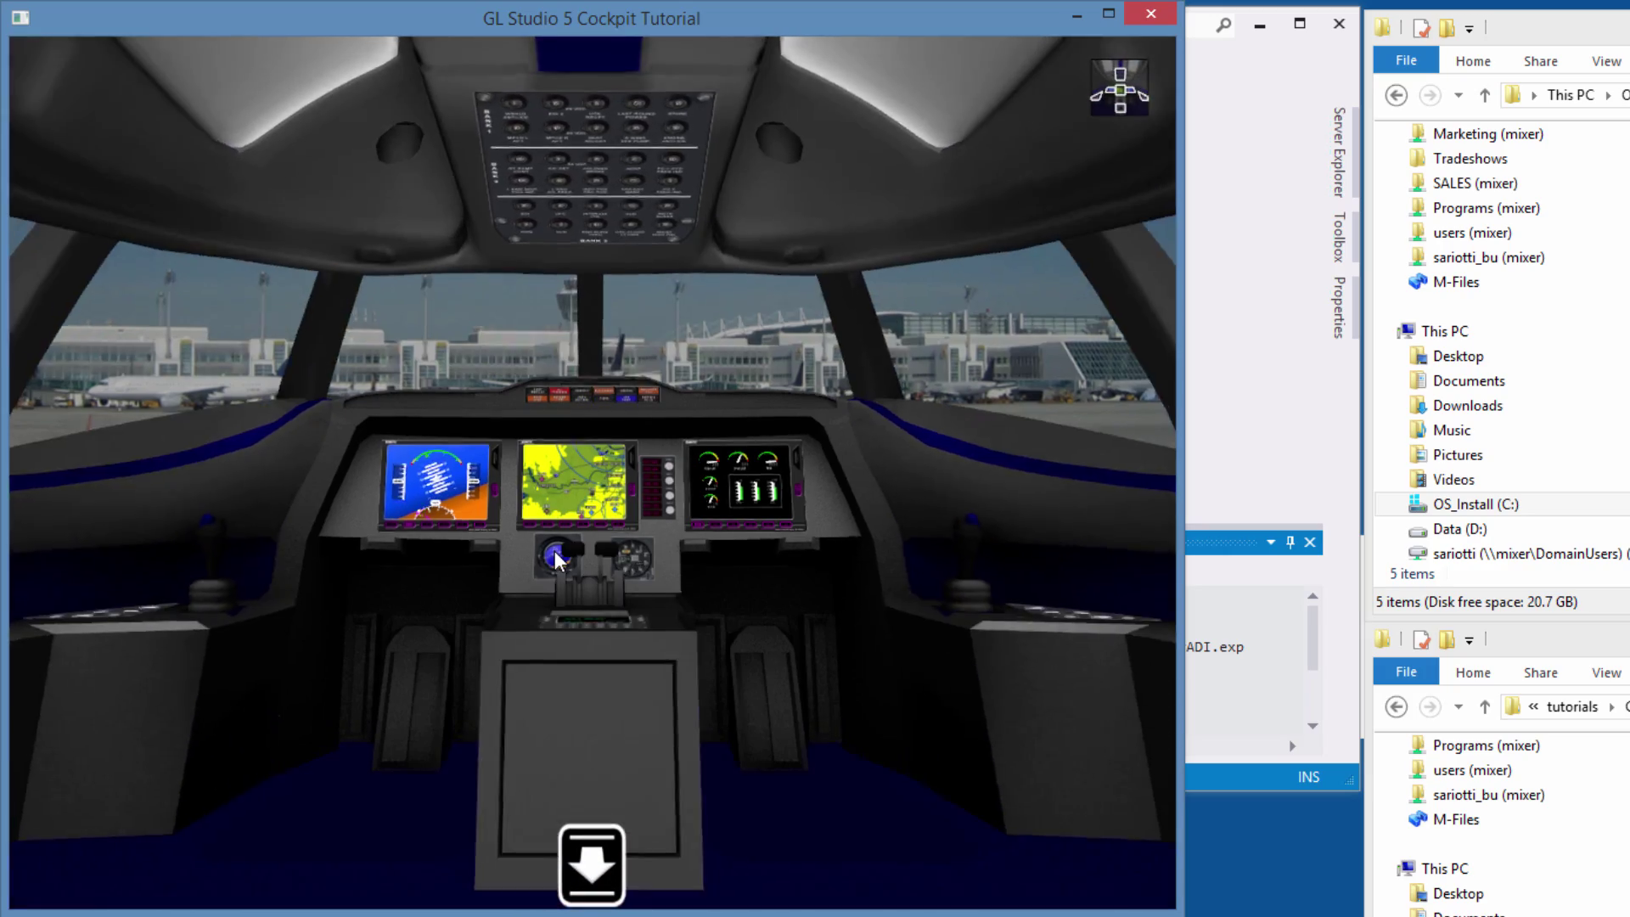